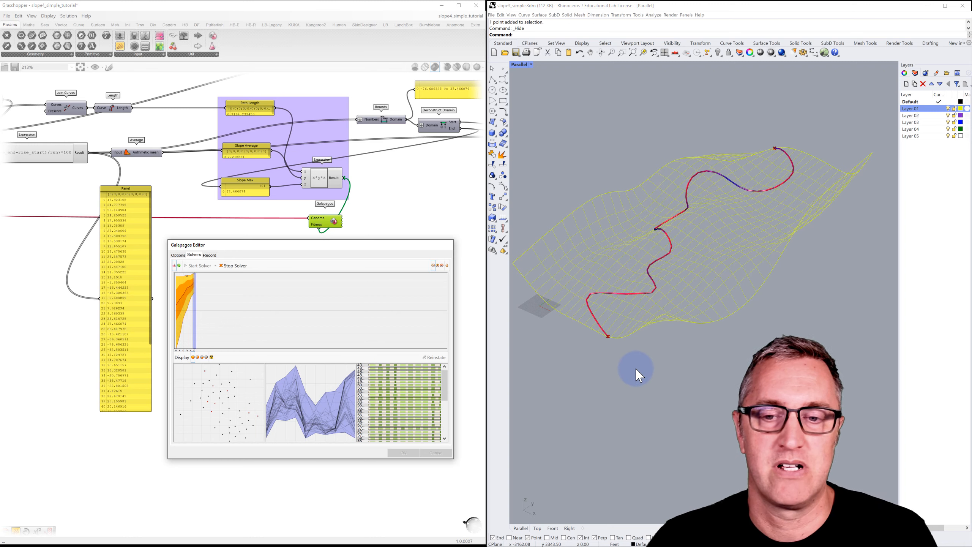
# Stop the Galapagos solver and accept its result, closing the Galapagos Editor
pyautogui.moveTo(636, 379); pyautogui.dragTo(654, 362, button='right')
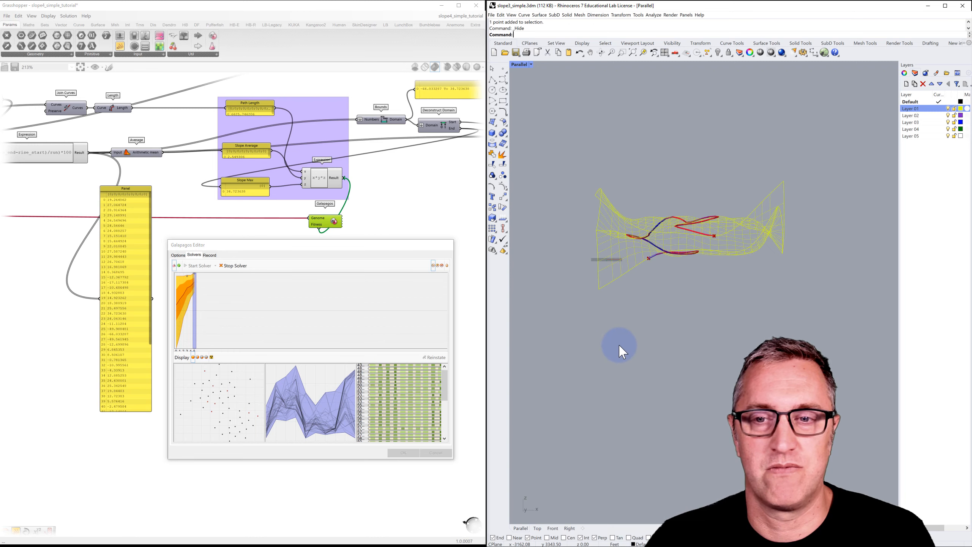
pyautogui.moveTo(620, 317); pyautogui.dragTo(598, 223, button='right')
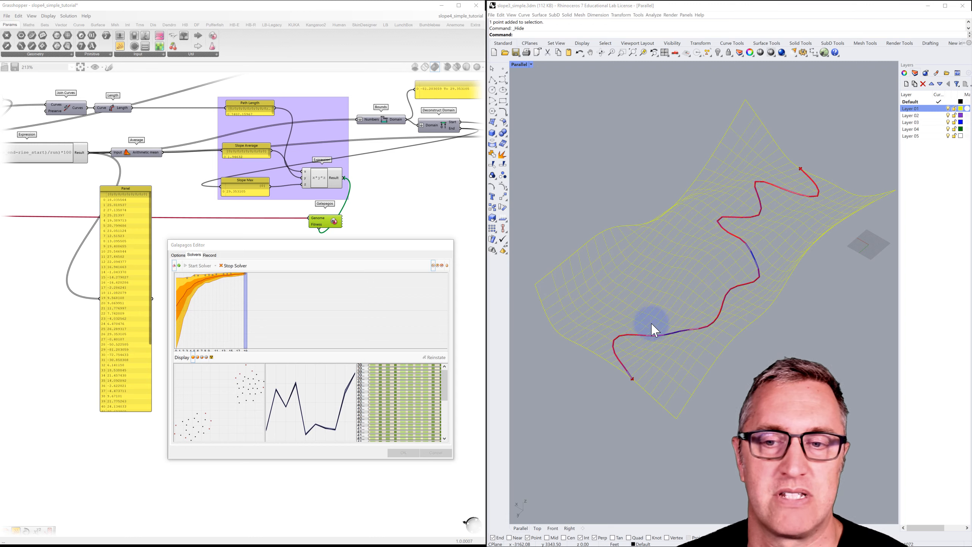
pyautogui.moveTo(679, 304); pyautogui.dragTo(716, 295, button='right')
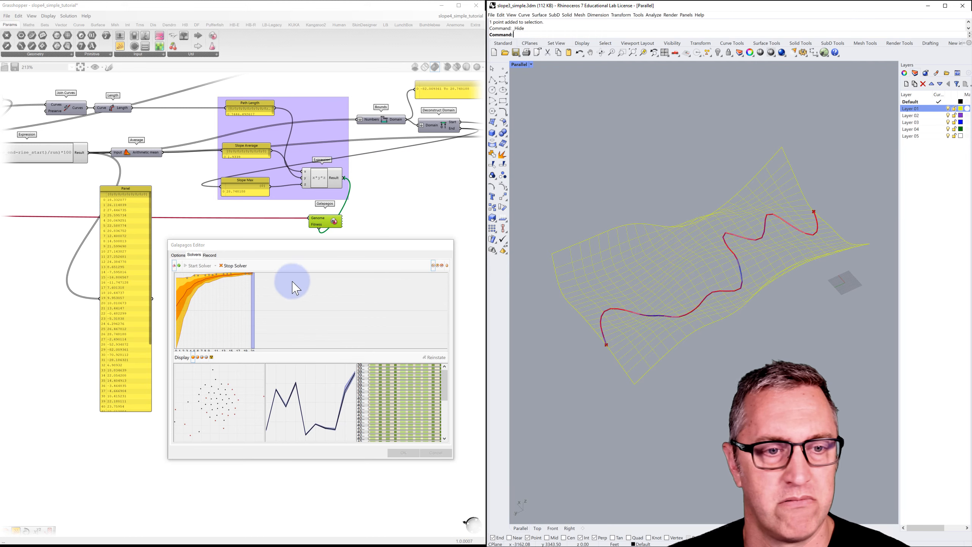
pyautogui.click(233, 269)
pyautogui.click(234, 266)
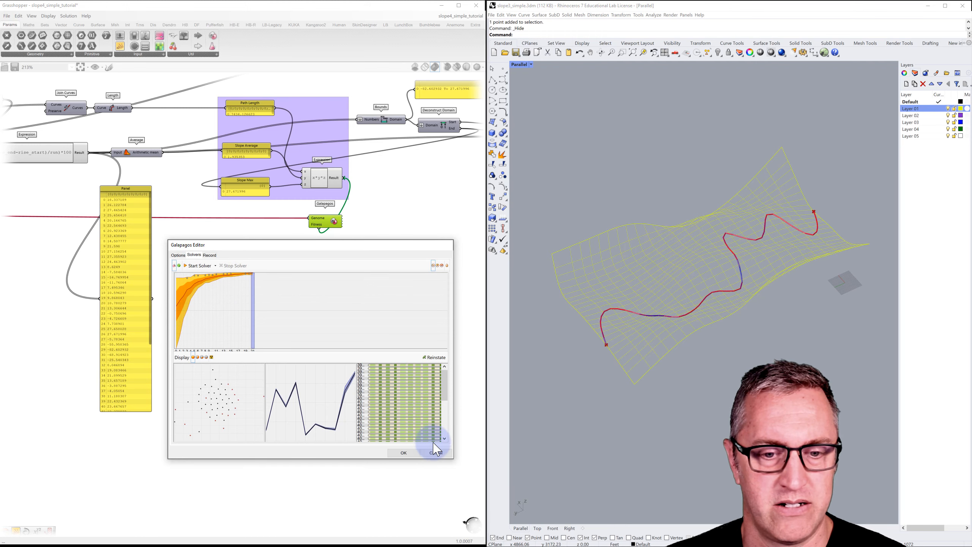
pyautogui.click(408, 453)
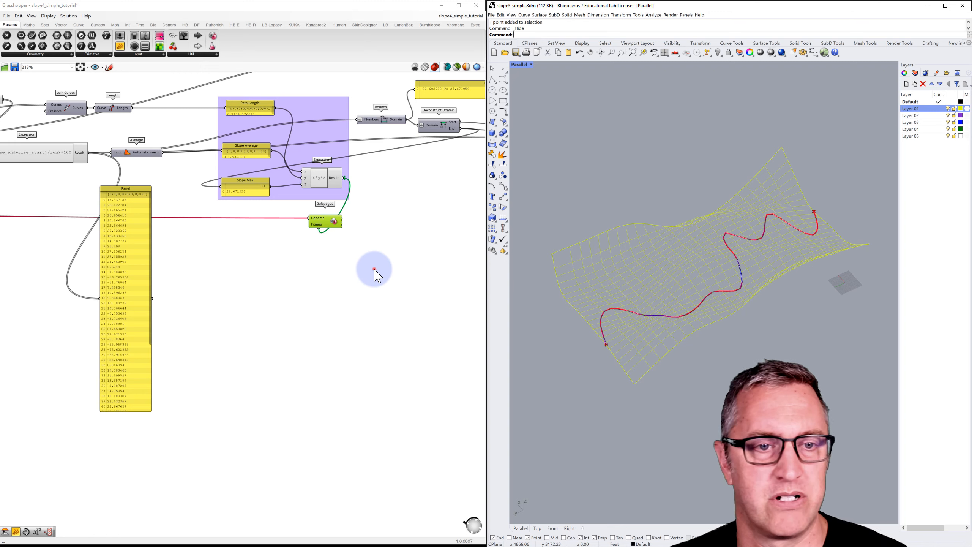
# Examine the finished definition from the Gene Pool through the path and slope components to the slope outputs and Galapagos
pyautogui.click(358, 265)
pyautogui.scroll(-5, 360, 268)
pyautogui.scroll(-2, 357, 262)
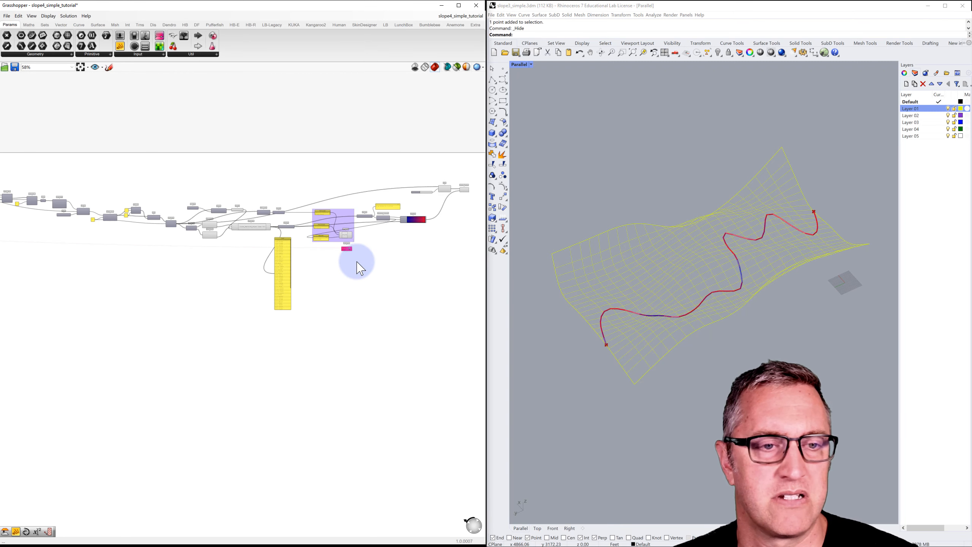
pyautogui.moveTo(235, 247); pyautogui.dragTo(269, 246, button='right')
pyautogui.scroll(-1, 269, 246)
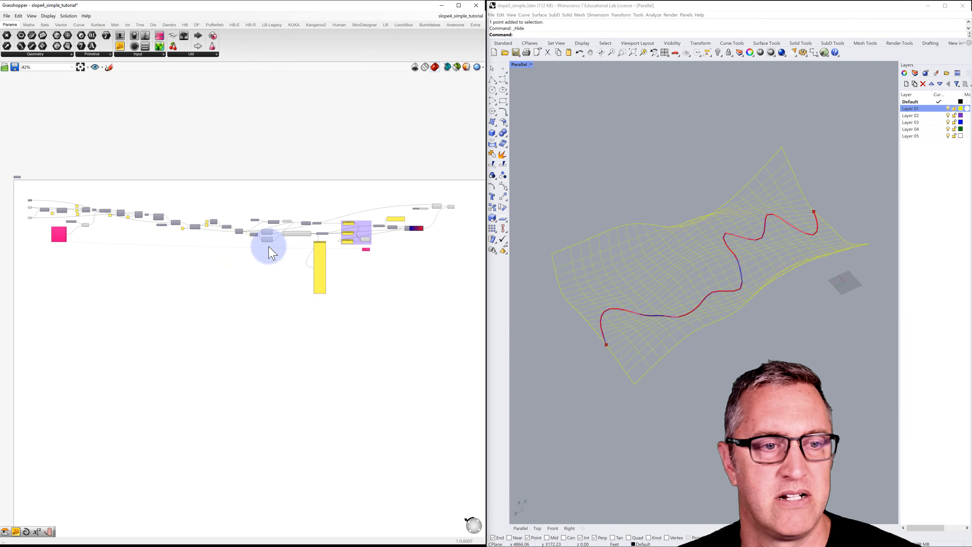
pyautogui.scroll(-1, 270, 248)
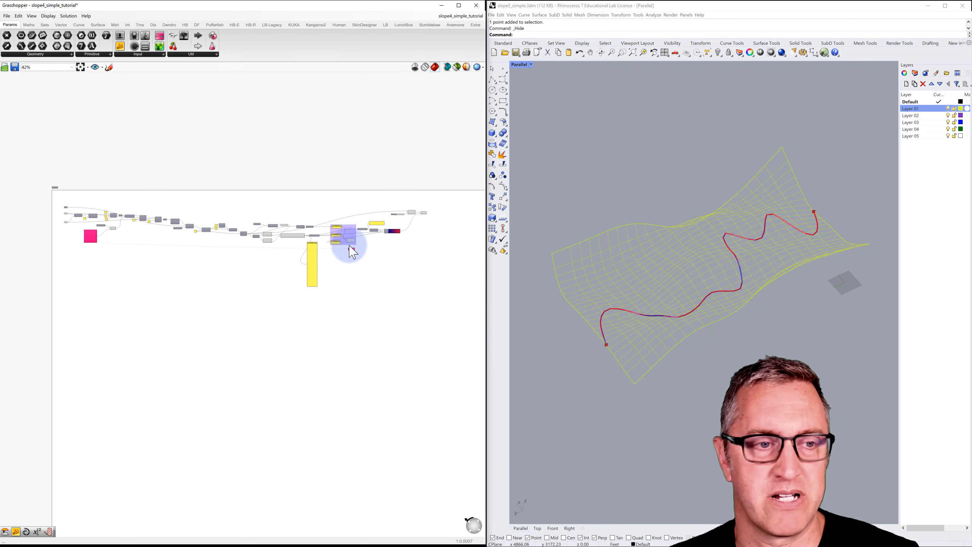
pyautogui.scroll(8, 91, 238)
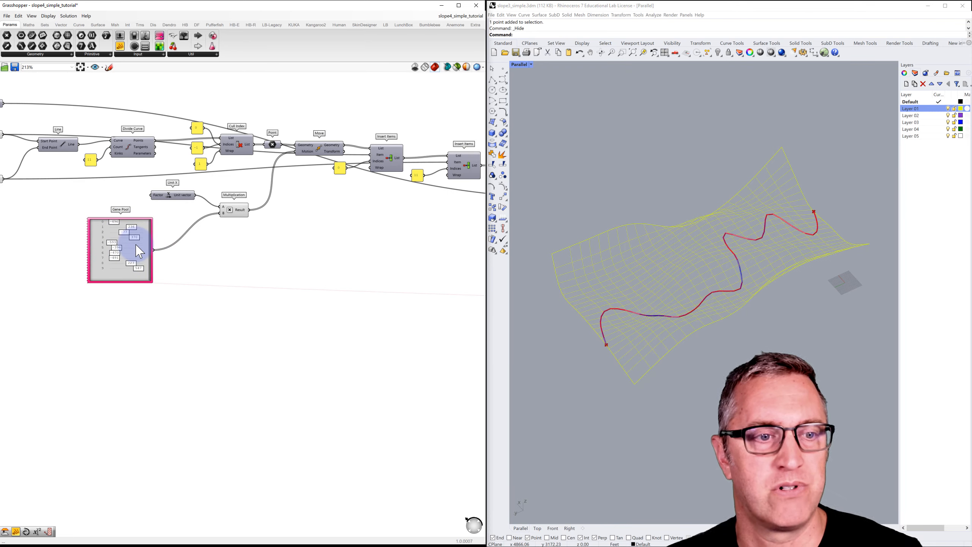
pyautogui.scroll(-3, 139, 251)
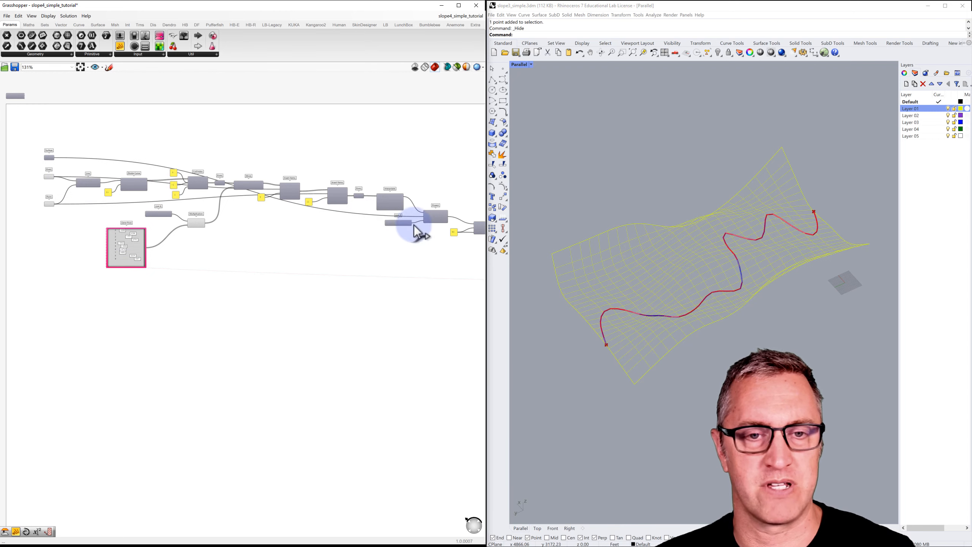
pyautogui.moveTo(412, 226); pyautogui.dragTo(230, 196, button='right')
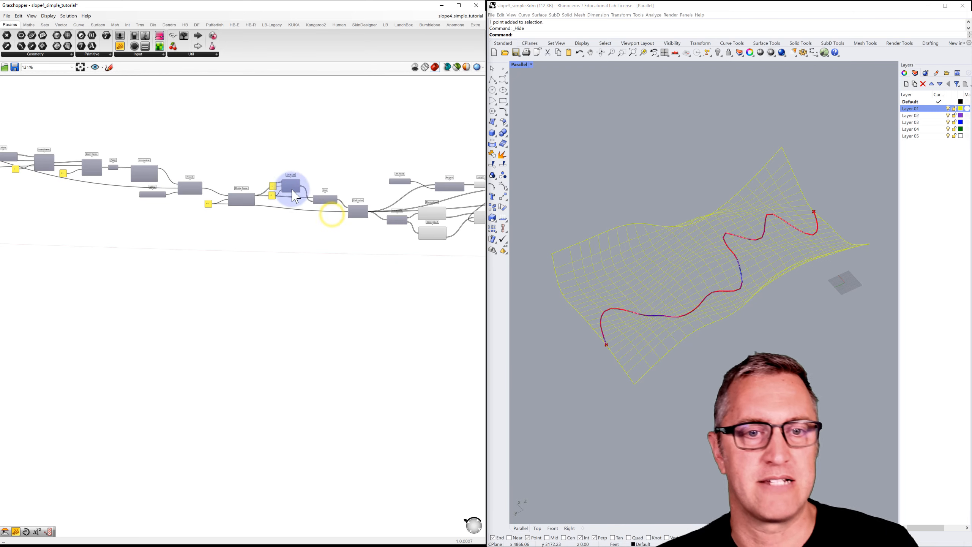
pyautogui.moveTo(368, 200); pyautogui.dragTo(201, 191, button='right')
pyautogui.moveTo(337, 194); pyautogui.dragTo(207, 201, button='right')
pyautogui.moveTo(401, 179); pyautogui.dragTo(261, 191, button='right')
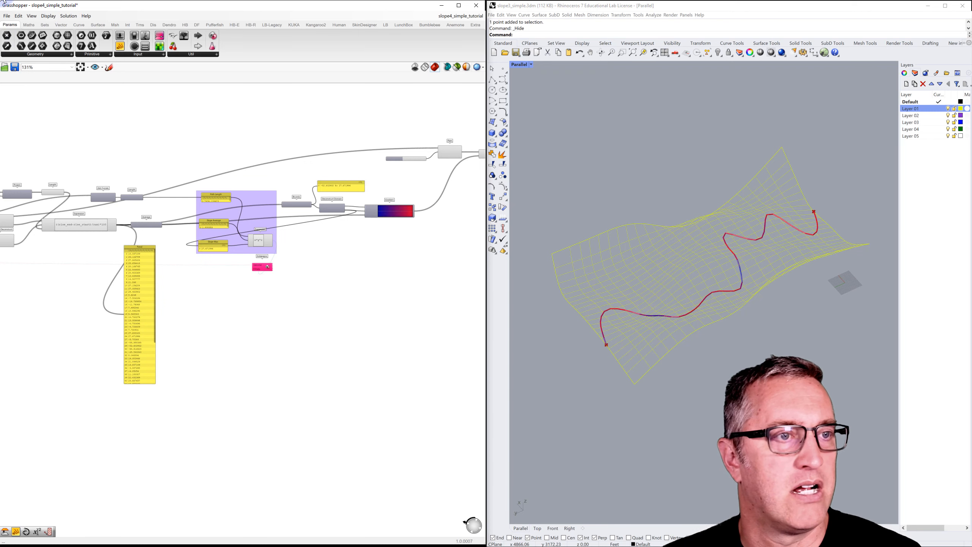
# Create a new blank Grasshopper document
pyautogui.click(7, 16)
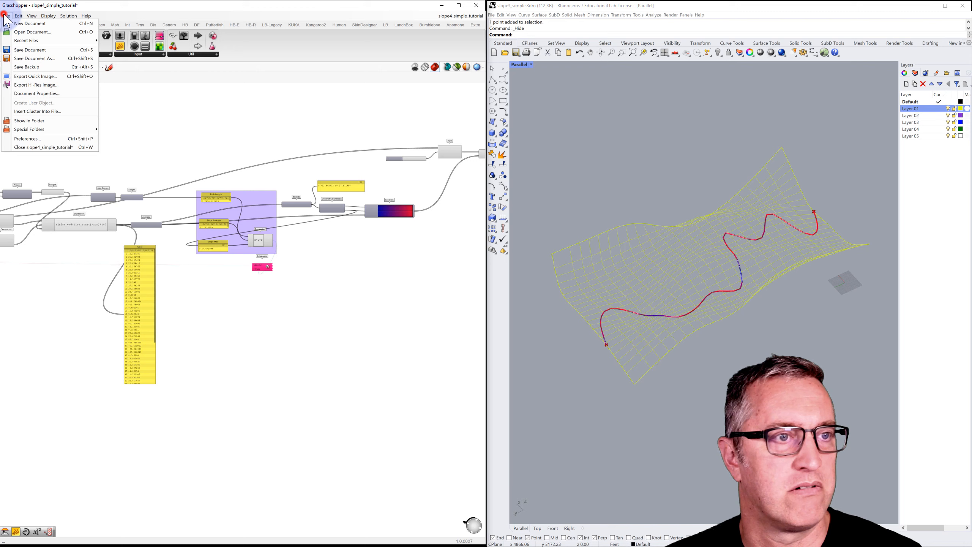
pyautogui.click(19, 24)
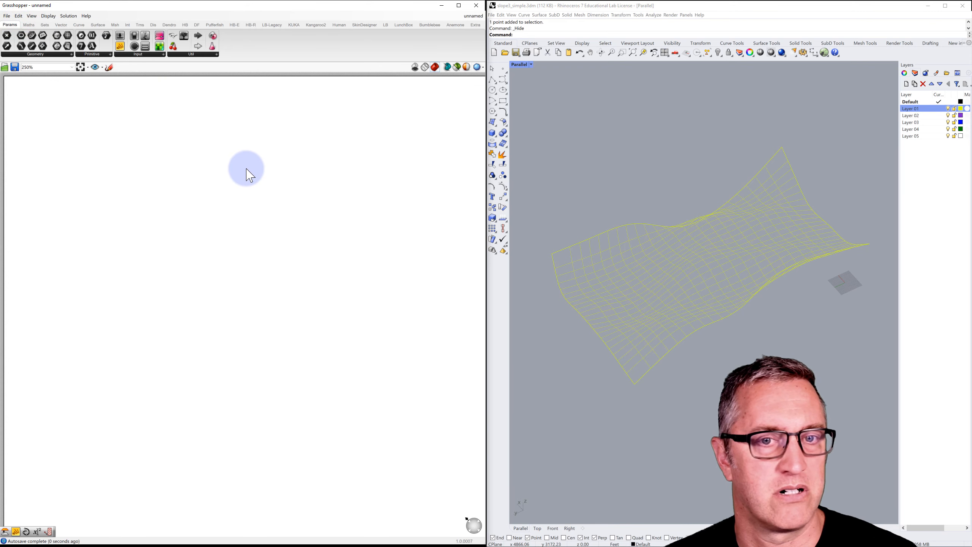
pyautogui.scroll(-2, 246, 172)
pyautogui.moveTo(260, 172); pyautogui.dragTo(212, 152, button='right')
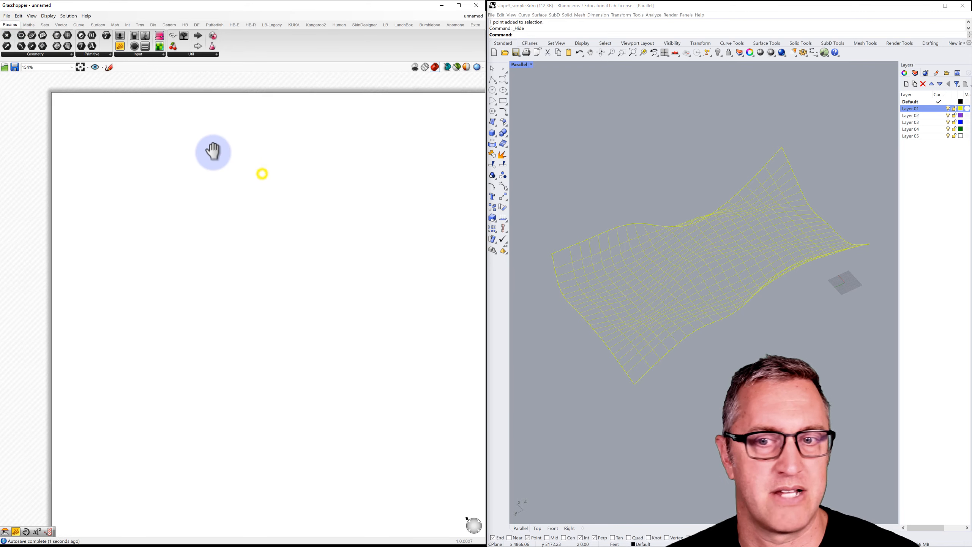
# In Rhino, show the hidden objects and delete the box and the two points at the ends of the terrain surface
pyautogui.click(576, 167)
pyautogui.click(665, 165)
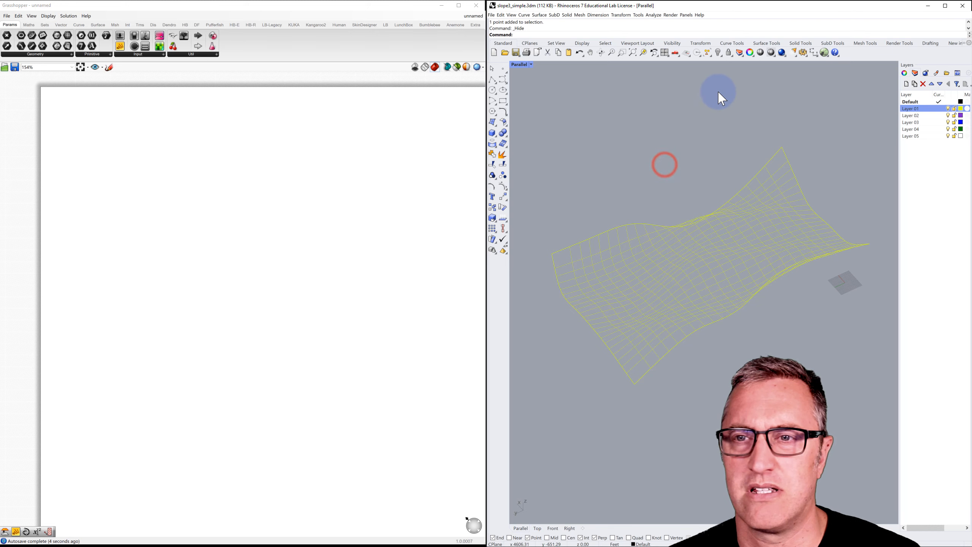
pyautogui.rightClick(720, 55)
pyautogui.click(795, 128)
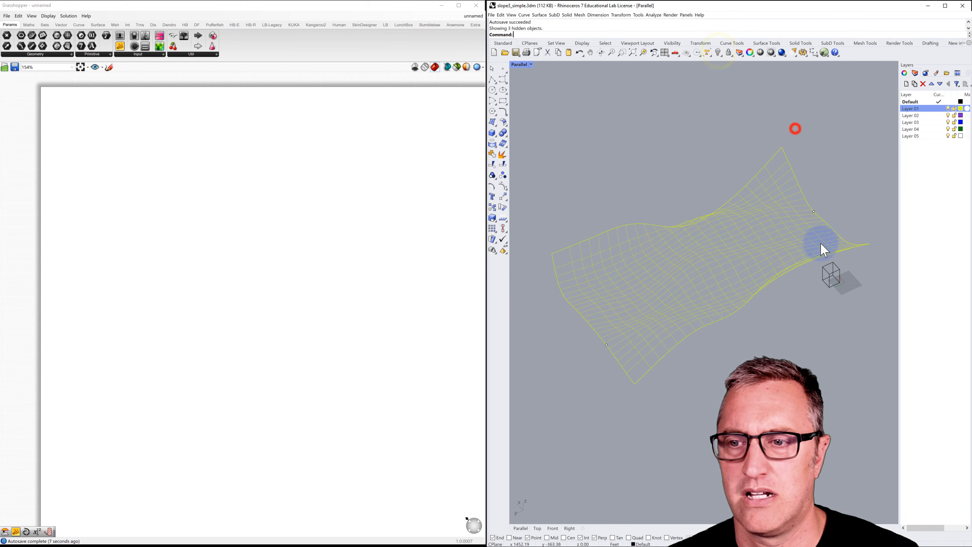
pyautogui.press('Delete')
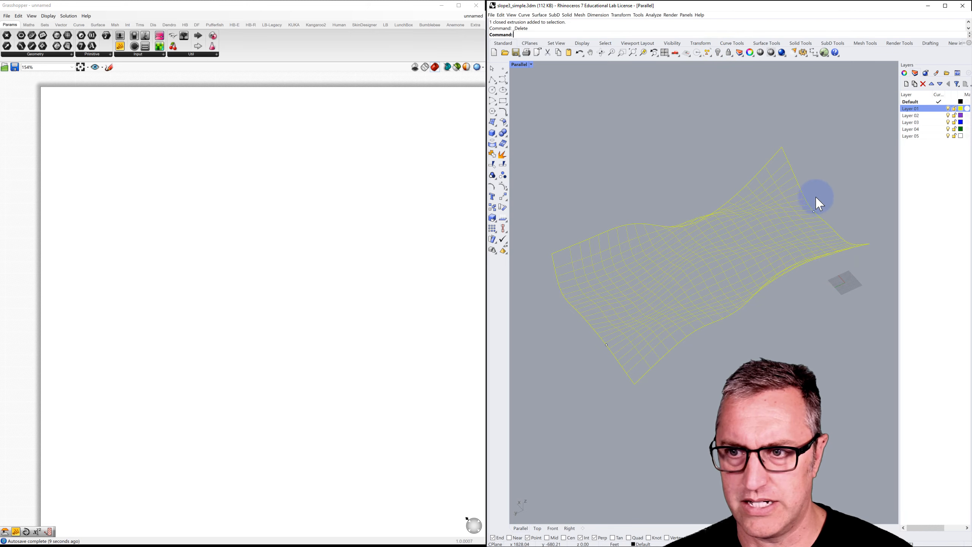
pyautogui.moveTo(808, 179); pyautogui.dragTo(832, 224)
pyautogui.press('Delete')
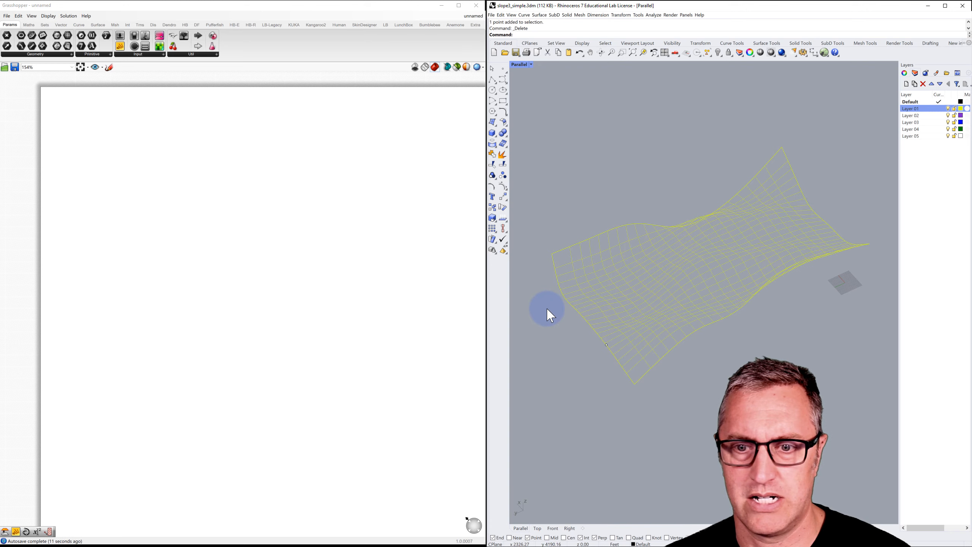
pyautogui.moveTo(557, 321); pyautogui.dragTo(638, 379)
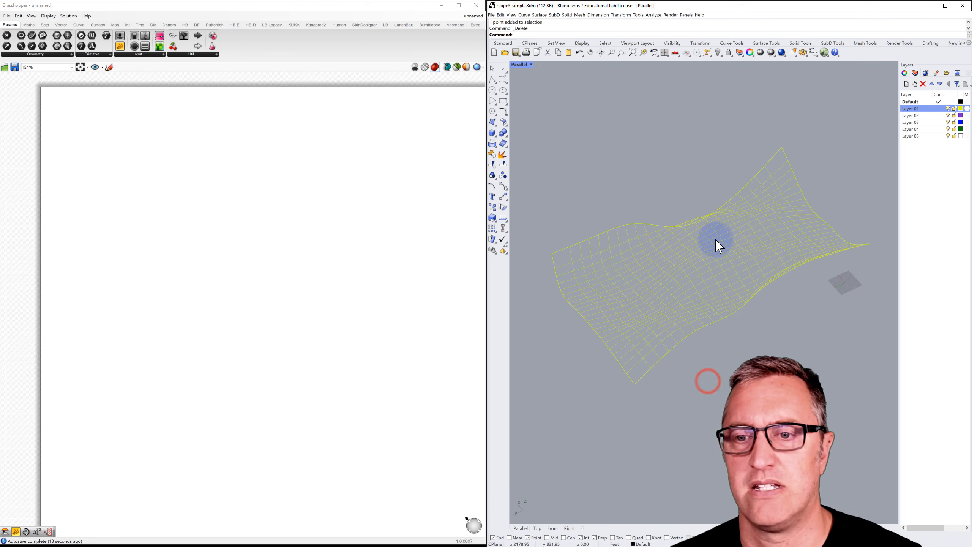
# In Grasshopper, place the Bifocals component above the canvas corner to label components by name
pyautogui.moveTo(669, 288)
pyautogui.mouseDown(button='right')
pyautogui.moveTo(701, 267)
pyautogui.moveTo(666, 289)
pyautogui.moveTo(681, 286)
pyautogui.mouseUp(button='right')
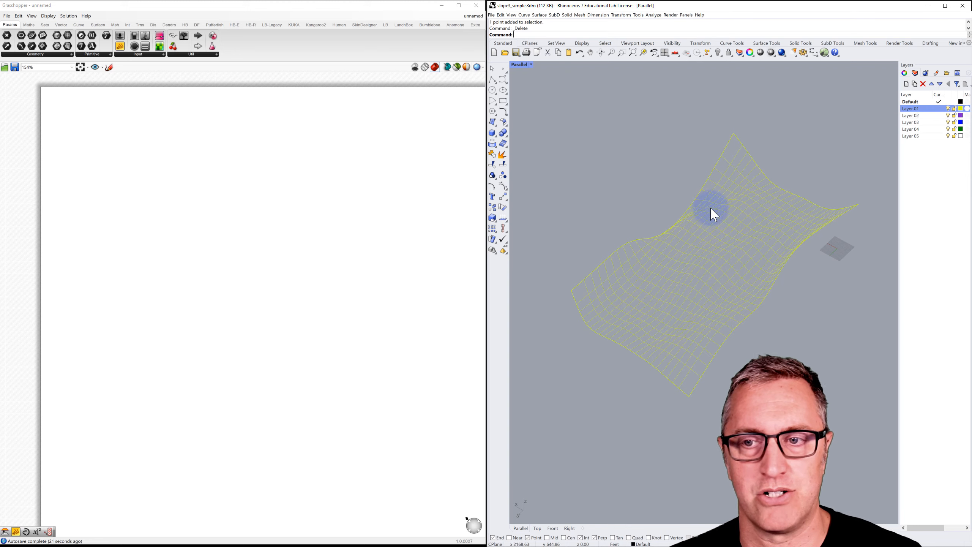
pyautogui.click(618, 191)
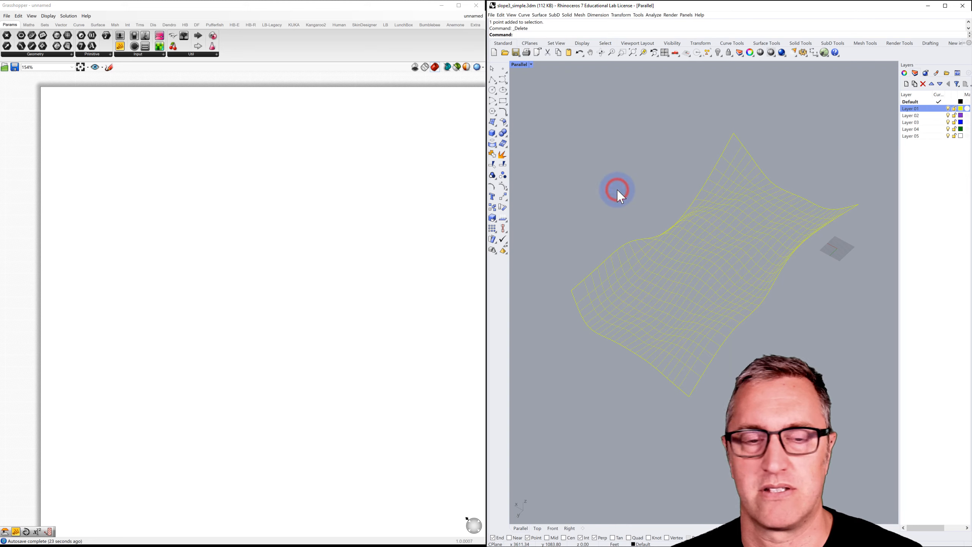
pyautogui.click(266, 236)
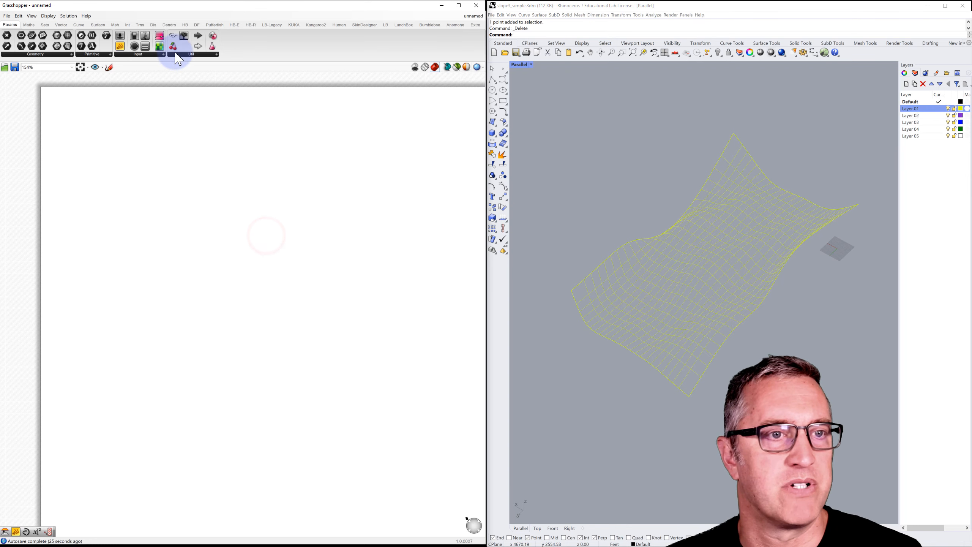
pyautogui.moveTo(174, 41); pyautogui.dragTo(60, 92)
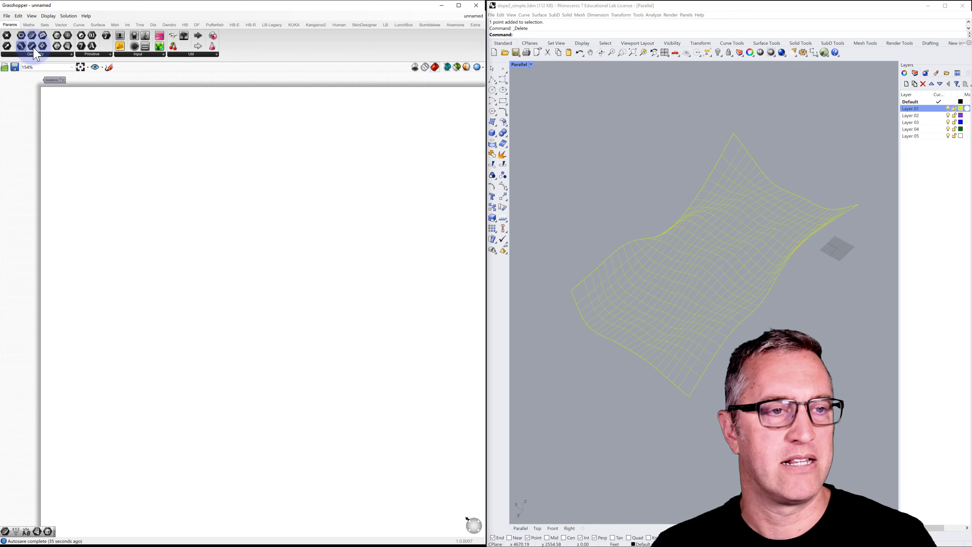
# Add an empty Surface parameter to the Grasshopper canvas
pyautogui.doubleClick(119, 164)
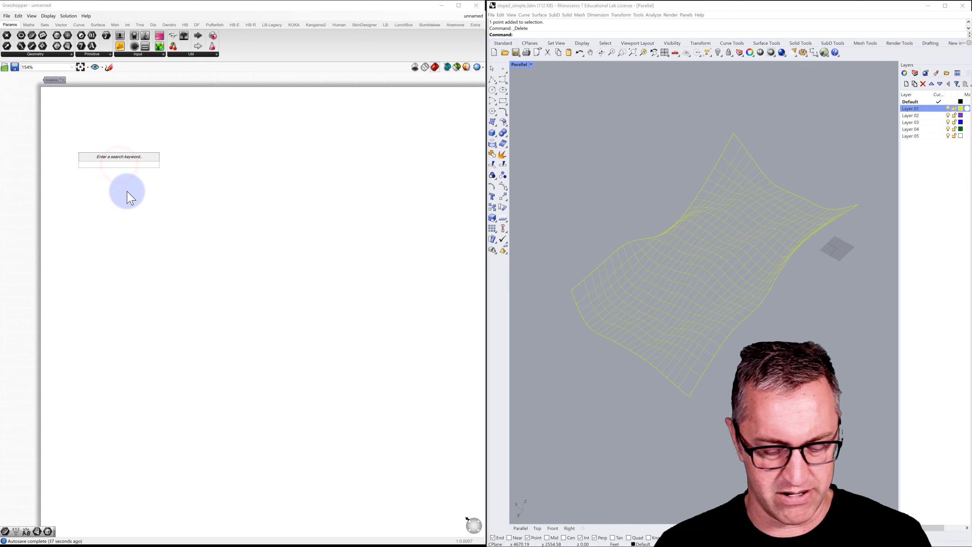
pyautogui.write('sur')
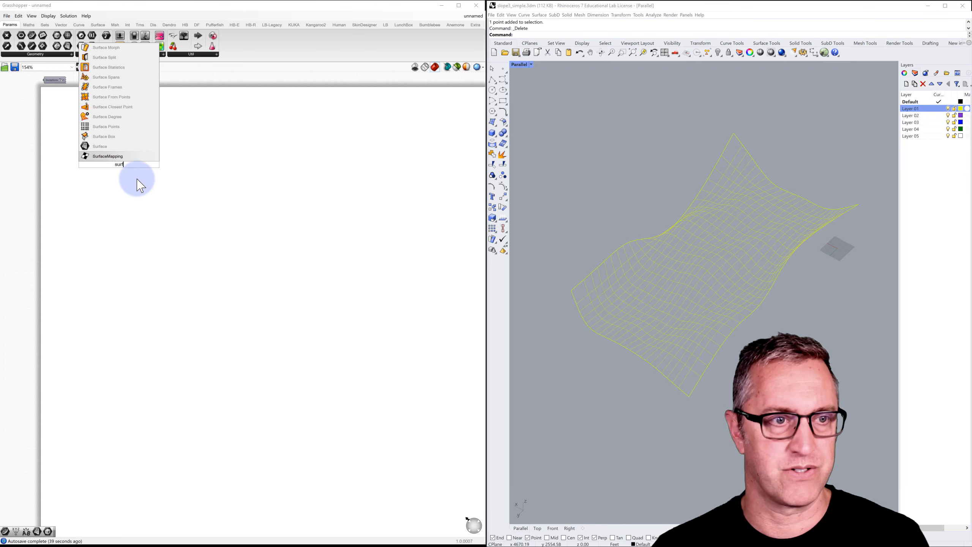
pyautogui.click(101, 147)
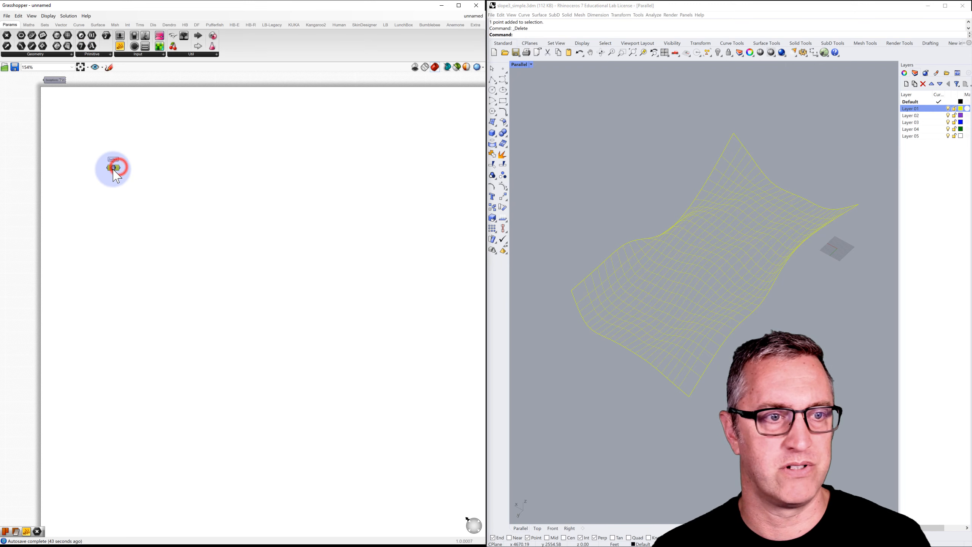
pyautogui.scroll(3, 98, 173)
pyautogui.scroll(-1, 99, 174)
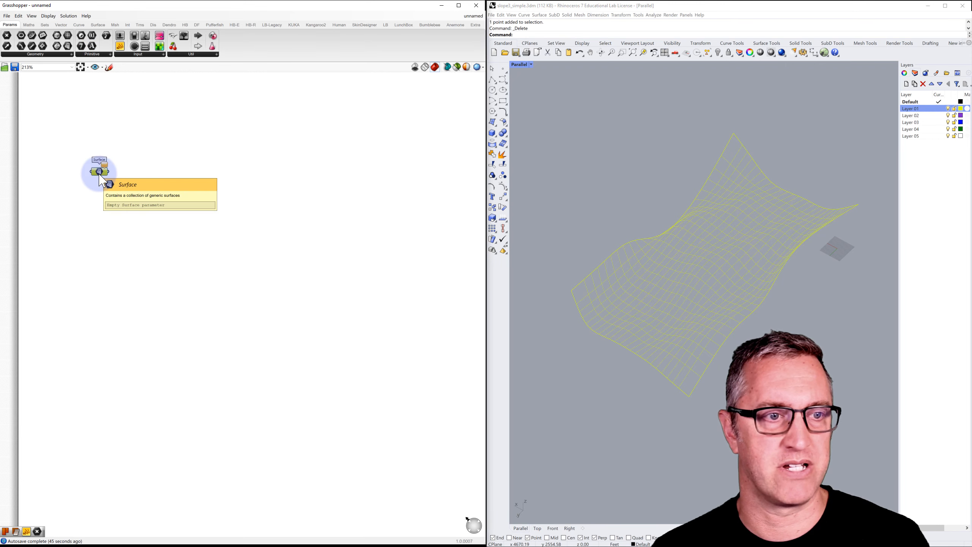
# Add a Point parameter beneath the Surface parameter and place a copy of it directly below
pyautogui.moveTo(98, 199); pyautogui.dragTo(117, 218, button='right')
pyautogui.doubleClick(116, 221)
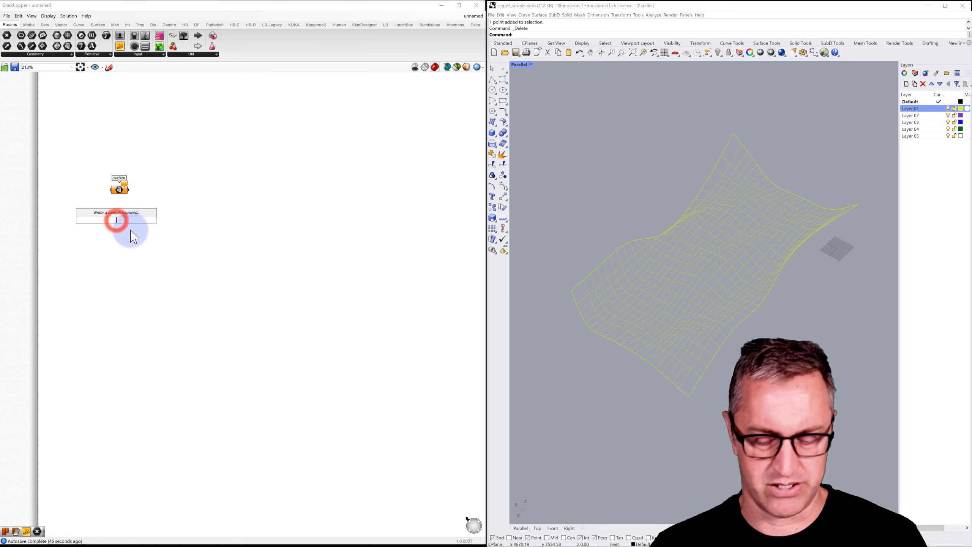
pyautogui.write('point')
pyautogui.press('Return')
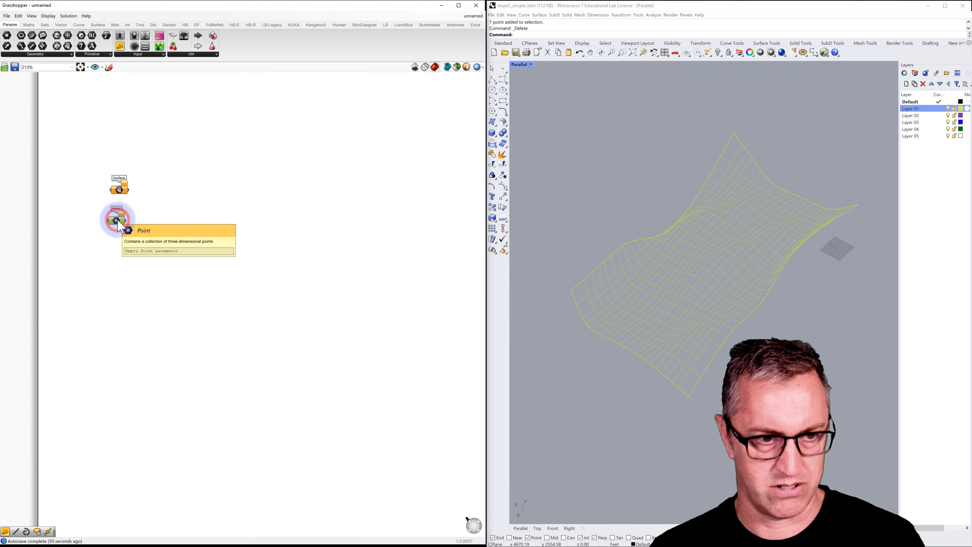
pyautogui.keyDown('alt'); pyautogui.moveTo(121, 227); pyautogui.dragTo(122, 261); pyautogui.keyUp('alt')
pyautogui.click(181, 220)
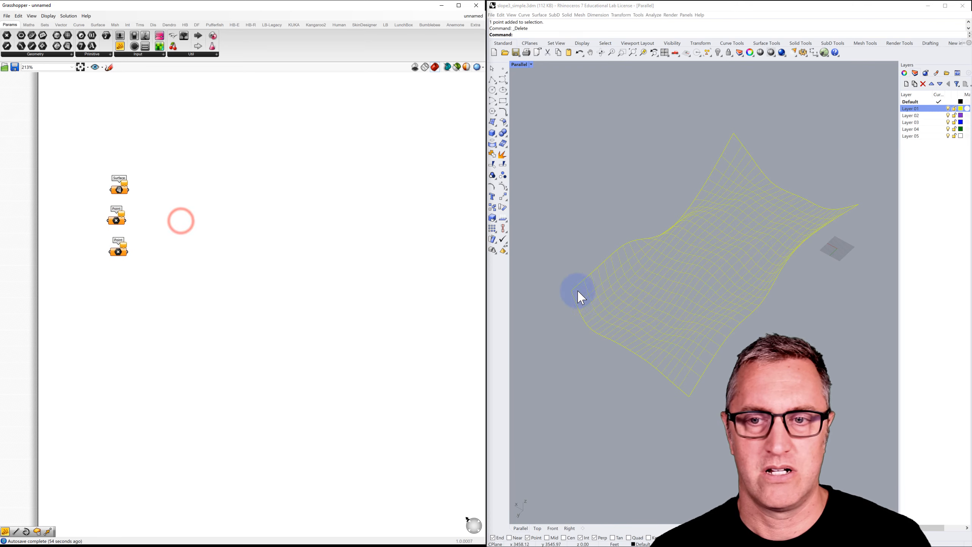
pyautogui.moveTo(572, 315); pyautogui.dragTo(665, 324, button='right')
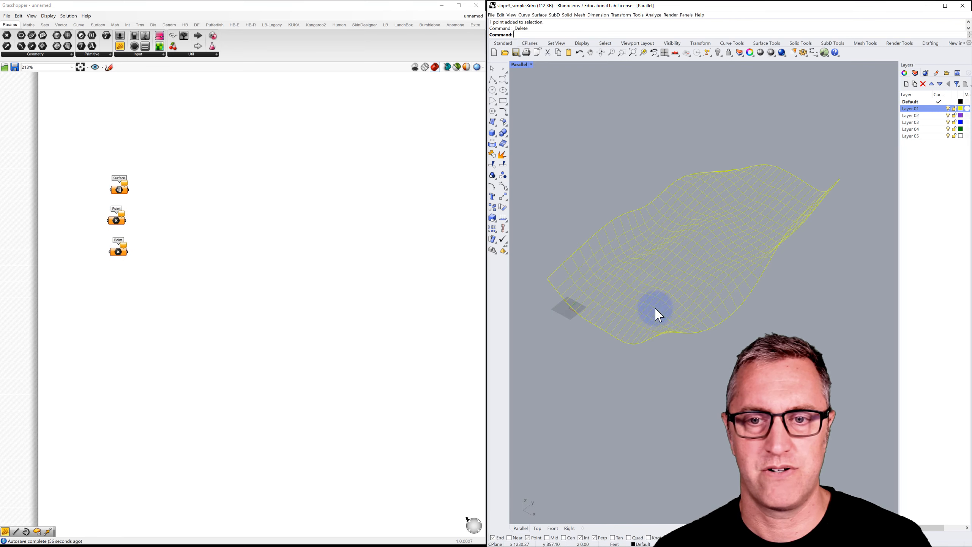
pyautogui.click(563, 220)
pyautogui.moveTo(580, 219); pyautogui.dragTo(582, 183, button='right')
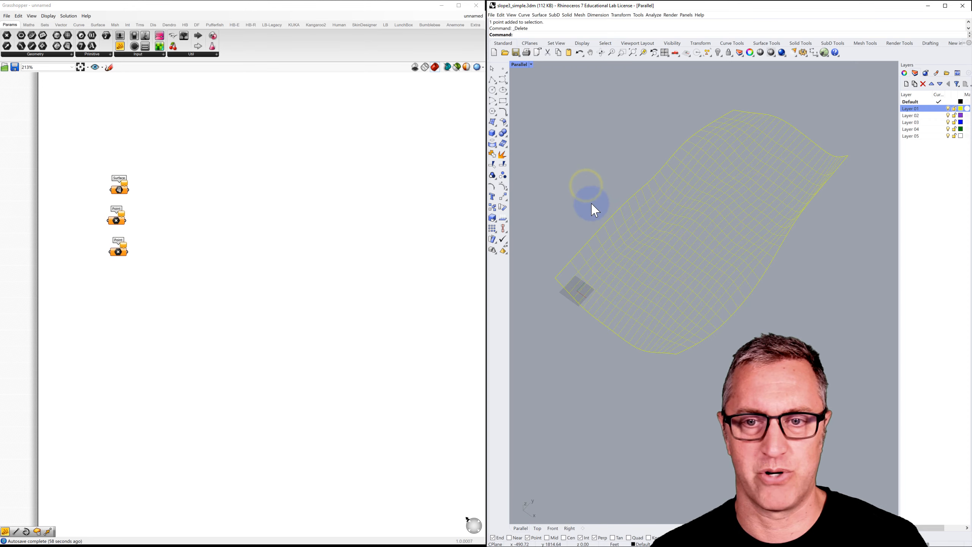
pyautogui.moveTo(592, 219); pyautogui.dragTo(662, 164, button='right')
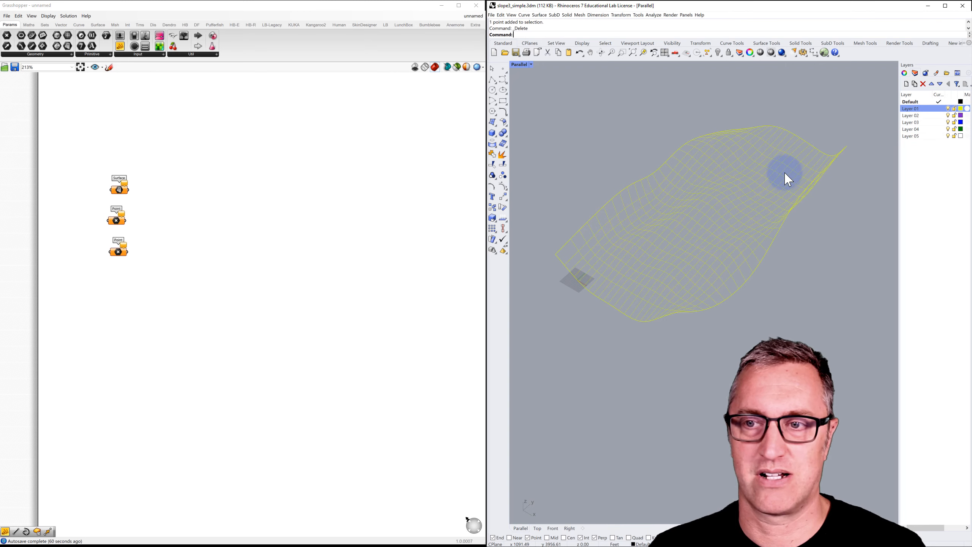
# Change the color of Layer 01 to orange with a hue of 32
pyautogui.click(961, 108)
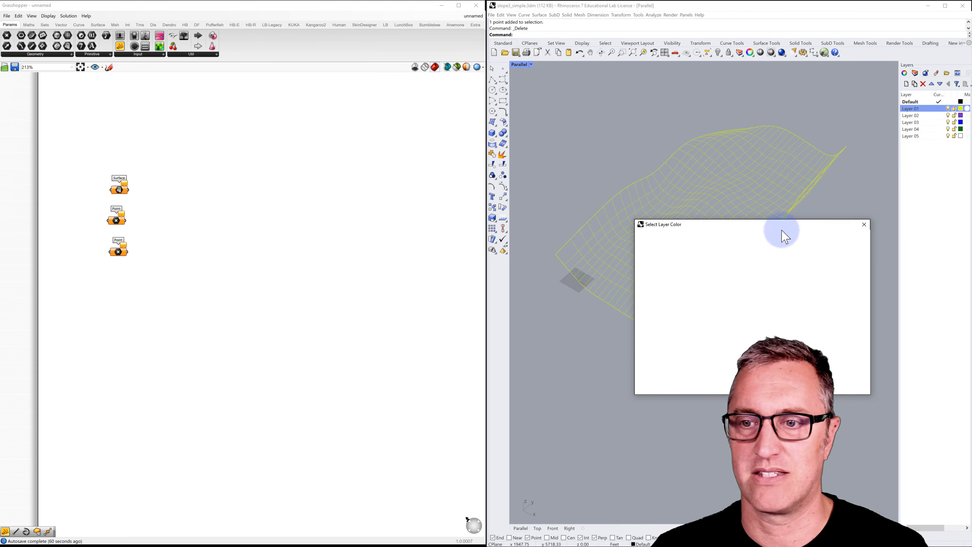
pyautogui.moveTo(780, 260); pyautogui.dragTo(808, 275)
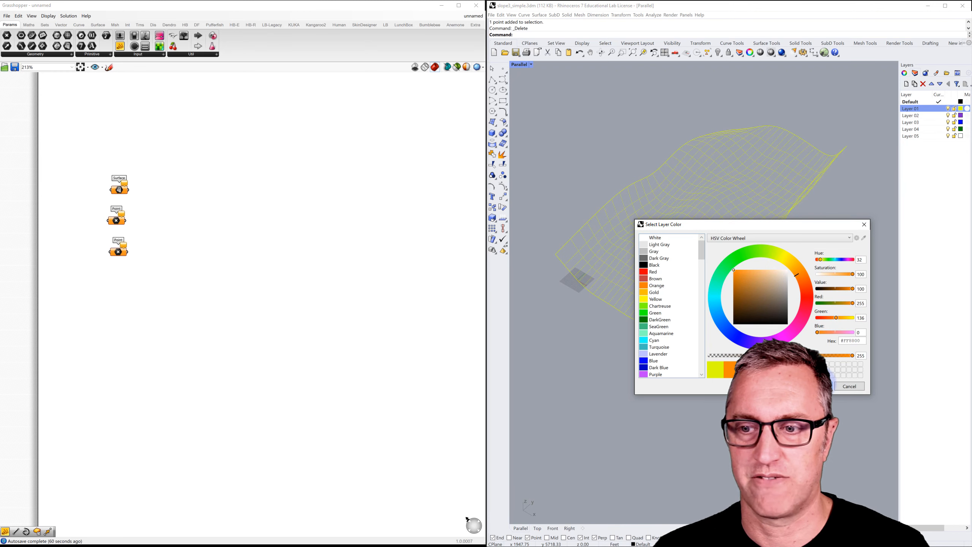
pyautogui.click(818, 386)
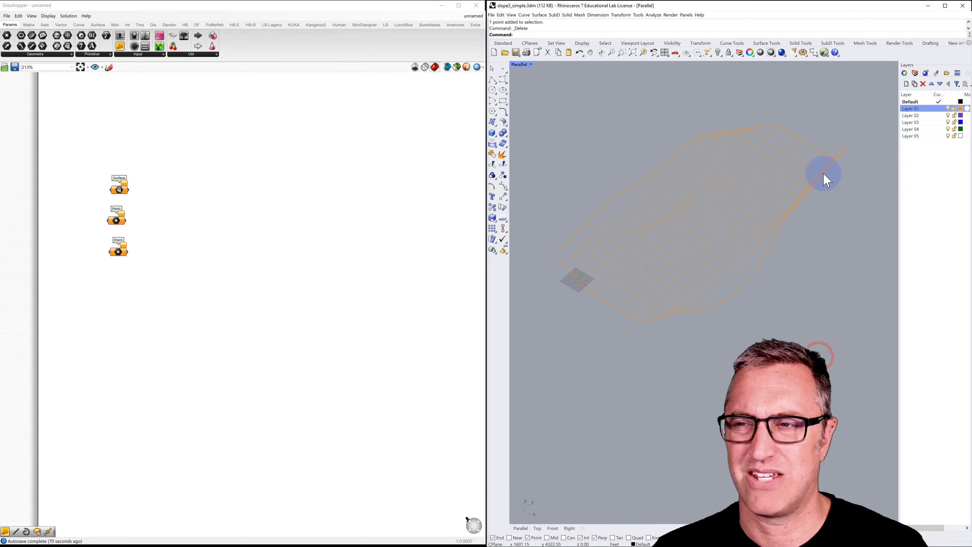
# Set the color of Layer 01 to purple with a hue of 272
pyautogui.click(961, 109)
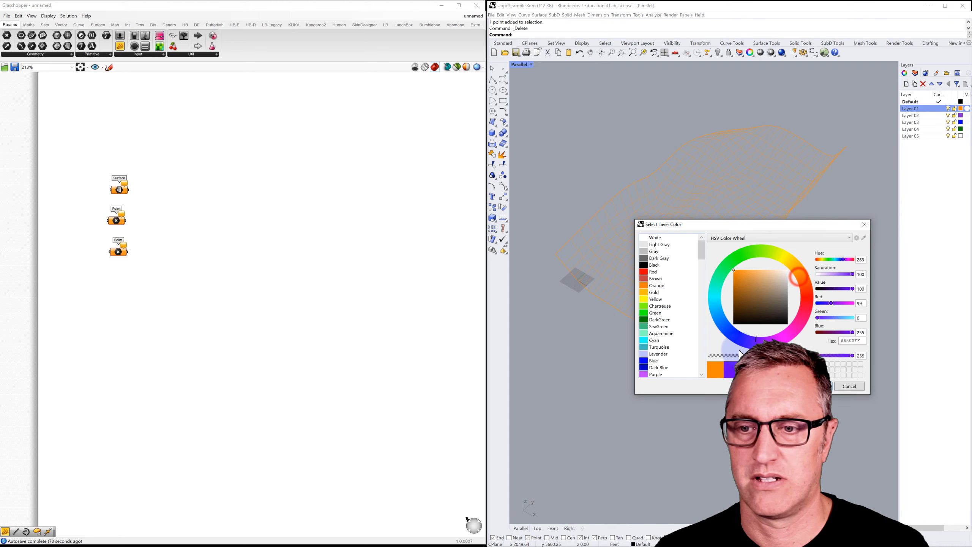
pyautogui.moveTo(739, 351)
pyautogui.mouseDown()
pyautogui.moveTo(732, 346)
pyautogui.moveTo(764, 339)
pyautogui.mouseUp()
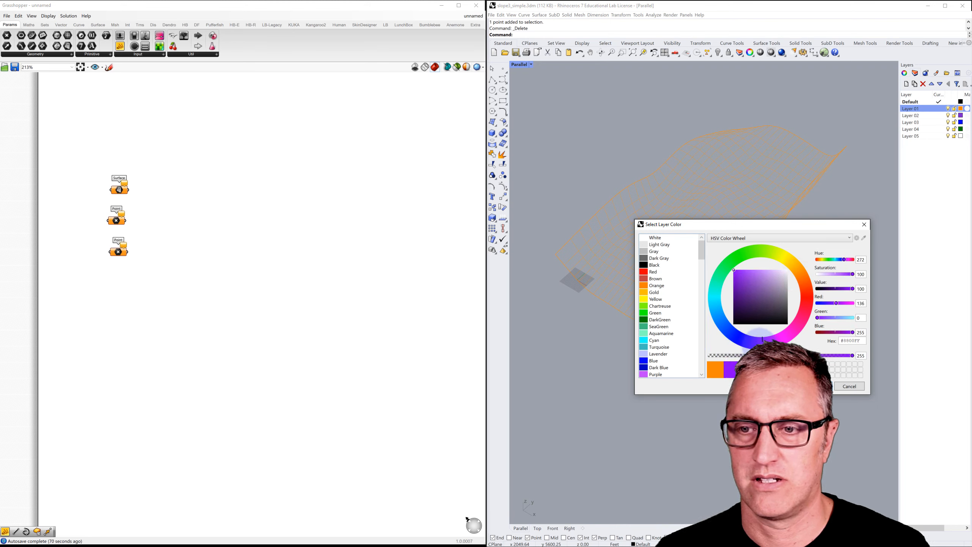
pyautogui.click(815, 386)
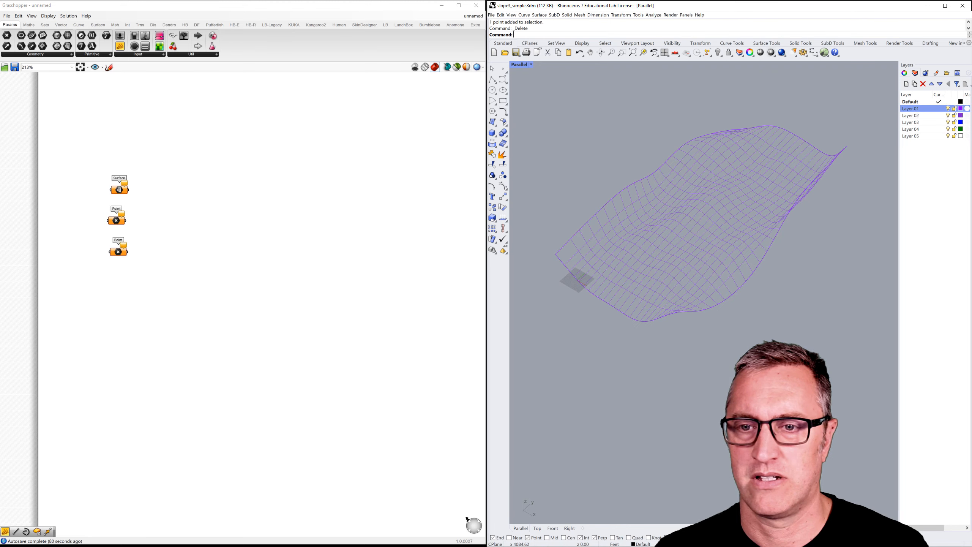
# Reference the Rhino terrain surface in Grasshopper's Surface parameter and turn off that parameter's preview
pyautogui.rightClick(116, 187)
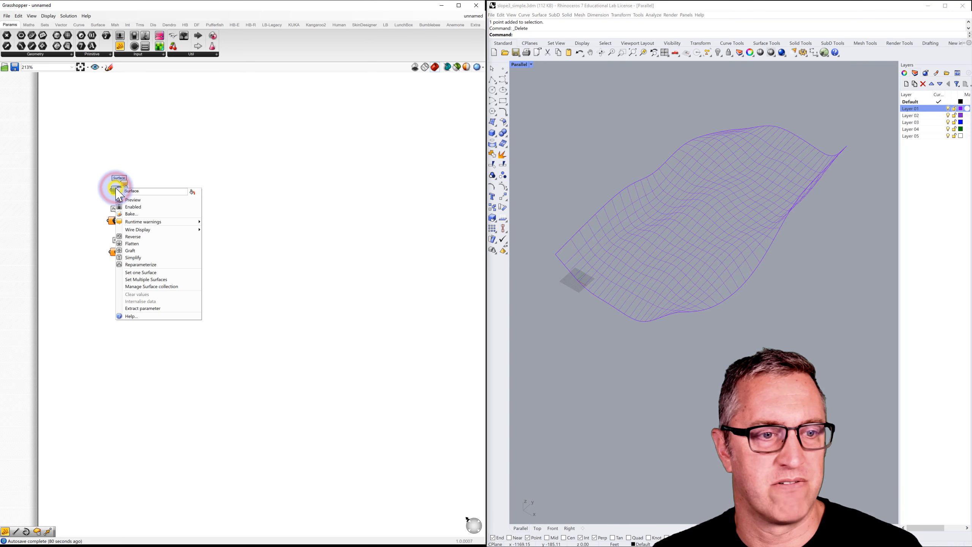
pyautogui.click(143, 273)
pyautogui.click(610, 219)
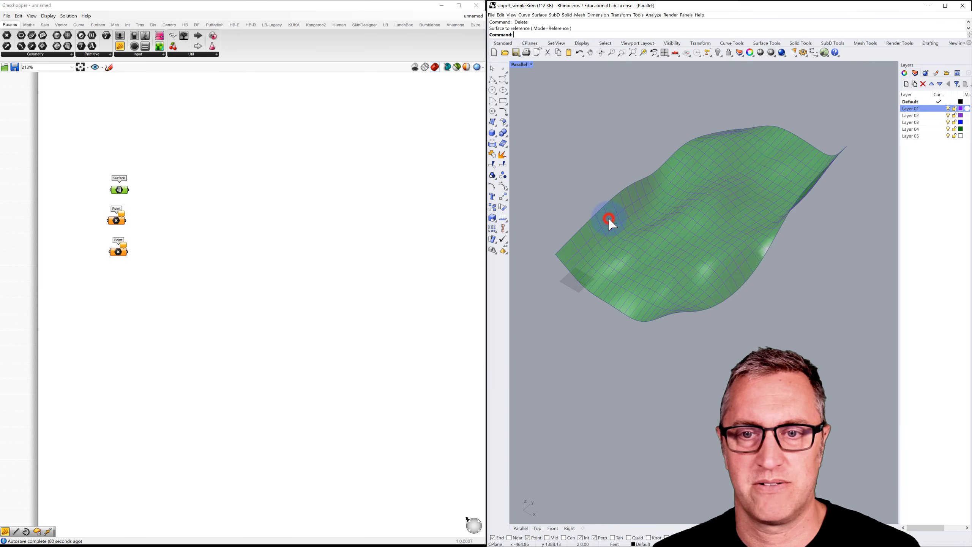
pyautogui.click(406, 209)
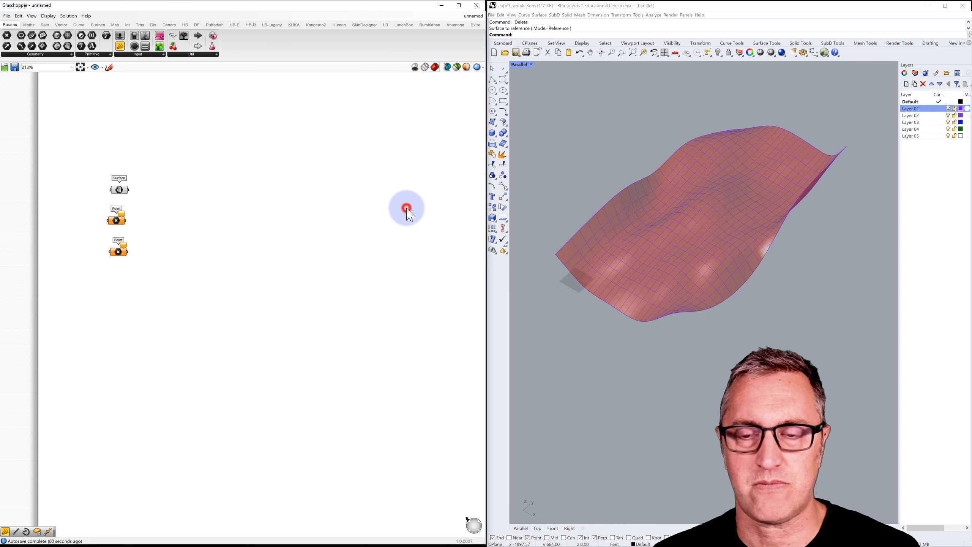
pyautogui.click(122, 195)
pyautogui.click(292, 175)
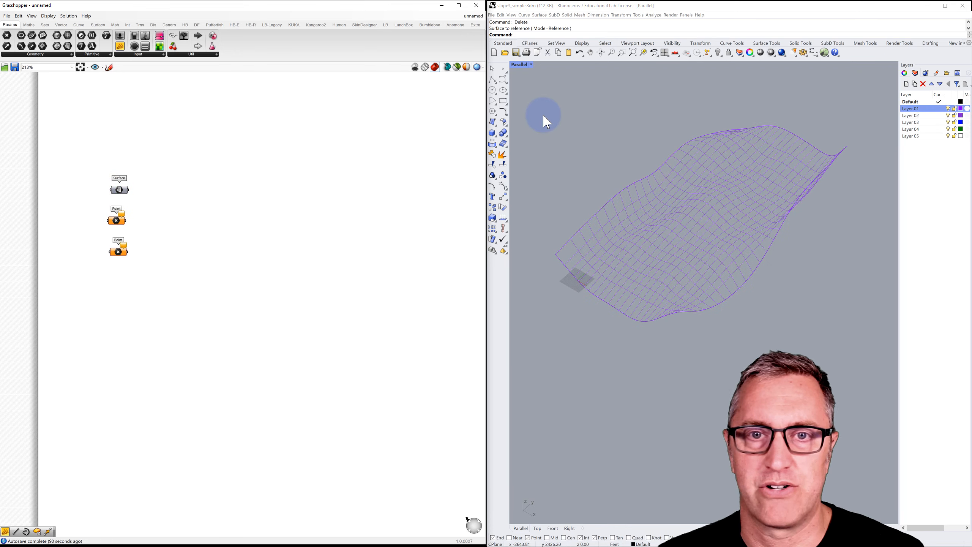
# In Rhino, place a point on the terrain's short edge beside the construction plane grid, with the Near object snap enabled
pyautogui.click(504, 69)
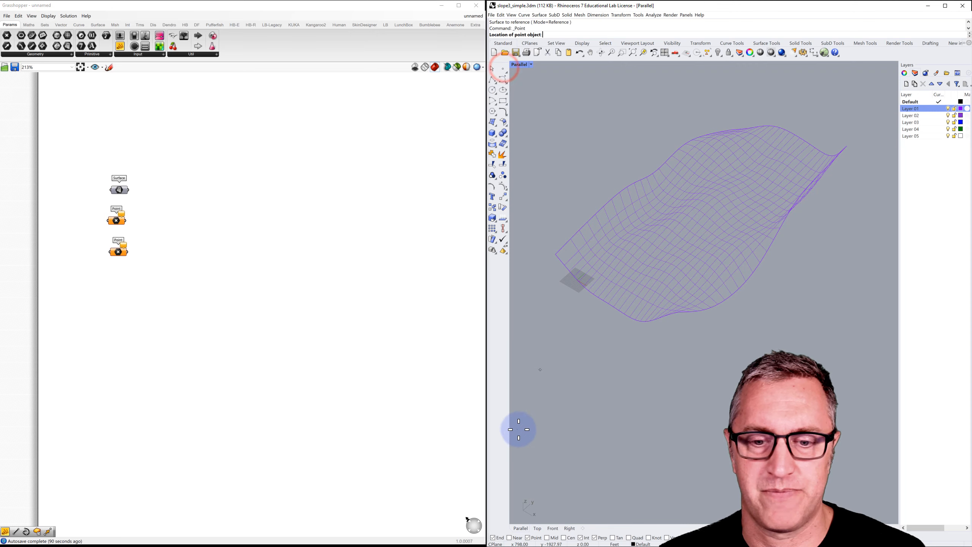
pyautogui.click(509, 538)
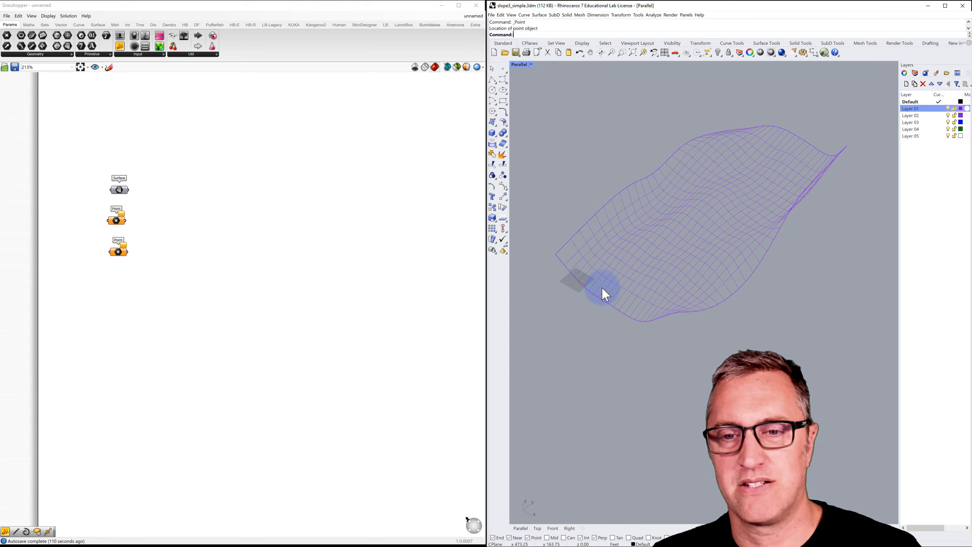
pyautogui.moveTo(603, 287); pyautogui.dragTo(632, 302, button='right')
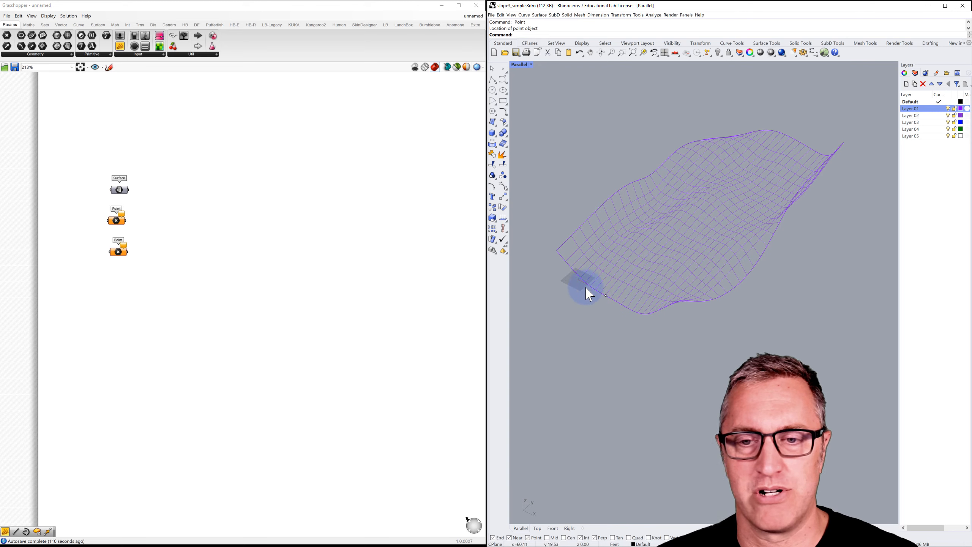
# Reference the point on the terrain's short edge in the upper Point parameter in Grasshopper
pyautogui.click(116, 221)
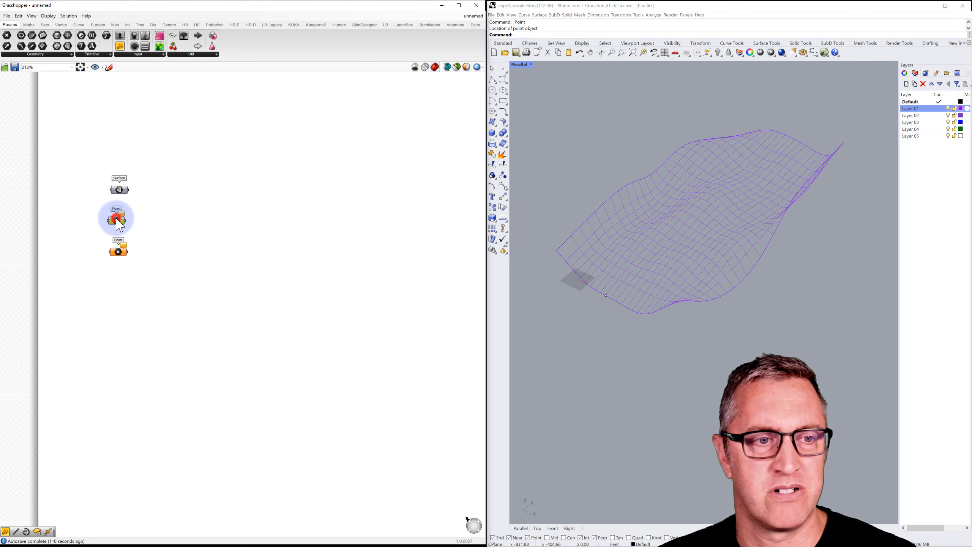
pyautogui.rightClick(119, 228)
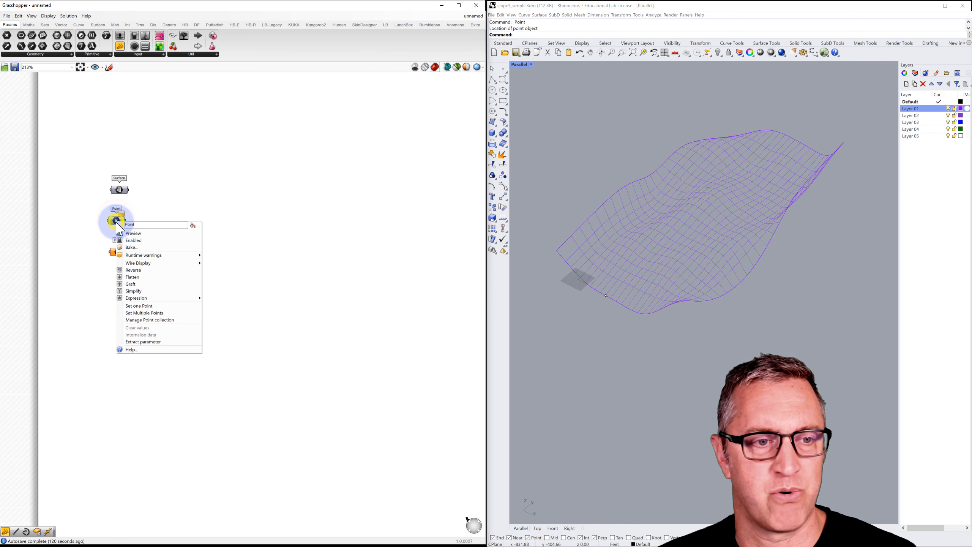
pyautogui.click(140, 307)
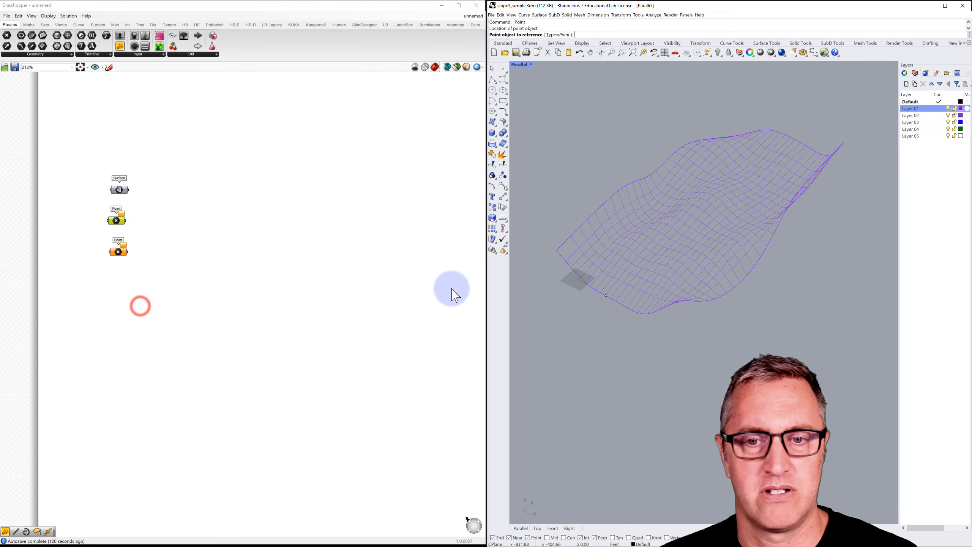
pyautogui.click(606, 296)
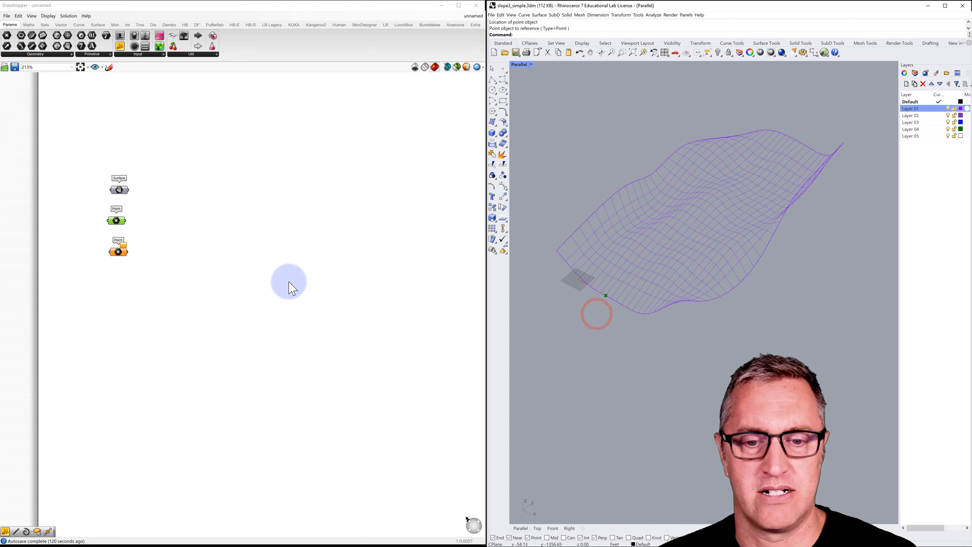
# Place a second Rhino point on the terrain's opposite short edge and reference it in the lower Point parameter
pyautogui.click(505, 72)
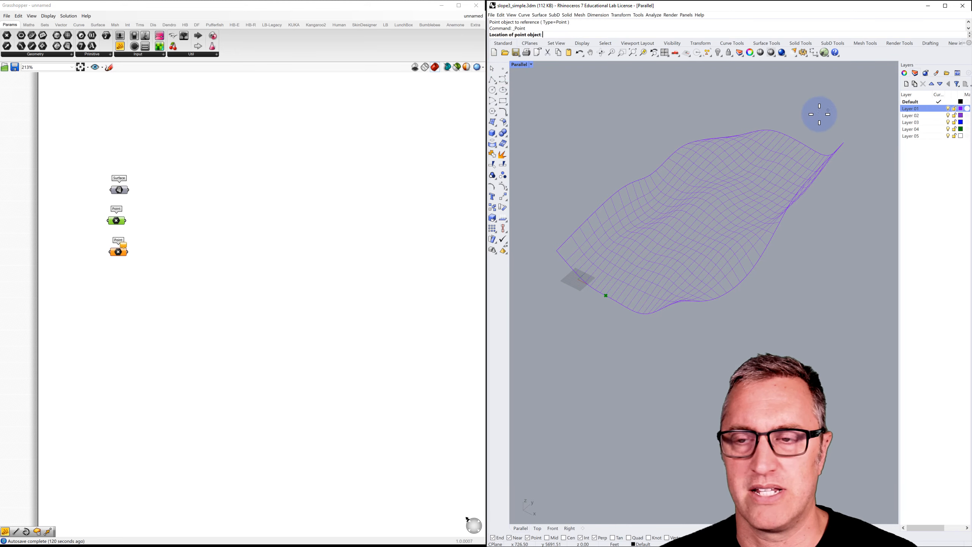
pyautogui.moveTo(820, 114); pyautogui.dragTo(805, 129, button='right')
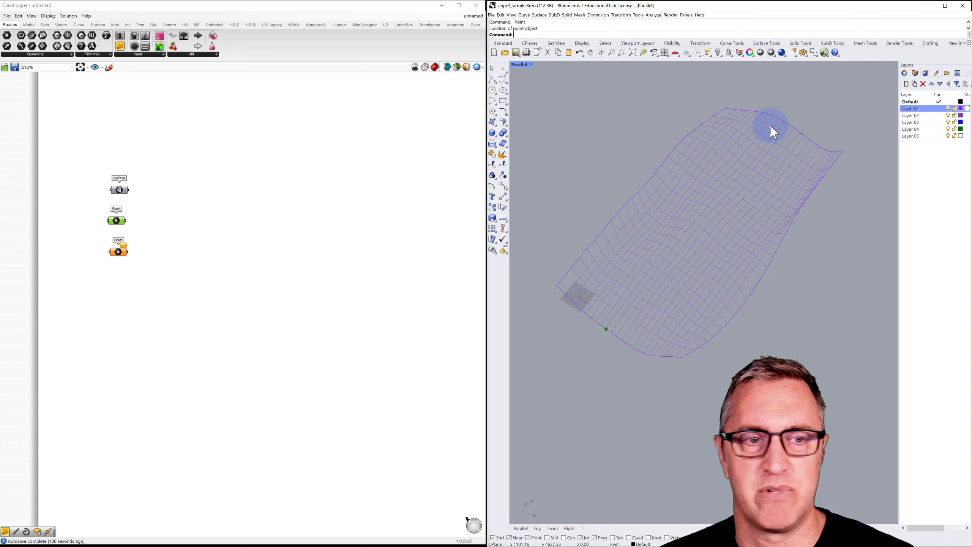
pyautogui.click(117, 251)
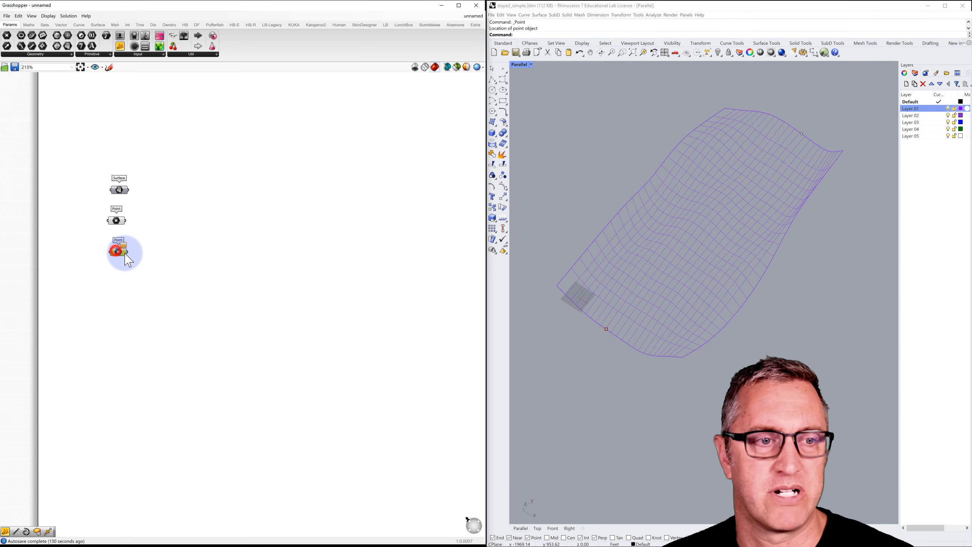
pyautogui.rightClick(118, 253)
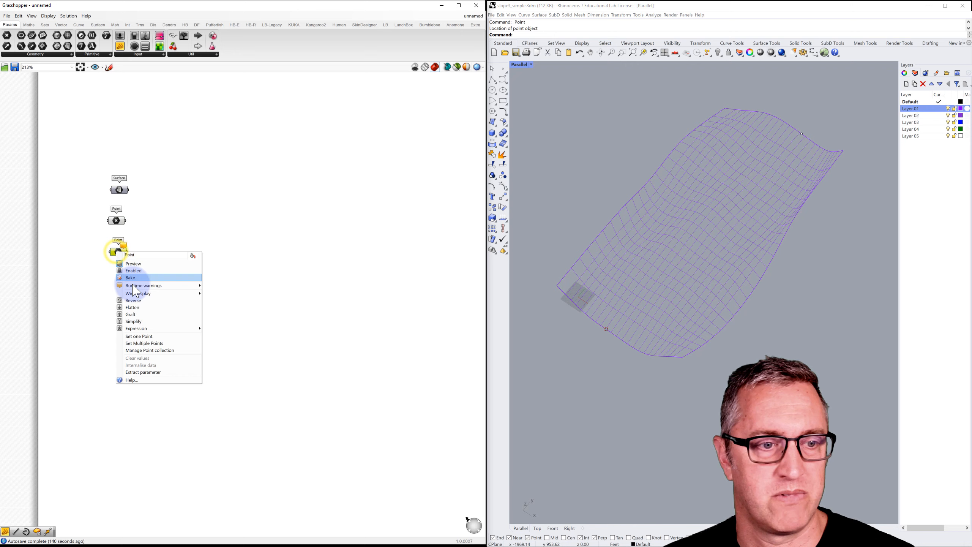
pyautogui.click(139, 336)
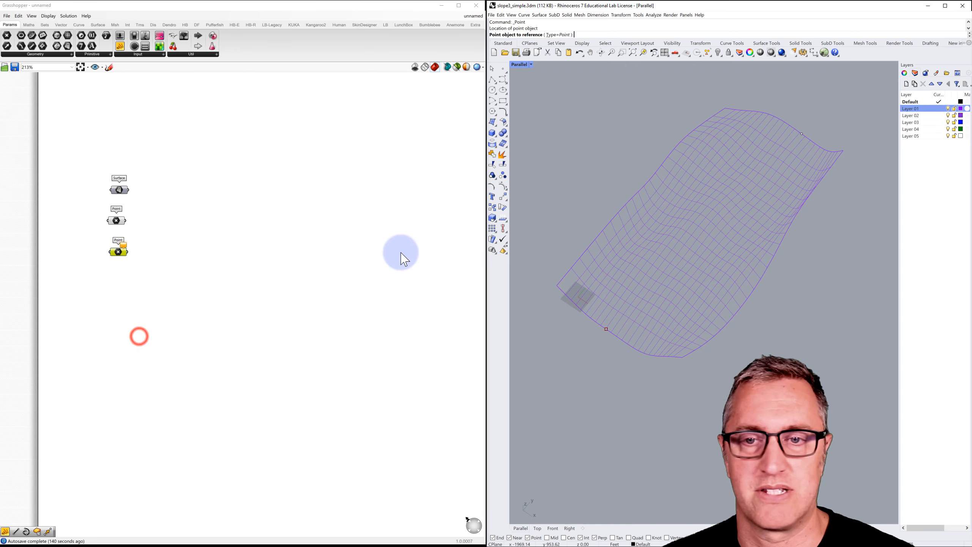
pyautogui.click(802, 134)
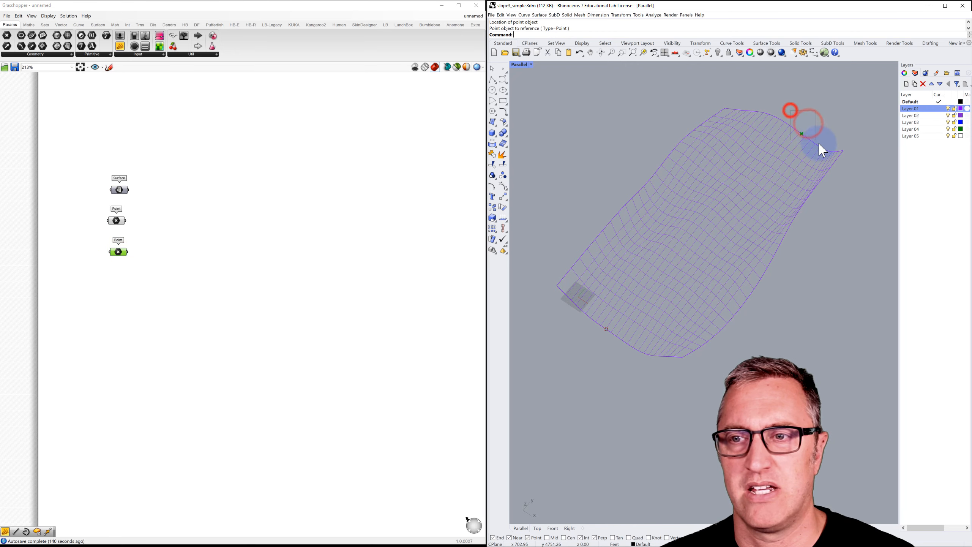
# Hide both Rhino point objects on the terrain's edges and clear the selection on the Grasshopper canvas
pyautogui.click(719, 54)
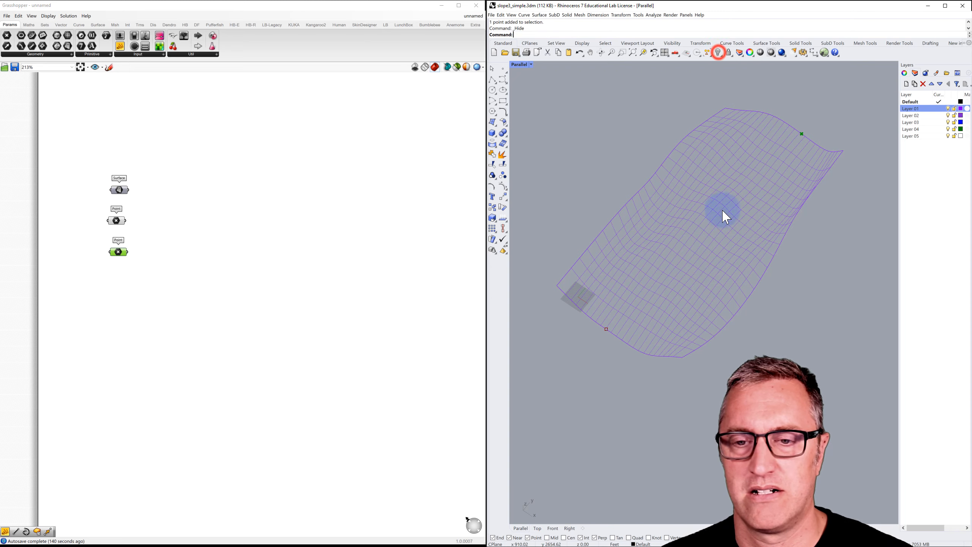
pyautogui.moveTo(573, 320); pyautogui.dragTo(615, 357)
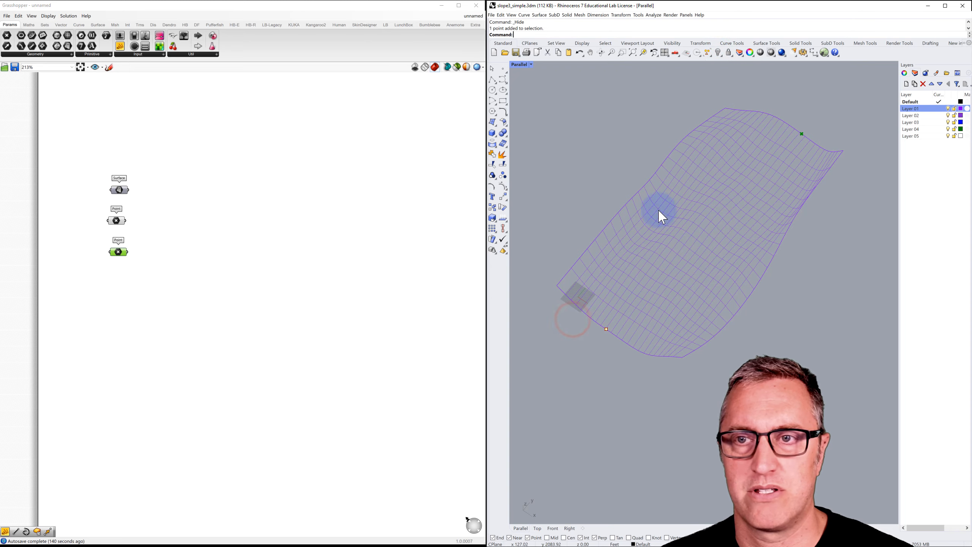
pyautogui.click(719, 53)
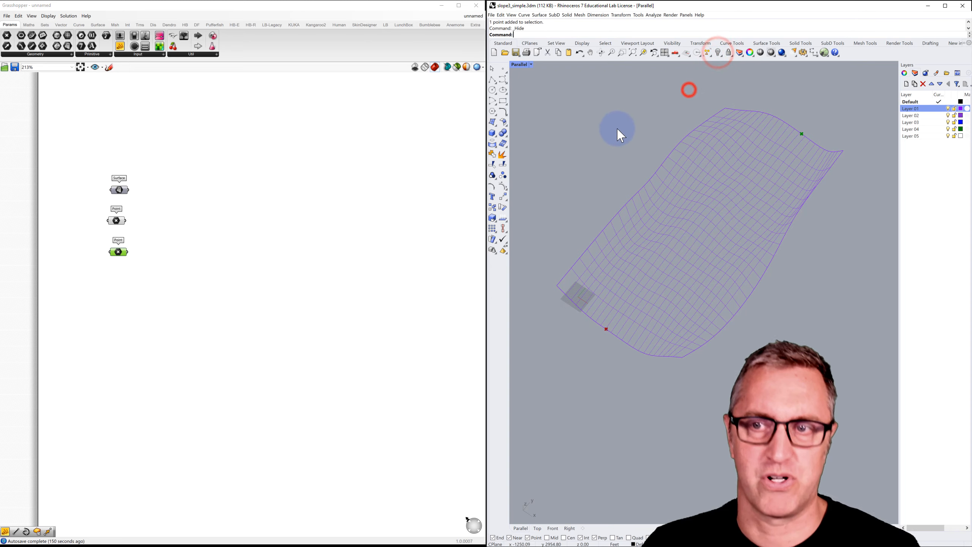
pyautogui.click(353, 213)
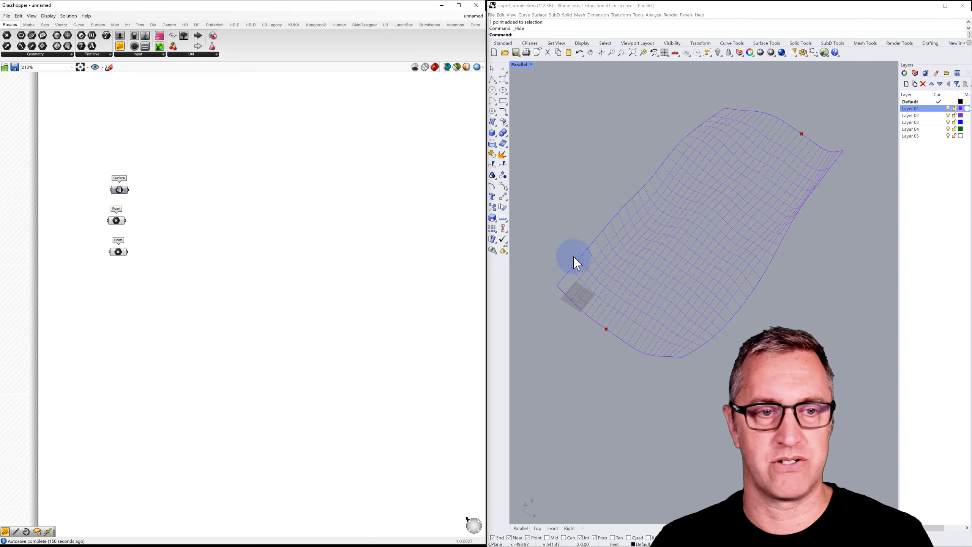
# Add a Line component and connect the upper Point to Start Point and the lower Point to End Point
pyautogui.doubleClick(170, 233)
pyautogui.write('lin')
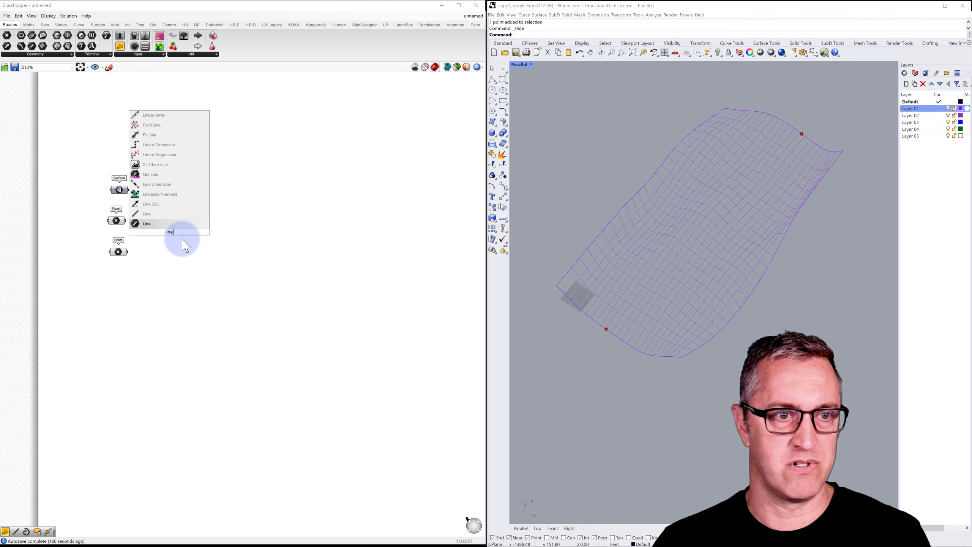
pyautogui.write('e')
pyautogui.click(178, 215)
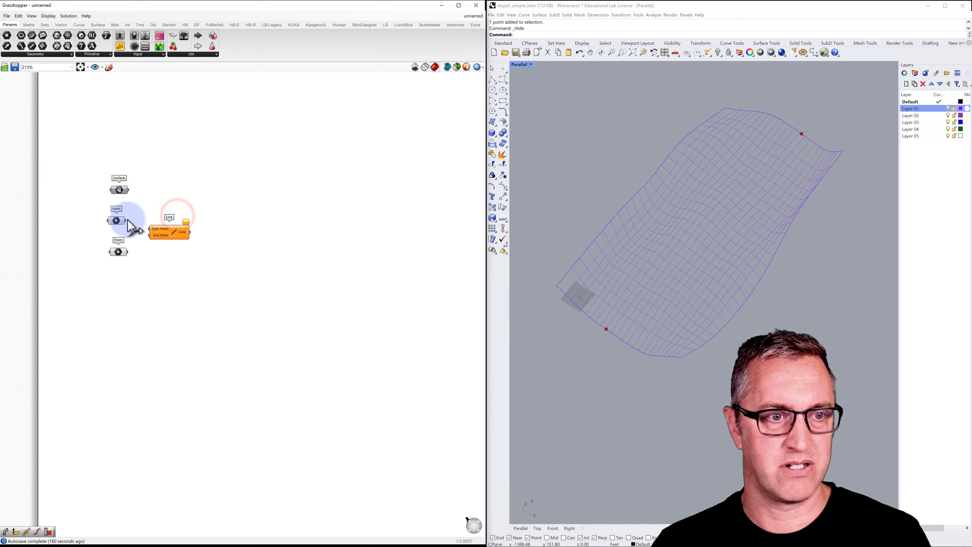
pyautogui.moveTo(128, 220); pyautogui.dragTo(158, 233)
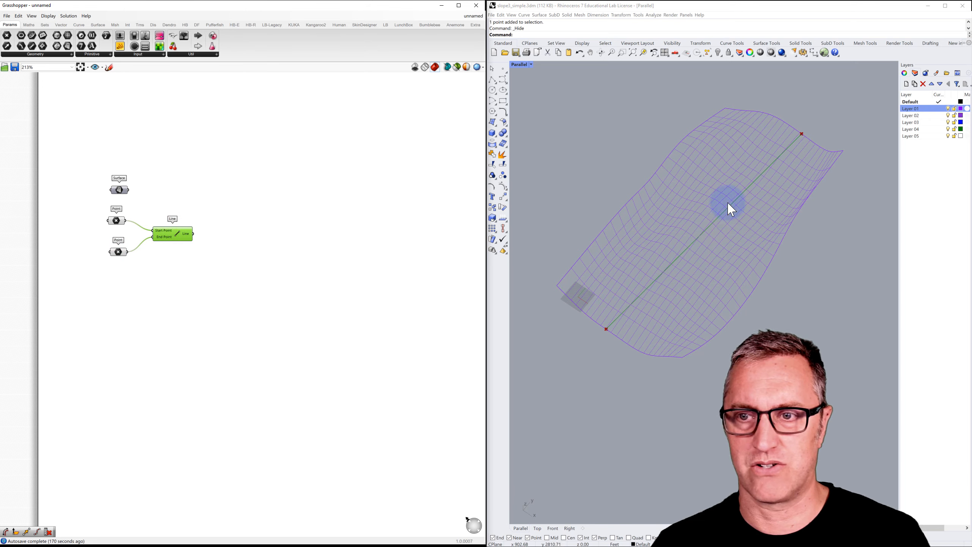
# Add a Divide Curve component and connect the Line output to its Curve input
pyautogui.moveTo(749, 194); pyautogui.dragTo(736, 174, button='right')
pyautogui.moveTo(725, 164); pyautogui.dragTo(733, 183, button='right')
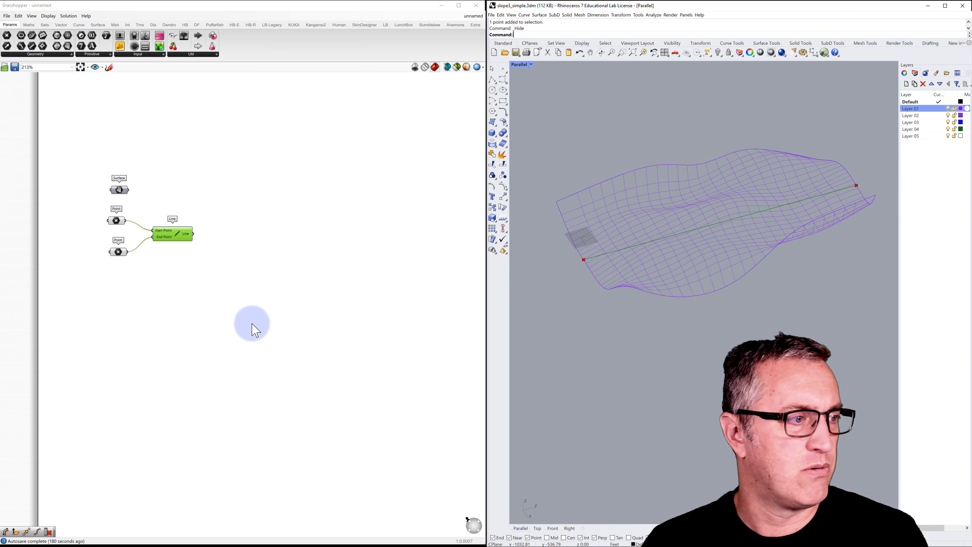
pyautogui.doubleClick(235, 233)
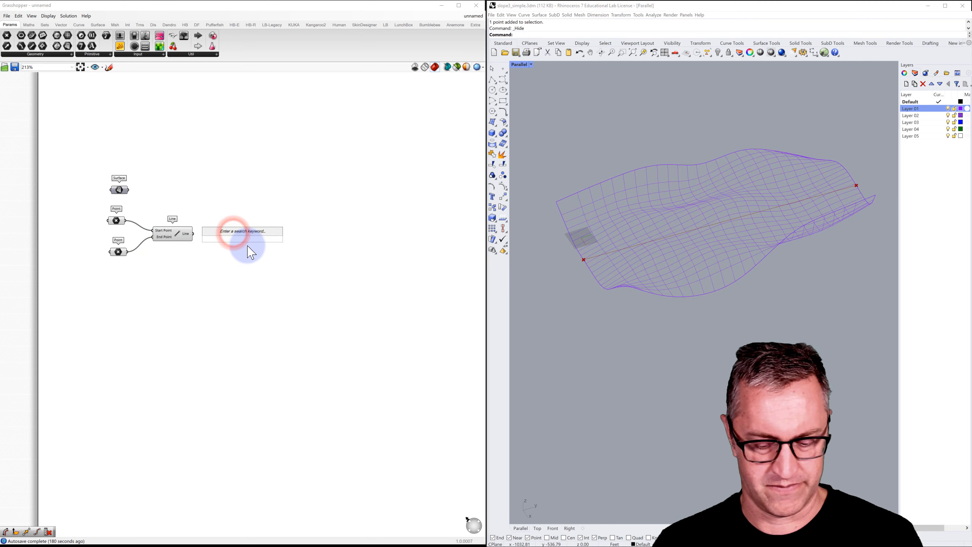
pyautogui.write('divi')
pyautogui.scroll(1, 248, 245)
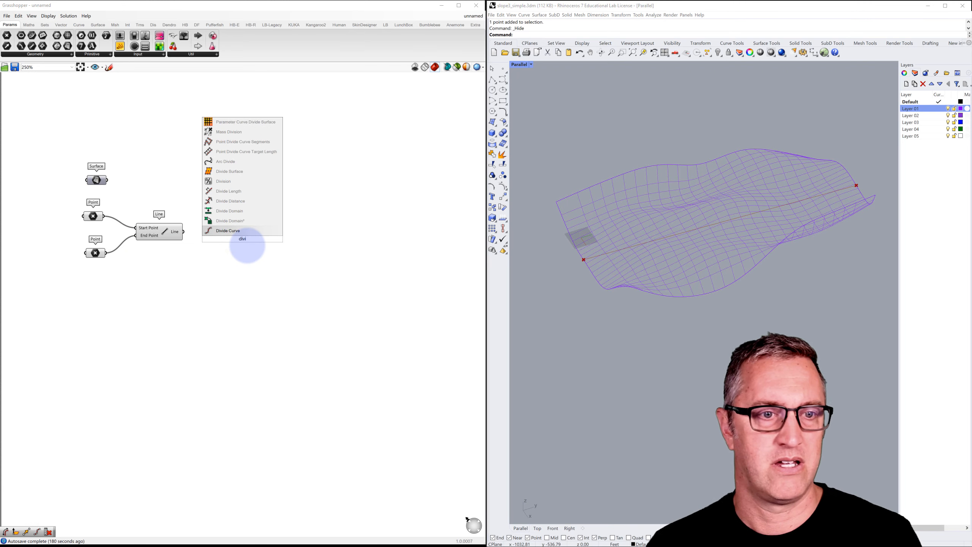
pyautogui.click(232, 231)
pyautogui.moveTo(184, 232); pyautogui.dragTo(238, 250)
# Add a panel with the value 11 and connect it to Divide Curve's Count input
pyautogui.doubleClick(189, 259)
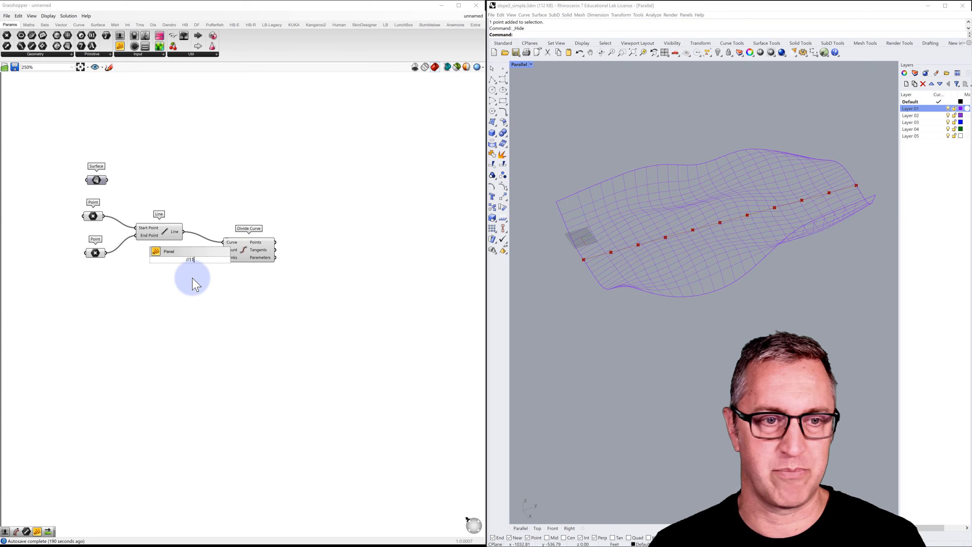
pyautogui.press('Return')
pyautogui.rightClick(189, 260)
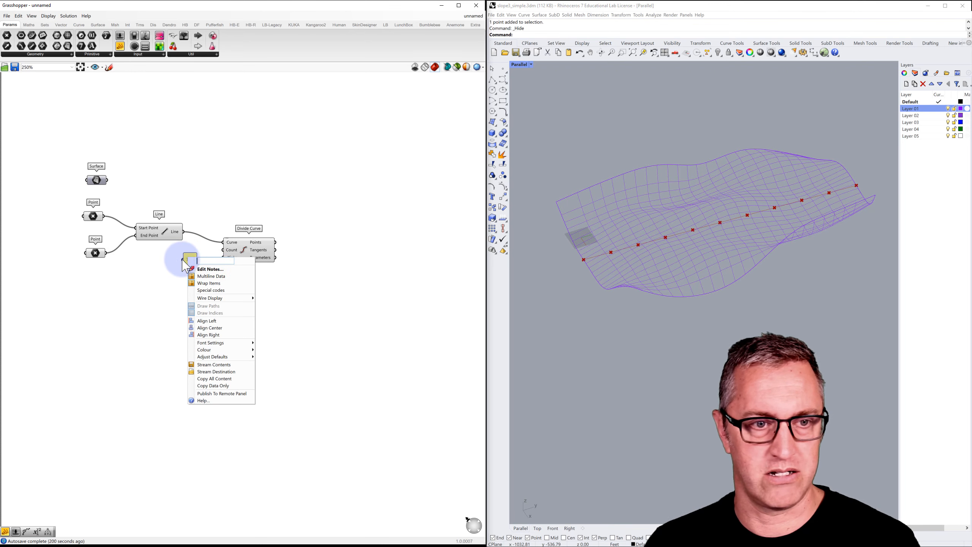
pyautogui.click(199, 243)
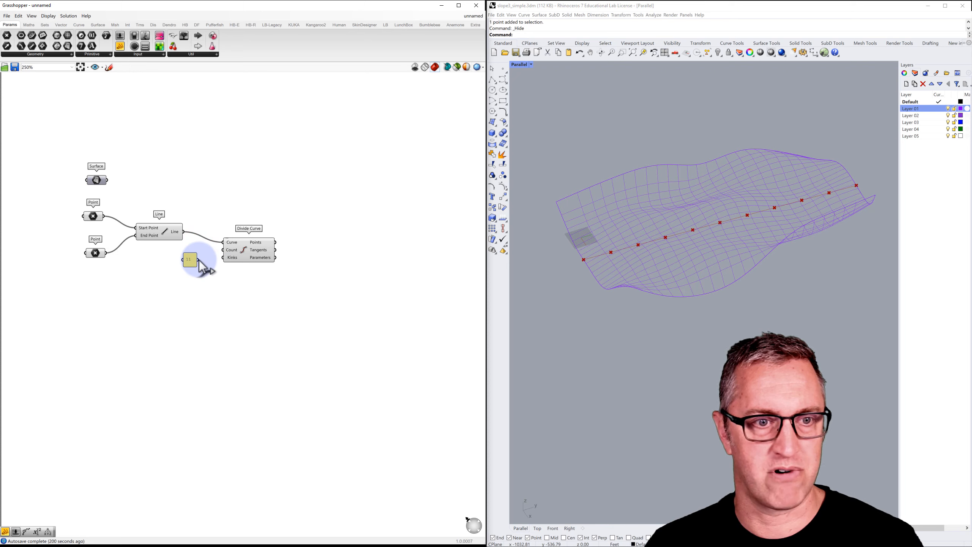
pyautogui.moveTo(199, 261)
pyautogui.mouseDown()
pyautogui.moveTo(223, 249)
pyautogui.moveTo(202, 260)
pyautogui.mouseUp()
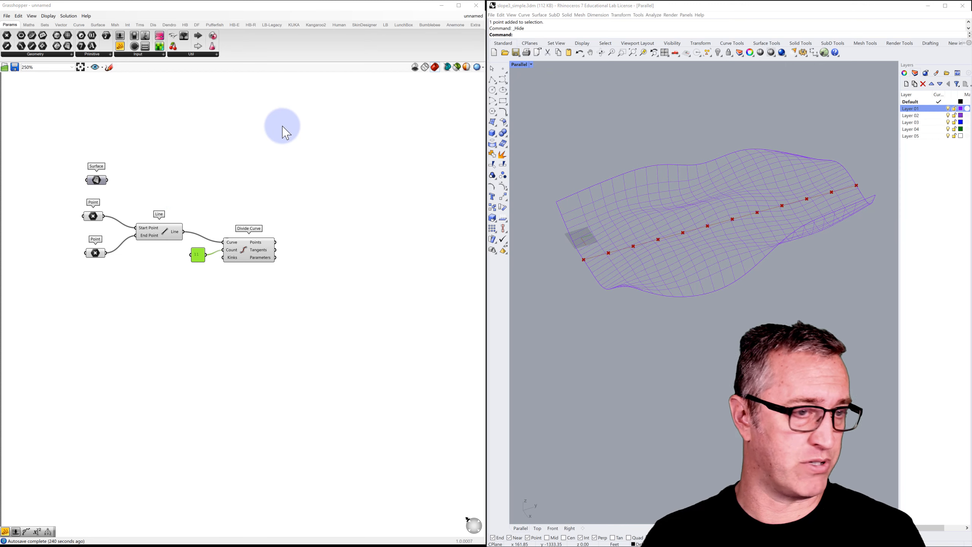
# Add a Cull Index component beside Divide Curve and connect the division Points to its List input
pyautogui.moveTo(320, 165); pyautogui.dragTo(280, 171, button='right')
pyautogui.click(197, 255)
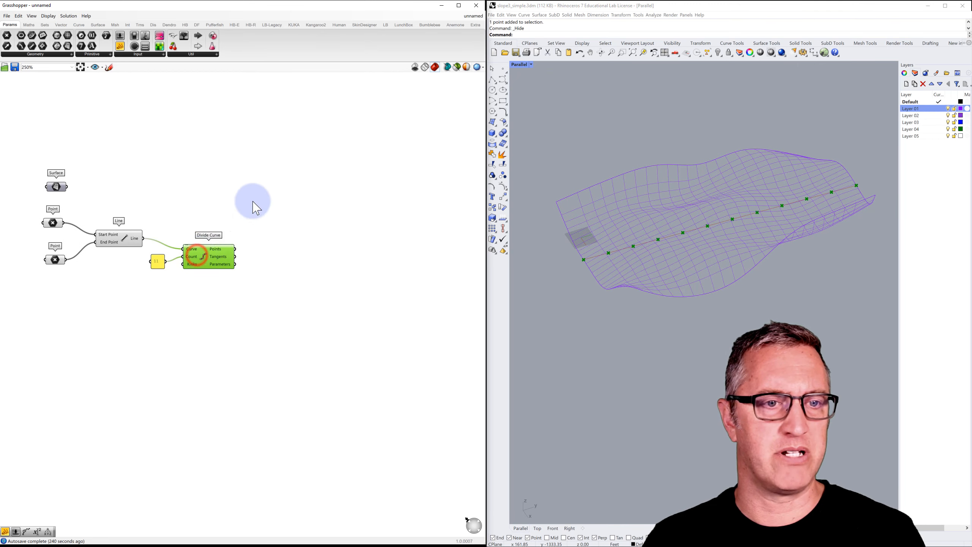
pyautogui.doubleClick(280, 171)
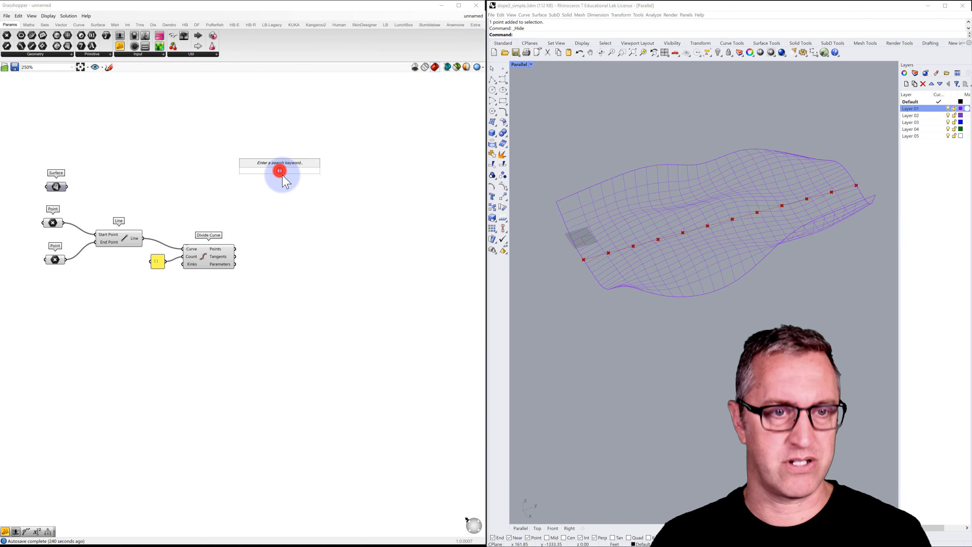
pyautogui.write('cull')
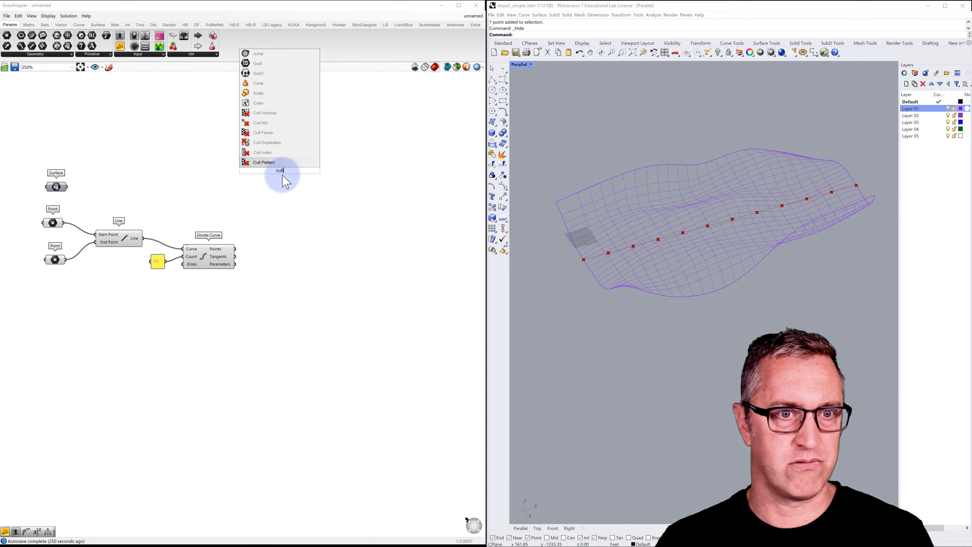
pyautogui.click(275, 154)
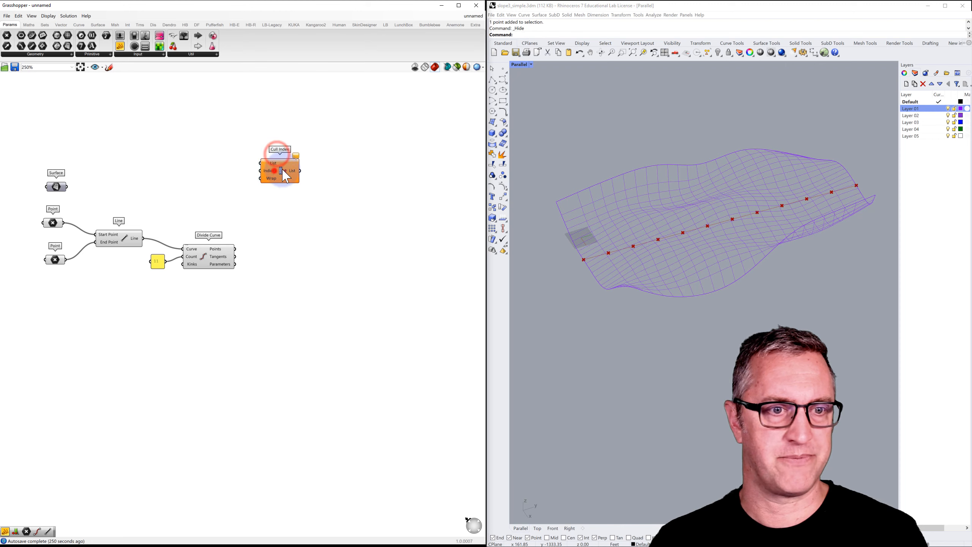
pyautogui.moveTo(286, 181); pyautogui.dragTo(290, 260)
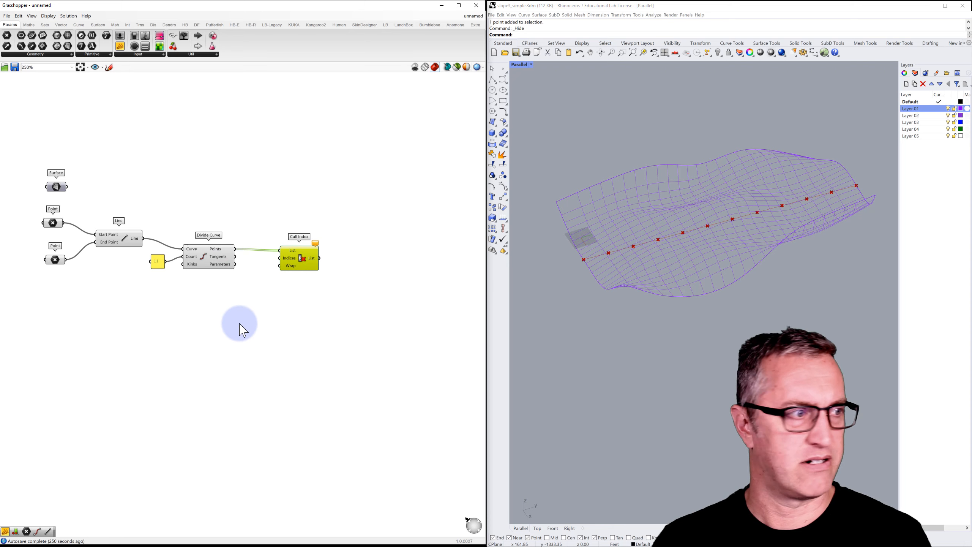
# Add an empty panel listing Divide Curve's Points below the components, and move Cull Index further from Divide Curve
pyautogui.doubleClick(226, 335)
pyautogui.write('panel')
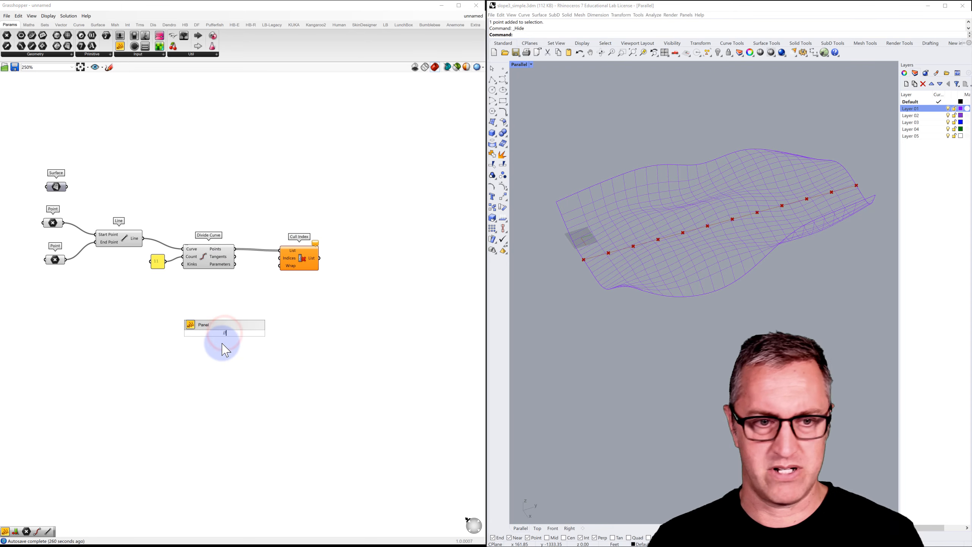
pyautogui.press('Return')
pyautogui.moveTo(235, 249); pyautogui.dragTo(213, 518)
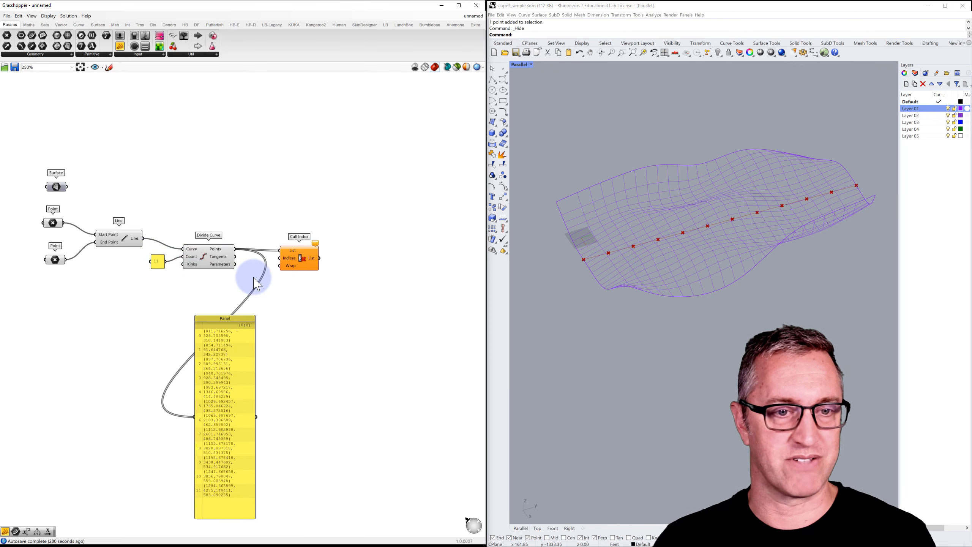
pyautogui.moveTo(300, 267); pyautogui.dragTo(335, 266)
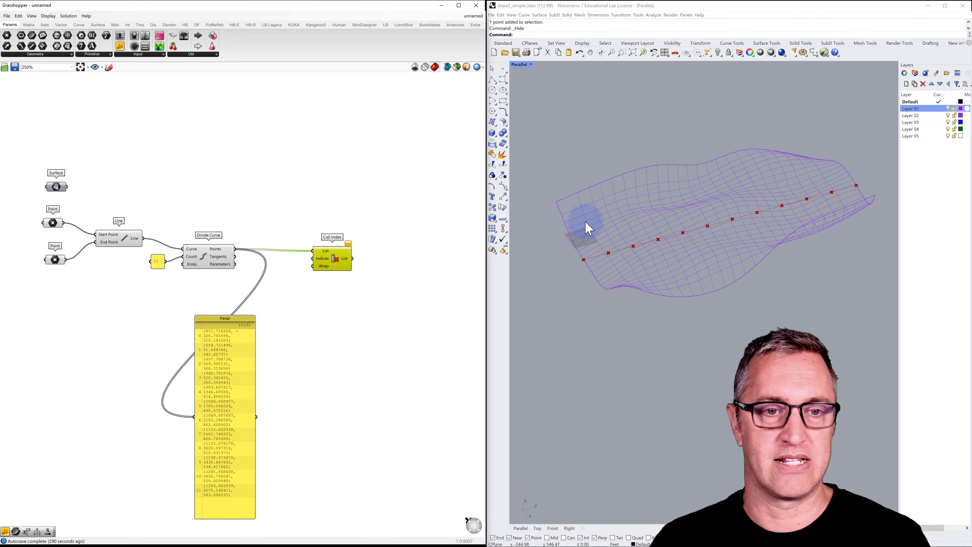
# Duplicate the count panel into two panels holding 0 and -1, and connect both to Cull Index's Indices input
pyautogui.click(158, 264)
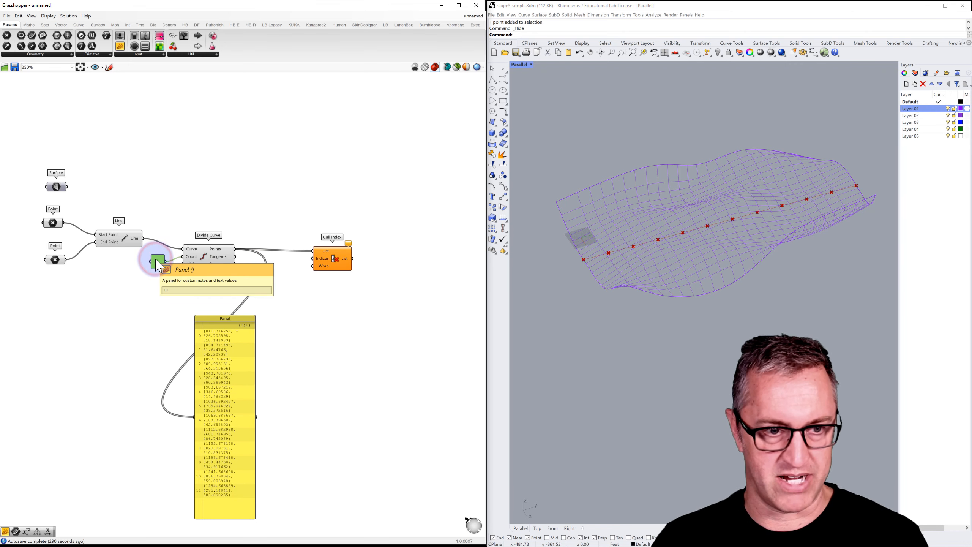
pyautogui.keyDown('alt'); pyautogui.moveTo(160, 268); pyautogui.dragTo(285, 286); pyautogui.keyUp('alt')
pyautogui.doubleClick(283, 262)
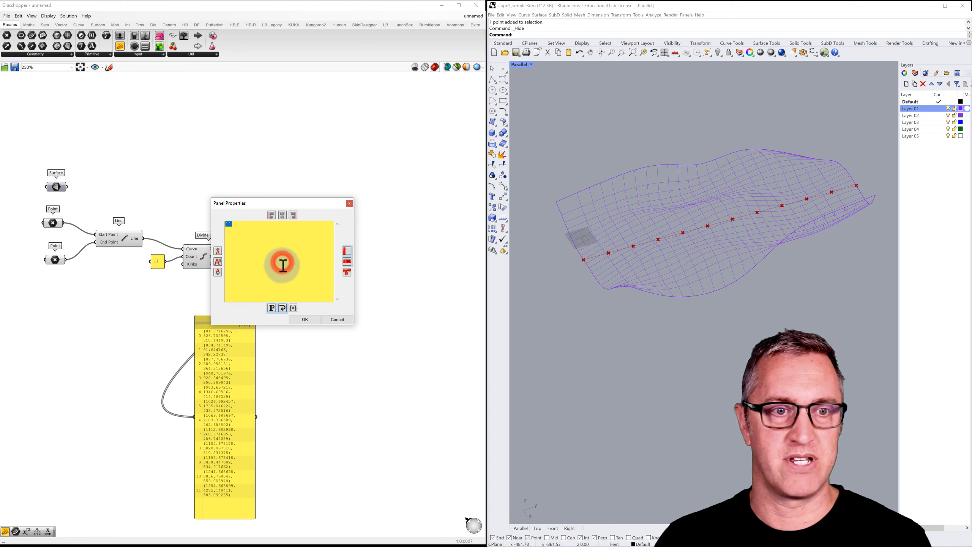
pyautogui.click(308, 319)
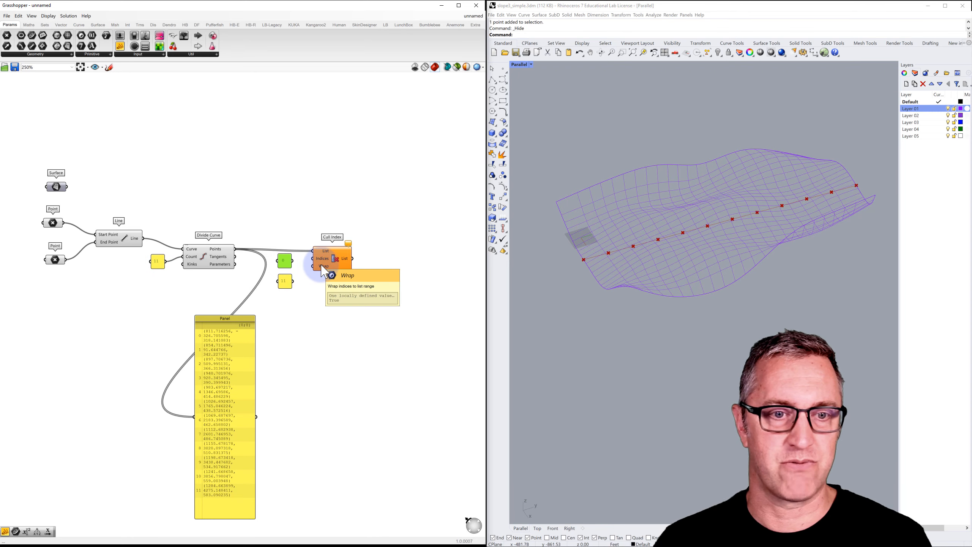
pyautogui.doubleClick(283, 283)
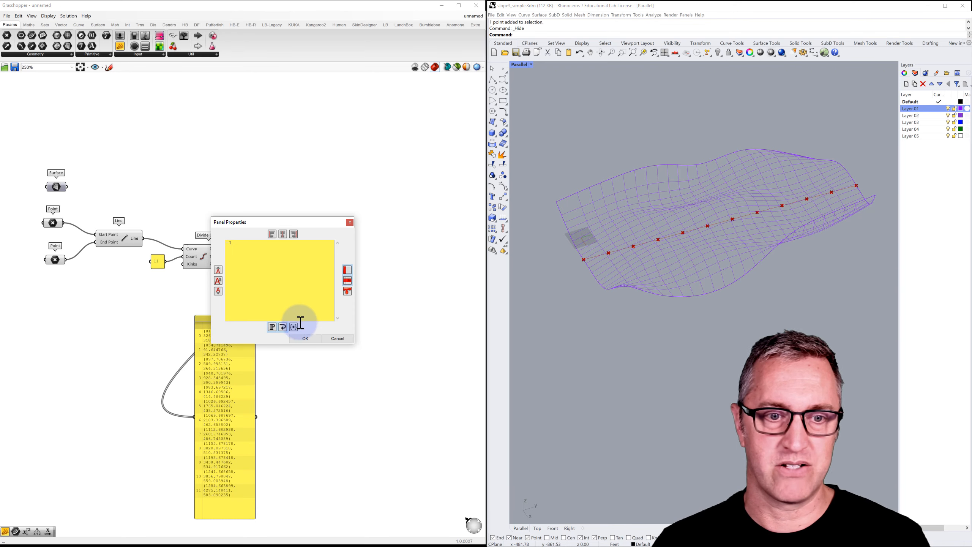
pyautogui.click(303, 337)
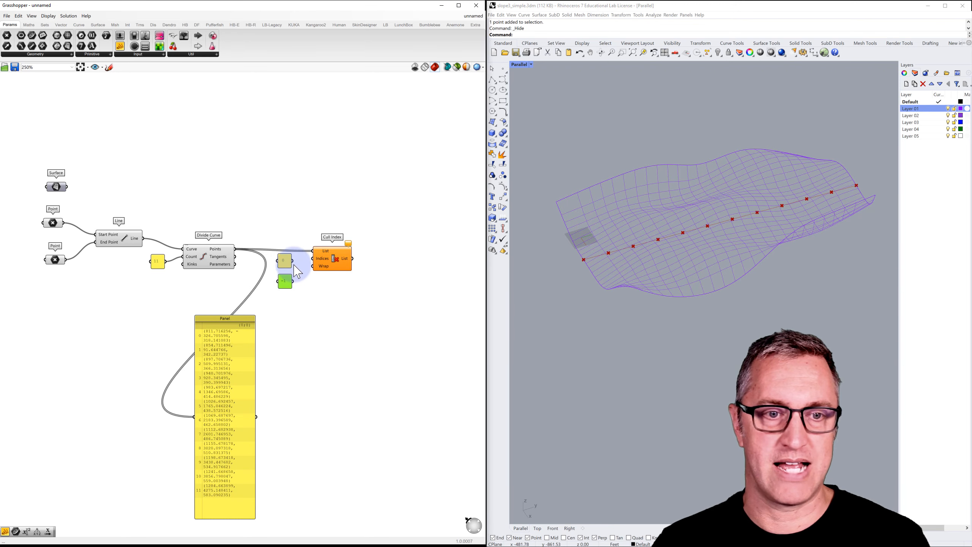
pyautogui.moveTo(294, 262); pyautogui.dragTo(313, 259)
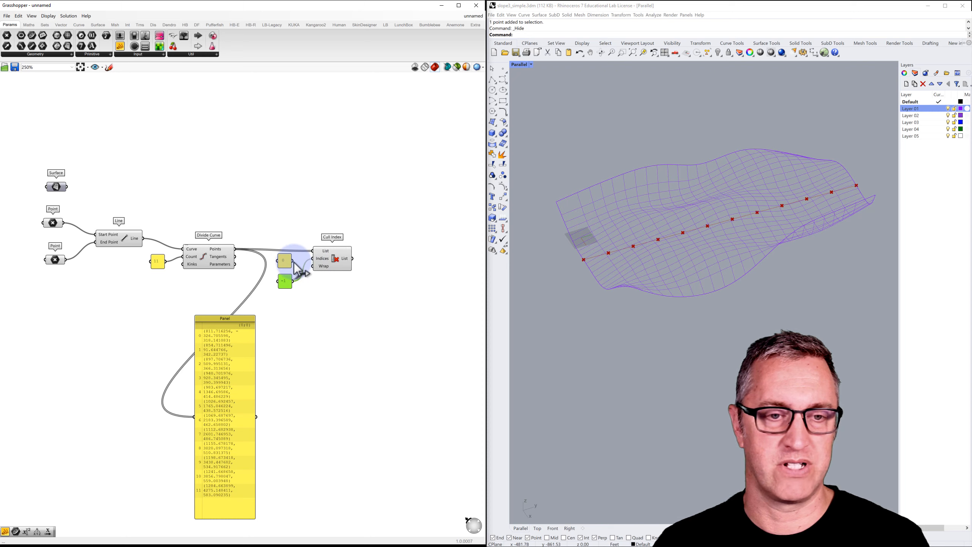
pyautogui.keyDown('shift'); pyautogui.moveTo(318, 261); pyautogui.dragTo(315, 260); pyautogui.keyUp('shift')
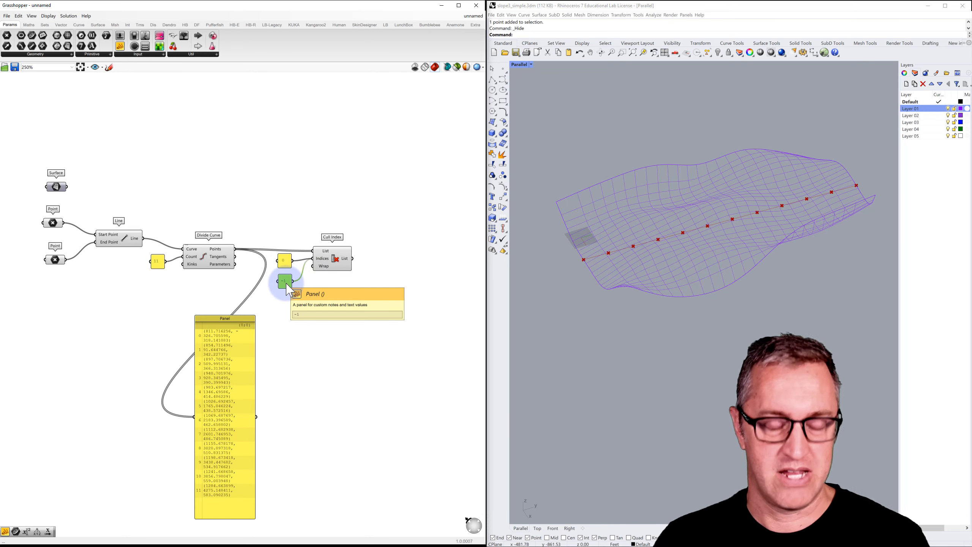
# Duplicate the -1 panel, set the copy to 1, and connect it to Cull Index's Wrap input
pyautogui.keyDown('alt'); pyautogui.moveTo(290, 291); pyautogui.dragTo(289, 308); pyautogui.keyUp('alt')
pyautogui.doubleClick(285, 302)
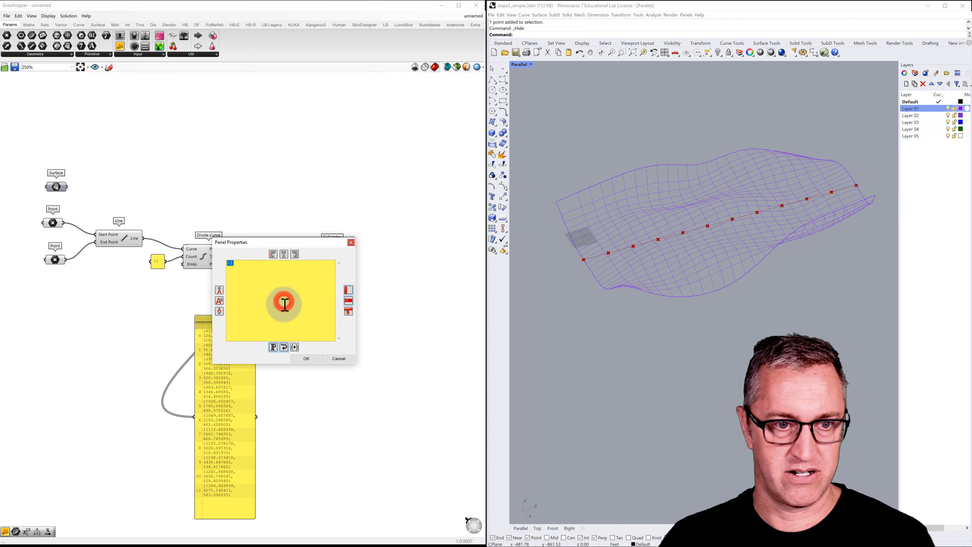
pyautogui.click(305, 360)
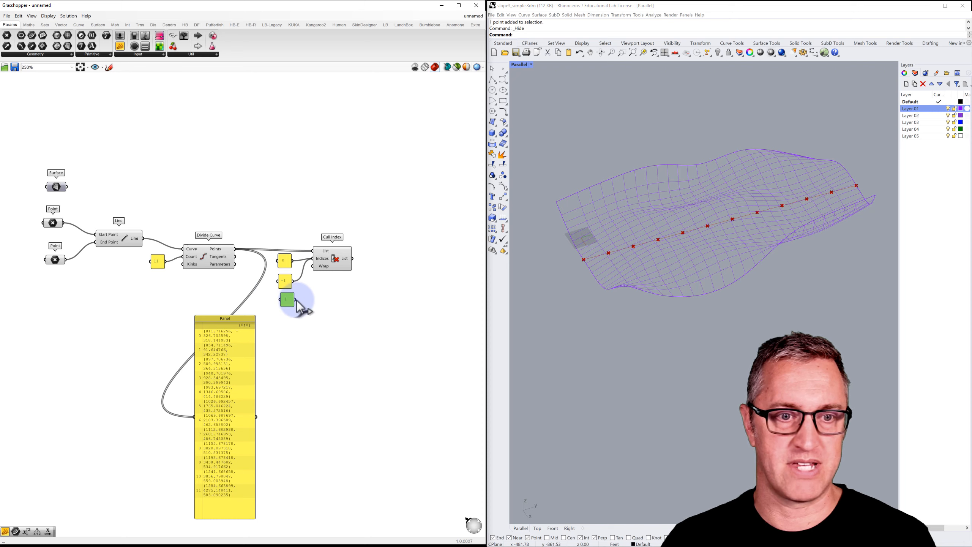
pyautogui.keyDown('shift'); pyautogui.moveTo(295, 299); pyautogui.dragTo(322, 260); pyautogui.keyUp('shift')
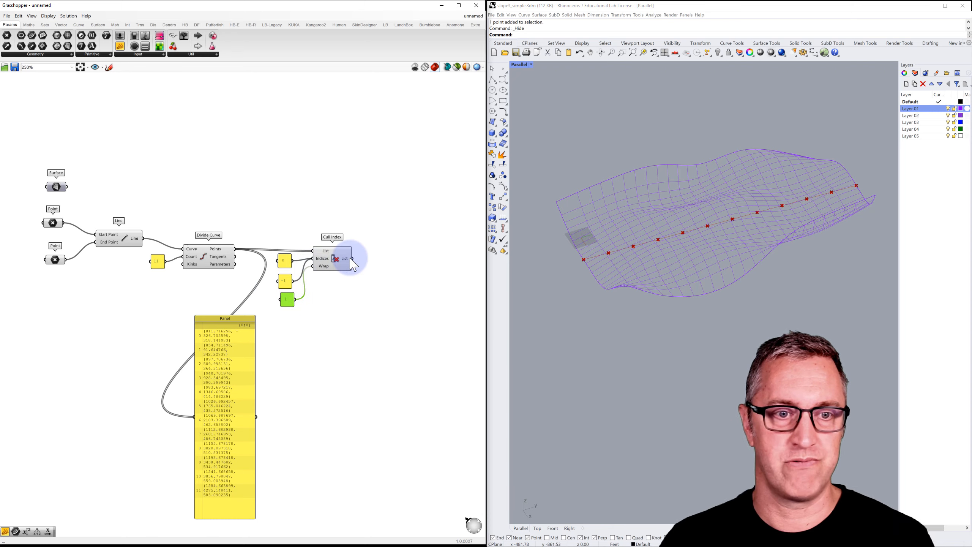
# Duplicate the point list panel below Cull Index and feed the copy from Cull Index's List output
pyautogui.click(233, 319)
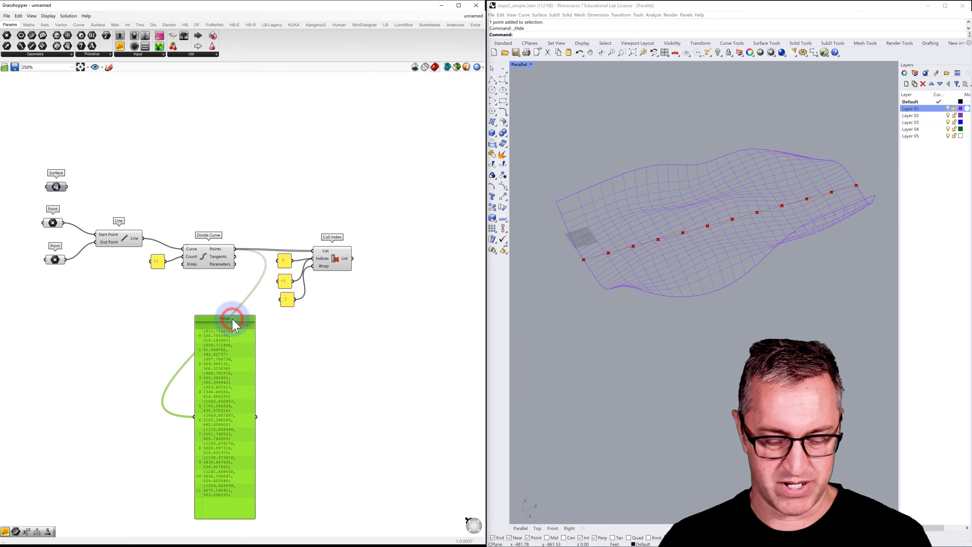
pyautogui.keyDown('alt'); pyautogui.moveTo(232, 325); pyautogui.dragTo(387, 325); pyautogui.keyUp('alt')
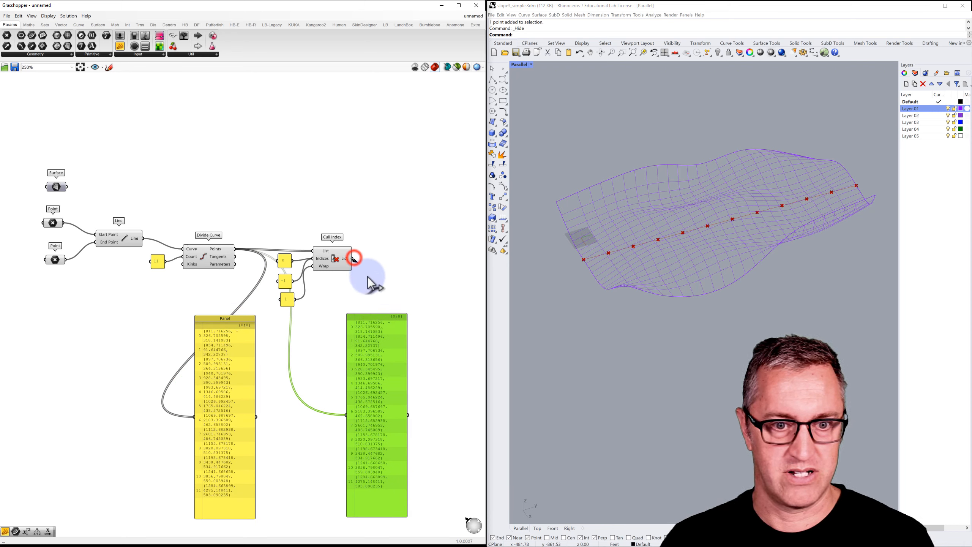
pyautogui.moveTo(351, 388); pyautogui.dragTo(346, 414)
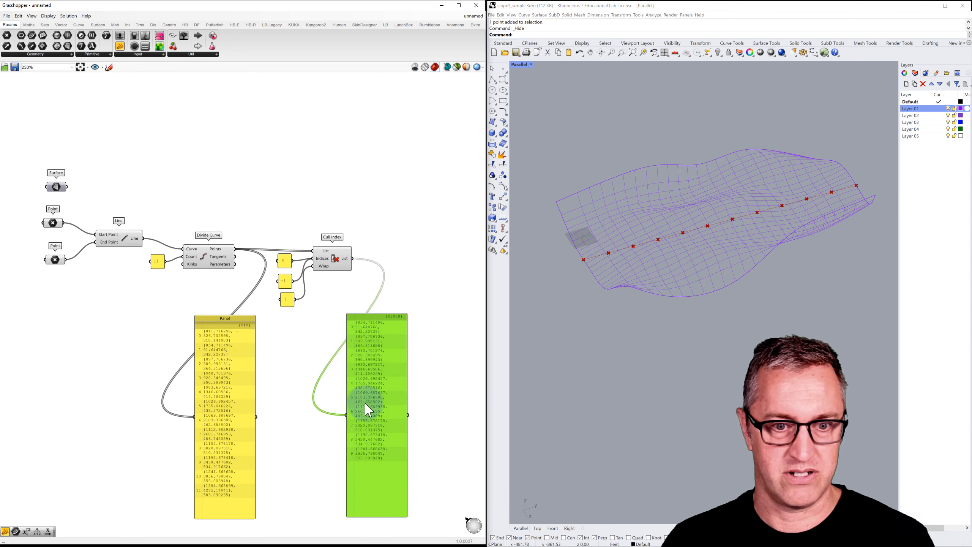
pyautogui.click(373, 250)
pyautogui.doubleClick(372, 251)
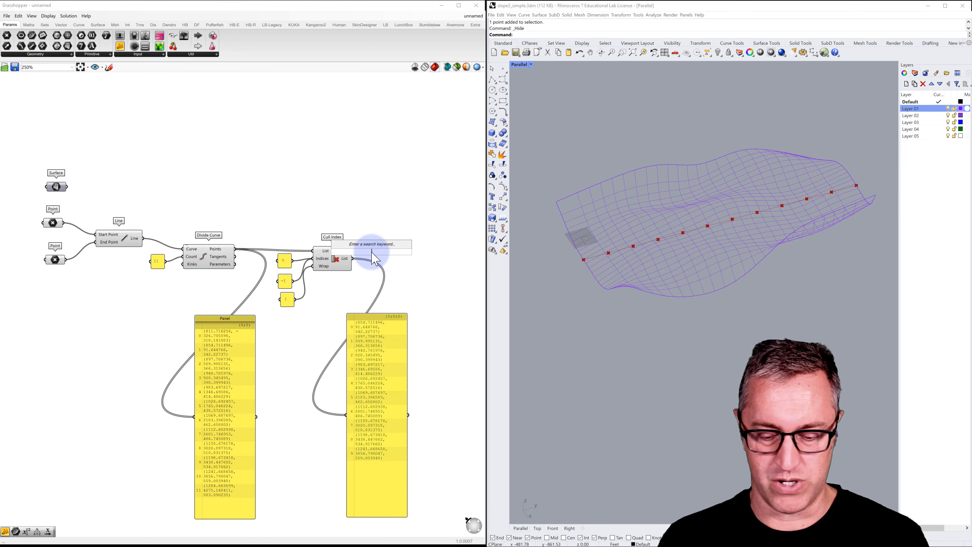
pyautogui.write('point')
pyautogui.press('Return')
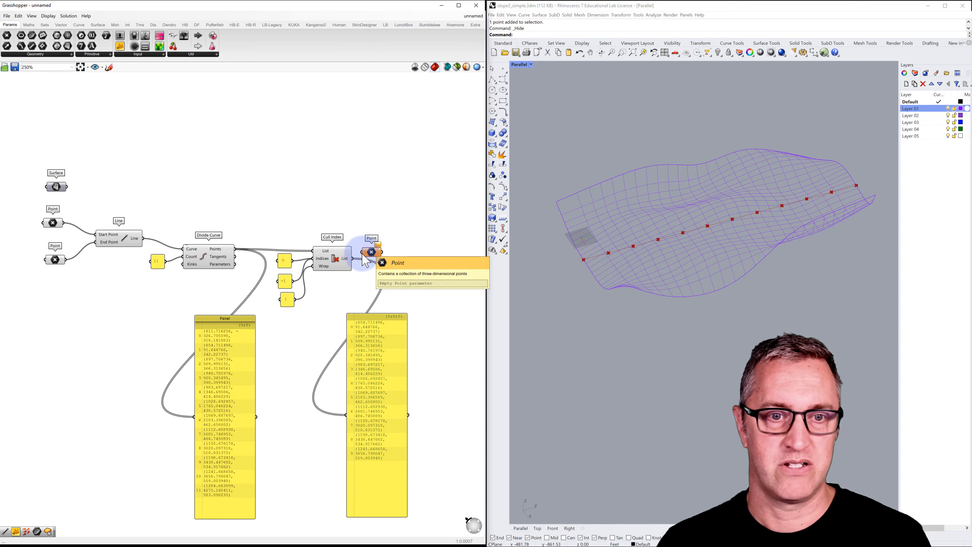
pyautogui.click(332, 262)
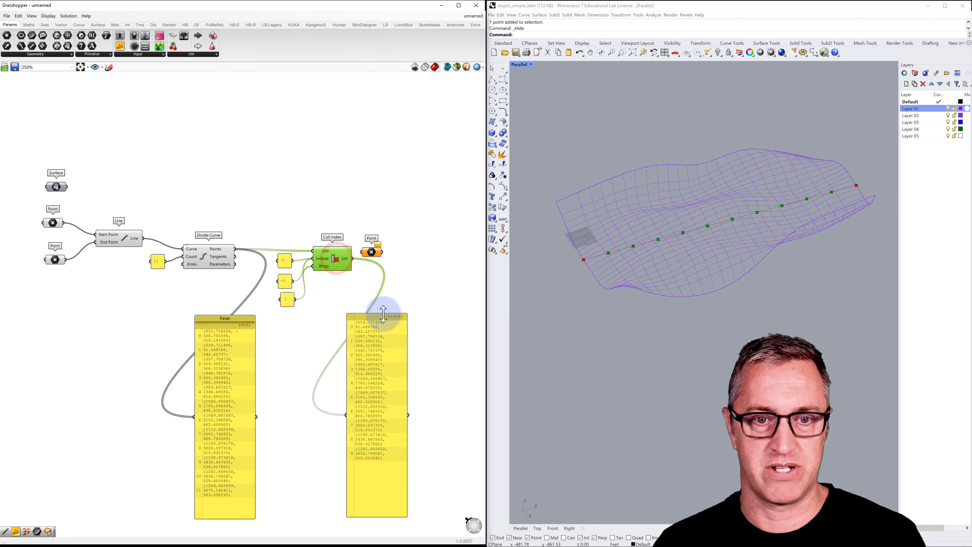
pyautogui.click(373, 254)
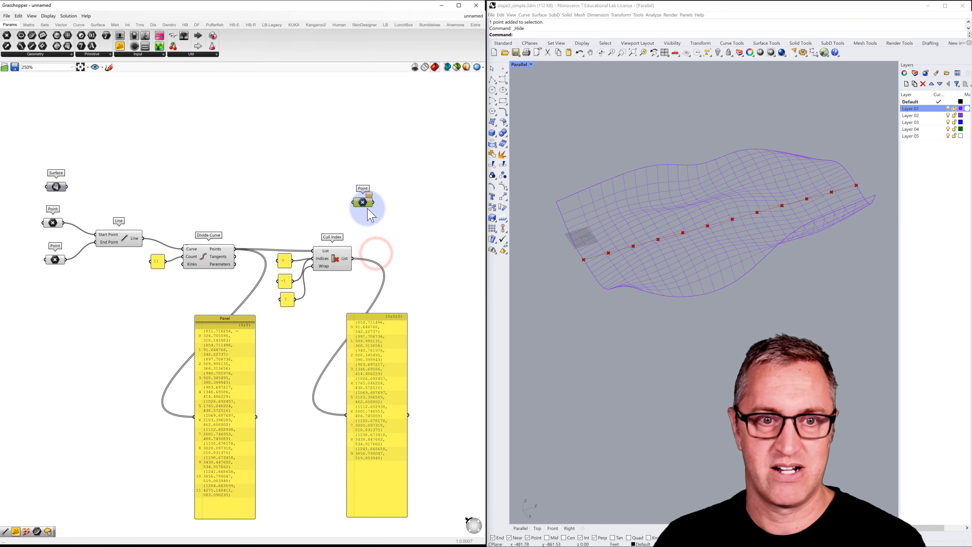
pyautogui.press('Delete')
# Examine the viewport previews of the Line, Divide Curve and Cull Index components one after another
pyautogui.click(342, 262)
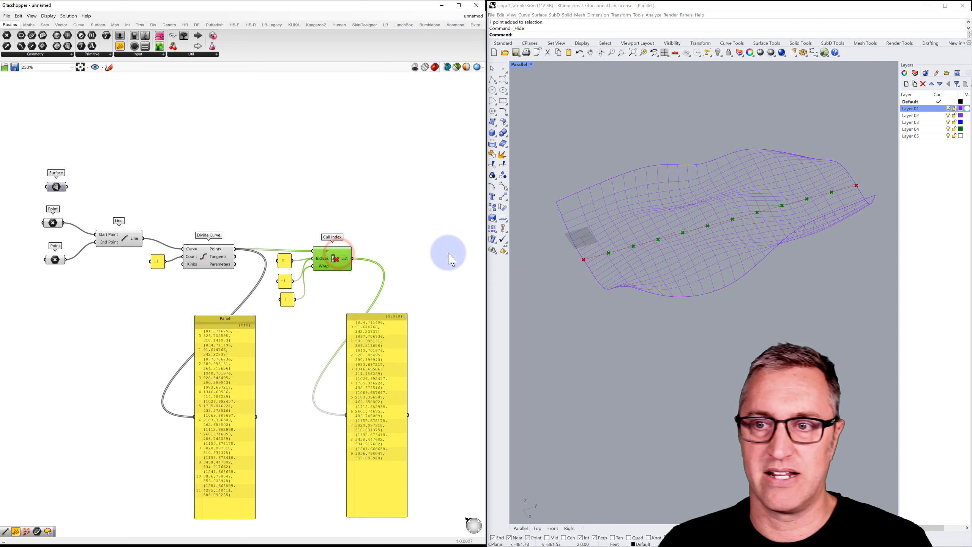
pyautogui.click(613, 264)
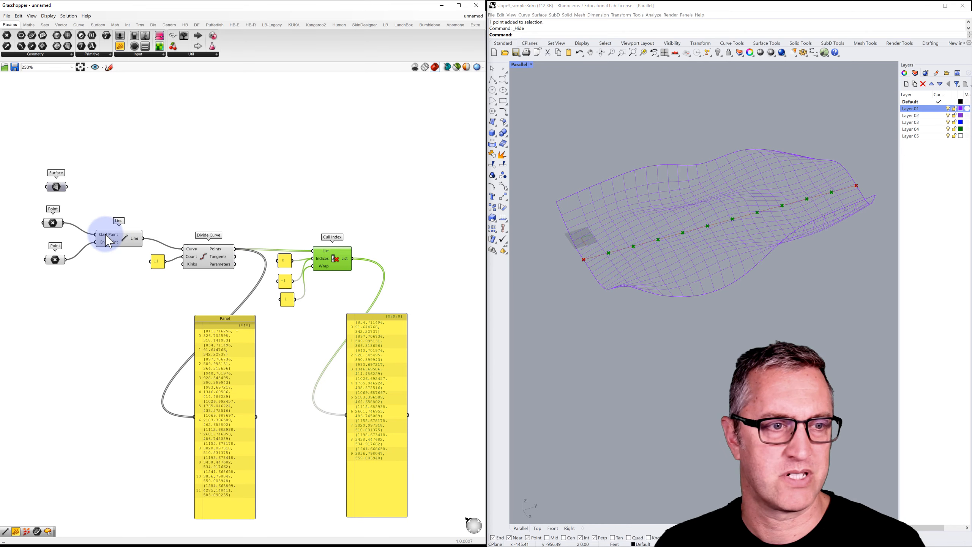
pyautogui.click(122, 244)
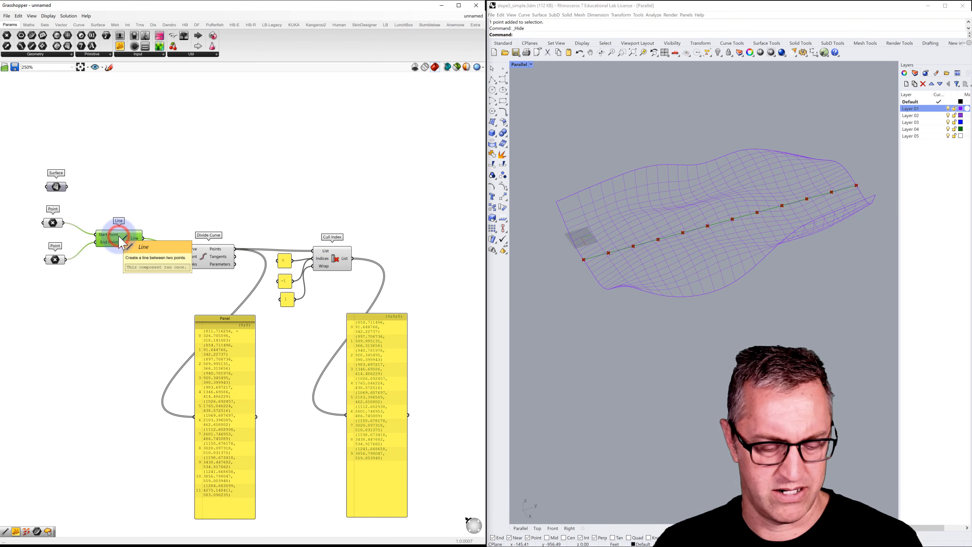
pyautogui.click(210, 256)
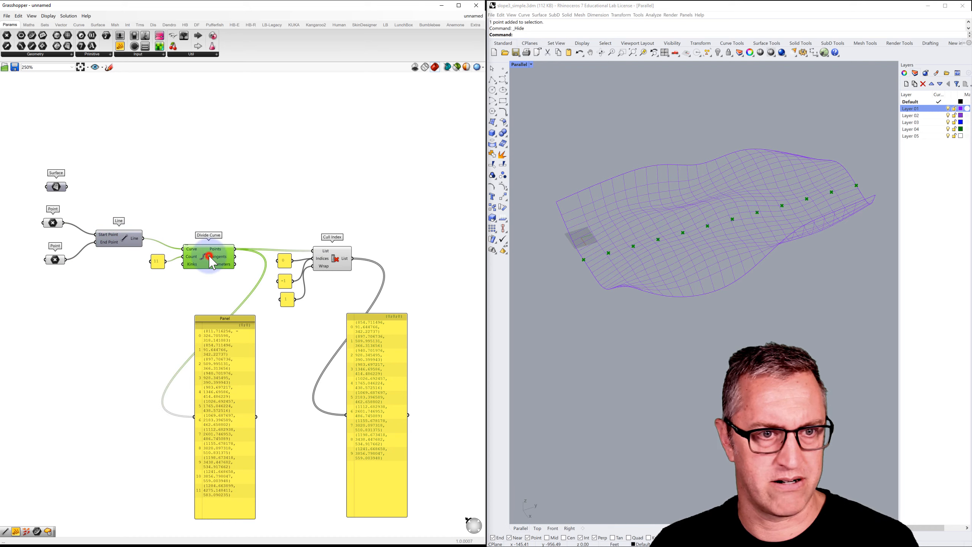
pyautogui.click(334, 256)
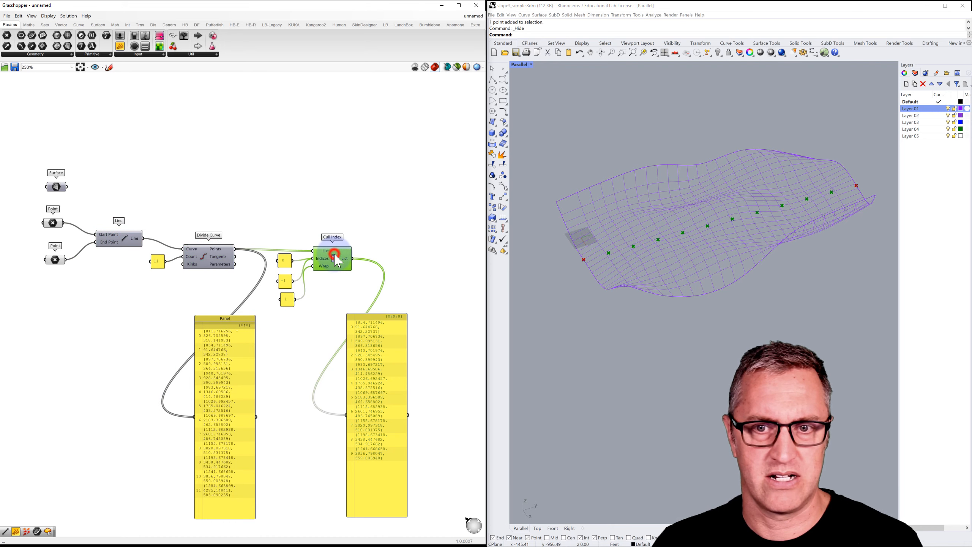
pyautogui.click(348, 216)
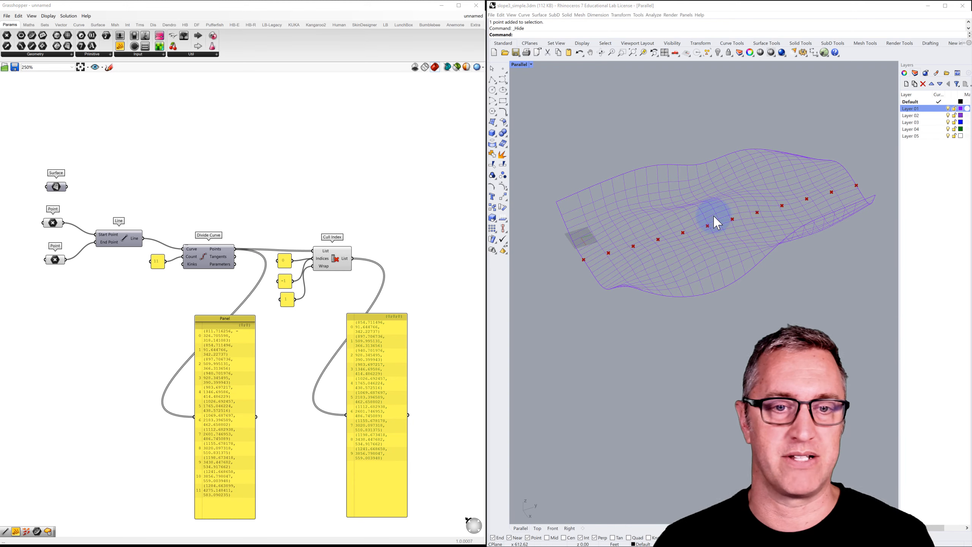
# Add a Move component, feed Cull Index's List into its Geometry input, and place it further from Cull Index
pyautogui.doubleClick(419, 256)
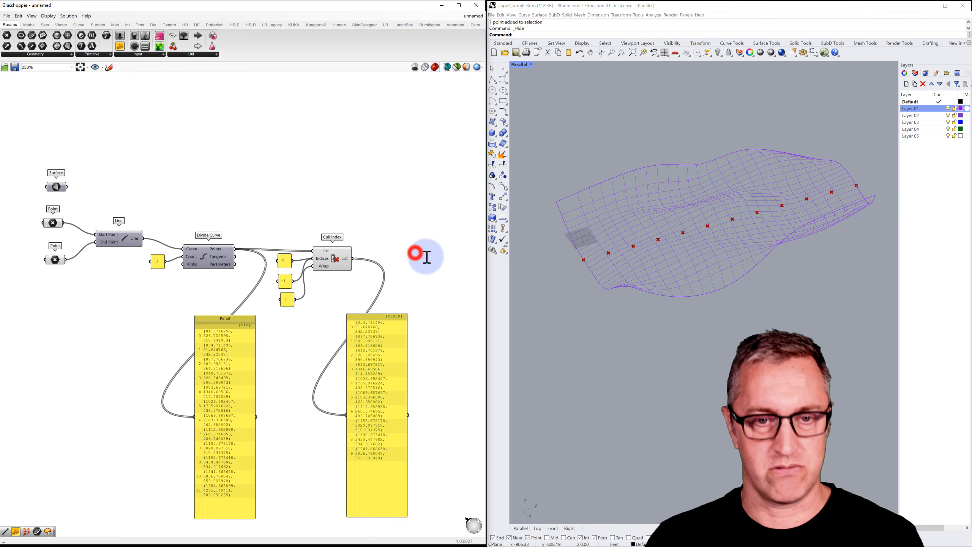
pyautogui.write('move')
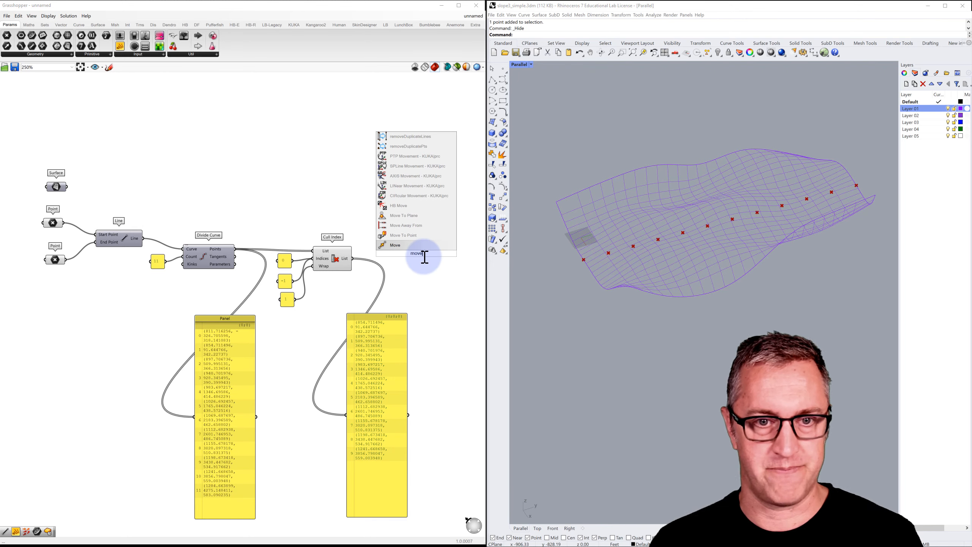
pyautogui.press('Return')
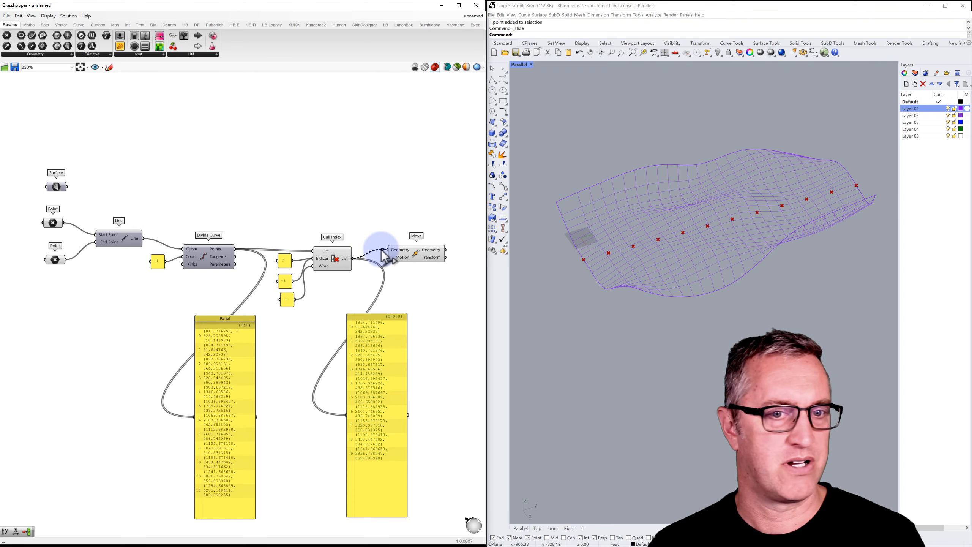
pyautogui.moveTo(382, 250); pyautogui.dragTo(382, 250)
pyautogui.moveTo(397, 254); pyautogui.dragTo(442, 256)
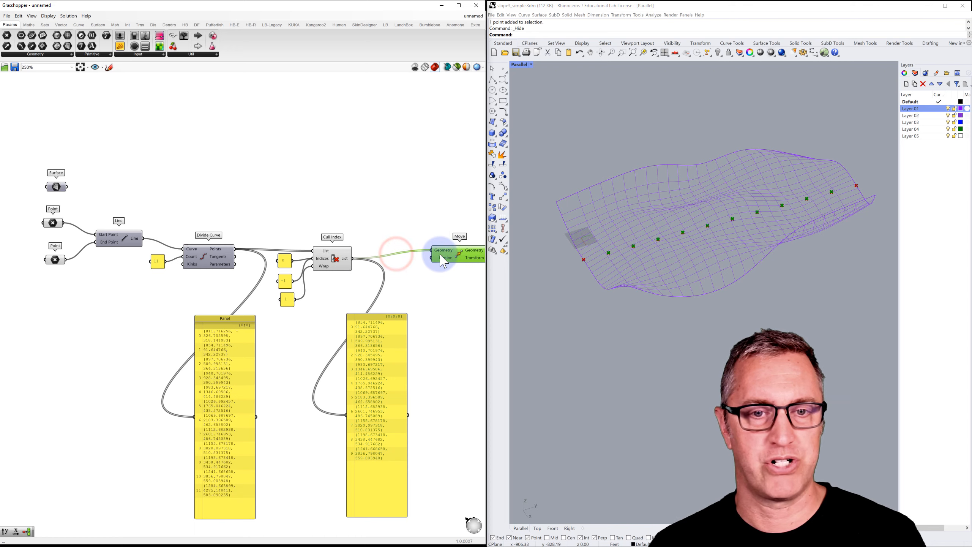
# Add a Gene Pool above Cull Index, enlarge it to show all its genes, and try sliding gene 8
pyautogui.moveTo(406, 224); pyautogui.dragTo(350, 241, button='right')
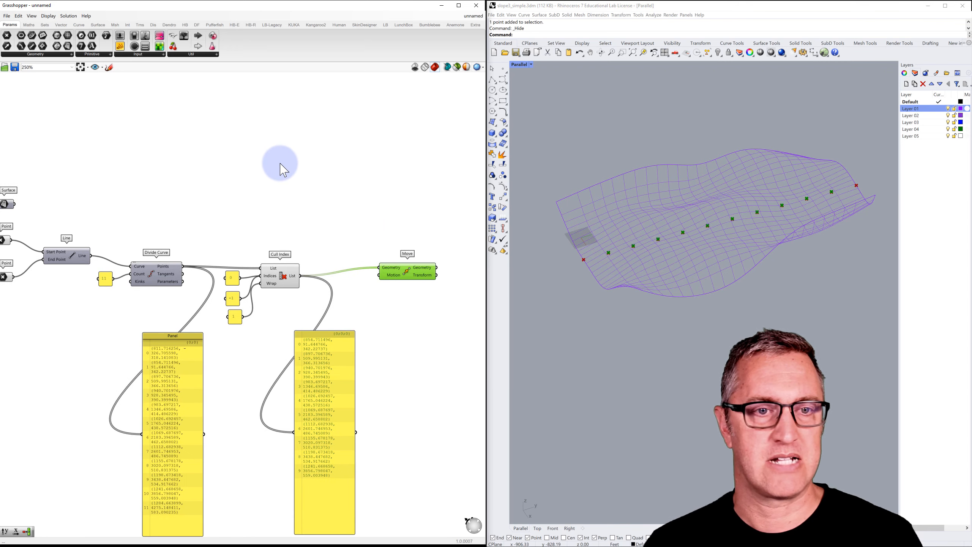
pyautogui.click(189, 54)
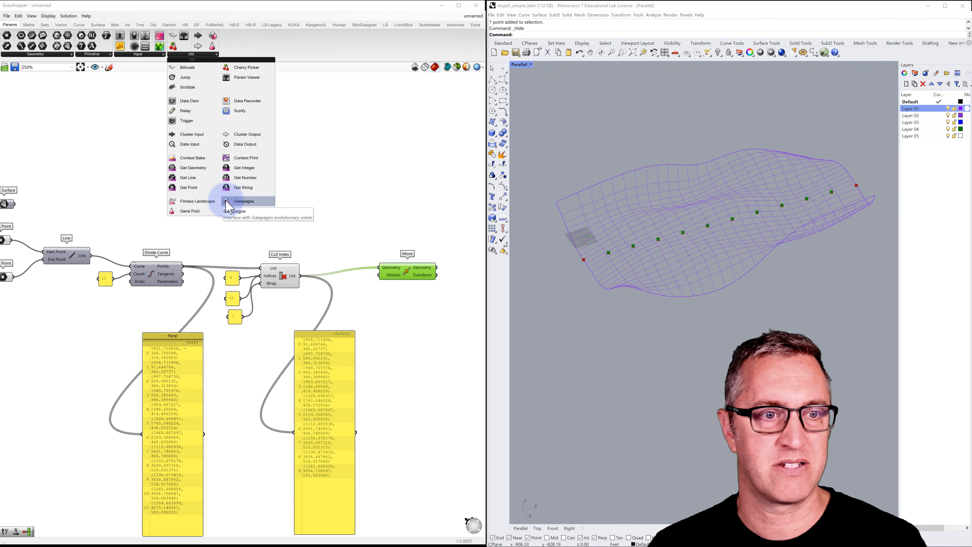
pyautogui.click(187, 212)
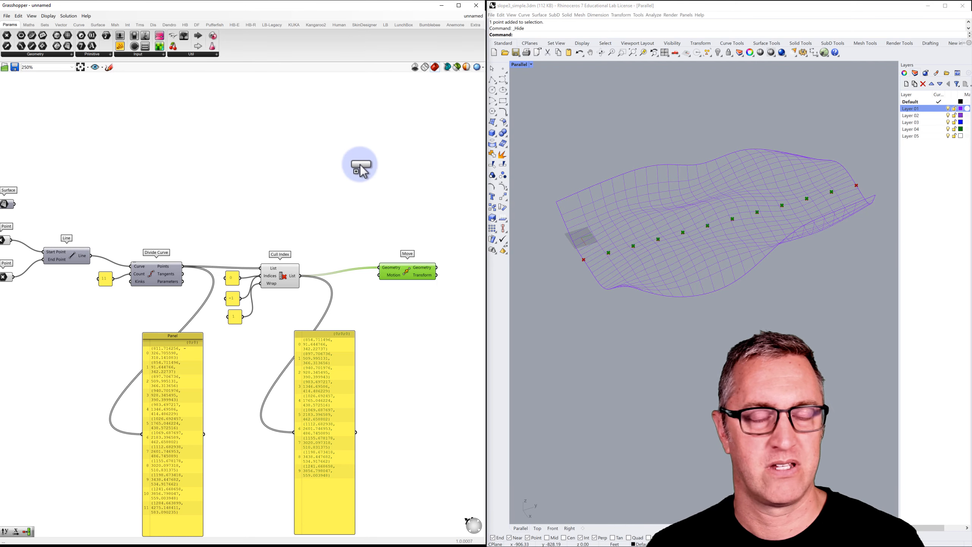
pyautogui.click(336, 150)
pyautogui.moveTo(321, 164); pyautogui.dragTo(323, 217)
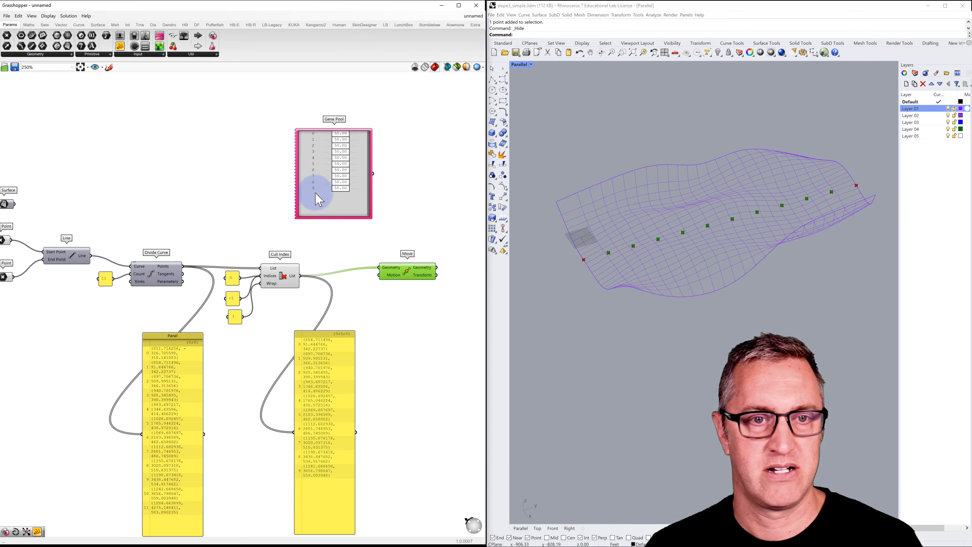
pyautogui.moveTo(338, 182)
pyautogui.mouseDown()
pyautogui.moveTo(312, 186)
pyautogui.moveTo(386, 178)
pyautogui.moveTo(362, 192)
pyautogui.moveTo(327, 191)
pyautogui.moveTo(380, 185)
pyautogui.moveTo(344, 190)
pyautogui.mouseUp()
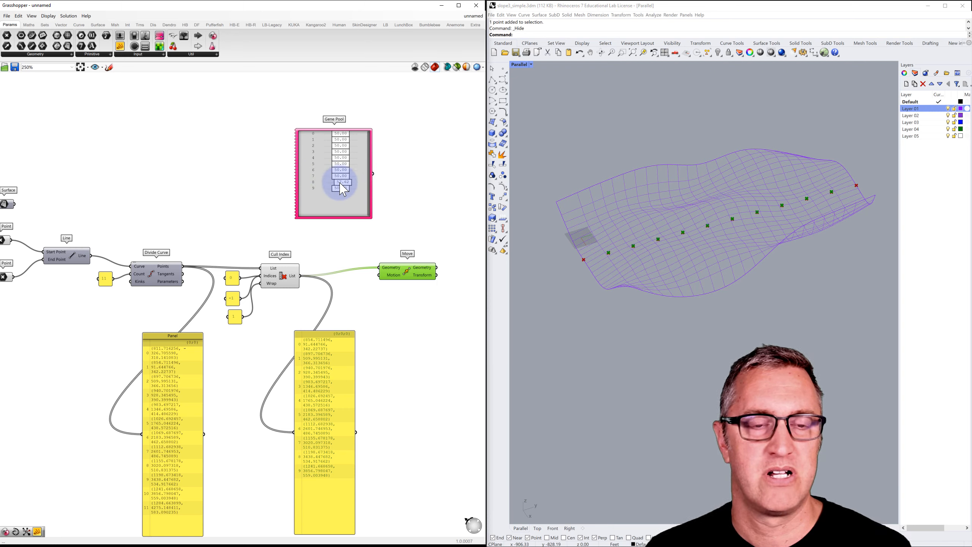
# Set the Gene Pool to 0 decimals with a minimum of -500 and a maximum of 500
pyautogui.rightClick(328, 210)
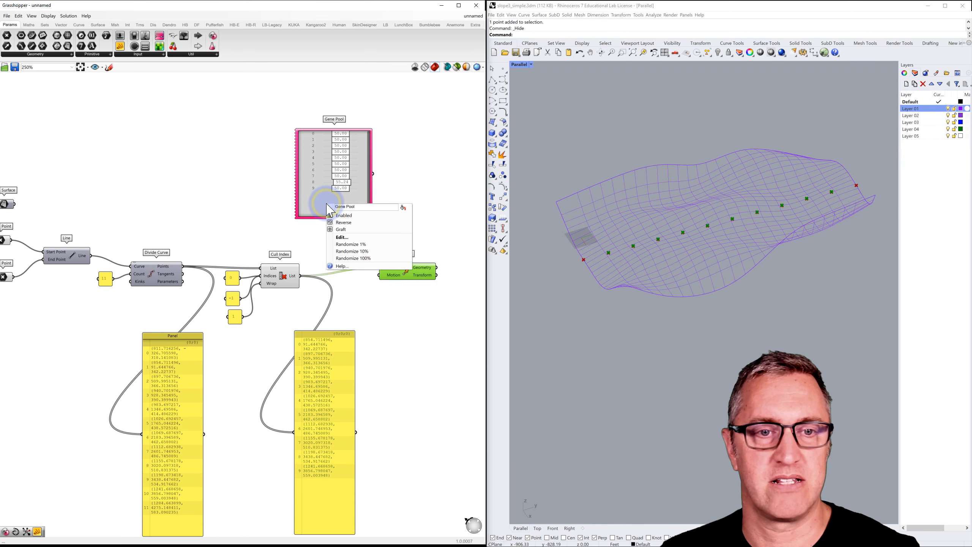
pyautogui.click(340, 238)
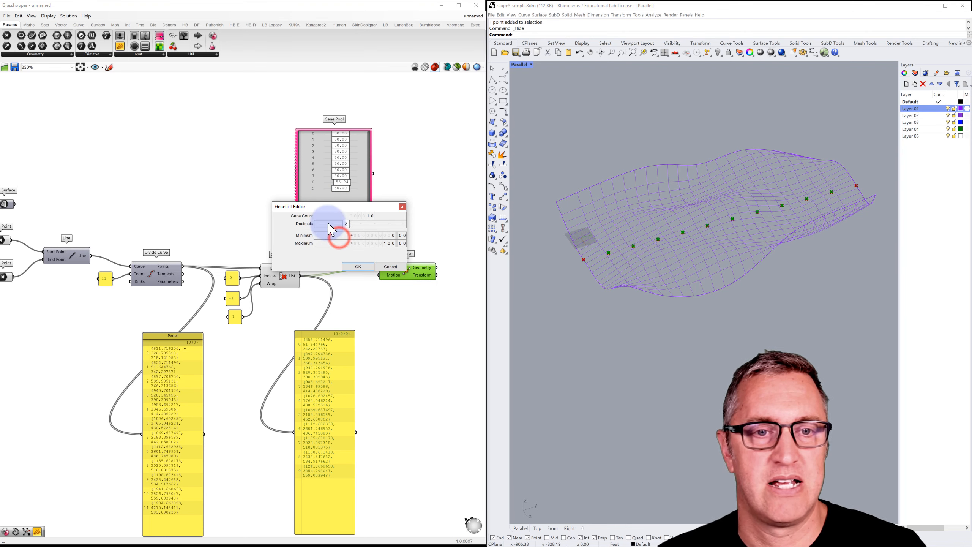
pyautogui.moveTo(345, 210); pyautogui.dragTo(287, 229)
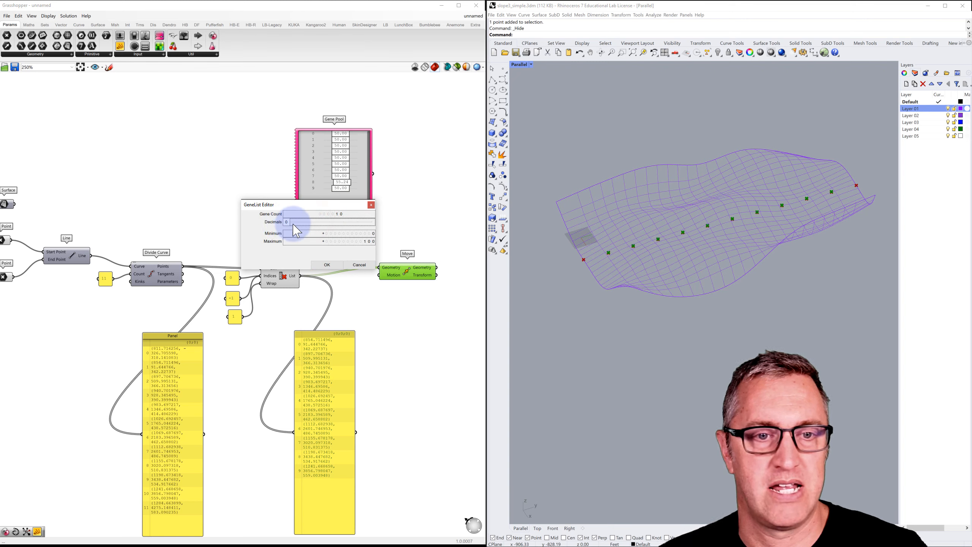
pyautogui.click(350, 241)
pyautogui.click(352, 242)
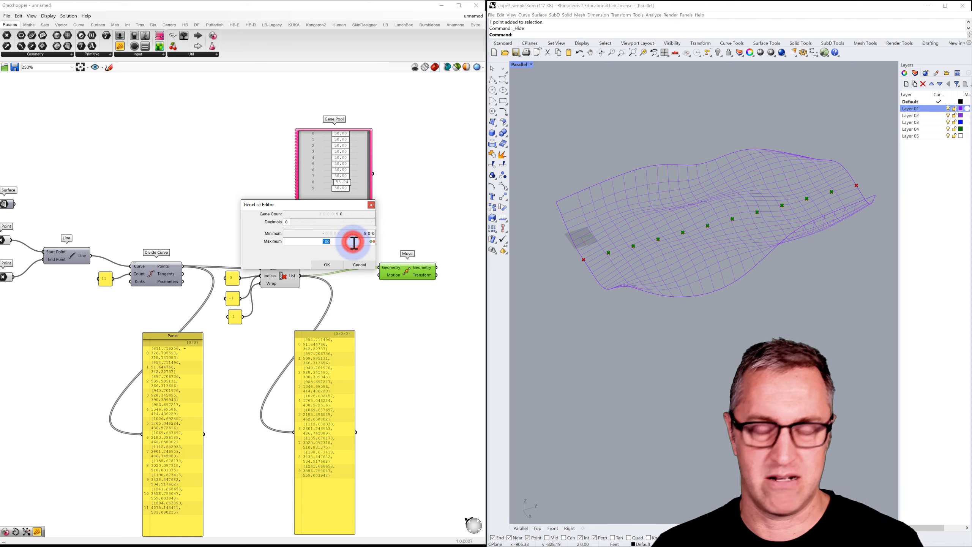
pyautogui.write('500')
pyautogui.click(332, 264)
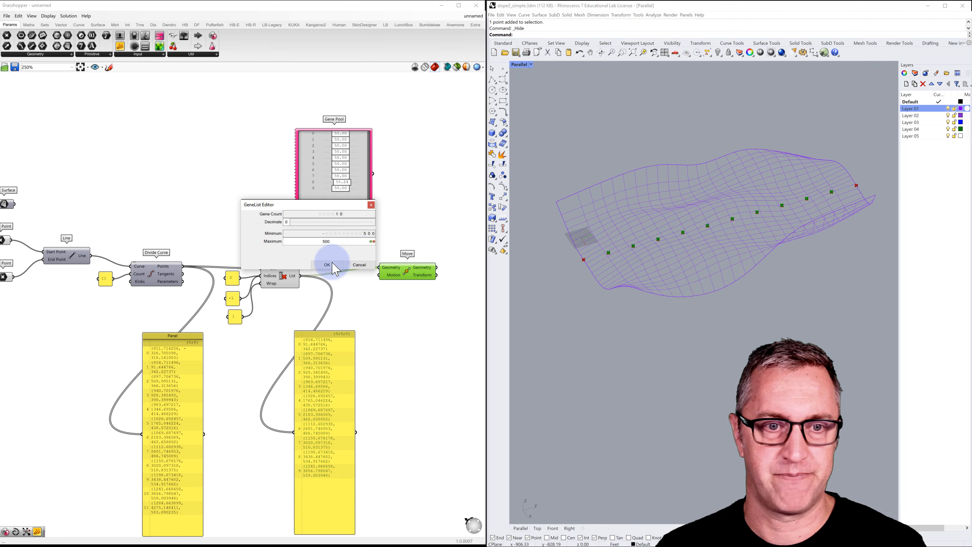
# Offset genes 7 and 8 slightly from zero and move the Gene Pool away from the Move component
pyautogui.moveTo(340, 175); pyautogui.dragTo(359, 184)
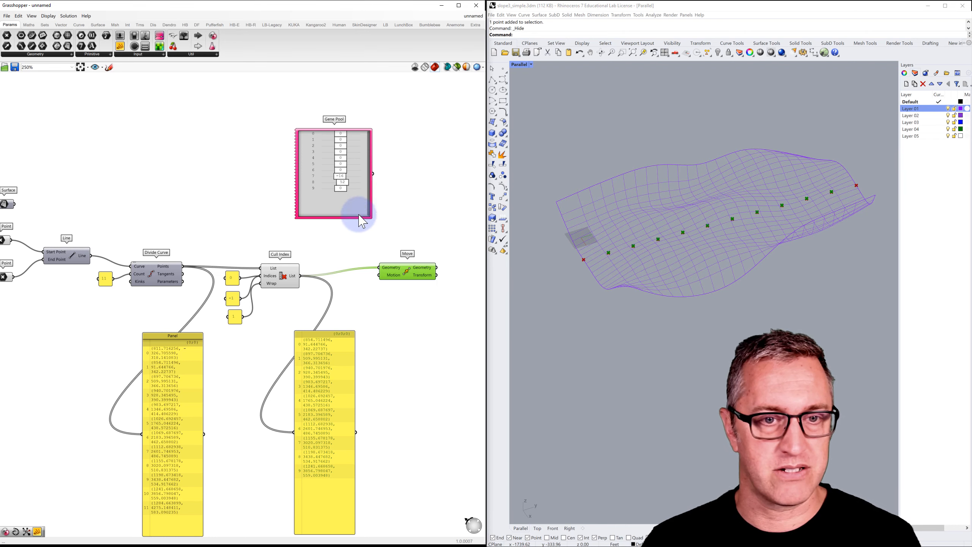
pyautogui.moveTo(358, 153); pyautogui.dragTo(320, 134)
pyautogui.click(353, 138)
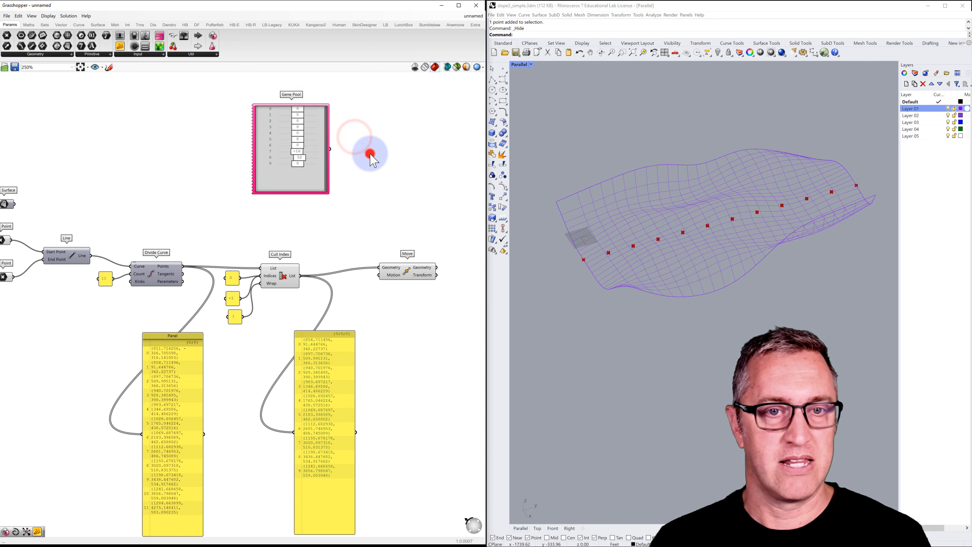
# Add a Multiplication component beside the Gene Pool and connect the pool's output to its A input
pyautogui.doubleClick(369, 153)
pyautogui.write('multi')
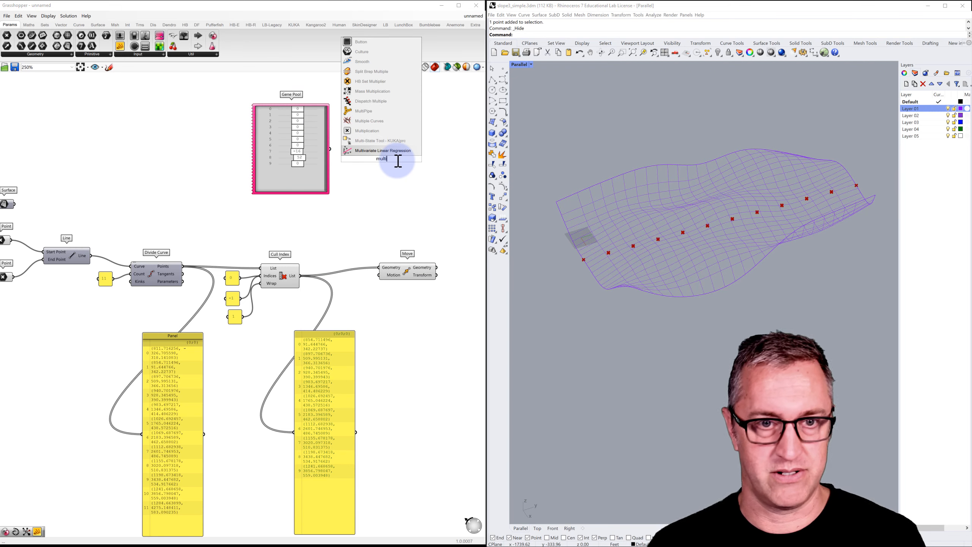
pyautogui.click(369, 131)
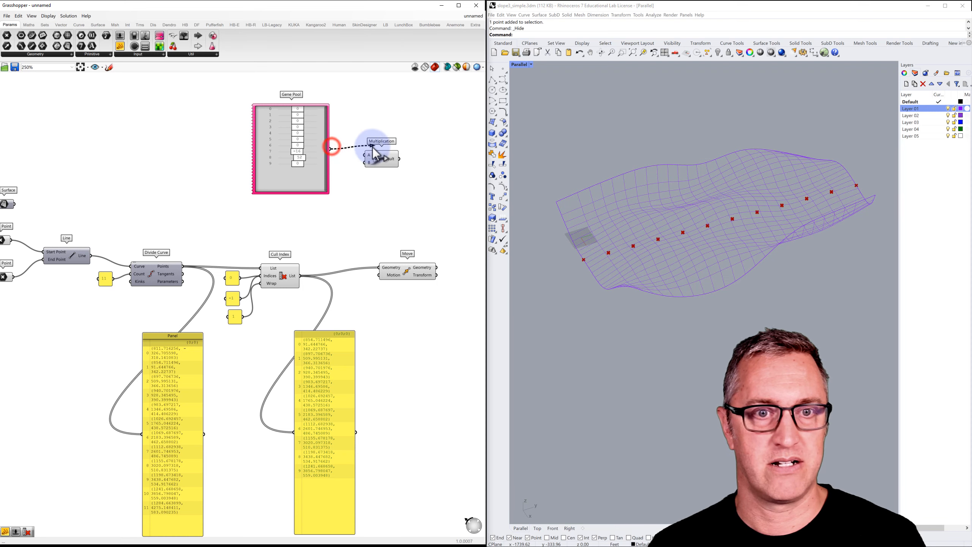
pyautogui.moveTo(372, 146); pyautogui.dragTo(390, 157)
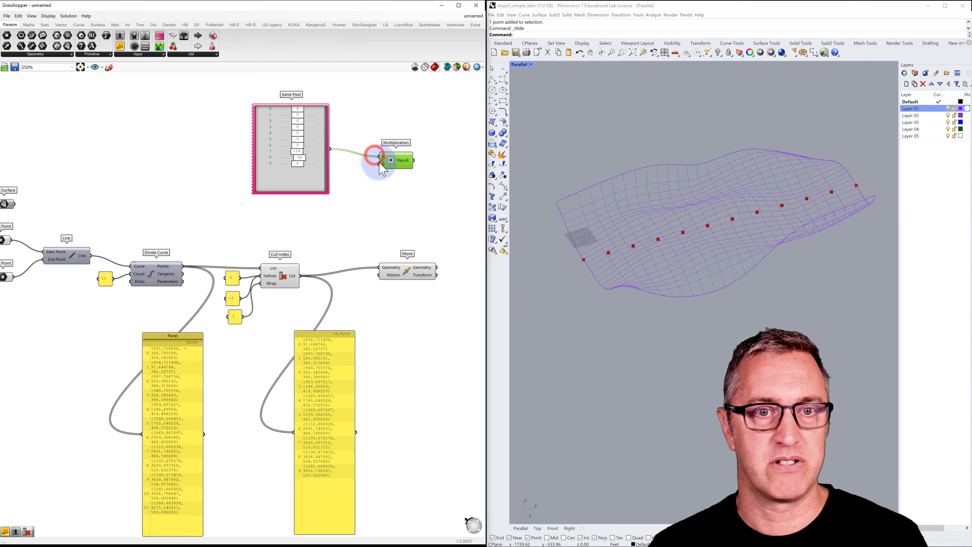
# Add a Unit X vector below the Gene Pool, connect it to Multiplication's B input, and feed the Result into Move's Motion
pyautogui.doubleClick(361, 176)
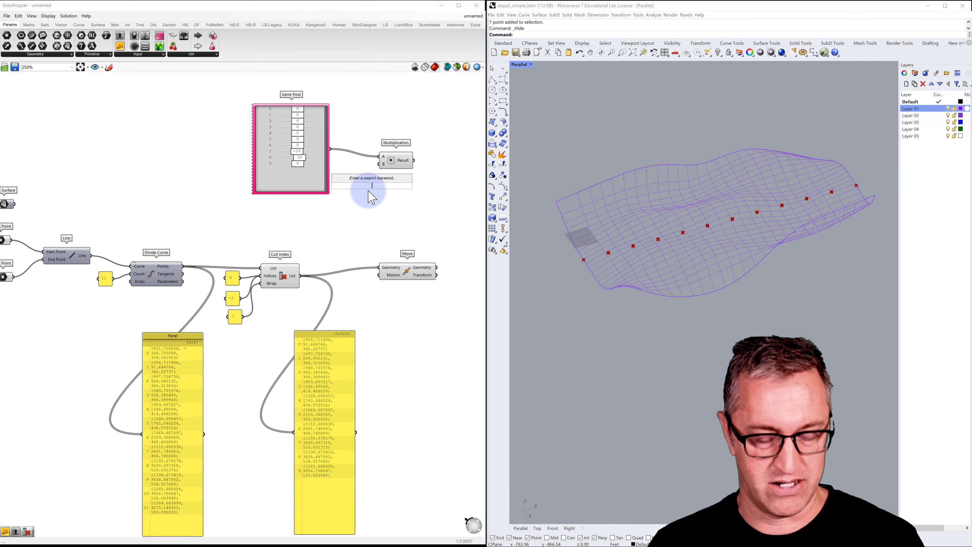
pyautogui.write('x')
pyautogui.click(356, 158)
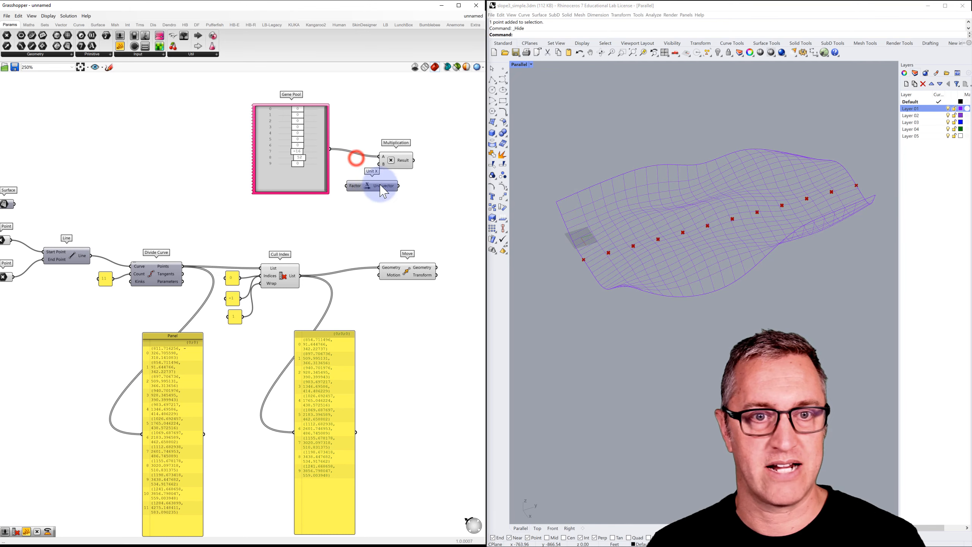
pyautogui.moveTo(384, 192); pyautogui.dragTo(313, 212)
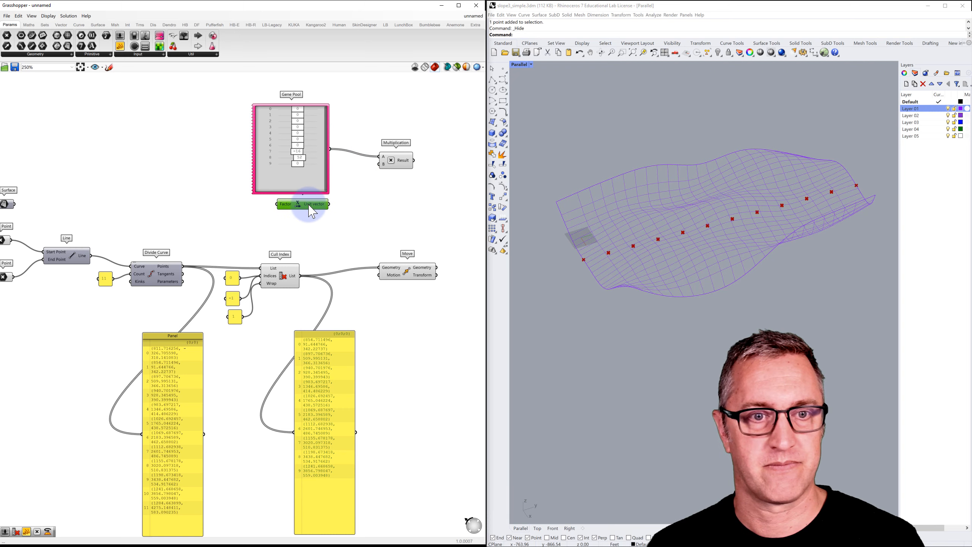
pyautogui.moveTo(372, 174); pyautogui.dragTo(383, 276)
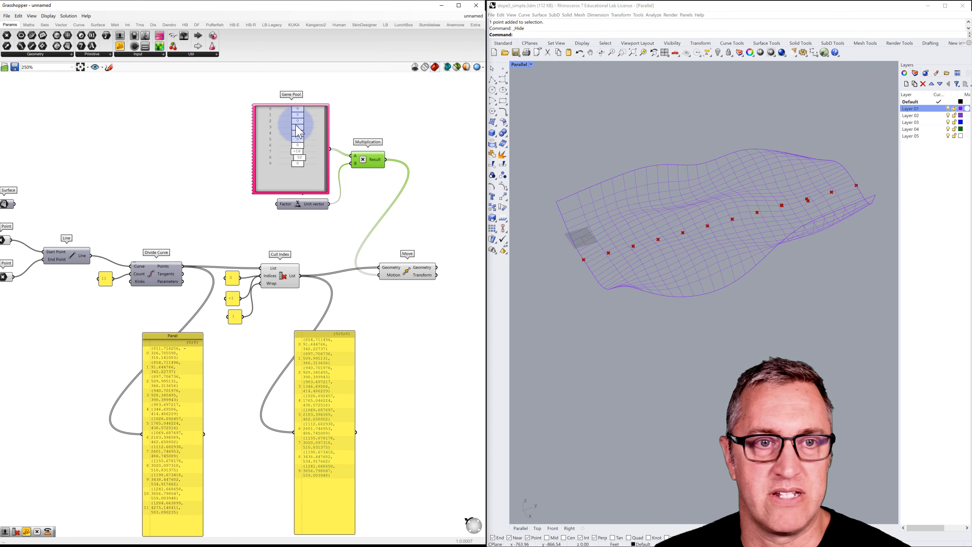
# Slide gene 3 to test the point's movement across the terrain, and move the Gene Pool clear of Unit X
pyautogui.moveTo(300, 128); pyautogui.dragTo(279, 129)
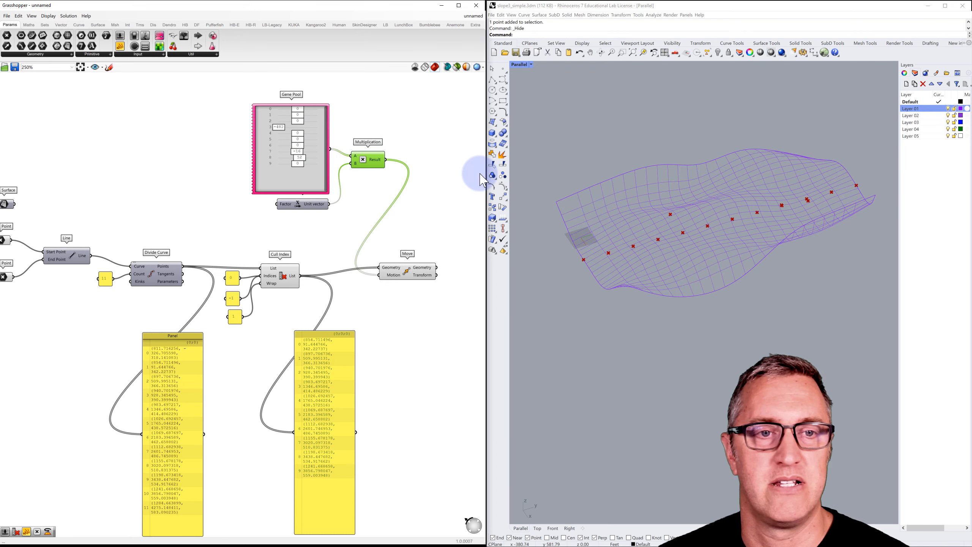
pyautogui.moveTo(274, 124); pyautogui.dragTo(276, 161)
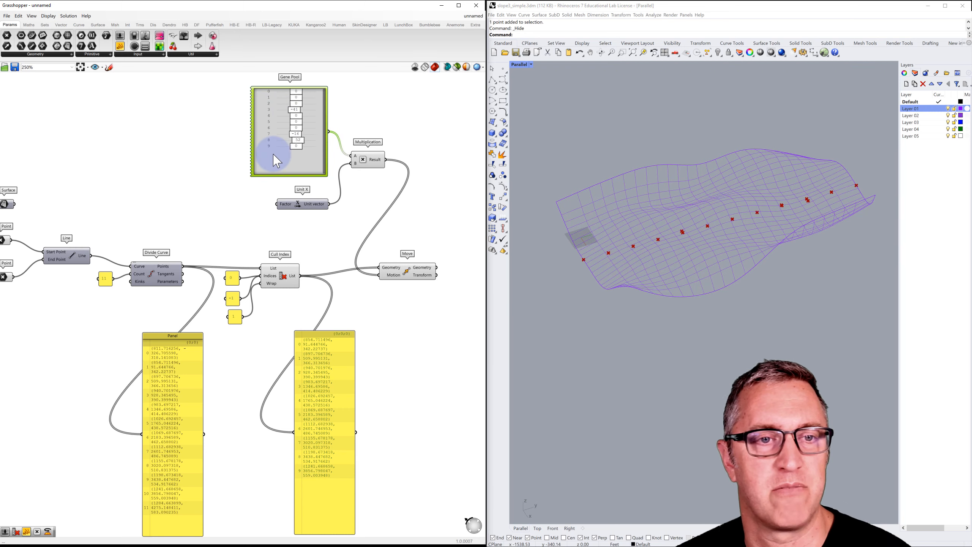
# Set the Gene Pool's minimum to -700 and its maximum to 700
pyautogui.rightClick(286, 172)
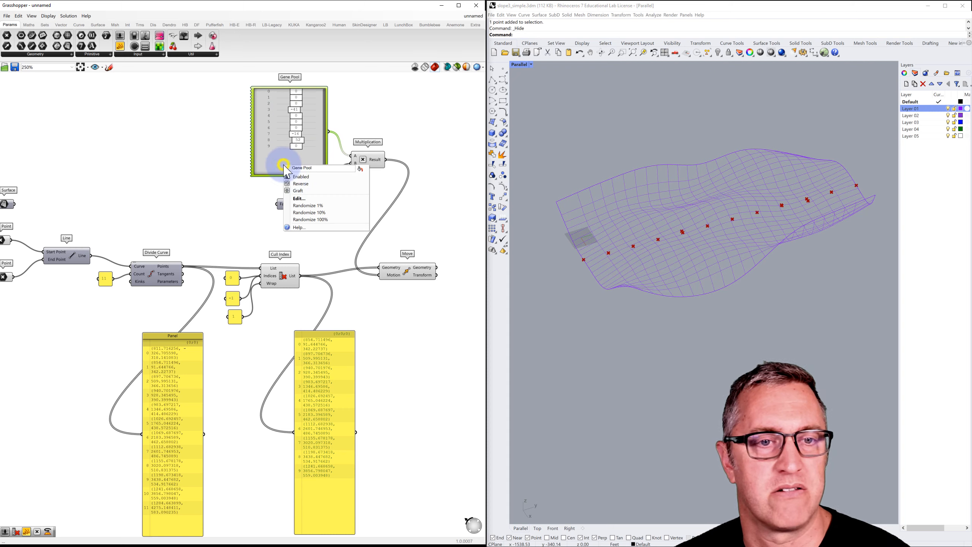
pyautogui.click(297, 197)
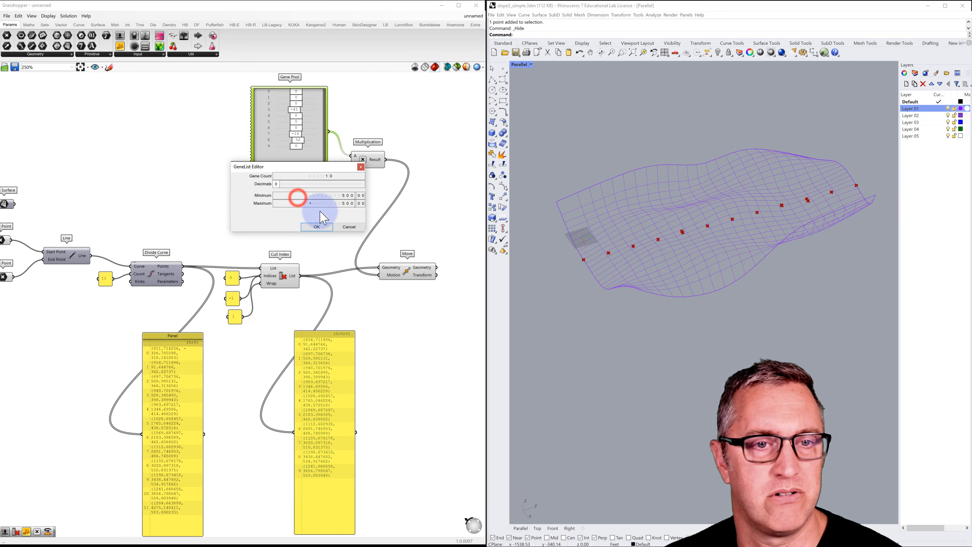
pyautogui.doubleClick(341, 195)
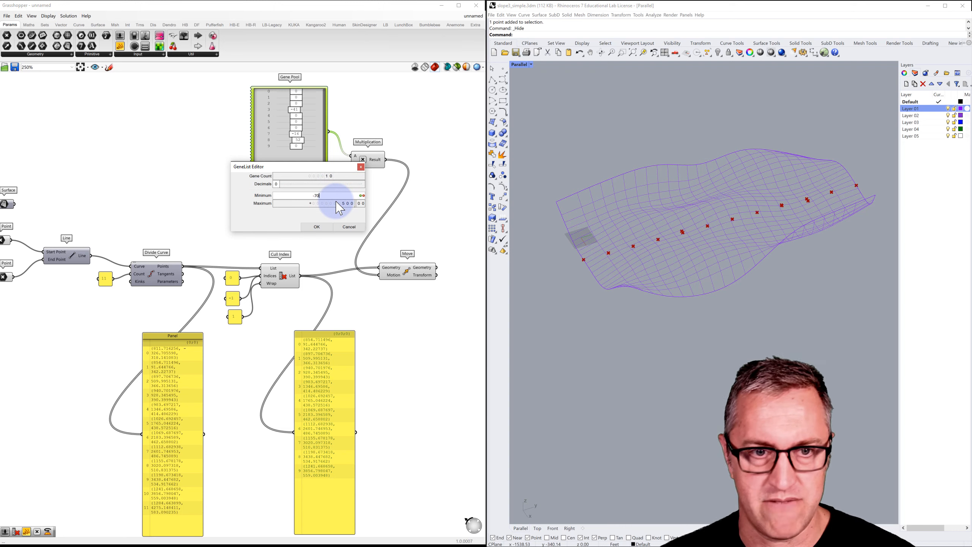
pyautogui.write('-700')
pyautogui.click(346, 204)
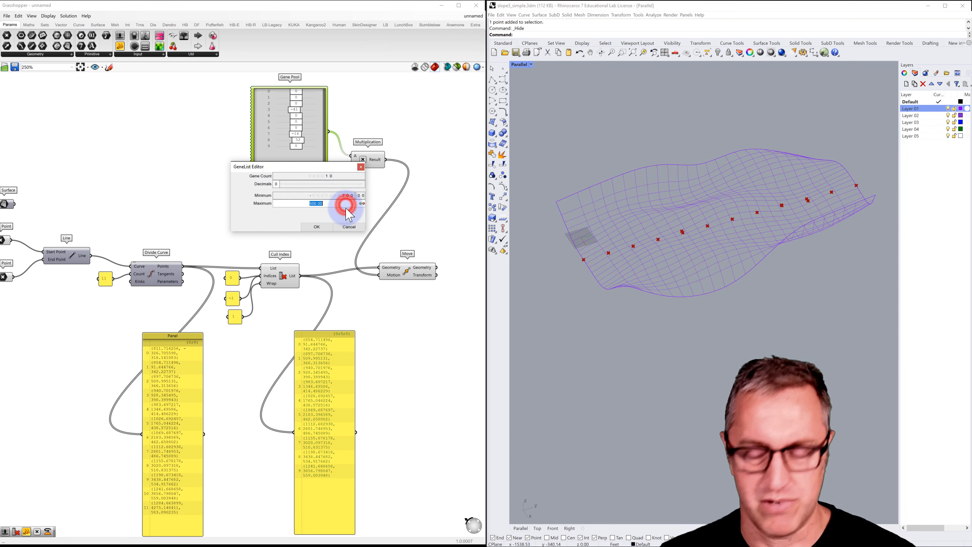
pyautogui.write('700')
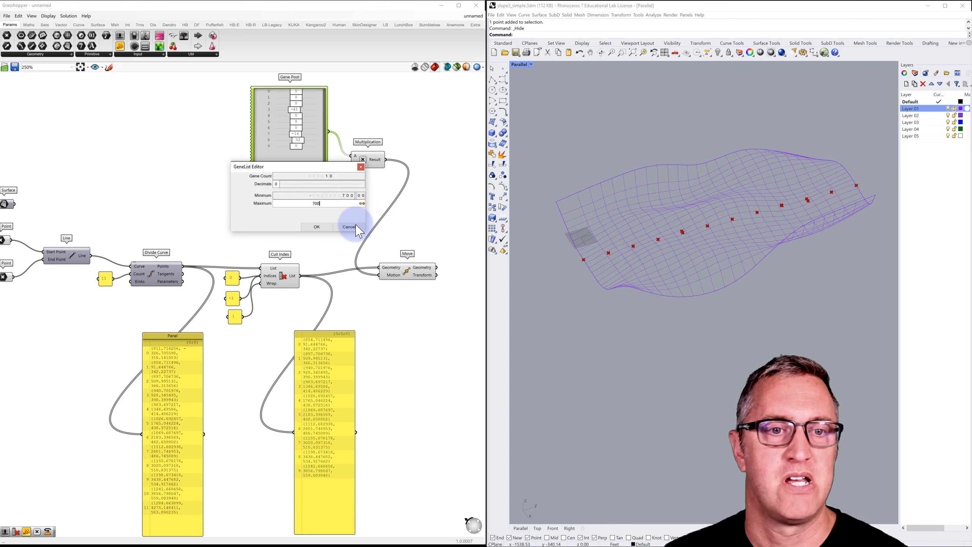
pyautogui.click(317, 227)
# Slide gene 8 in both directions to test the point's movement across the terrain within the new limits
pyautogui.moveTo(303, 145)
pyautogui.mouseDown()
pyautogui.moveTo(250, 137)
pyautogui.moveTo(389, 154)
pyautogui.moveTo(263, 140)
pyautogui.moveTo(295, 140)
pyautogui.mouseUp()
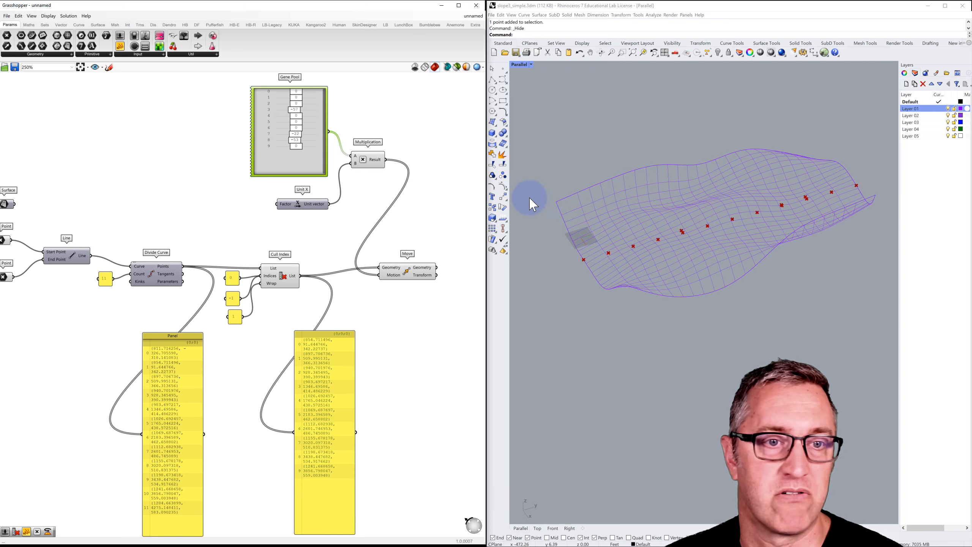
pyautogui.moveTo(296, 147)
pyautogui.mouseDown()
pyautogui.moveTo(253, 141)
pyautogui.moveTo(317, 141)
pyautogui.moveTo(285, 137)
pyautogui.mouseUp()
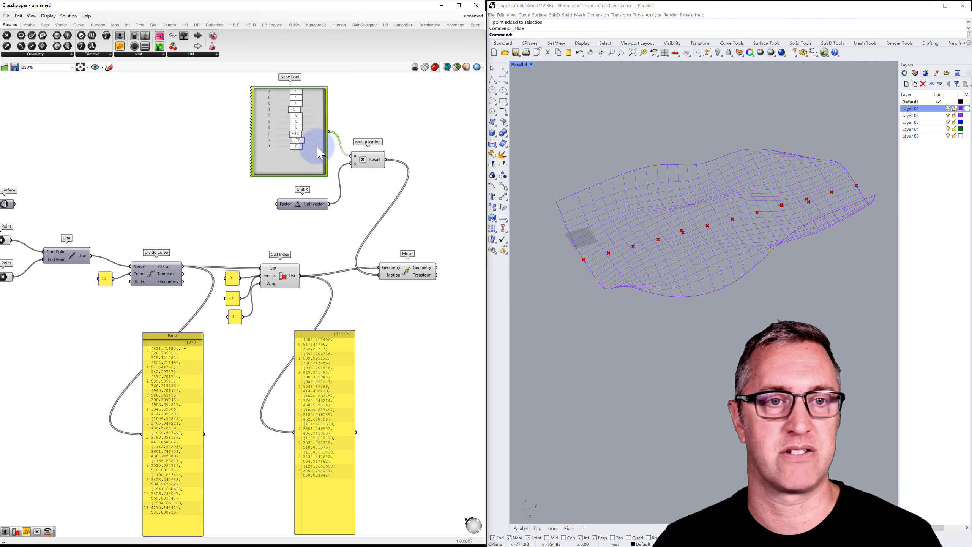
# Hide the preview of the Cull Index points and select the Move component to highlight the moved points
pyautogui.click(407, 272)
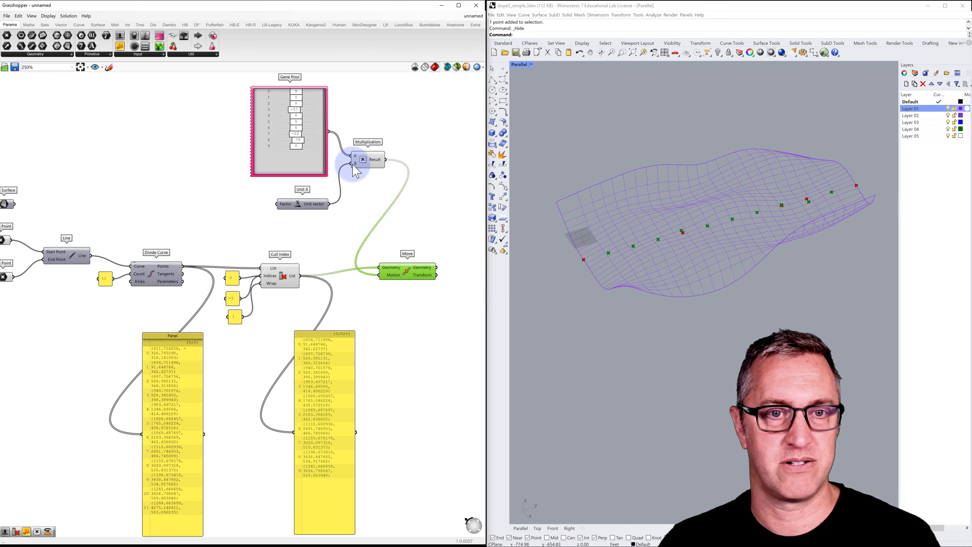
pyautogui.click(288, 285)
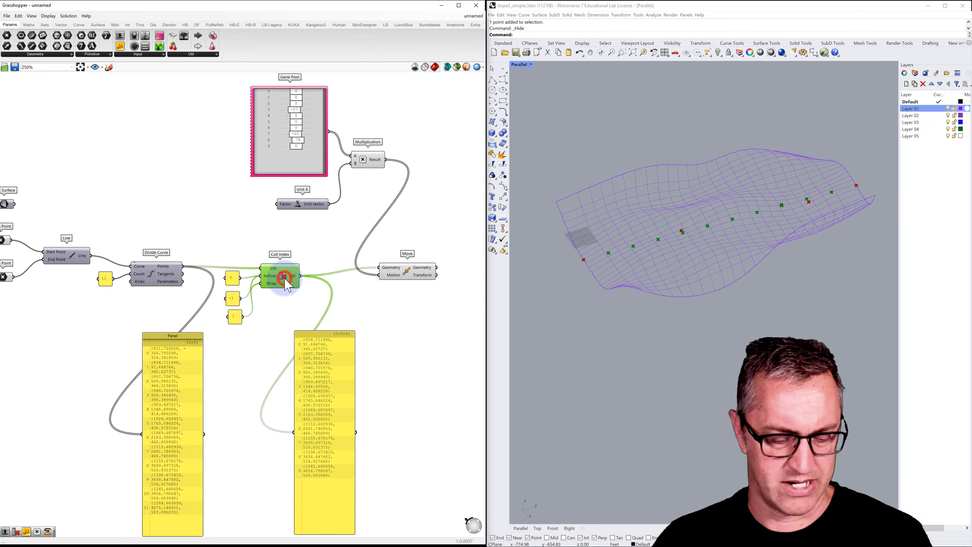
pyautogui.click(368, 161)
pyautogui.click(401, 273)
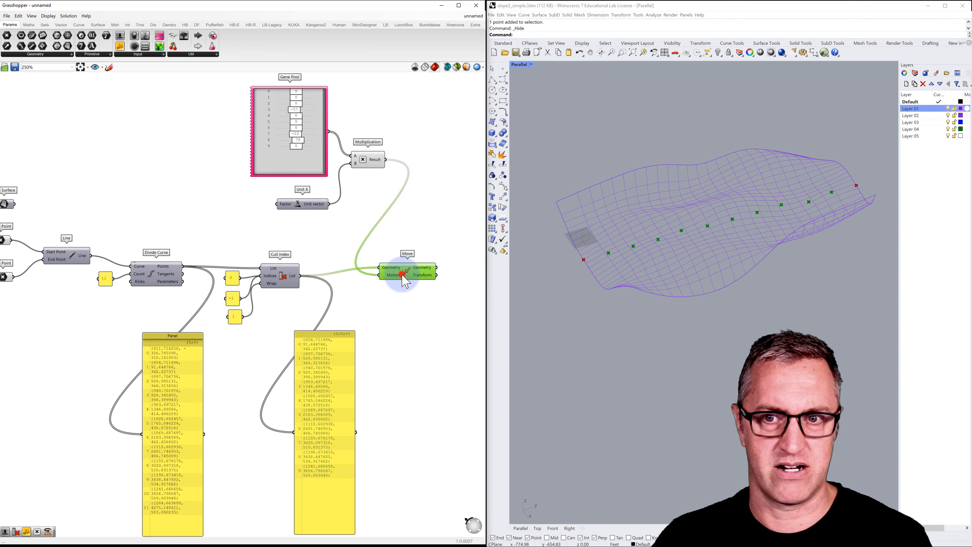
# Randomize the Gene Pool values by 100%
pyautogui.moveTo(406, 292); pyautogui.dragTo(378, 286, button='right')
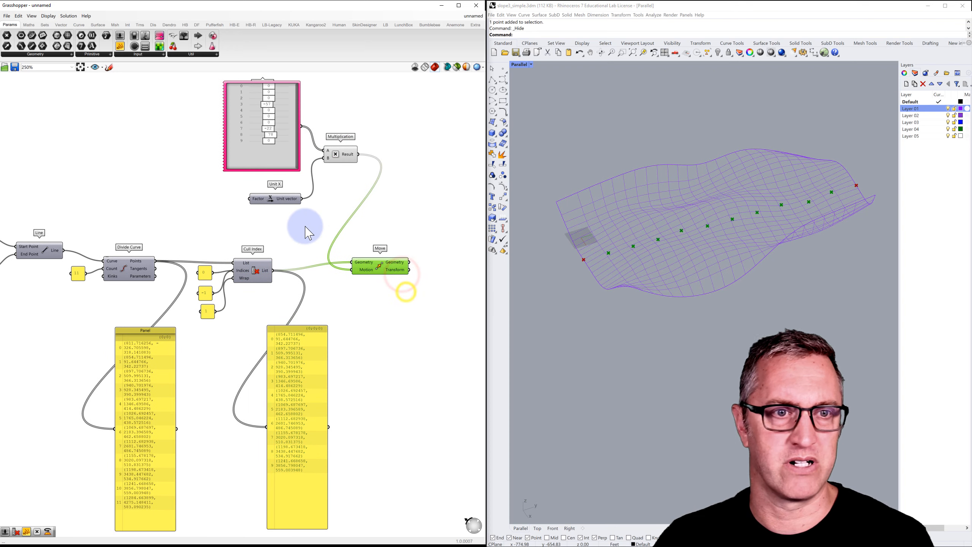
pyautogui.rightClick(262, 161)
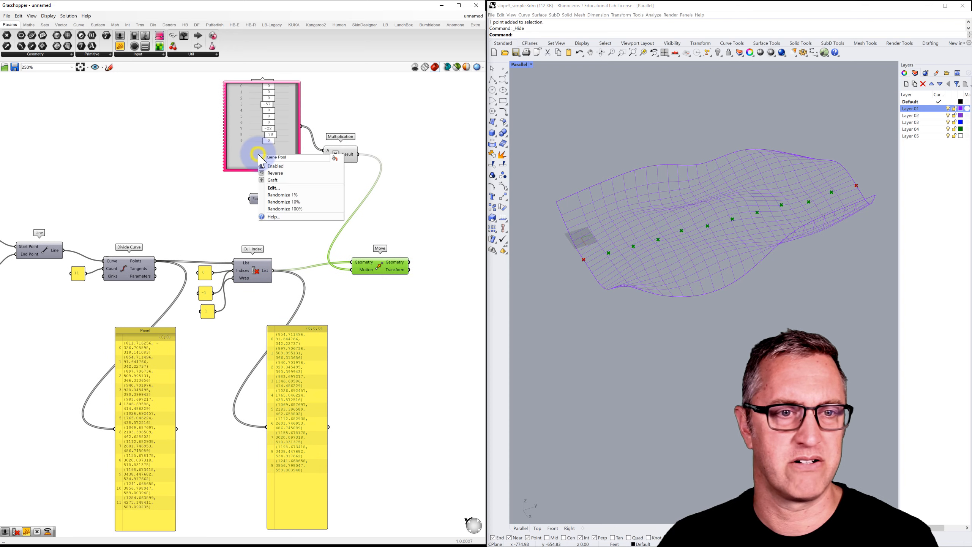
pyautogui.click(279, 208)
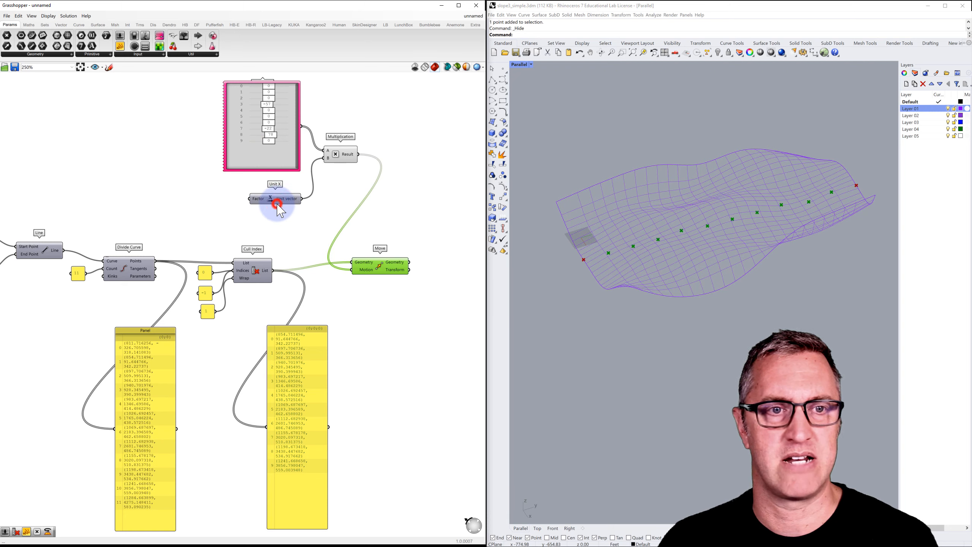
pyautogui.rightClick(279, 155)
pyautogui.click(300, 209)
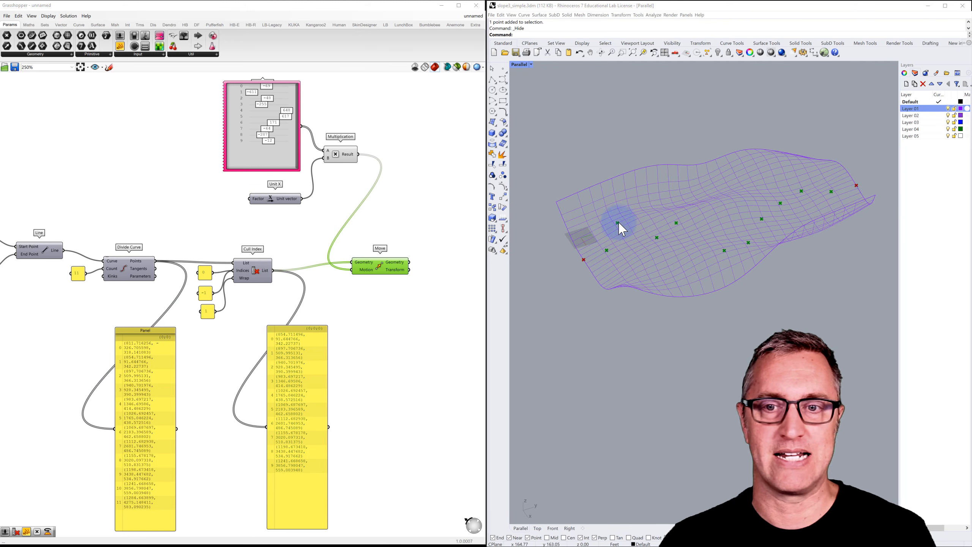
# Add an Insert Items component beside Move and connect Move's Geometry output to its List input
pyautogui.moveTo(408, 211); pyautogui.dragTo(340, 187, button='right')
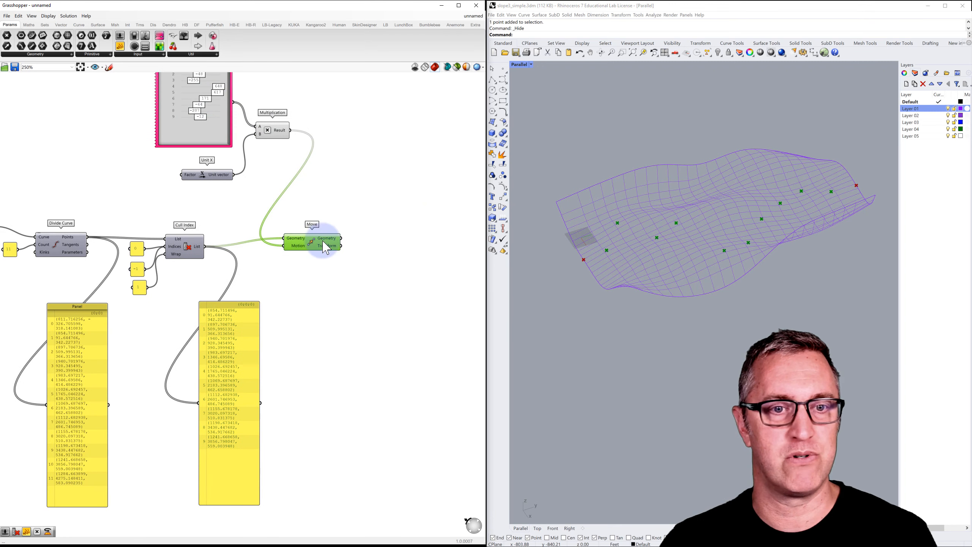
pyautogui.doubleClick(362, 238)
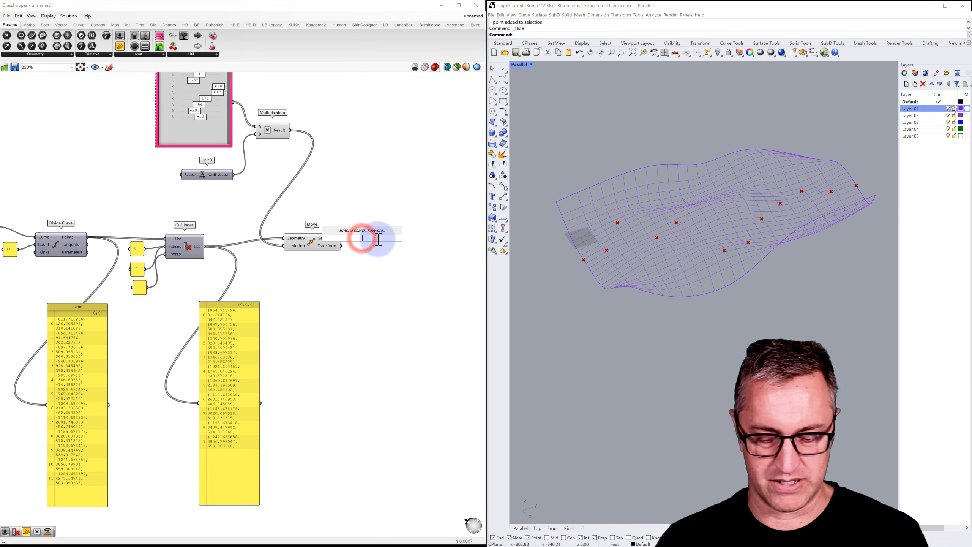
pyautogui.write('inse')
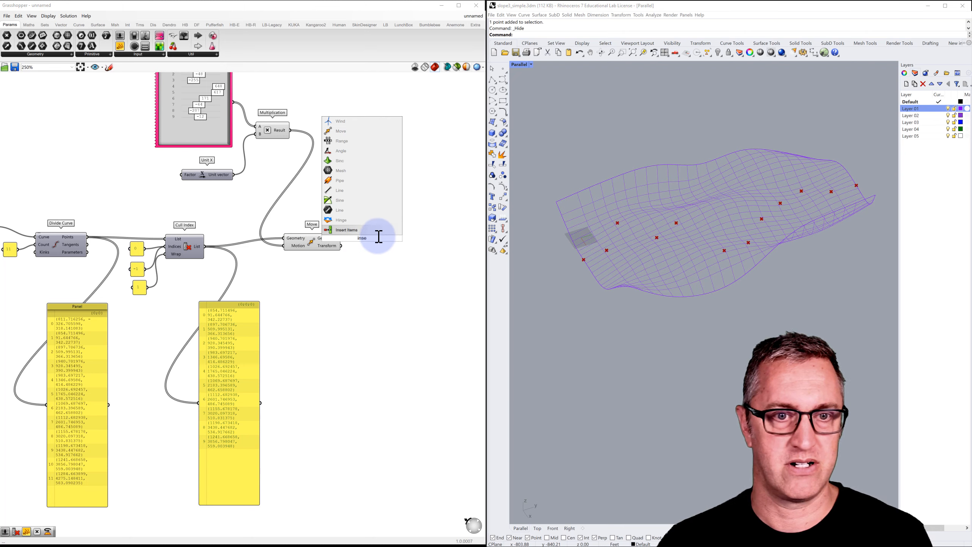
pyautogui.click(364, 230)
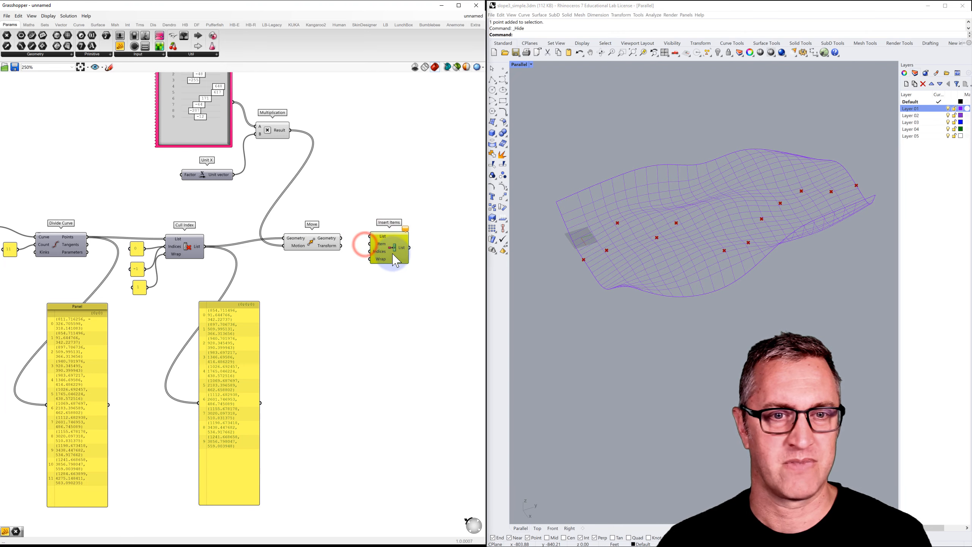
pyautogui.moveTo(396, 264); pyautogui.dragTo(396, 266)
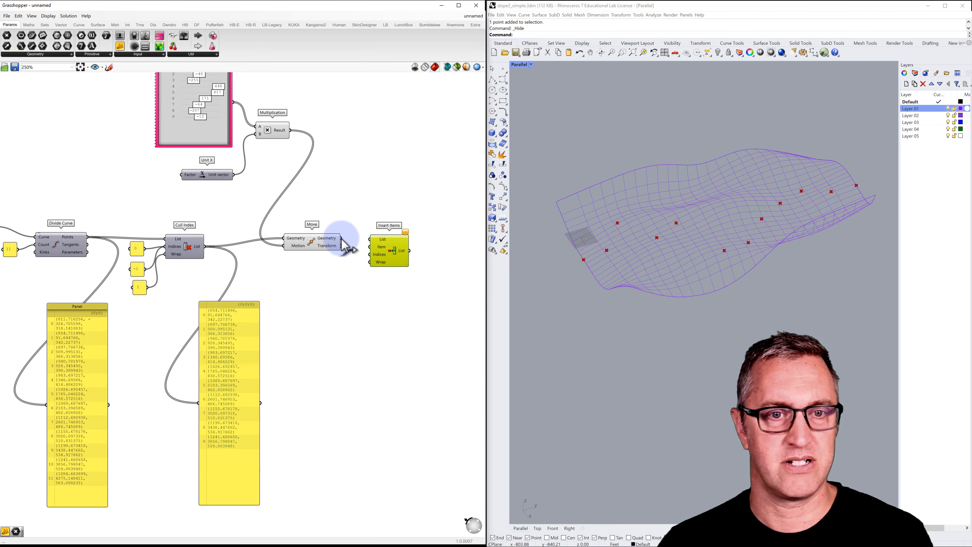
pyautogui.moveTo(341, 239); pyautogui.dragTo(371, 240)
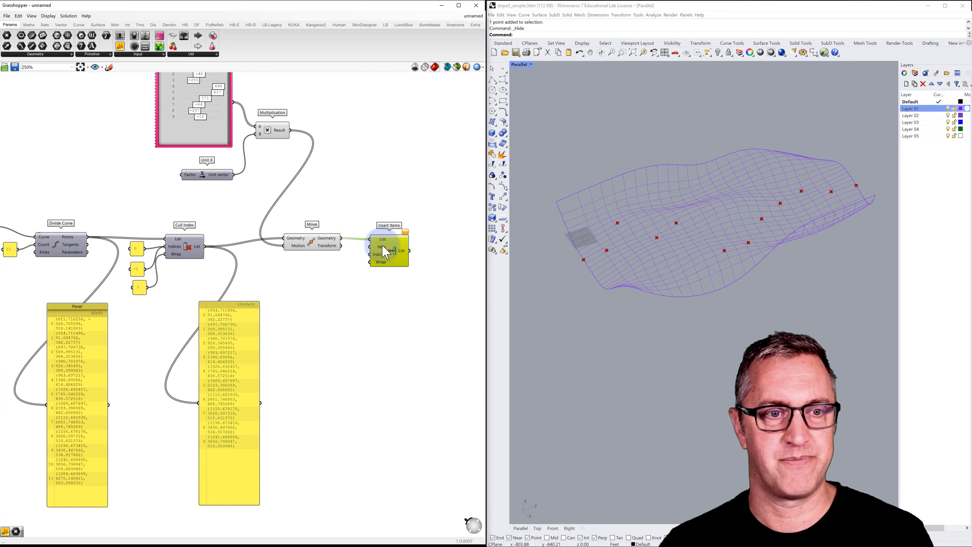
# Connect the first Point parameter, the line's start point, to the Item input of Insert Items
pyautogui.scroll(-3, 365, 249)
pyautogui.moveTo(341, 255); pyautogui.dragTo(366, 250, button='right')
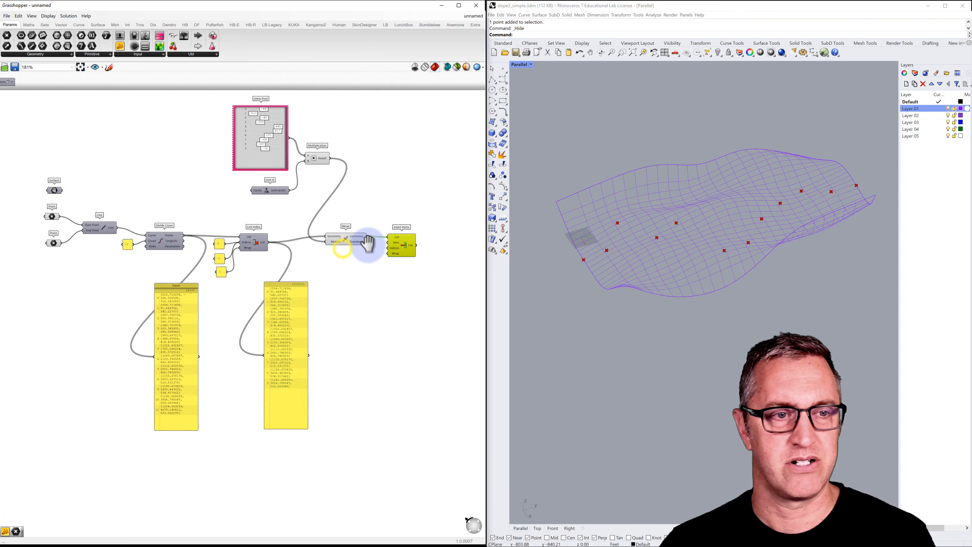
pyautogui.click(61, 218)
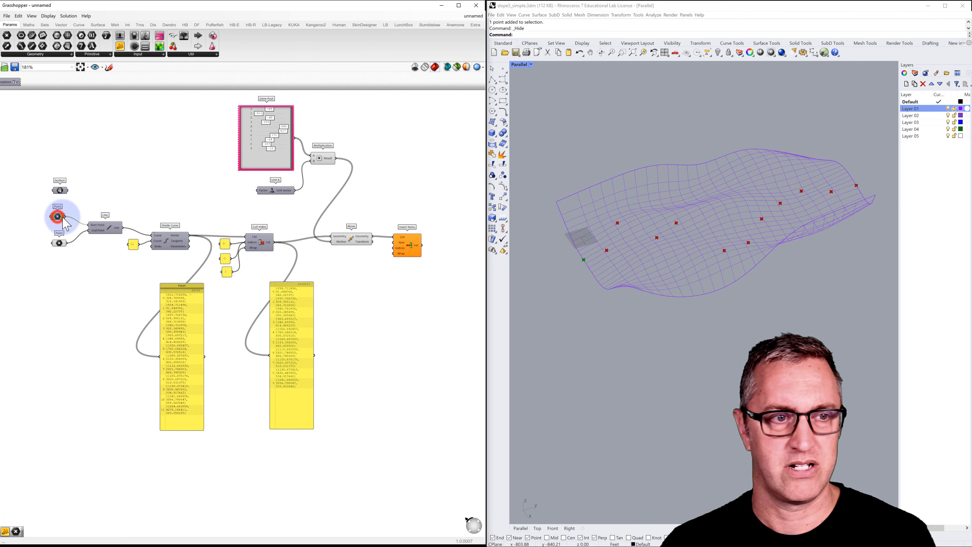
pyautogui.moveTo(65, 217); pyautogui.dragTo(394, 248)
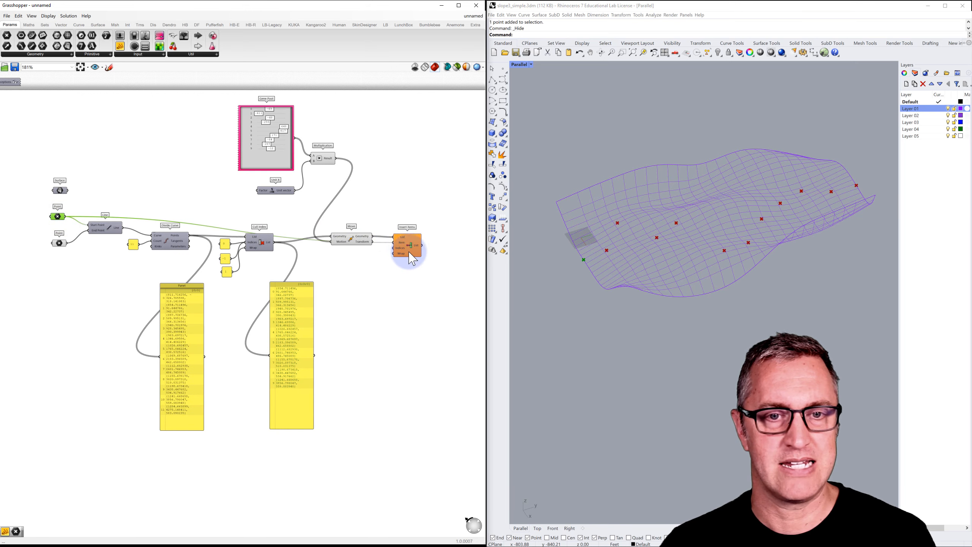
# Duplicate Cull Index's 0 panel, place the copy below Move, and connect it to the Indices input of Insert Items
pyautogui.scroll(4, 412, 259)
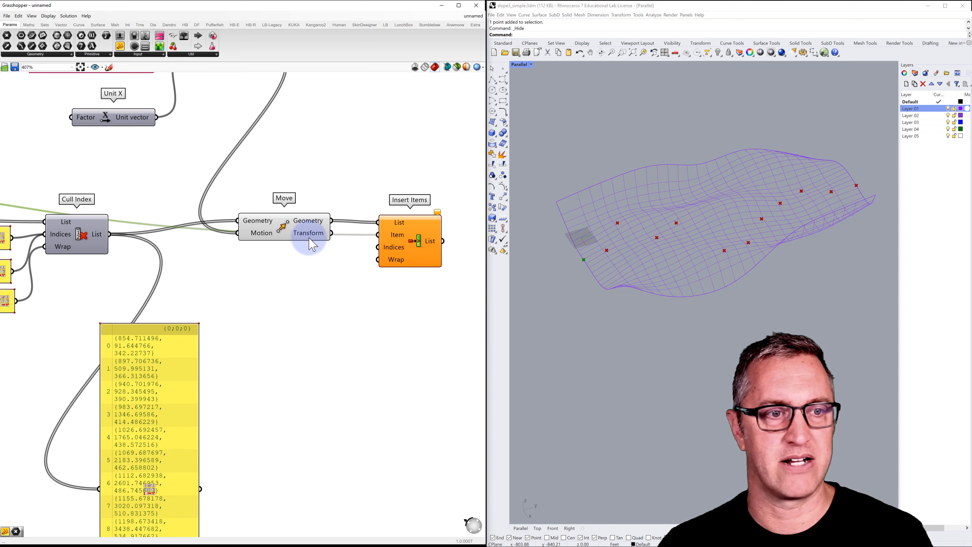
pyautogui.scroll(-2, 303, 234)
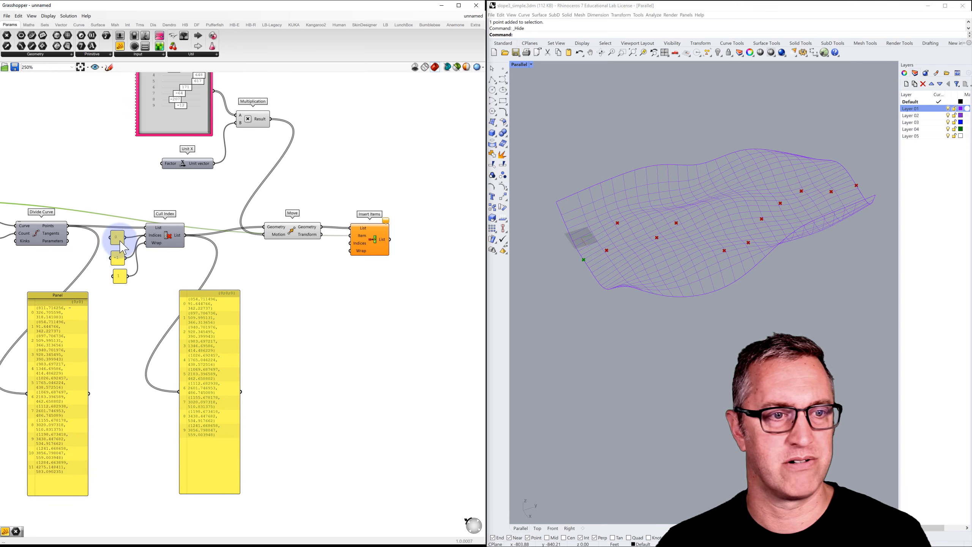
pyautogui.click(117, 238)
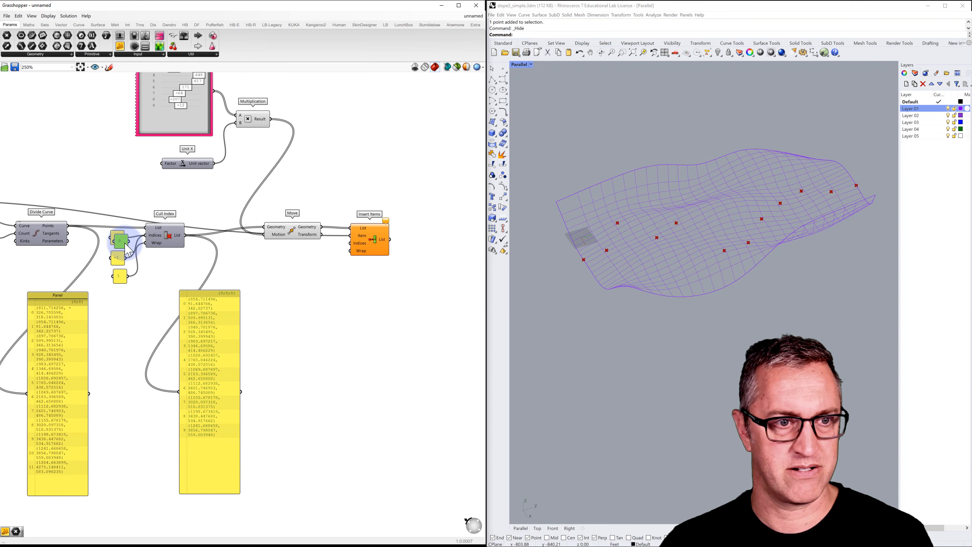
pyautogui.click(120, 242)
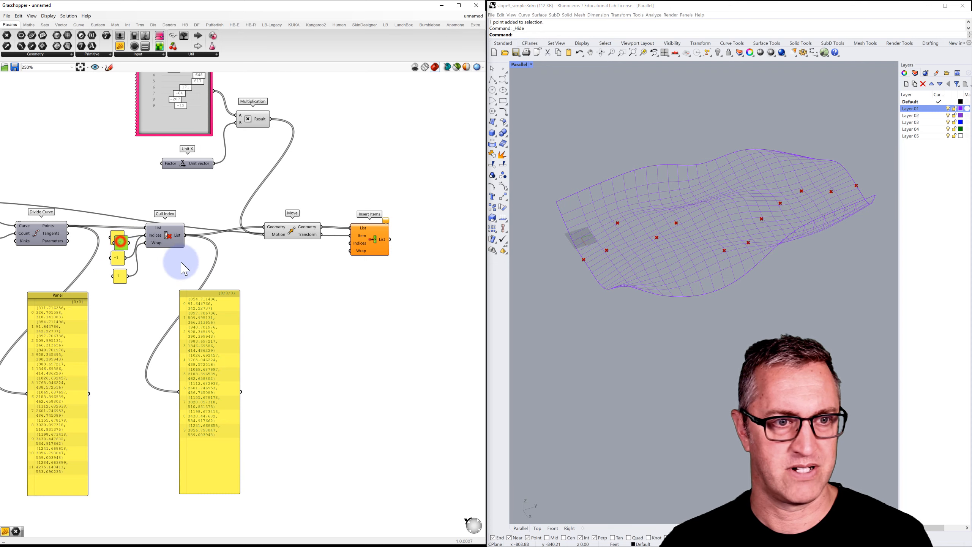
pyautogui.hotkey('ctrl', 'v')
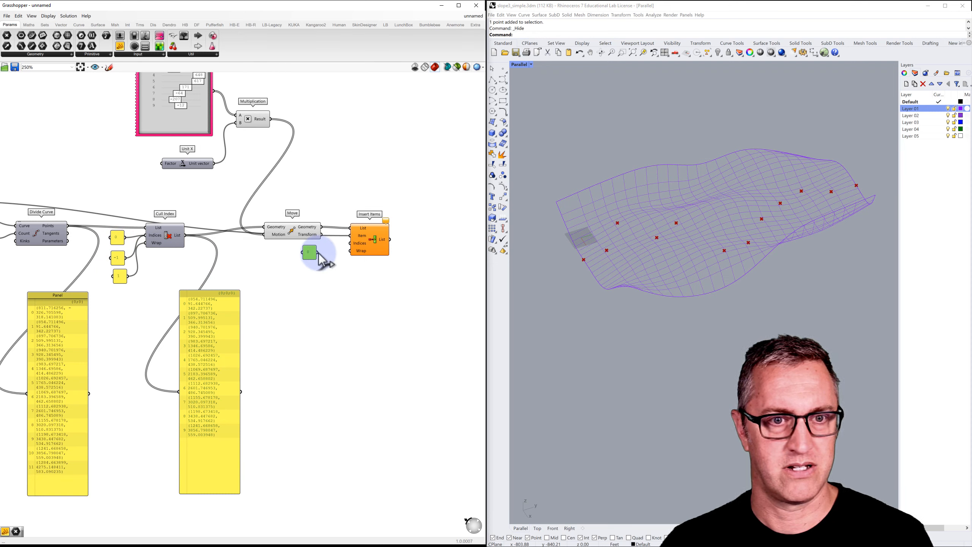
pyautogui.moveTo(318, 252); pyautogui.dragTo(350, 249)
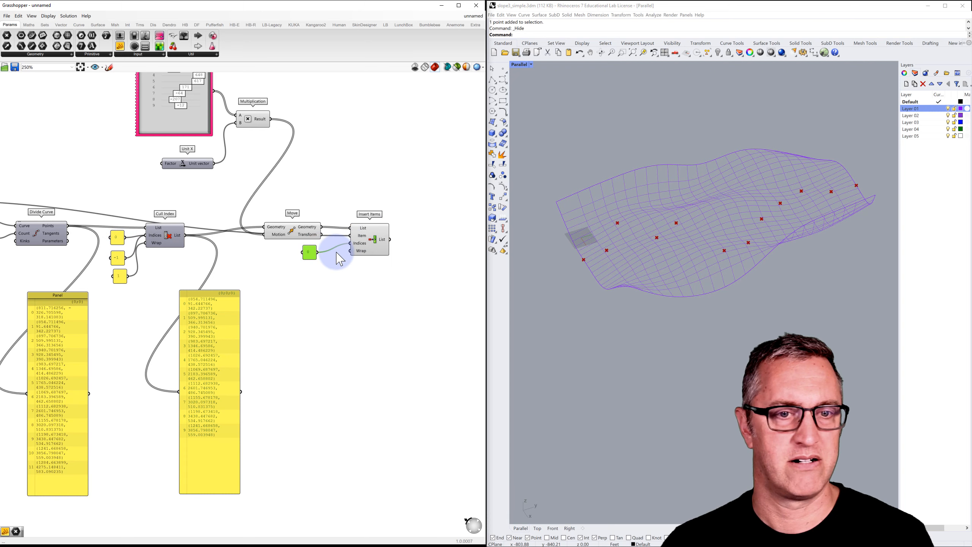
# Duplicate the 0 panel once more below the first copy and connect it to the Wrap input of Insert Items
pyautogui.rightClick(361, 252)
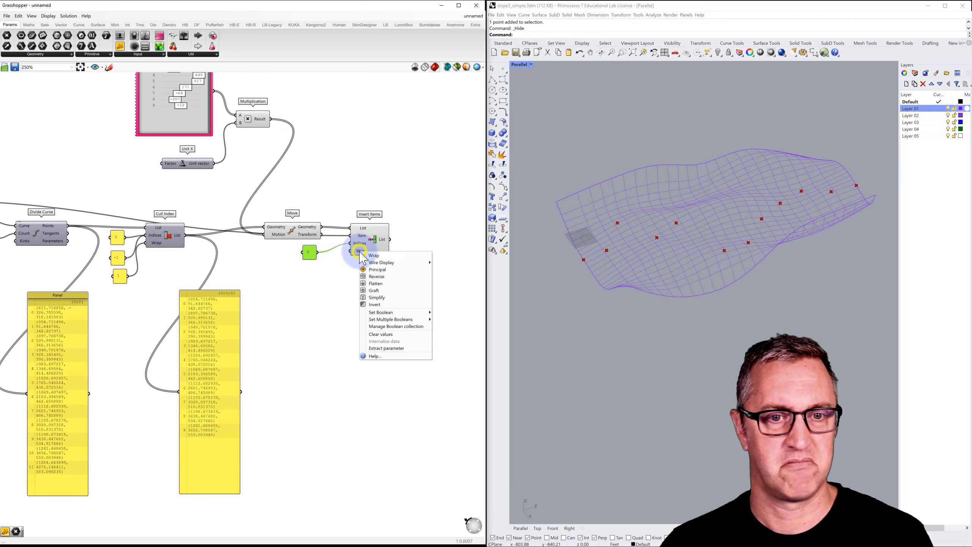
pyautogui.click(309, 254)
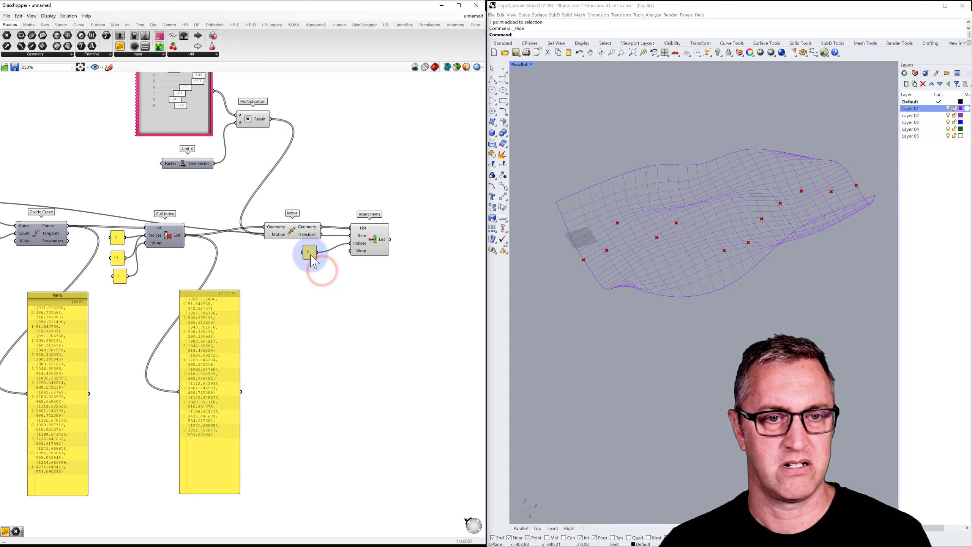
pyautogui.hotkey('ctrl', 'c')
pyautogui.hotkey('ctrl', 'v')
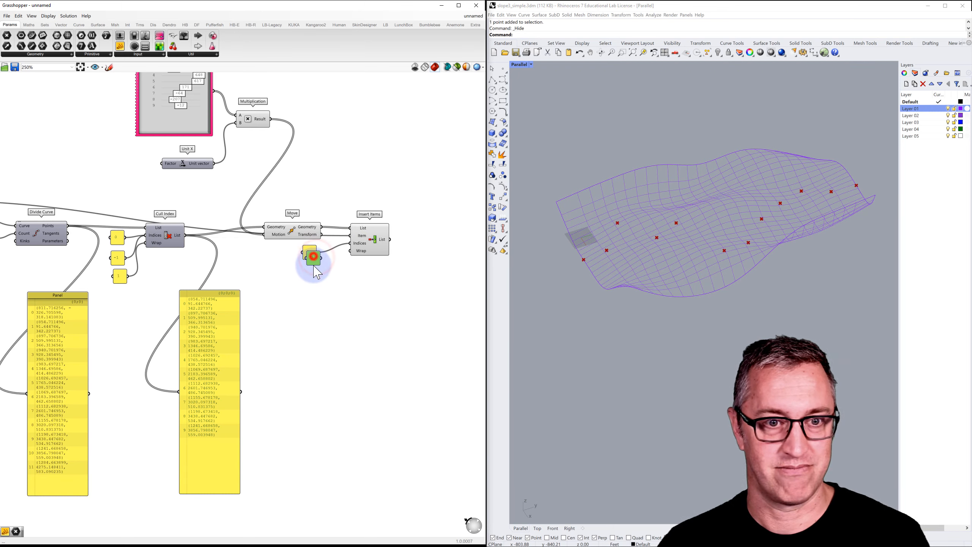
pyautogui.moveTo(316, 270); pyautogui.dragTo(377, 253)
# Hide the Move component's preview and select Insert Items to highlight its points on the terrain
pyautogui.moveTo(366, 240); pyautogui.dragTo(318, 242, button='right')
pyautogui.click(248, 240)
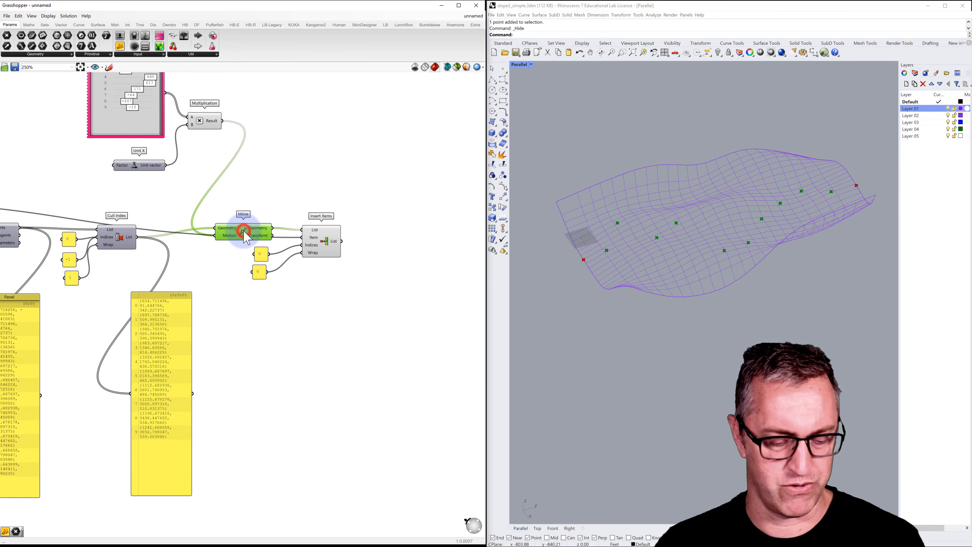
pyautogui.click(323, 243)
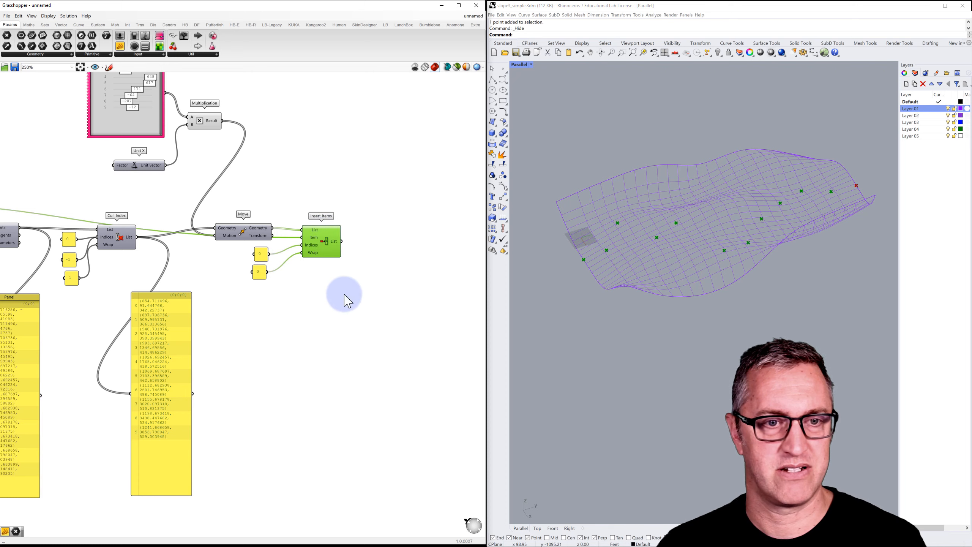
# Duplicate Insert Items with its two panels, feed the first component's List into the copy's List, and connect the second Point parameter to its Item input
pyautogui.moveTo(351, 300); pyautogui.dragTo(250, 246)
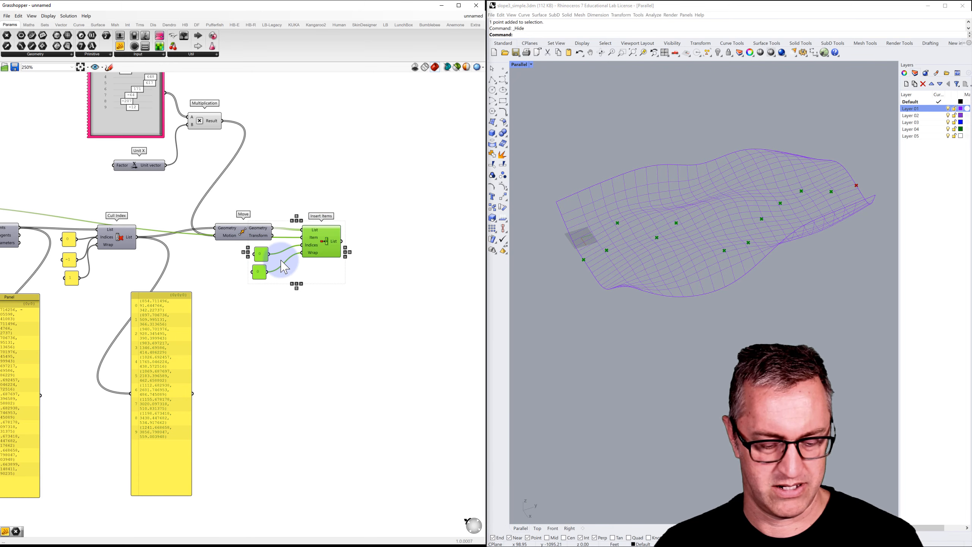
pyautogui.keyDown('alt'); pyautogui.moveTo(321, 254); pyautogui.dragTo(407, 271); pyautogui.keyUp('alt')
pyautogui.click(337, 228)
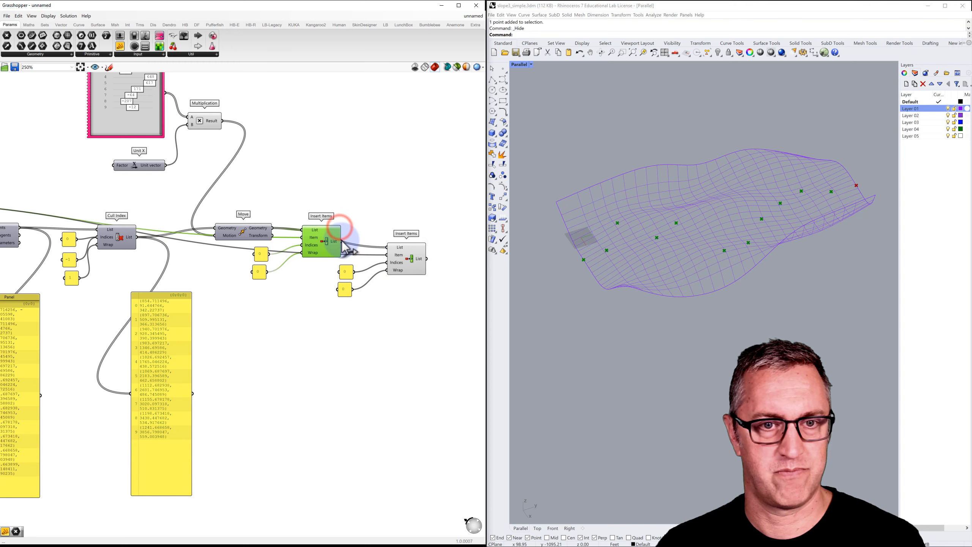
pyautogui.scroll(-3, 347, 254)
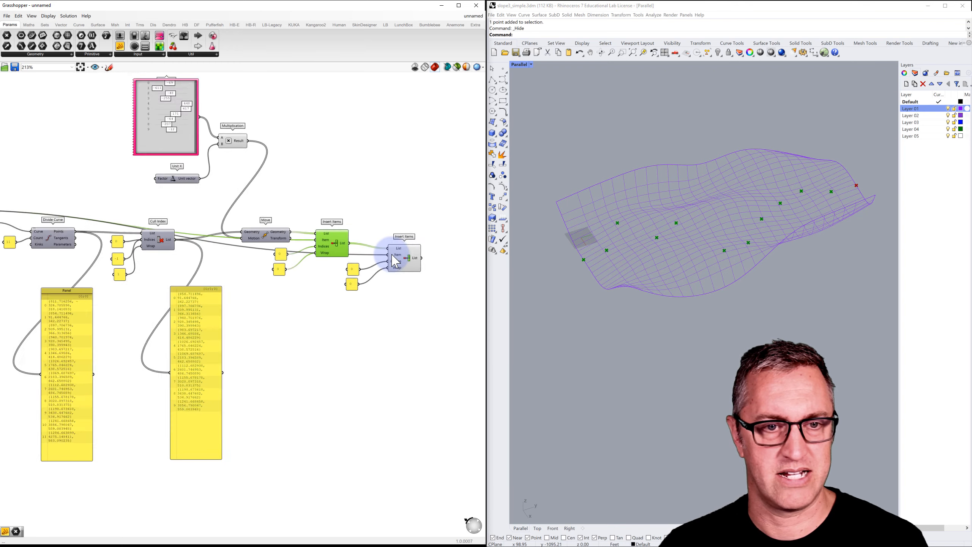
pyautogui.moveTo(347, 254); pyautogui.dragTo(404, 226, button='right')
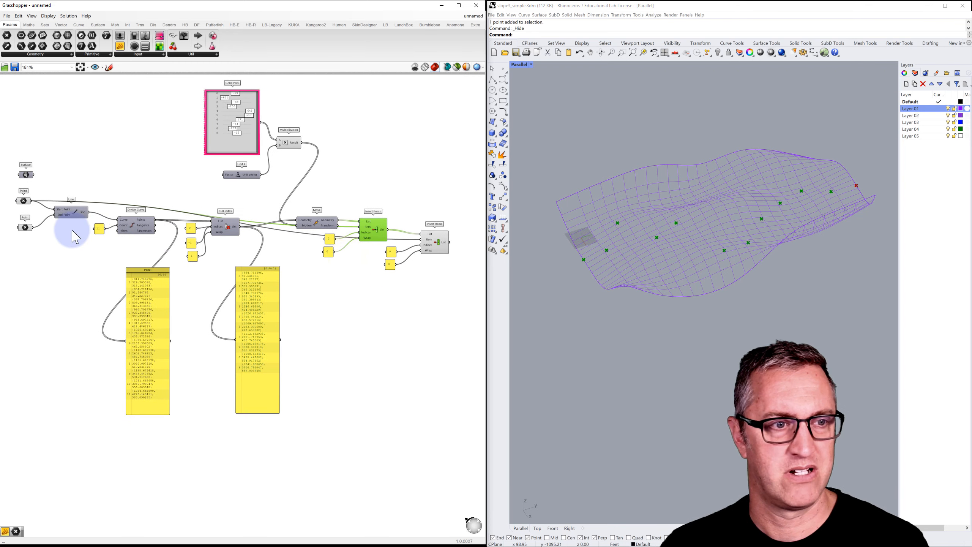
pyautogui.moveTo(34, 227); pyautogui.dragTo(420, 240)
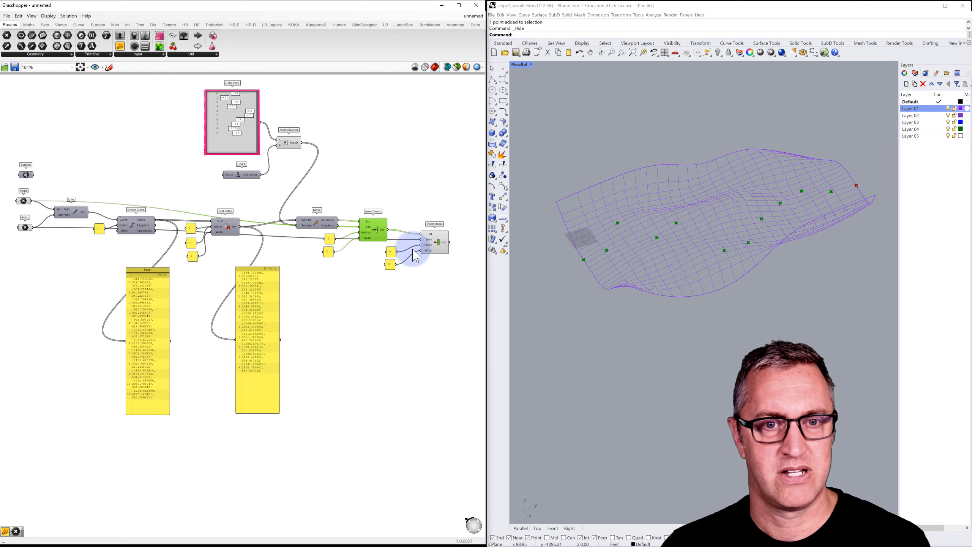
# Set the second Insert Items' Indices panel to 11 and compare the highlighted points of both Insert Items components on the terrain
pyautogui.scroll(1, 405, 258)
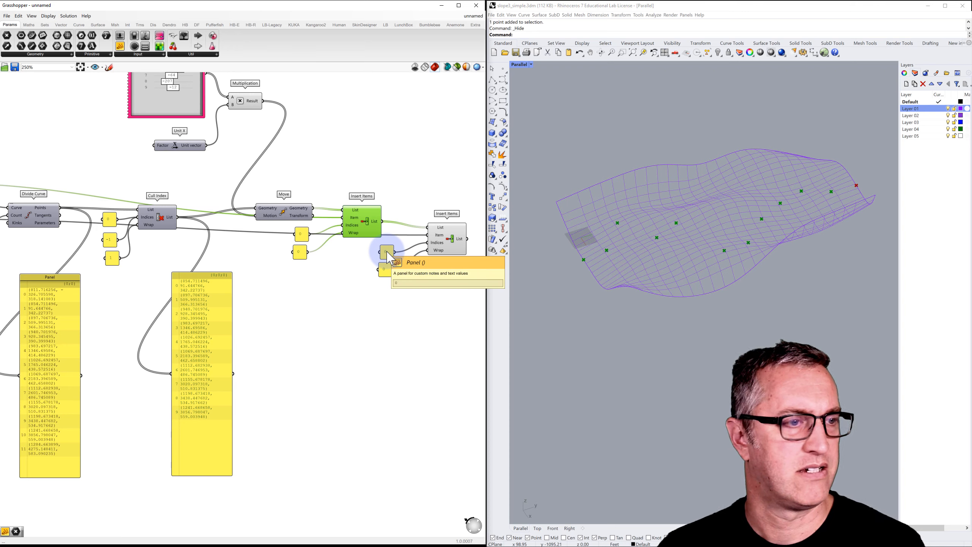
pyautogui.moveTo(387, 251); pyautogui.dragTo(361, 249, button='right')
pyautogui.doubleClick(362, 253)
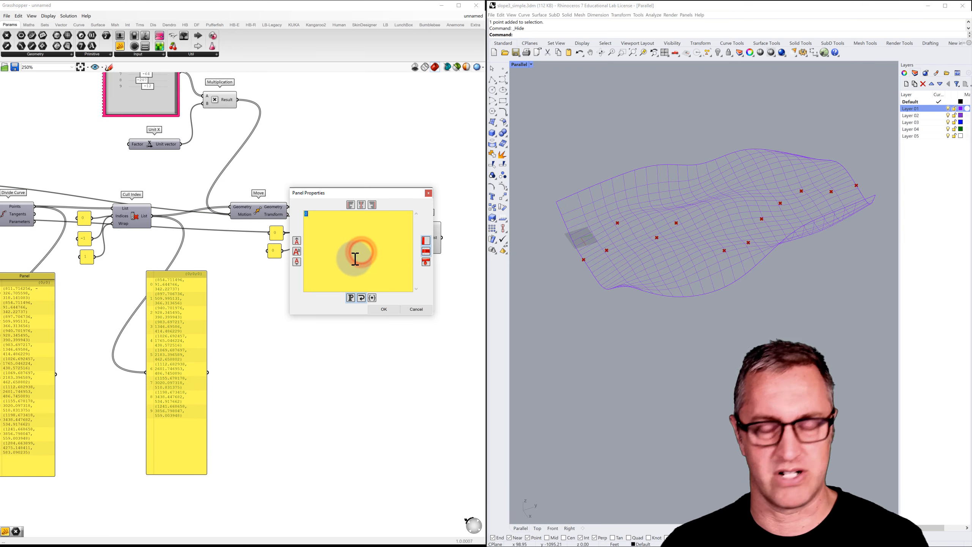
pyautogui.write('11')
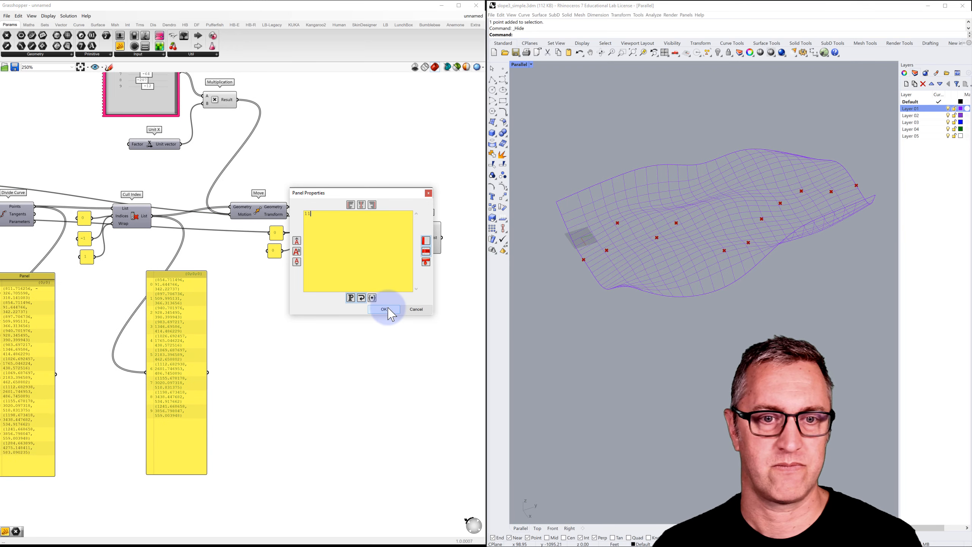
pyautogui.click(384, 309)
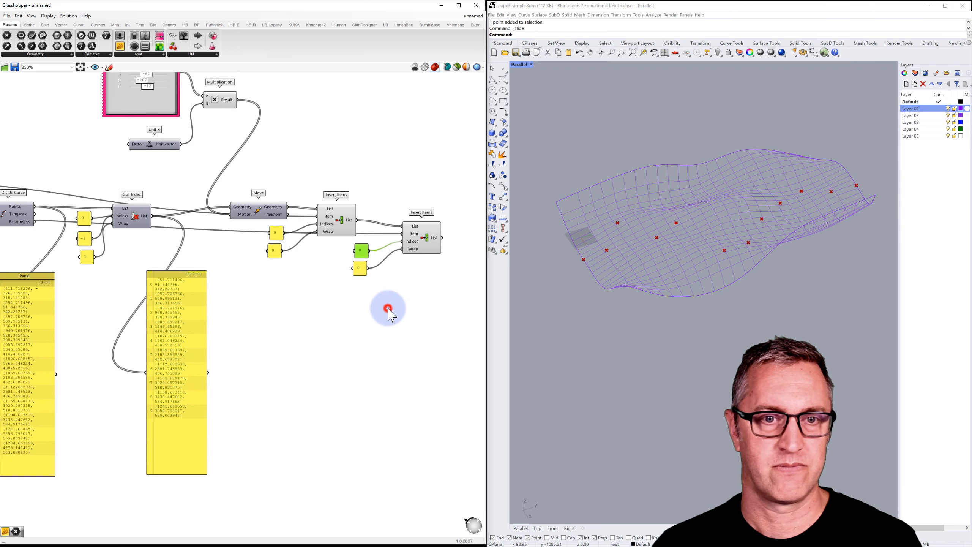
pyautogui.click(345, 227)
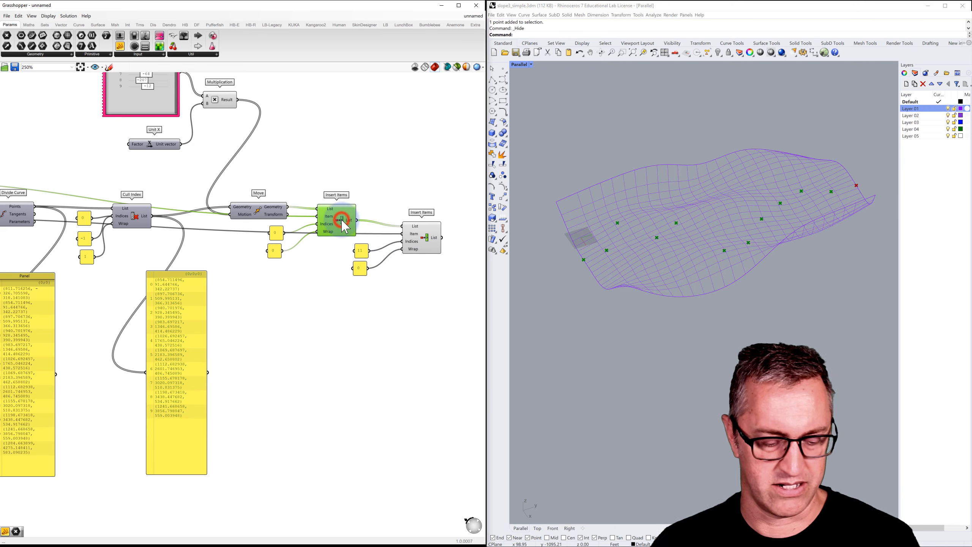
pyautogui.click(429, 244)
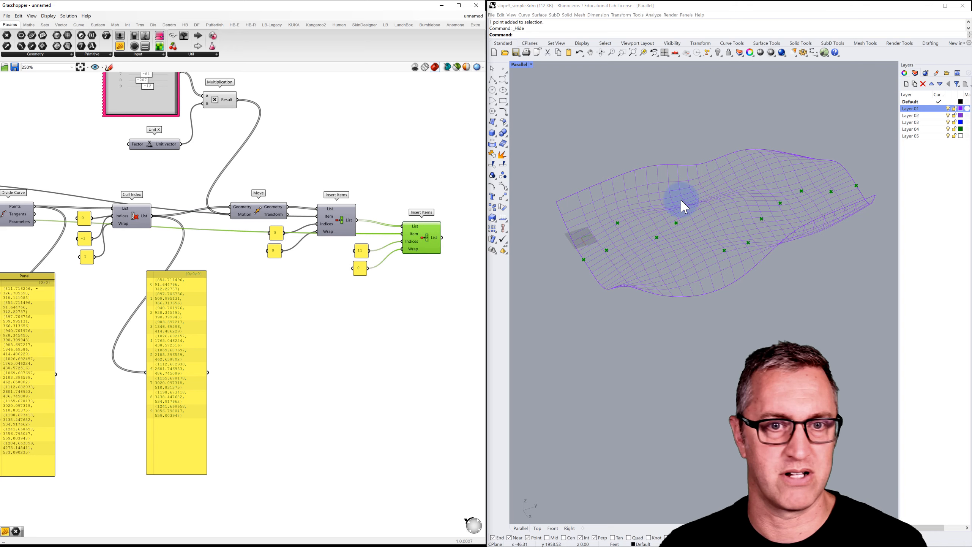
pyautogui.click(412, 169)
# Add an Interpolate curve component and connect the second Insert Items' List output to its Vertices input
pyautogui.moveTo(415, 170); pyautogui.dragTo(317, 174, button='right')
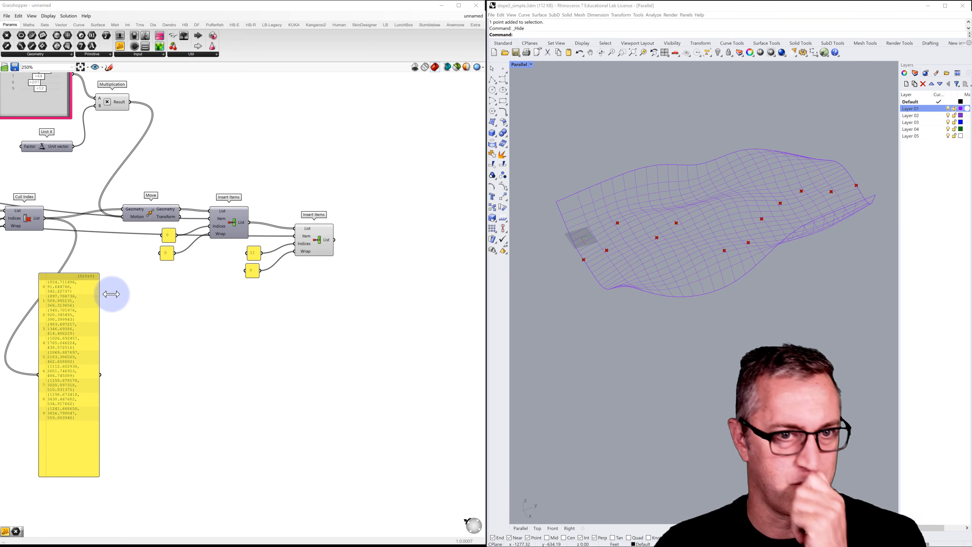
pyautogui.doubleClick(374, 237)
pyautogui.write('interpo')
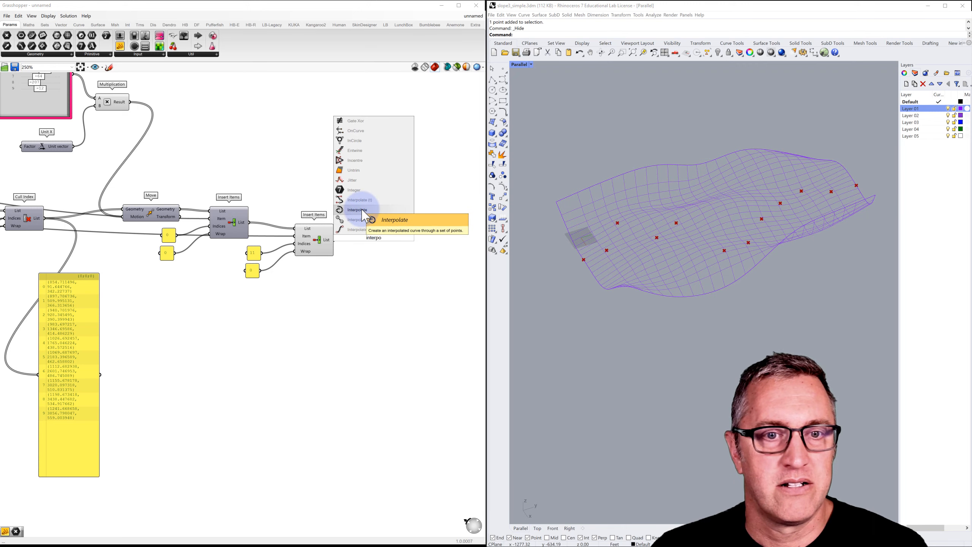
pyautogui.click(357, 210)
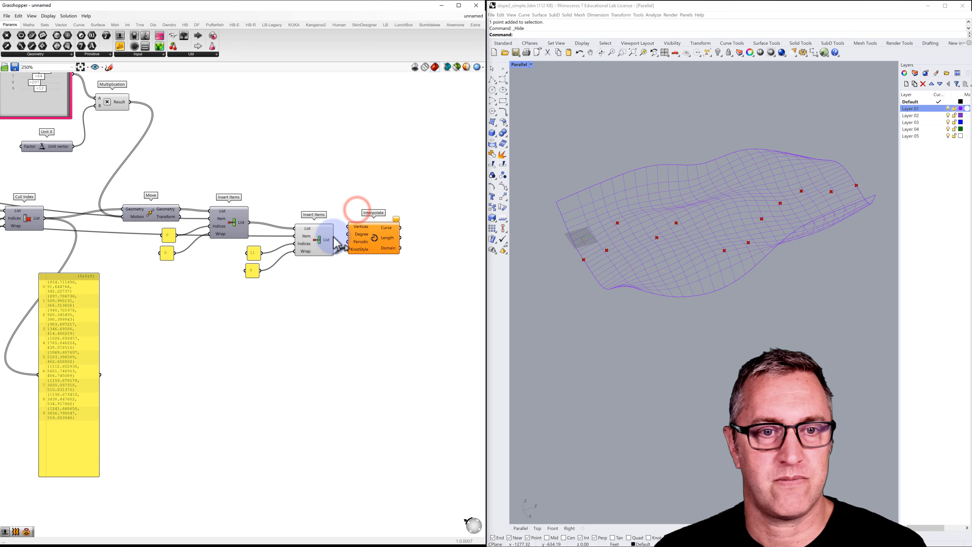
pyautogui.moveTo(333, 240)
pyautogui.mouseDown()
pyautogui.moveTo(351, 226)
pyautogui.moveTo(374, 236)
pyautogui.mouseUp()
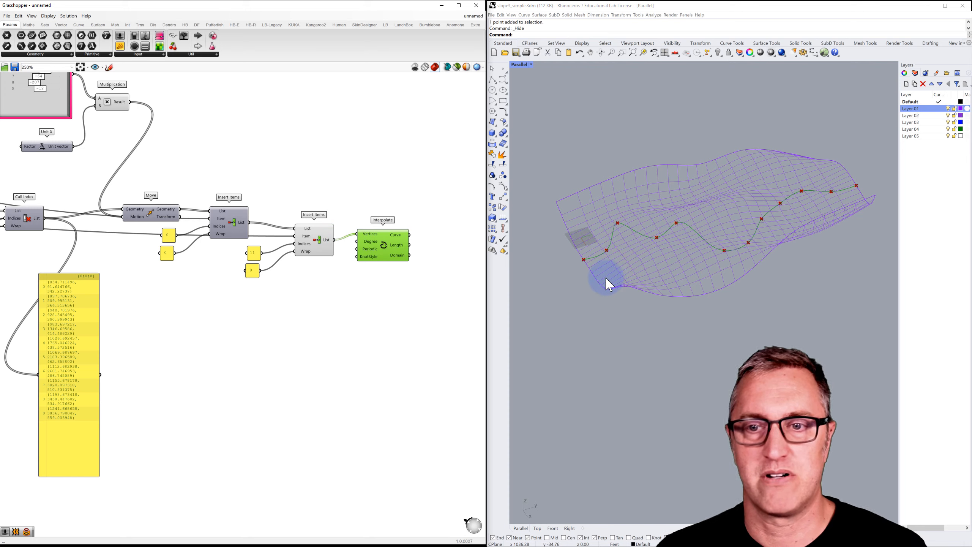
# Inspect the interpolated curve against the terrain and hide the second Insert Items' preview
pyautogui.moveTo(617, 271); pyautogui.dragTo(646, 253, button='right')
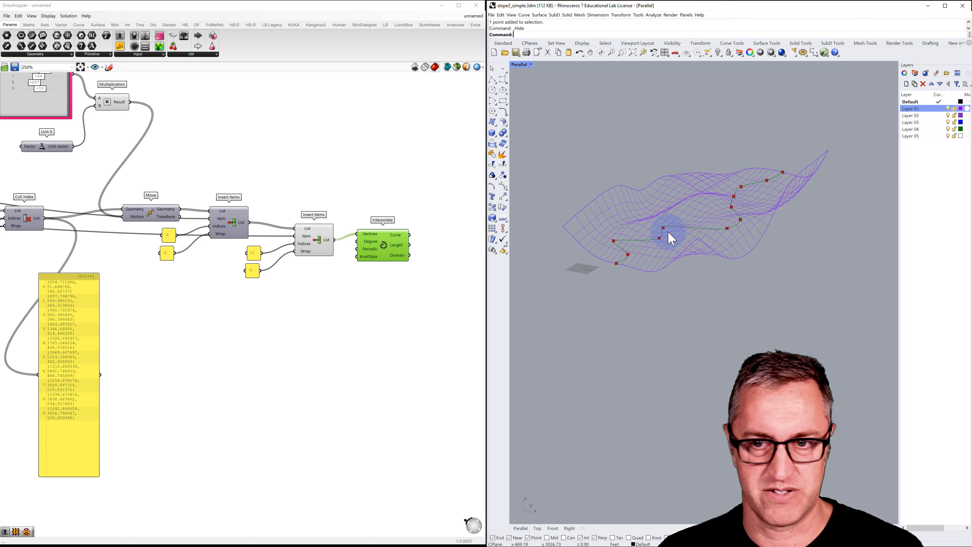
pyautogui.moveTo(713, 248)
pyautogui.mouseDown(button='right')
pyautogui.moveTo(668, 234)
pyautogui.moveTo(667, 254)
pyautogui.moveTo(701, 259)
pyautogui.mouseUp(button='right')
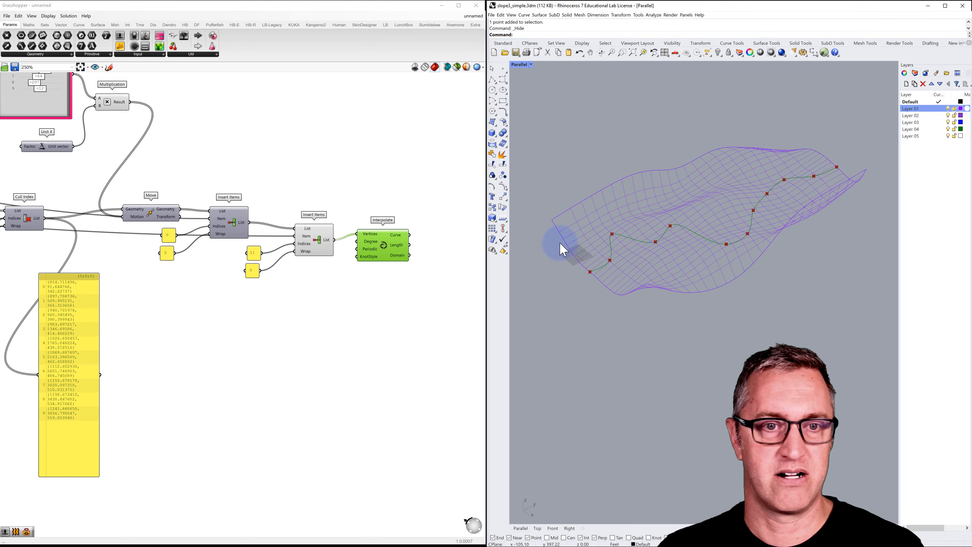
pyautogui.click(321, 245)
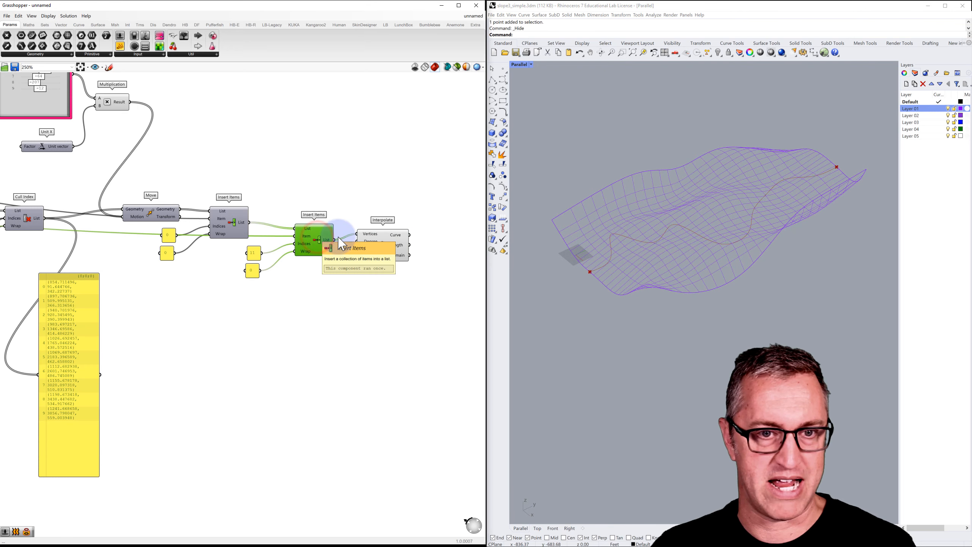
# Add a curve Project component after Interpolate and connect the interpolated Curve to its Curve input
pyautogui.moveTo(374, 228); pyautogui.dragTo(338, 224, button='right')
pyautogui.scroll(-2, 342, 232)
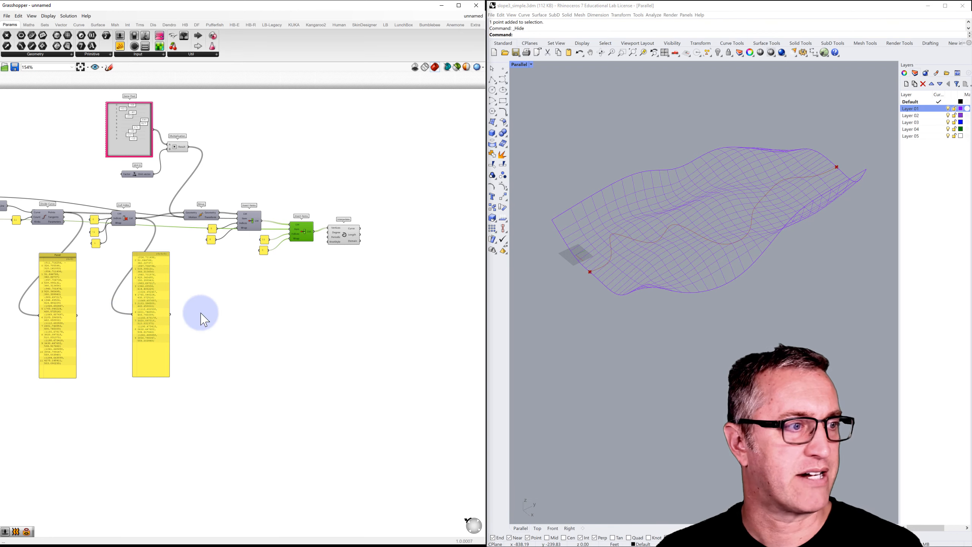
pyautogui.doubleClick(385, 238)
pyautogui.write('pro')
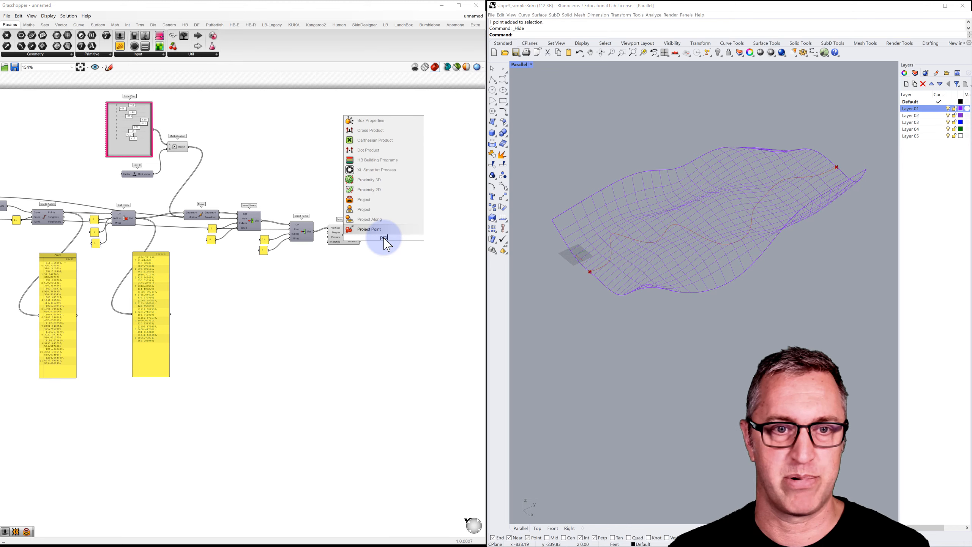
pyautogui.click(366, 202)
pyautogui.scroll(3, 370, 238)
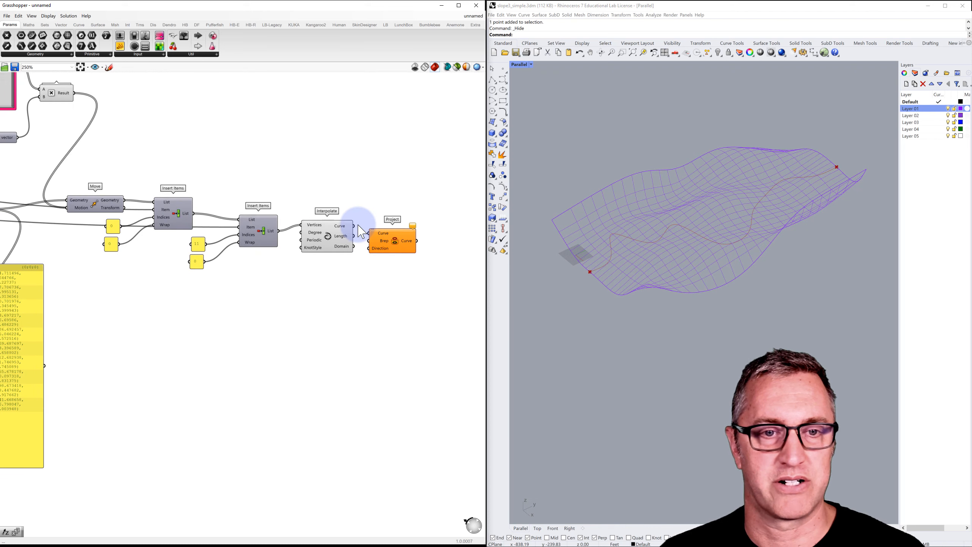
pyautogui.moveTo(354, 226); pyautogui.dragTo(368, 233)
pyautogui.moveTo(380, 235); pyautogui.dragTo(392, 249)
# Add a Unit Z vector below Interpolate and connect it to Project's Direction input
pyautogui.doubleClick(354, 280)
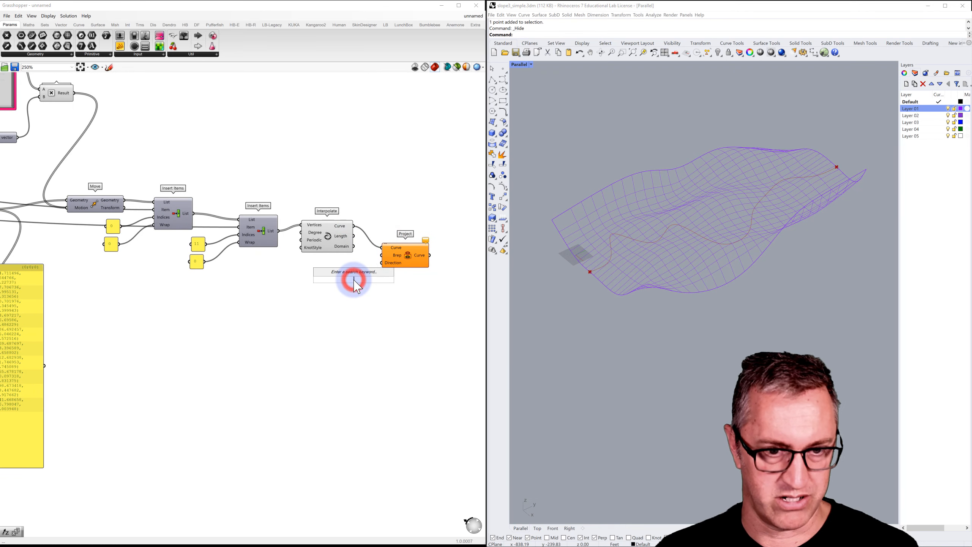
pyautogui.write('z')
pyautogui.click(340, 272)
pyautogui.moveTo(366, 283); pyautogui.dragTo(382, 264)
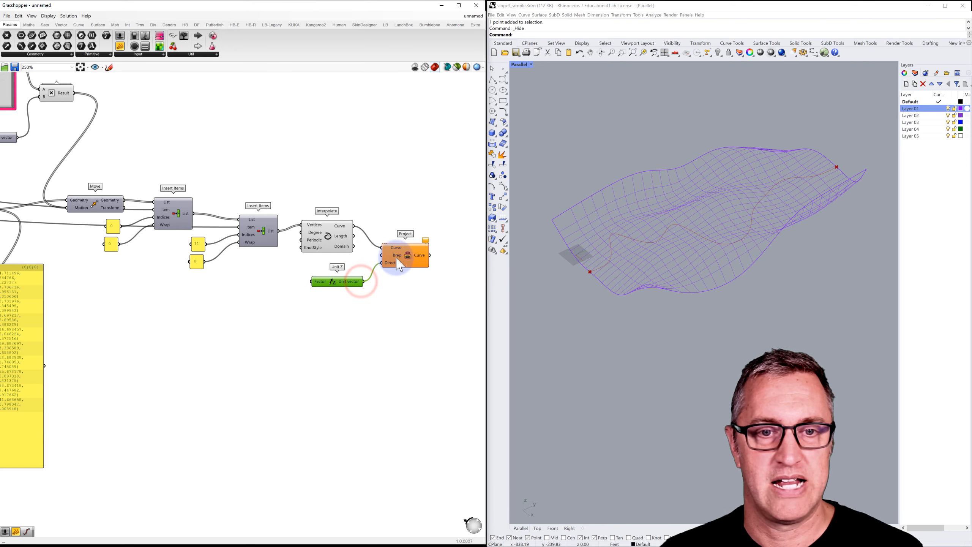
# Connect the terrain Surface parameter at the start of the definition to Project's Brep input
pyautogui.scroll(-6, 387, 265)
pyautogui.scroll(4, 191, 232)
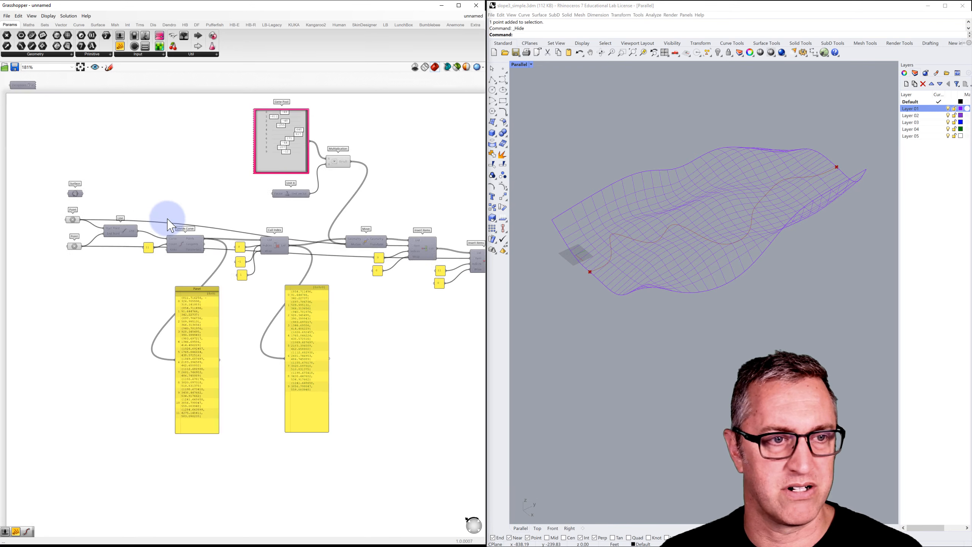
pyautogui.moveTo(148, 206); pyautogui.dragTo(102, 185, button='right')
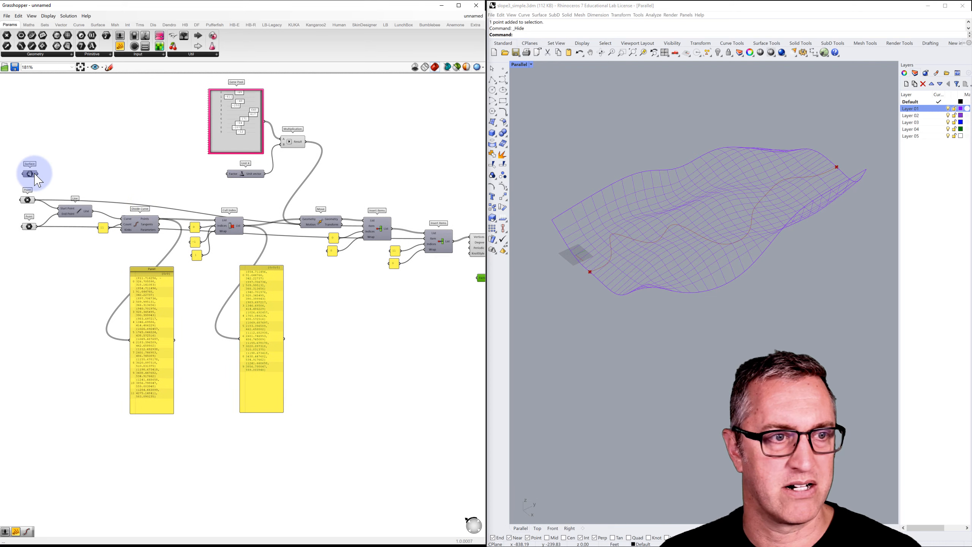
pyautogui.moveTo(82, 196); pyautogui.dragTo(419, 261)
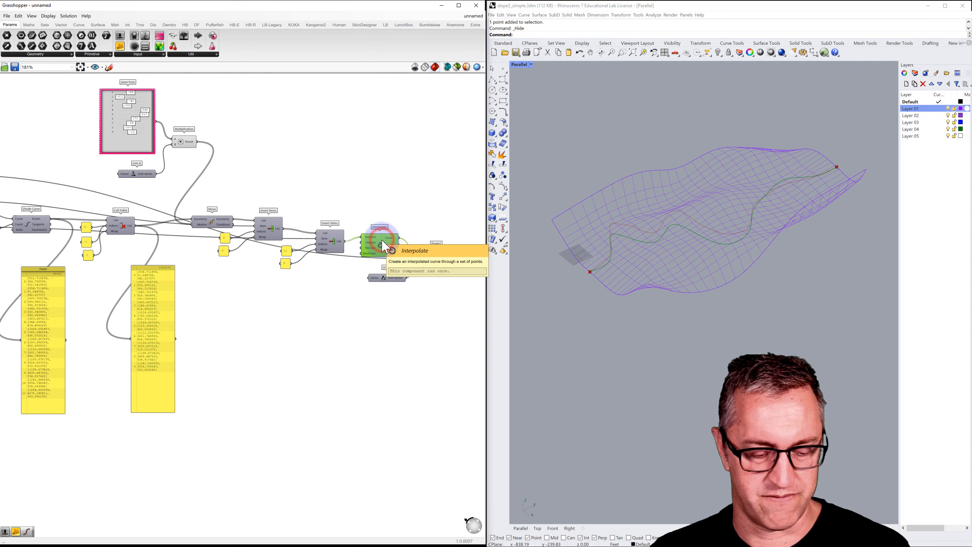
# Hide the Interpolate preview and select Project to inspect the projected path on the terrain surface
pyautogui.click(436, 258)
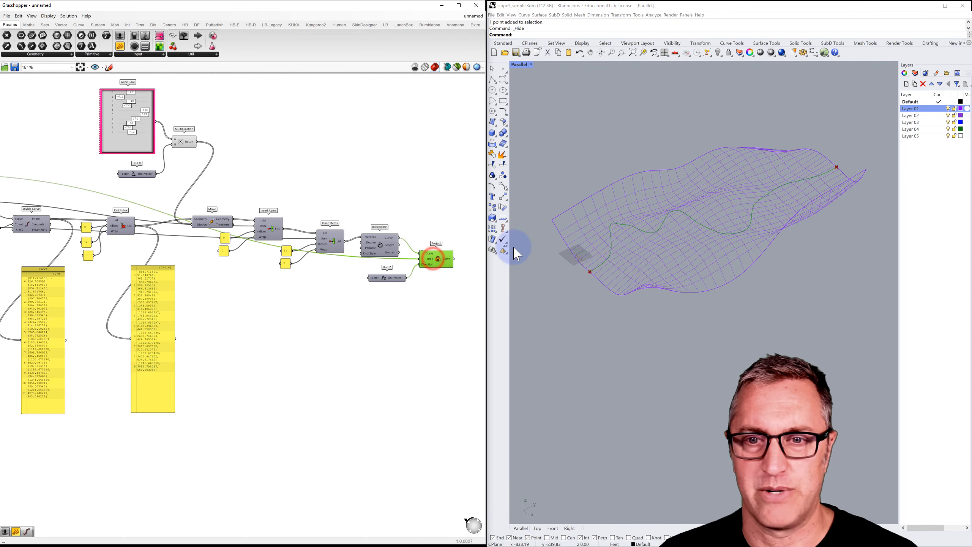
pyautogui.moveTo(615, 279)
pyautogui.mouseDown(button='right')
pyautogui.moveTo(640, 257)
pyautogui.moveTo(640, 280)
pyautogui.moveTo(588, 266)
pyautogui.moveTo(617, 278)
pyautogui.mouseUp(button='right')
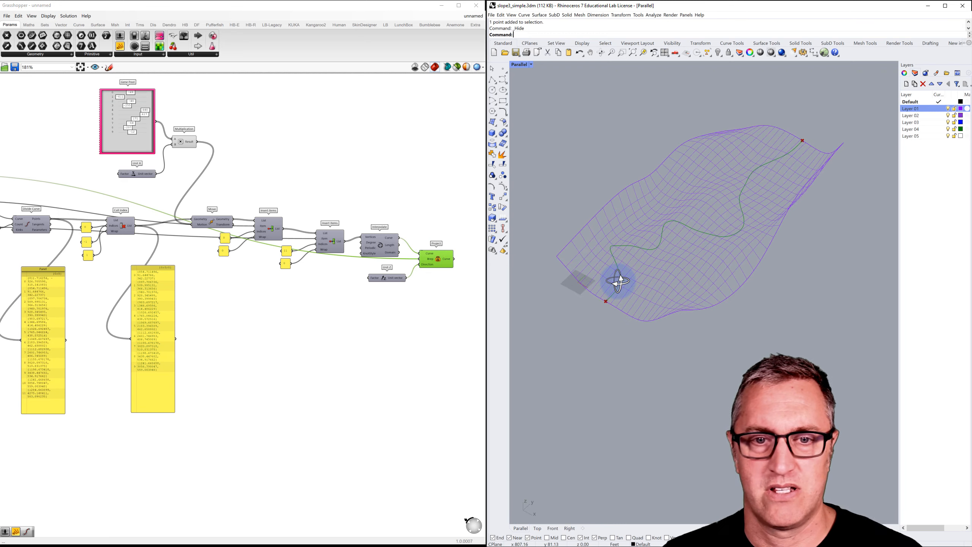
pyautogui.click(467, 304)
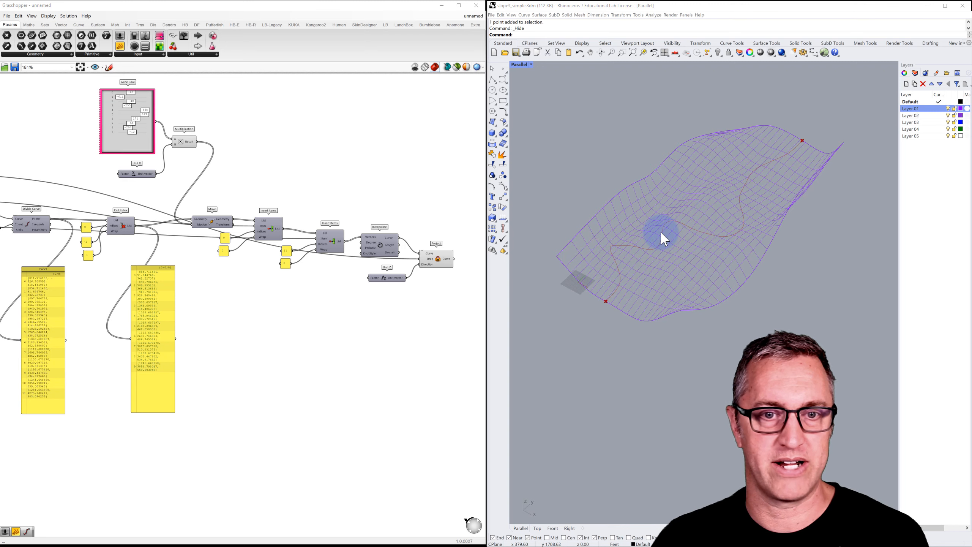
# Add a Divide Curve component after Project and connect the projected Curve to its Curve input
pyautogui.moveTo(451, 286); pyautogui.dragTo(380, 253, button='right')
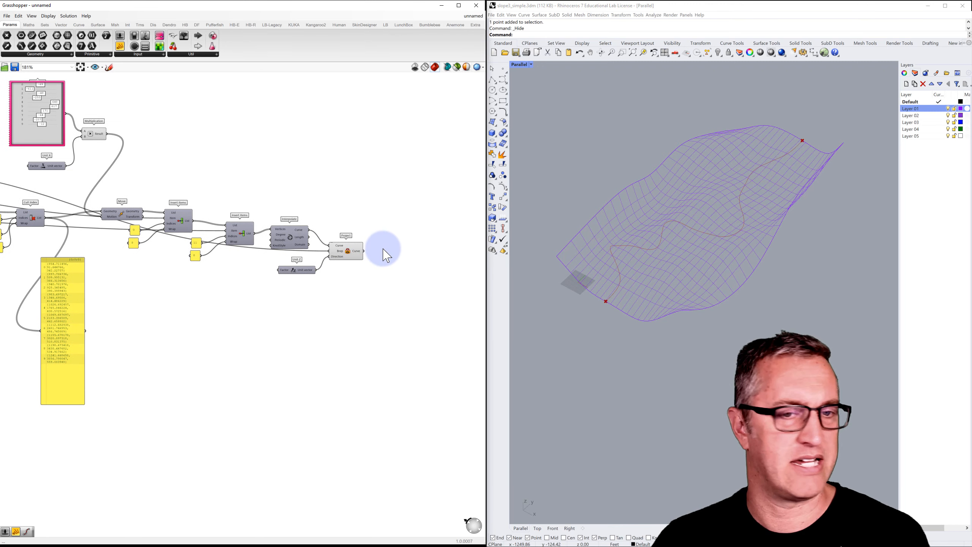
pyautogui.doubleClick(384, 249)
pyautogui.write('div')
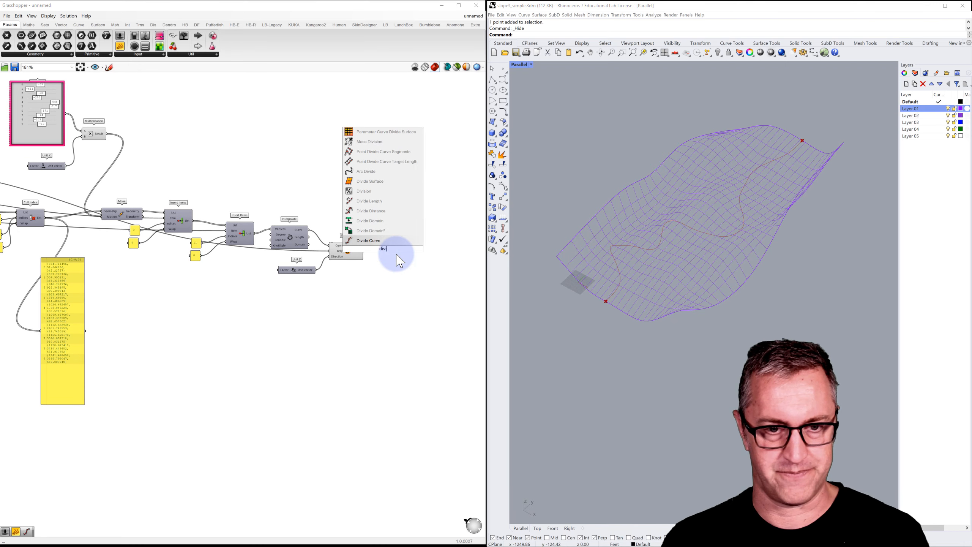
pyautogui.click(385, 242)
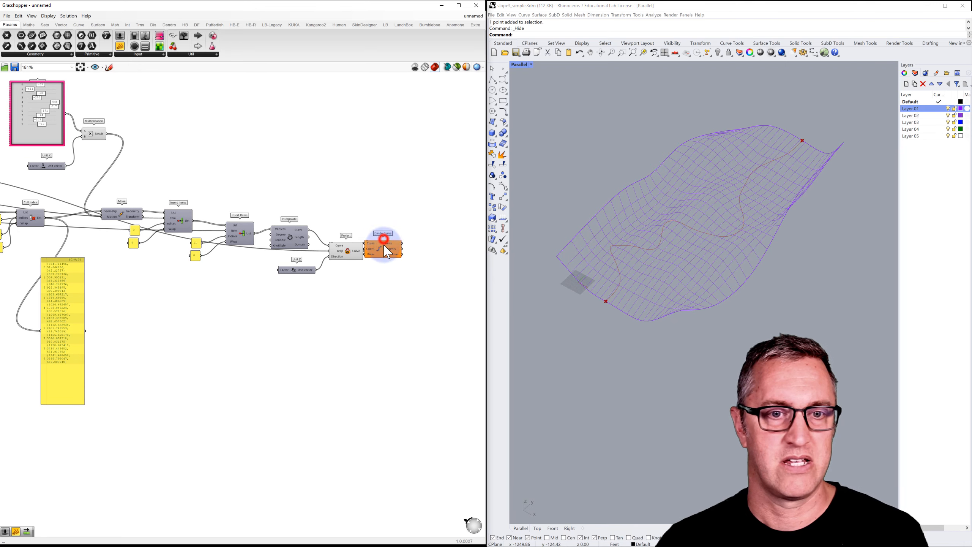
pyautogui.moveTo(383, 248); pyautogui.dragTo(408, 269)
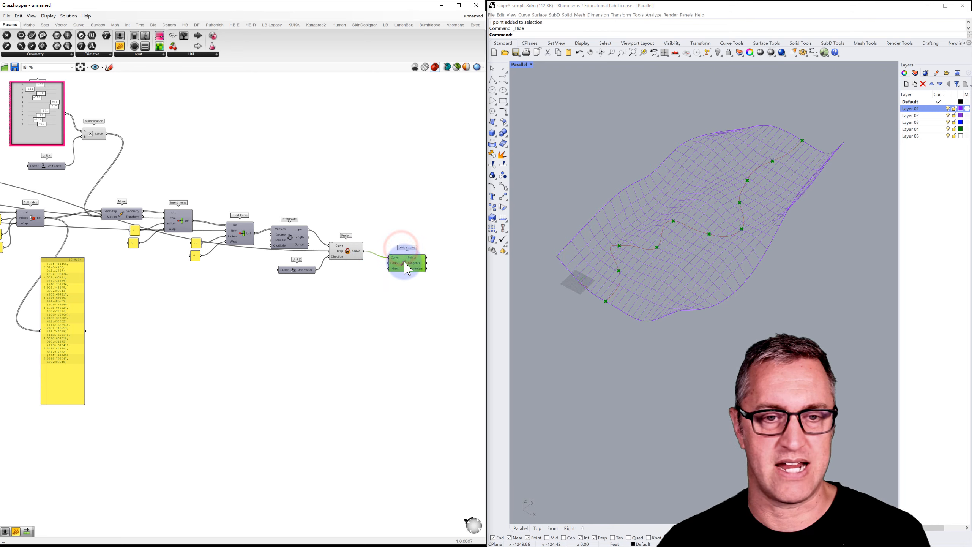
pyautogui.doubleClick(362, 275)
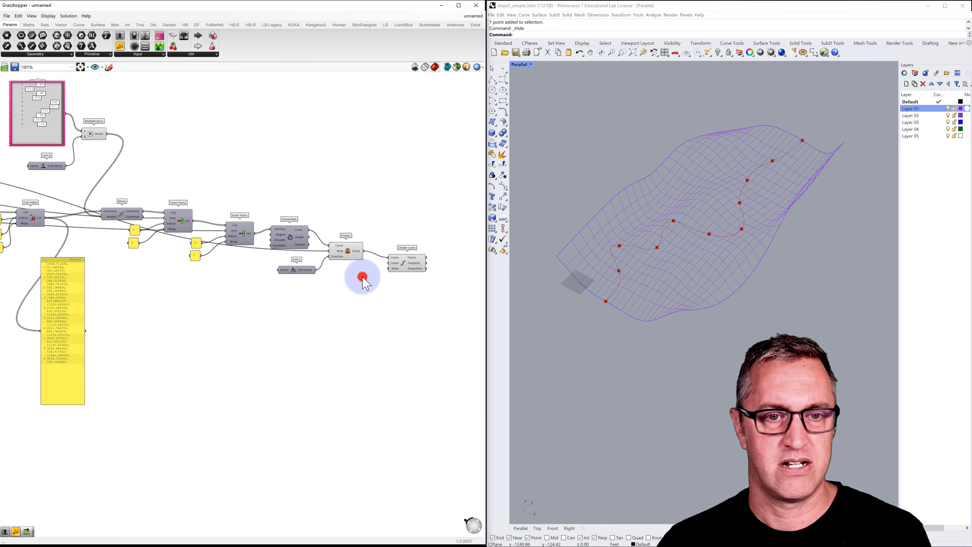
pyautogui.write('//')
pyautogui.click(351, 296)
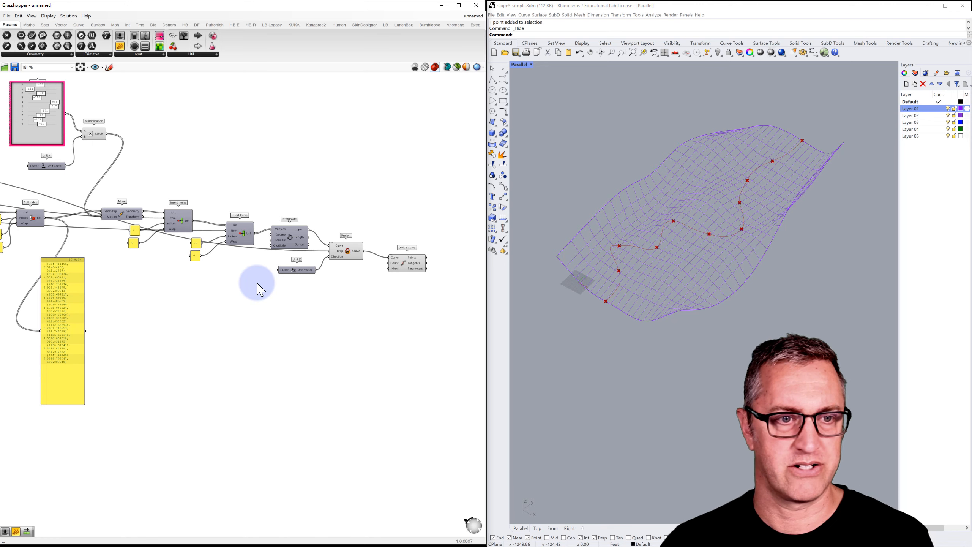
# Duplicate a small value panel beside Divide Curve, set it to 60 and connect it to the Count input
pyautogui.click(193, 257)
pyautogui.click(197, 257)
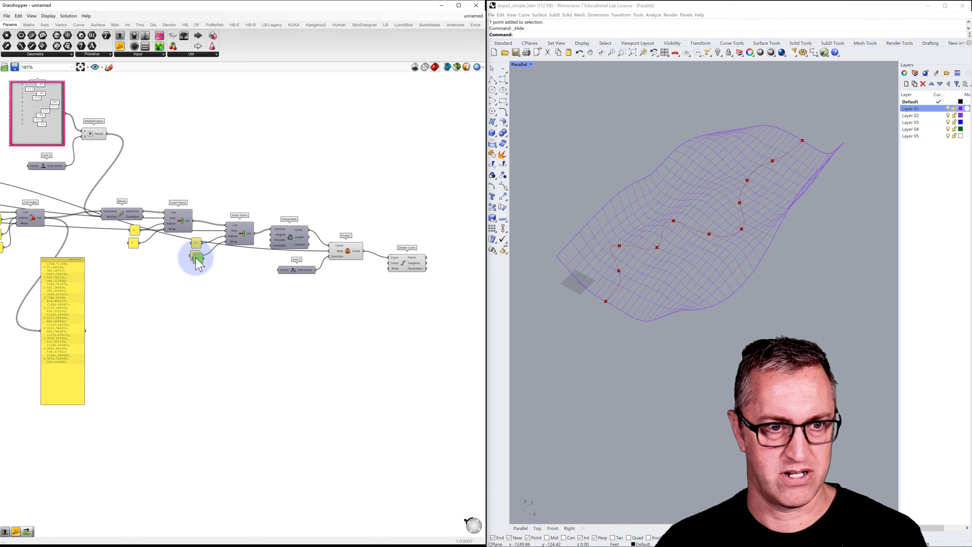
pyautogui.keyDown('alt'); pyautogui.moveTo(197, 259); pyautogui.dragTo(390, 263); pyautogui.keyUp('alt')
pyautogui.doubleClick(362, 278)
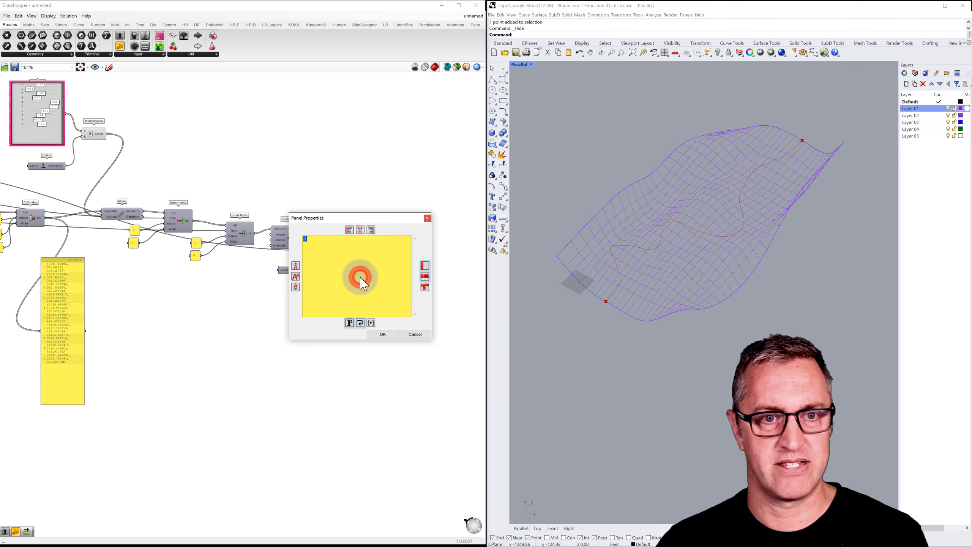
pyautogui.write('60')
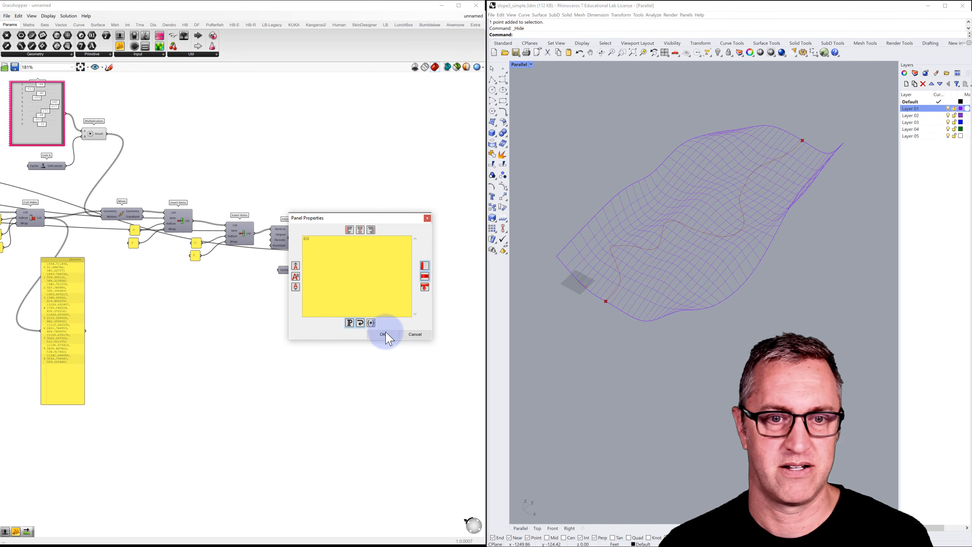
pyautogui.click(384, 333)
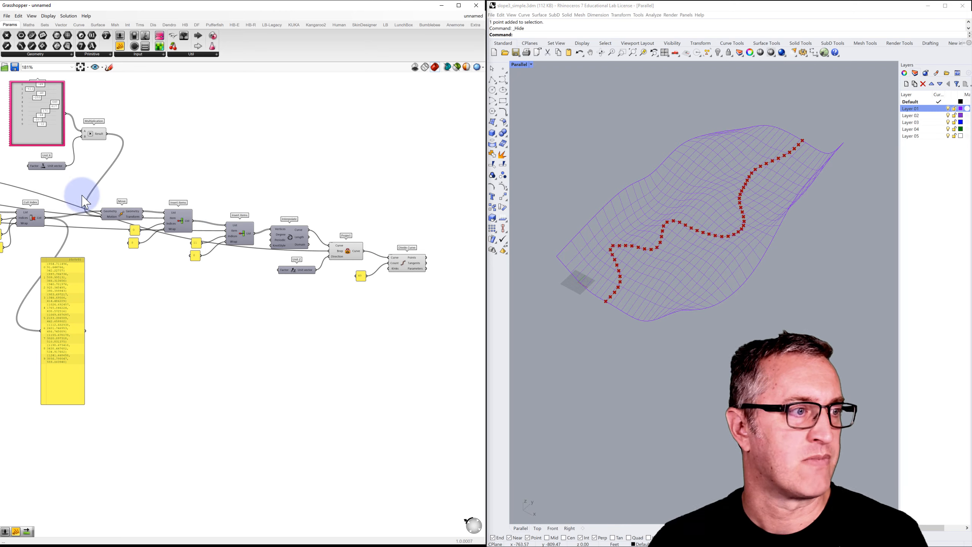
# Hide the Project component's preview so only the division points display on the terrain
pyautogui.moveTo(446, 249); pyautogui.dragTo(322, 243, button='right')
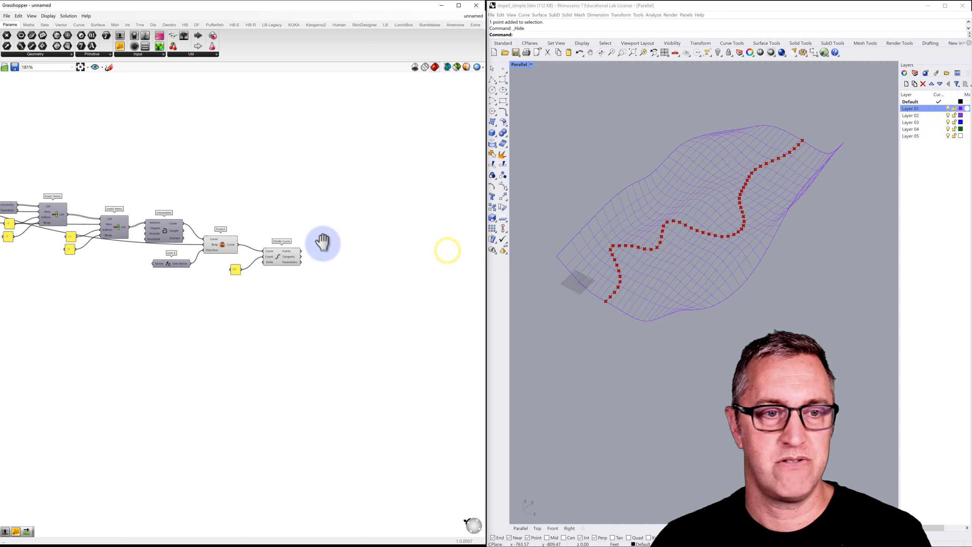
pyautogui.click(225, 249)
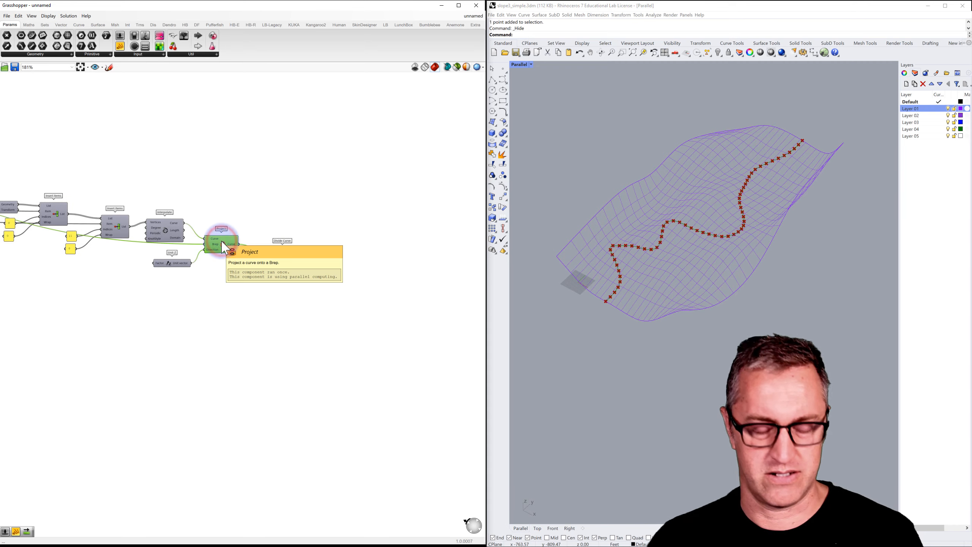
pyautogui.click(278, 219)
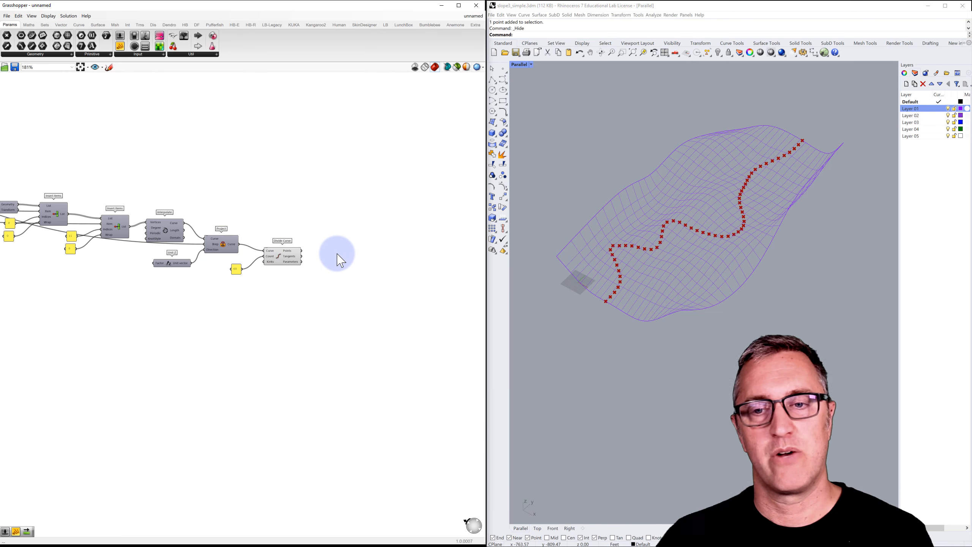
pyautogui.scroll(5, 610, 303)
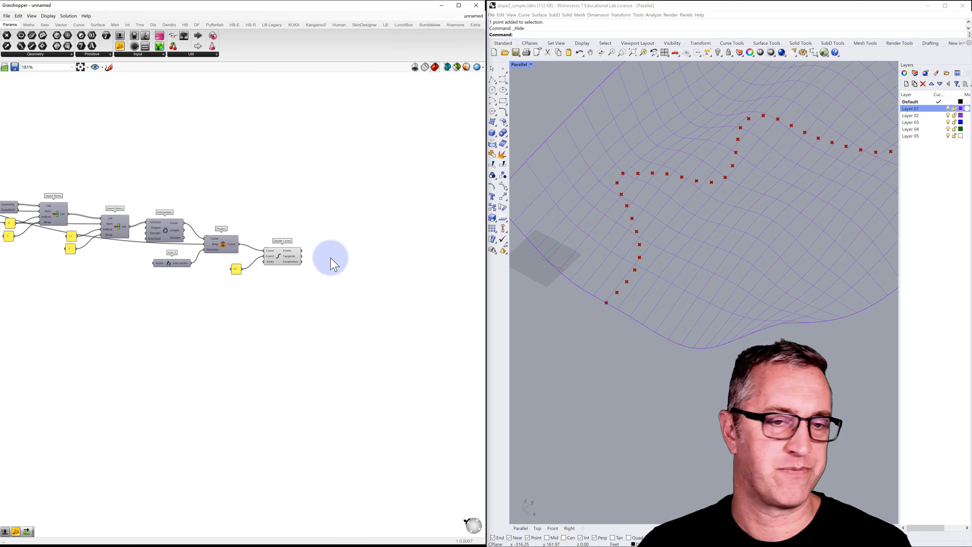
# Add a Line component after Divide Curve and connect the division Points to its Start Point input
pyautogui.doubleClick(414, 283)
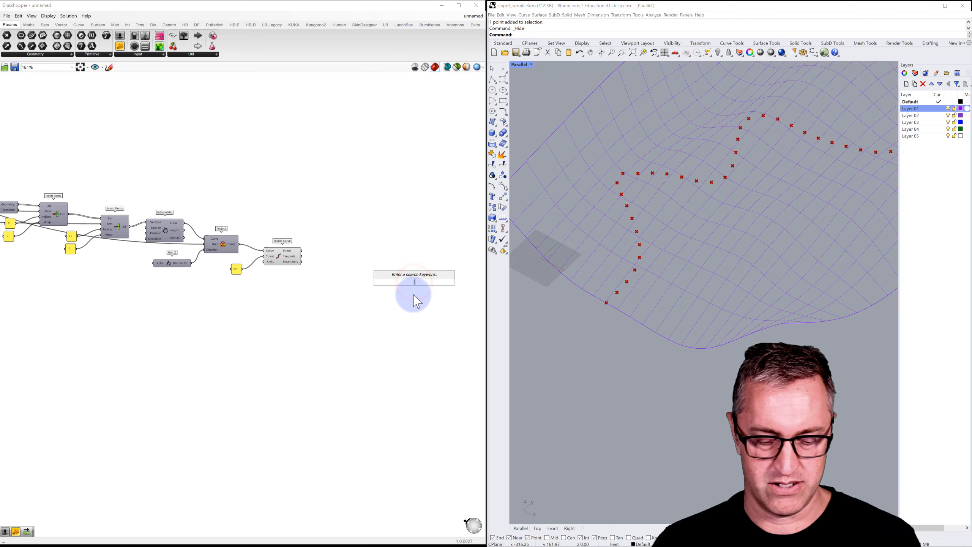
pyautogui.write('line')
pyautogui.click(395, 265)
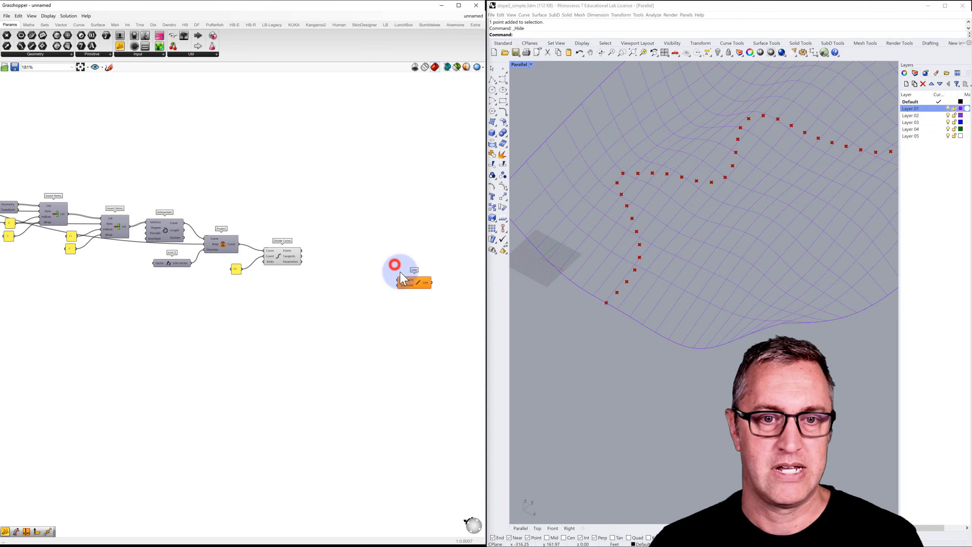
pyautogui.moveTo(408, 282); pyautogui.dragTo(408, 278)
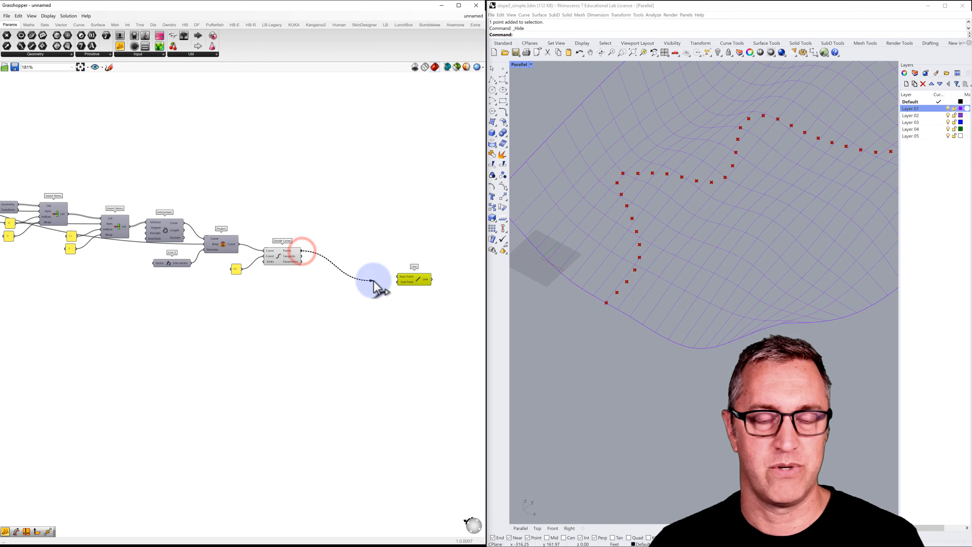
pyautogui.moveTo(374, 281); pyautogui.dragTo(395, 277)
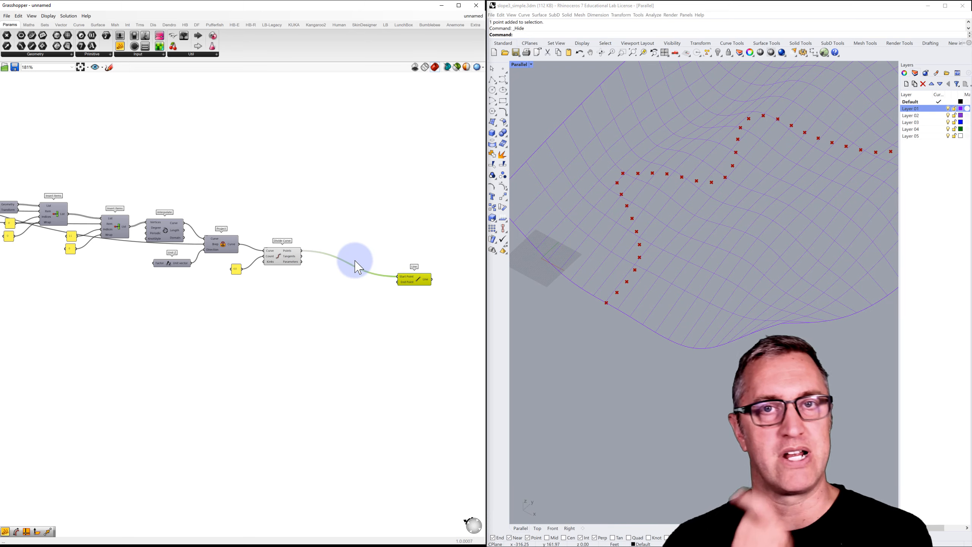
# Add a Shift List component above Line and connect Divide Curve's Points output to its List input
pyautogui.doubleClick(349, 231)
pyautogui.write('shift')
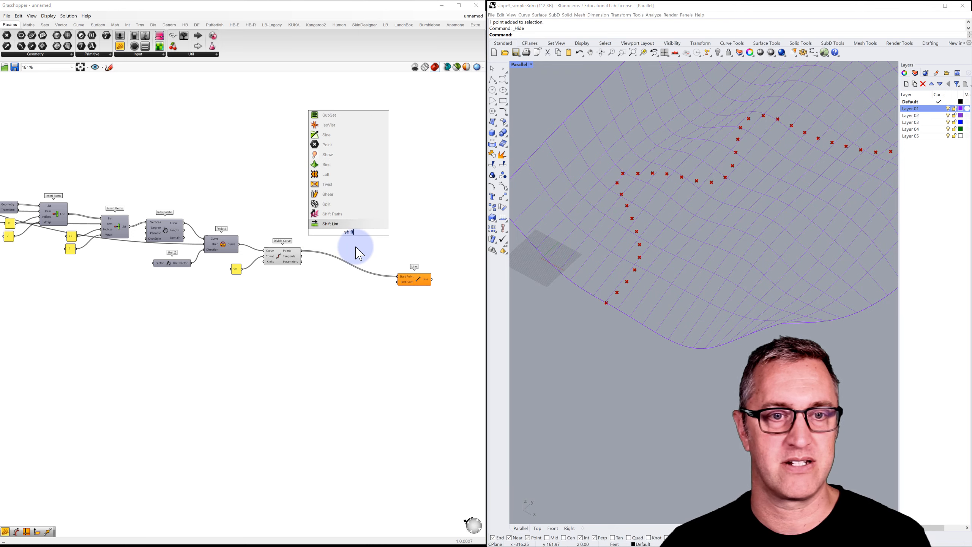
pyautogui.click(335, 226)
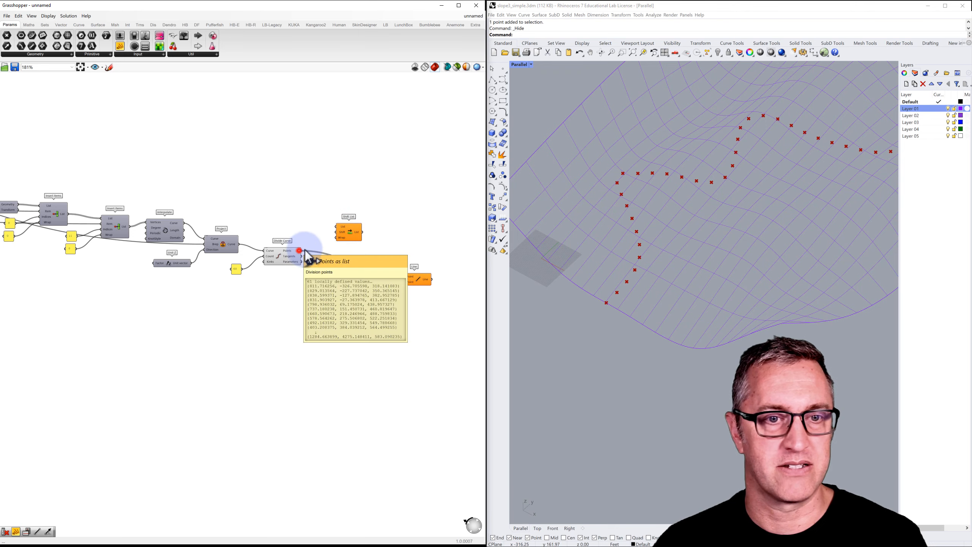
pyautogui.moveTo(301, 251); pyautogui.dragTo(361, 238)
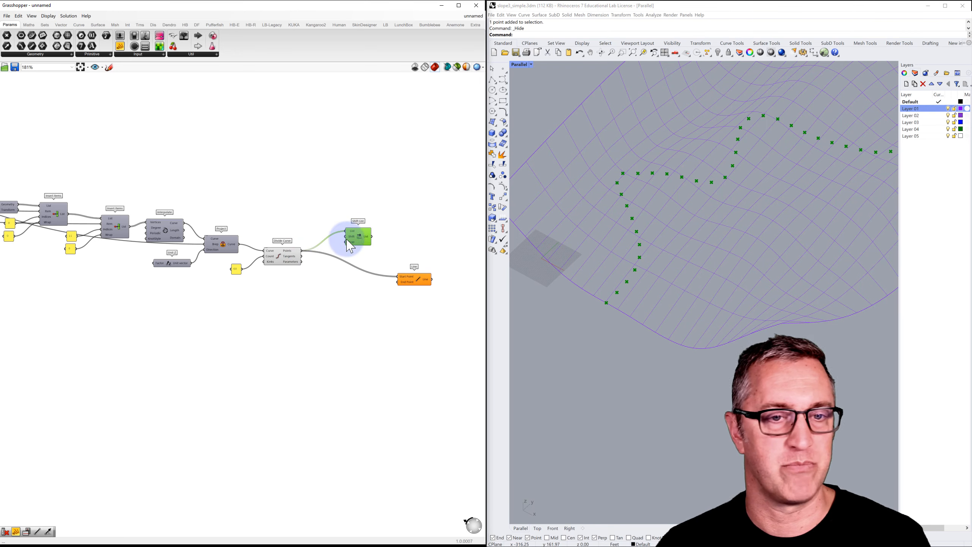
# Duplicate the count panel beside Shift List, set it to 1 and connect it to the Shift input
pyautogui.click(236, 272)
pyautogui.moveTo(238, 274); pyautogui.dragTo(327, 234)
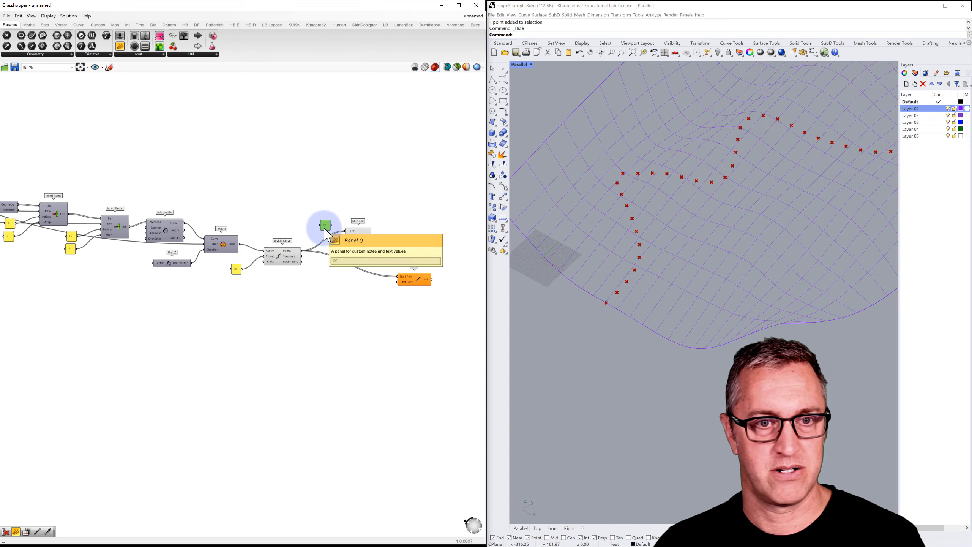
pyautogui.doubleClick(325, 226)
pyautogui.write('1')
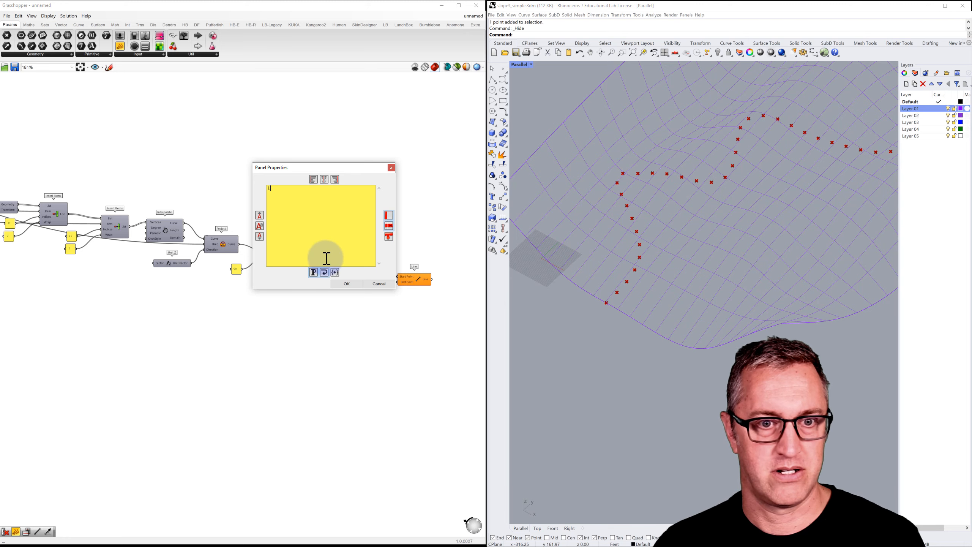
pyautogui.click(338, 283)
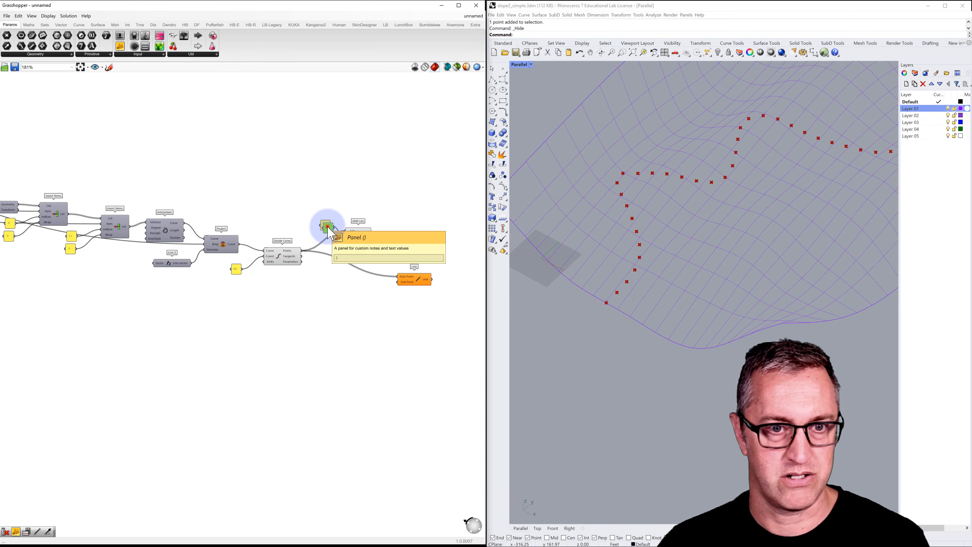
# Duplicate the shift value panel, set the copy to 0 and connect it to Shift List's Wrap input
pyautogui.moveTo(328, 232)
pyautogui.keyDown('alt'); pyautogui.mouseDown()
pyautogui.moveTo(333, 255)
pyautogui.moveTo(326, 244)
pyautogui.mouseUp(); pyautogui.keyUp('alt')
pyautogui.doubleClick(324, 245)
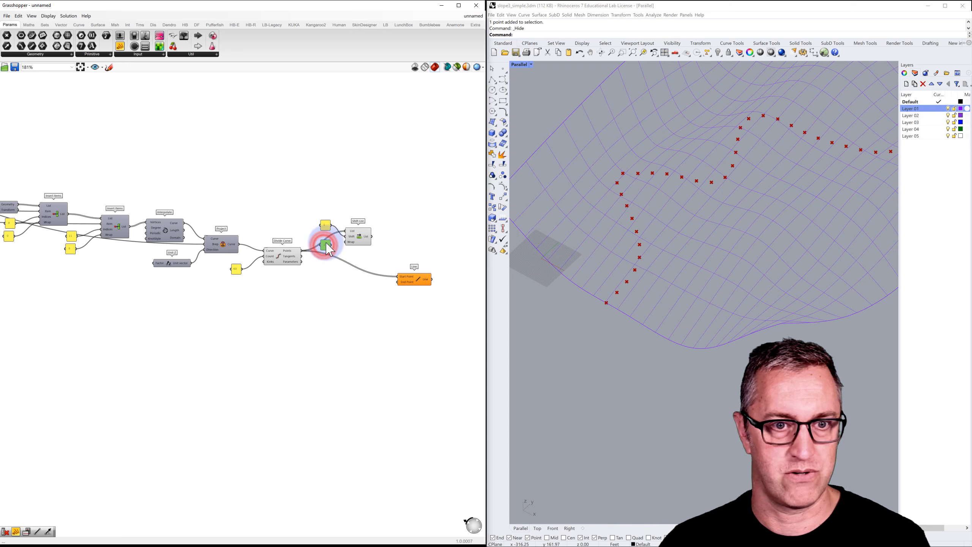
pyautogui.write('0')
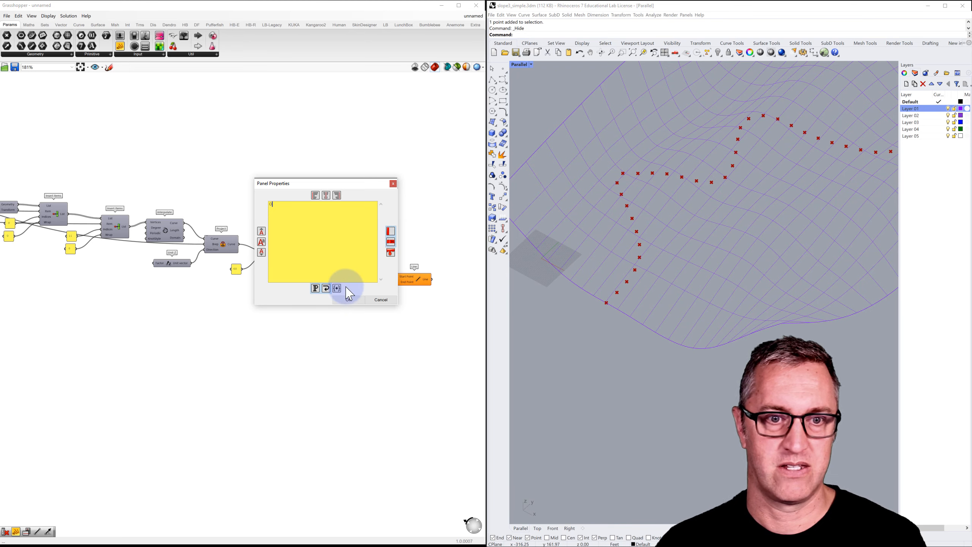
pyautogui.click(337, 298)
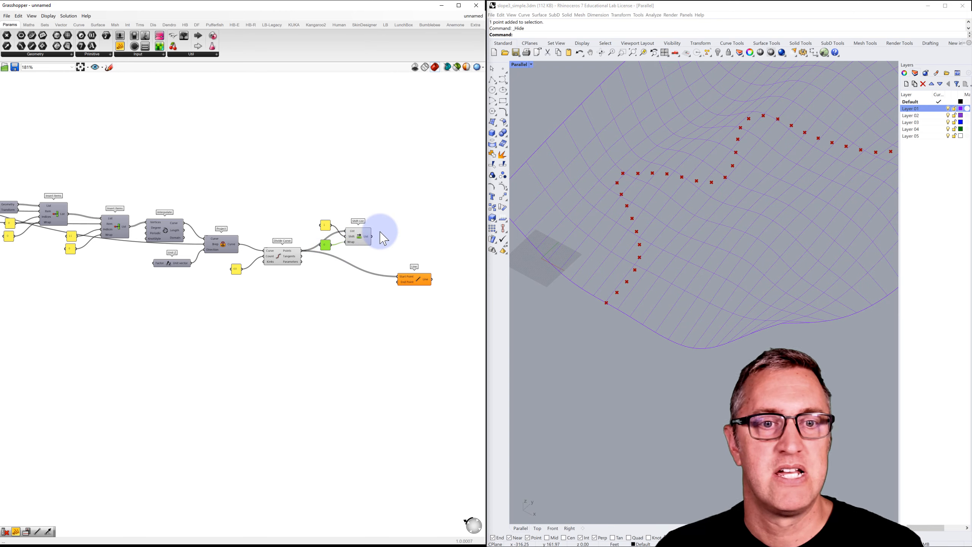
# Compare the Shift List points with the original division points and connect the shifted list to Line's End Point input
pyautogui.click(362, 235)
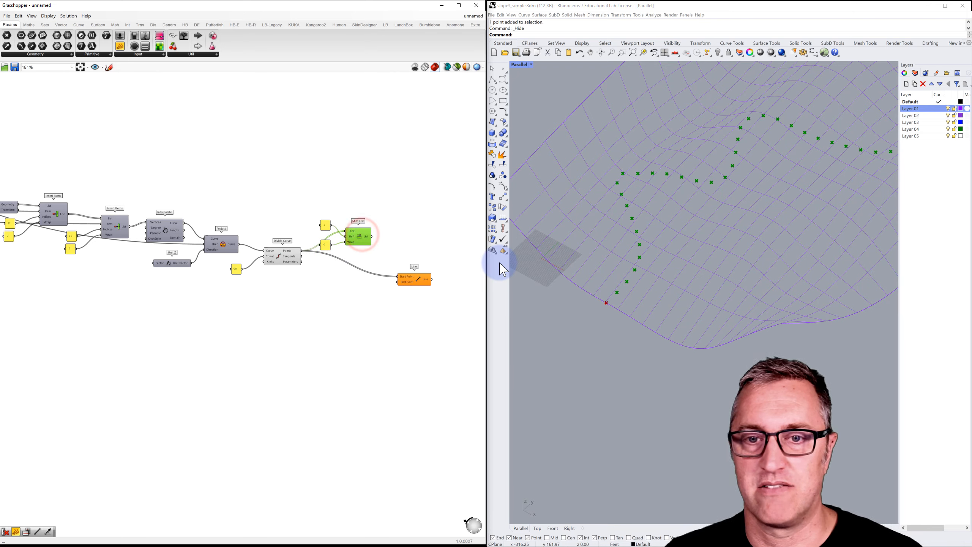
pyautogui.scroll(-6, 621, 257)
pyautogui.keyDown('shift'); pyautogui.moveTo(645, 243); pyautogui.dragTo(618, 258, button='right'); pyautogui.keyUp('shift')
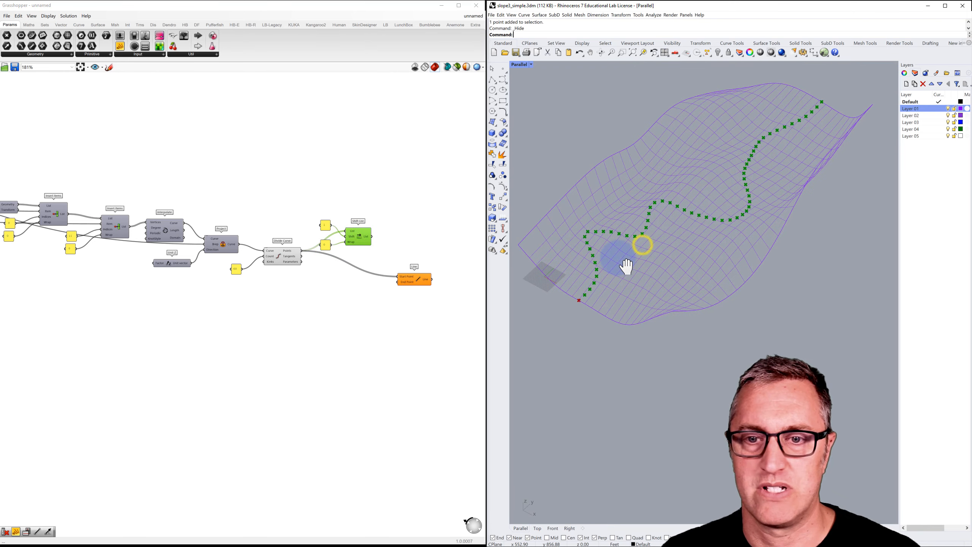
pyautogui.click(282, 253)
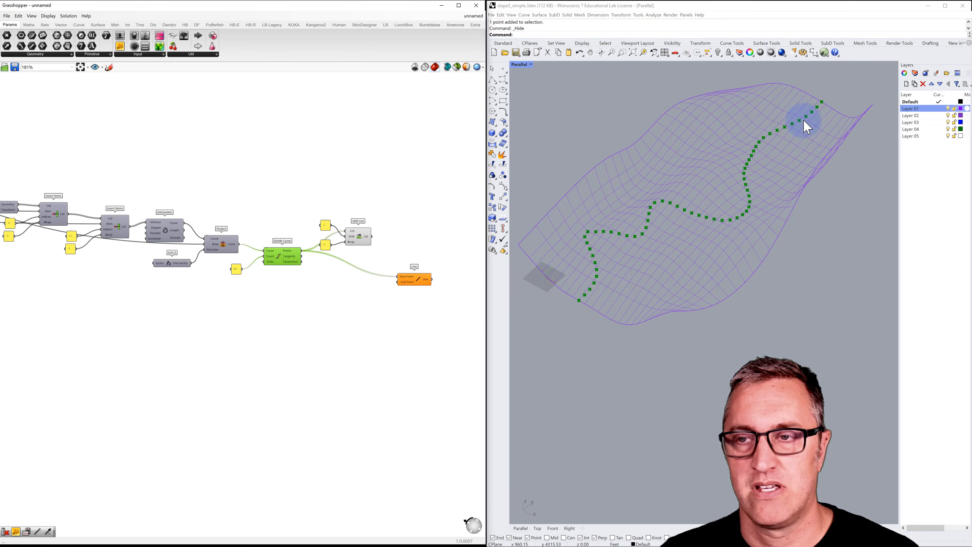
pyautogui.click(359, 238)
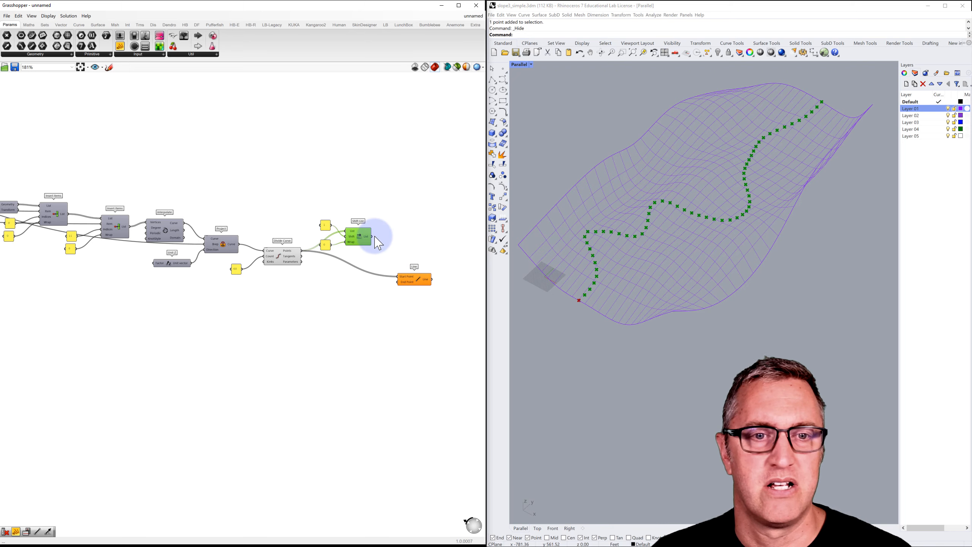
pyautogui.moveTo(372, 236); pyautogui.dragTo(399, 282)
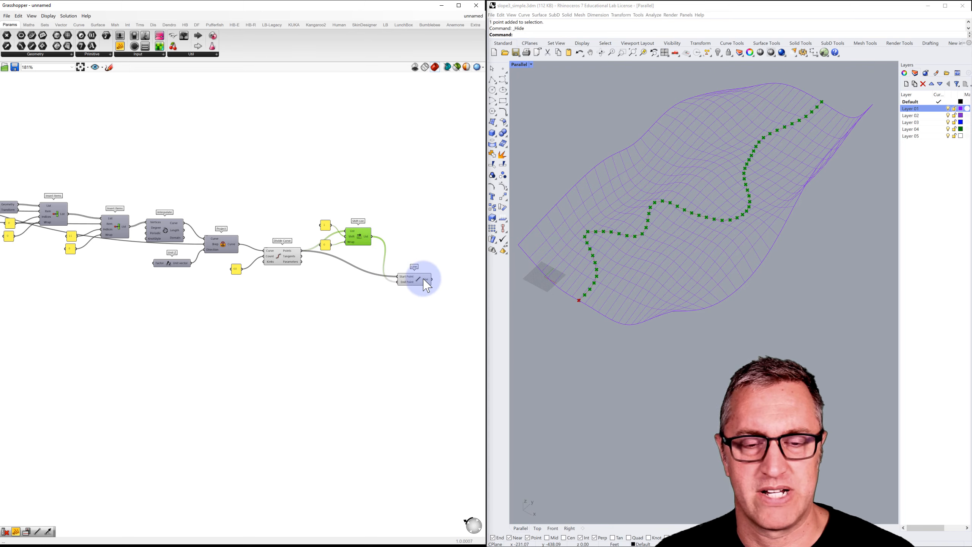
pyautogui.moveTo(424, 279)
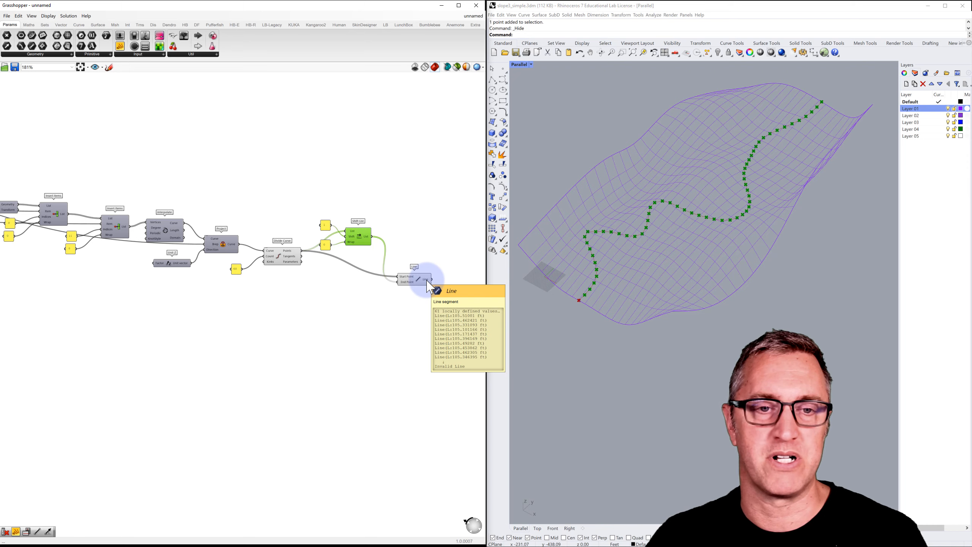
pyautogui.click(425, 248)
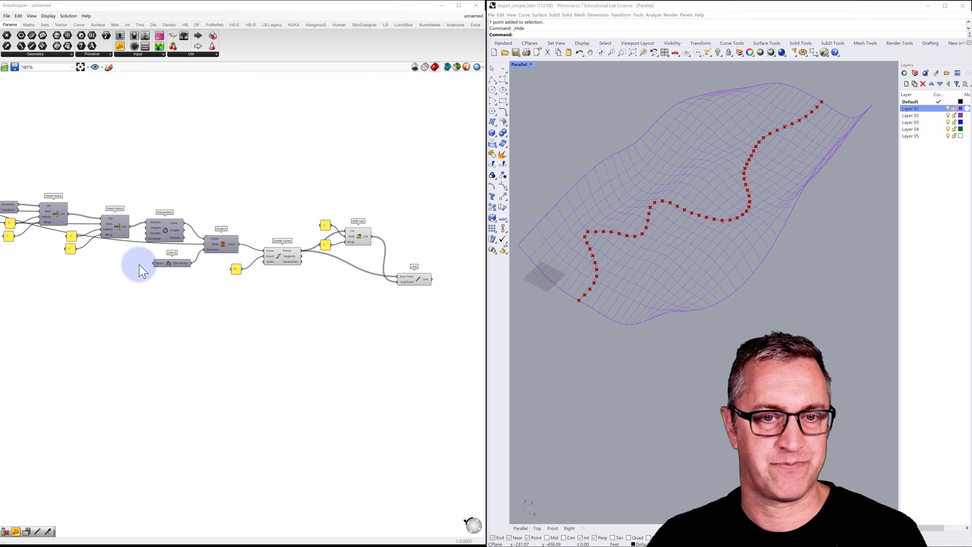
# Reposition Line, add a Cull Index component after it and connect the Line output to its List input
pyautogui.click(413, 275)
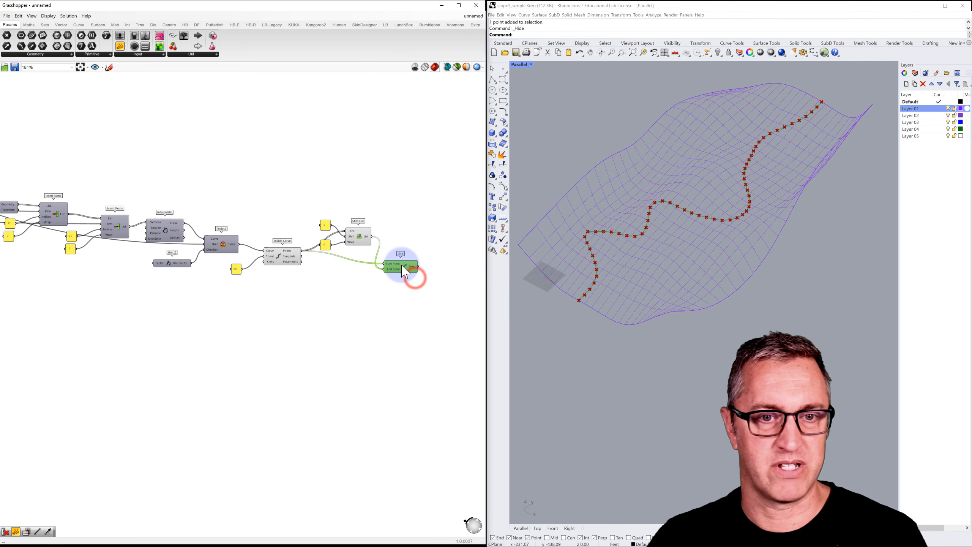
pyautogui.moveTo(413, 237); pyautogui.dragTo(347, 250, button='right')
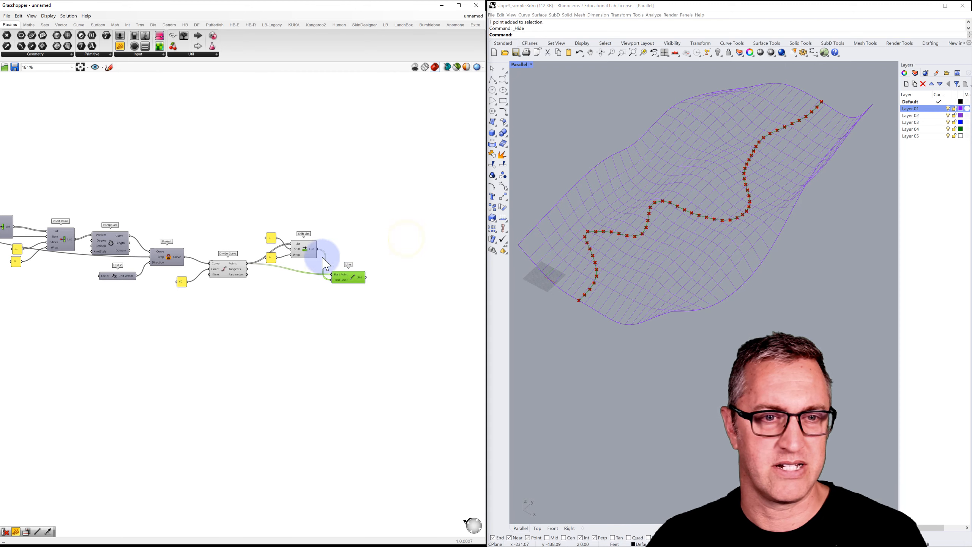
pyautogui.moveTo(340, 277); pyautogui.dragTo(354, 288)
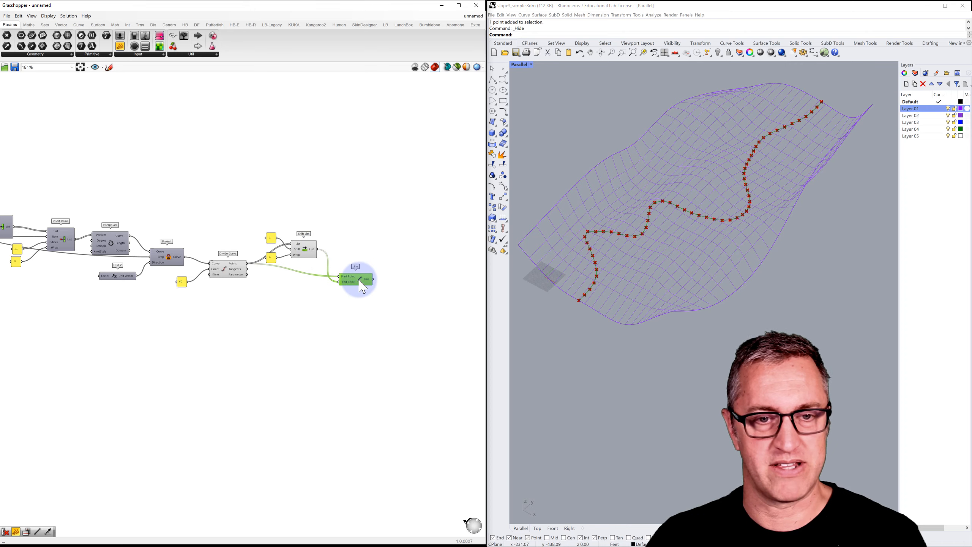
pyautogui.doubleClick(409, 290)
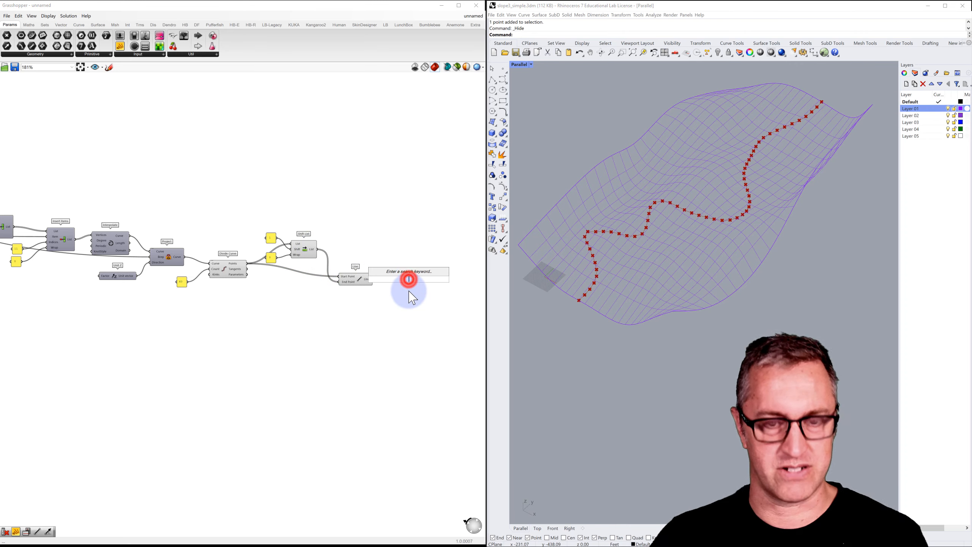
pyautogui.write('cull')
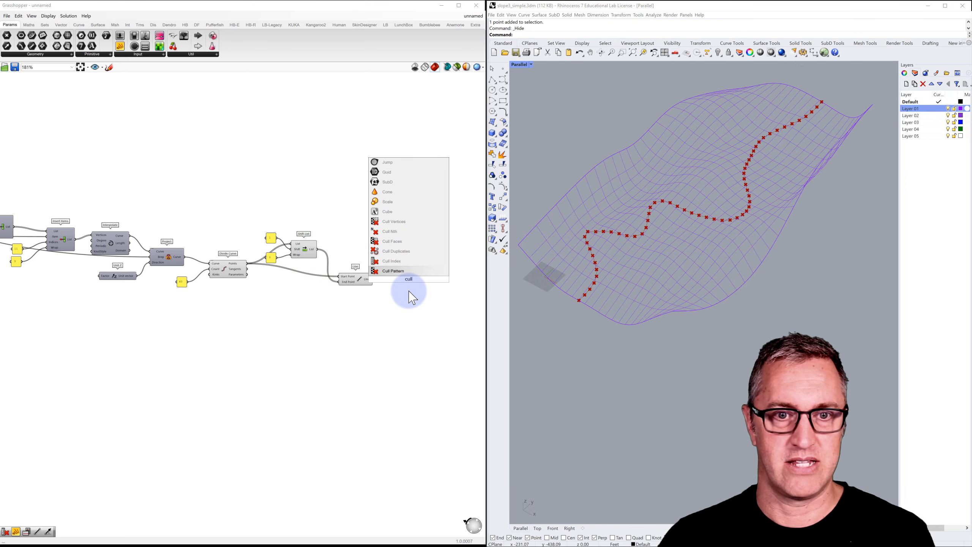
pyautogui.click(403, 261)
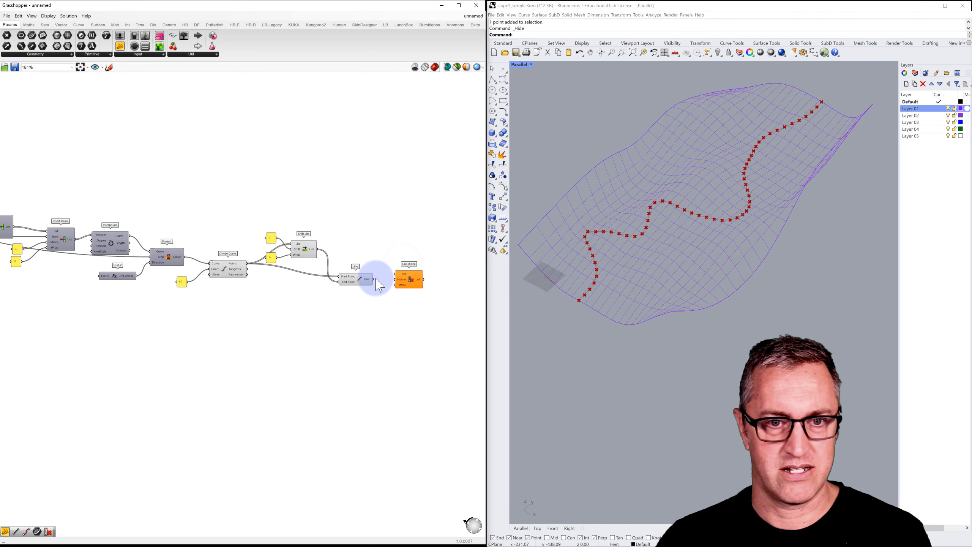
pyautogui.moveTo(374, 280); pyautogui.dragTo(397, 274)
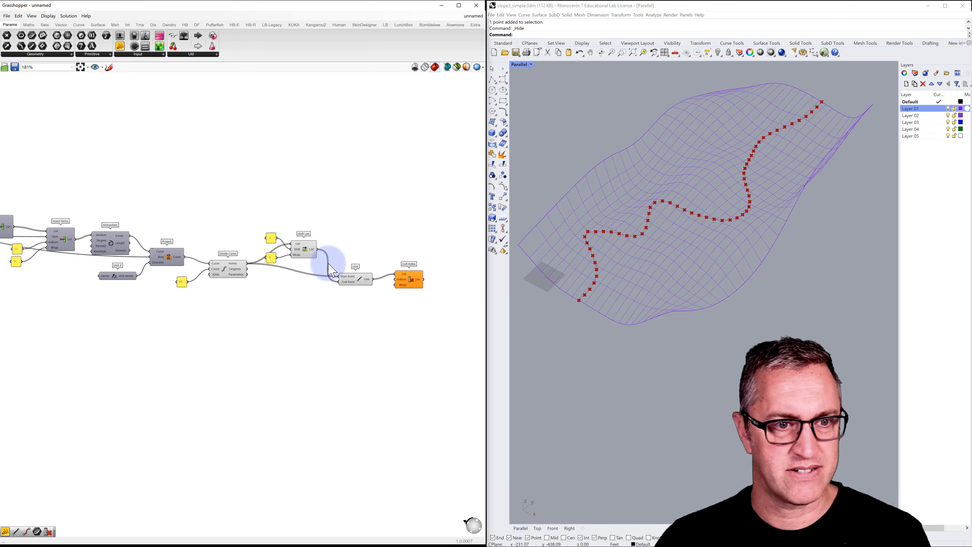
# Connect the division count panel to Cull Index's Indices input and hide the previews of Line, Shift List and Divide Curve
pyautogui.moveTo(274, 287); pyautogui.dragTo(404, 291)
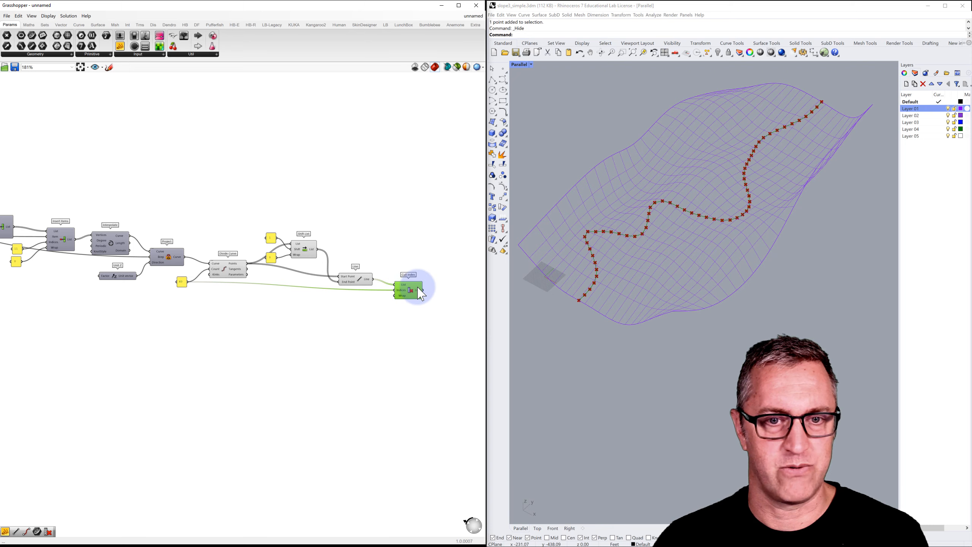
pyautogui.moveTo(421, 295)
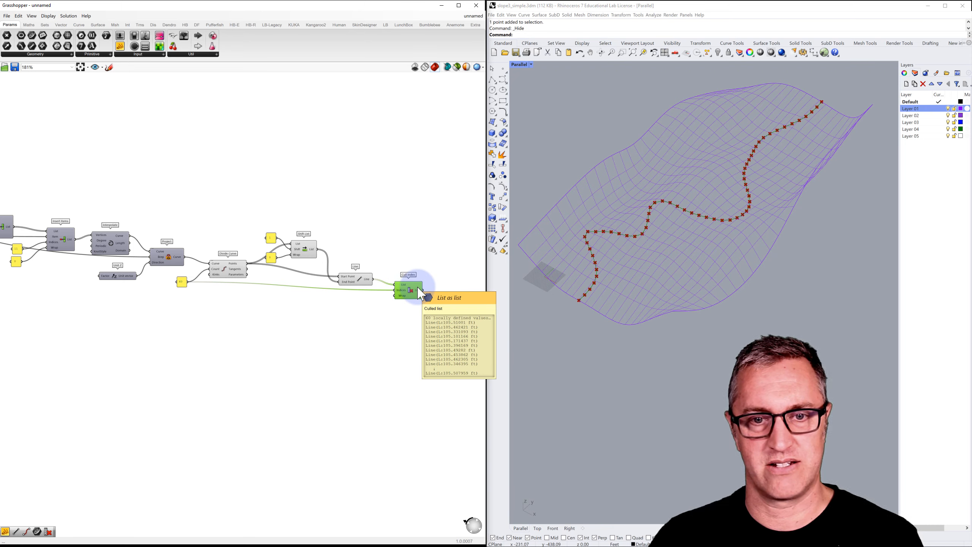
pyautogui.click(360, 280)
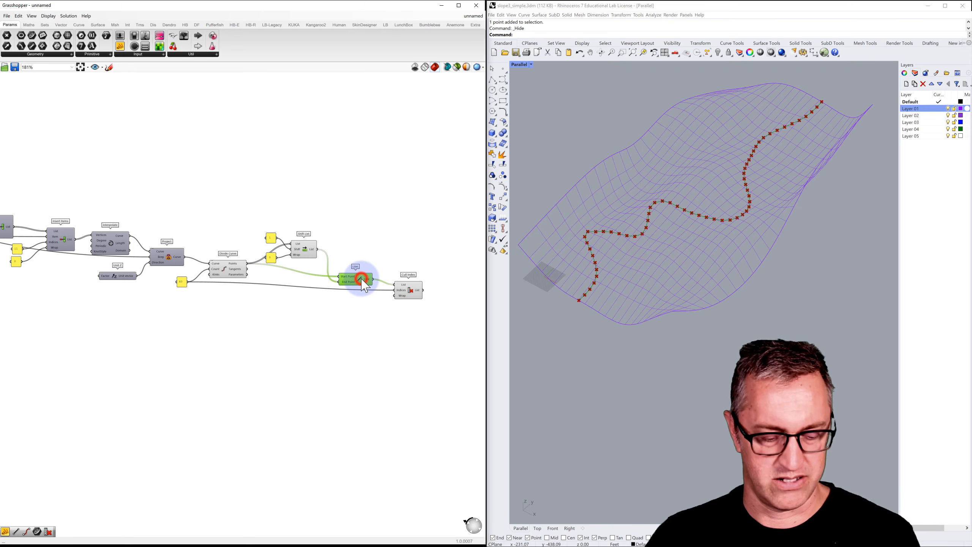
pyautogui.click(304, 248)
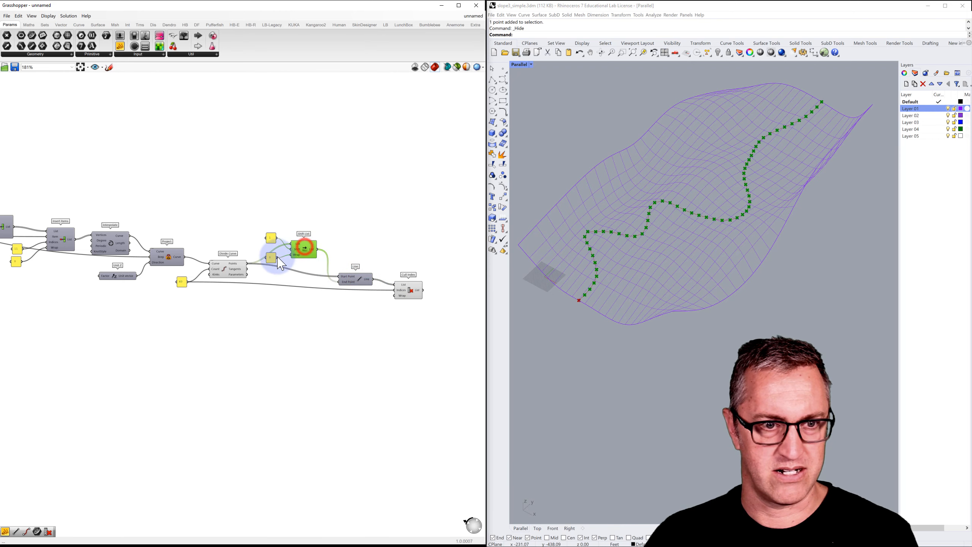
pyautogui.click(234, 279)
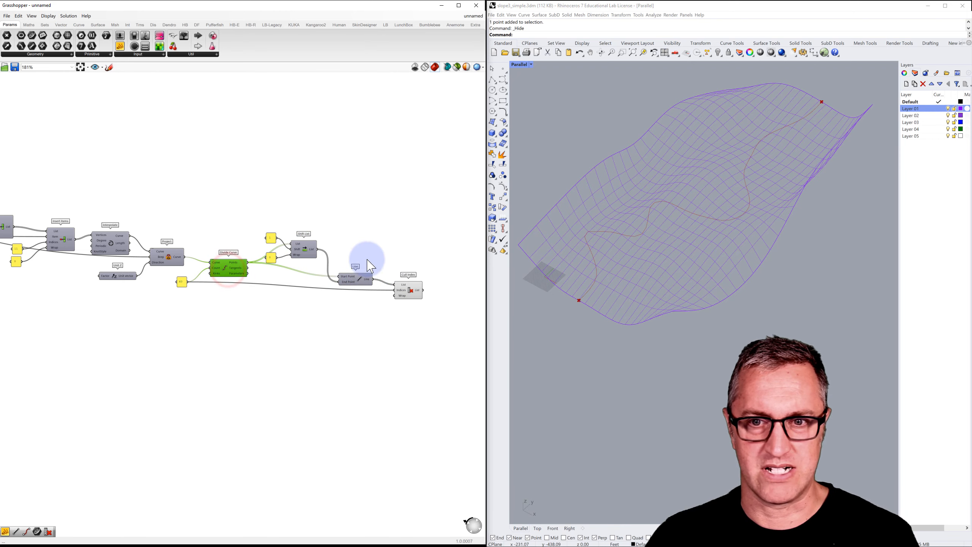
pyautogui.scroll(3, 586, 291)
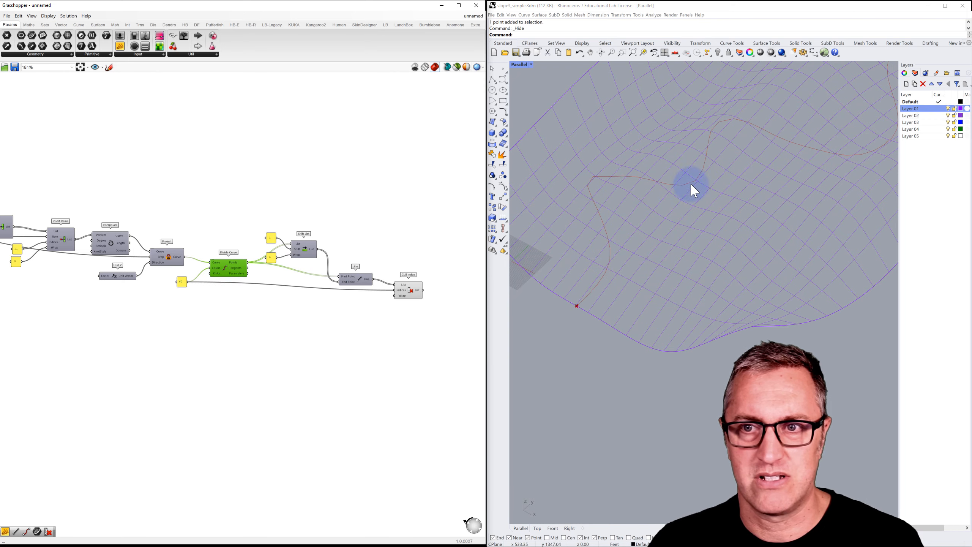
# Add a transform Project component after Cull Index and connect the culled line list to its Geometry input
pyautogui.scroll(-4, 408, 243)
pyautogui.moveTo(408, 244); pyautogui.dragTo(343, 243, button='right')
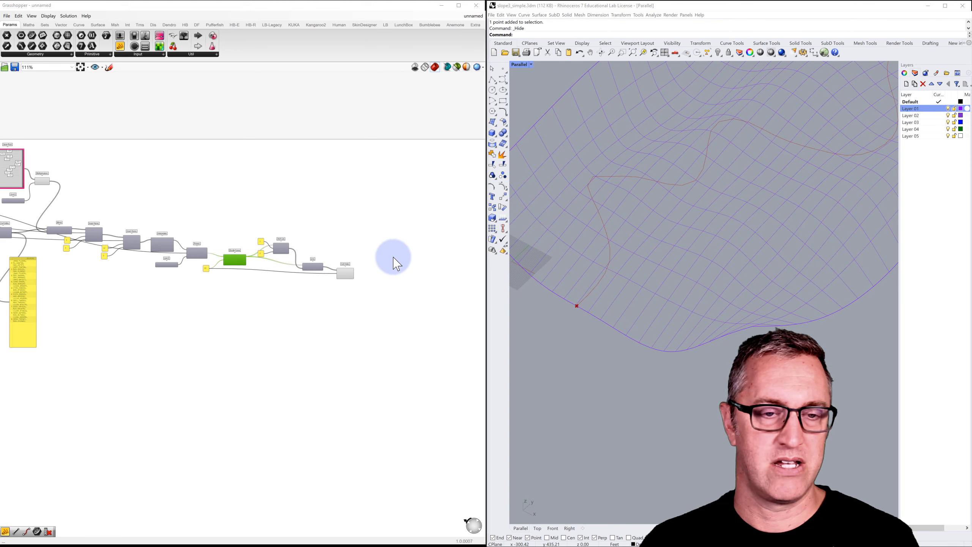
pyautogui.moveTo(314, 249); pyautogui.dragTo(219, 248, button='right')
pyautogui.scroll(3, 268, 250)
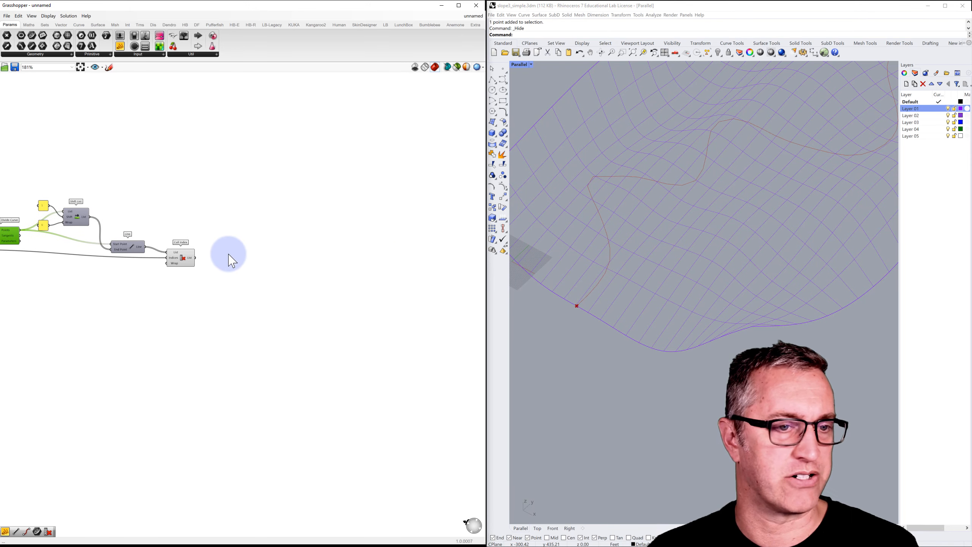
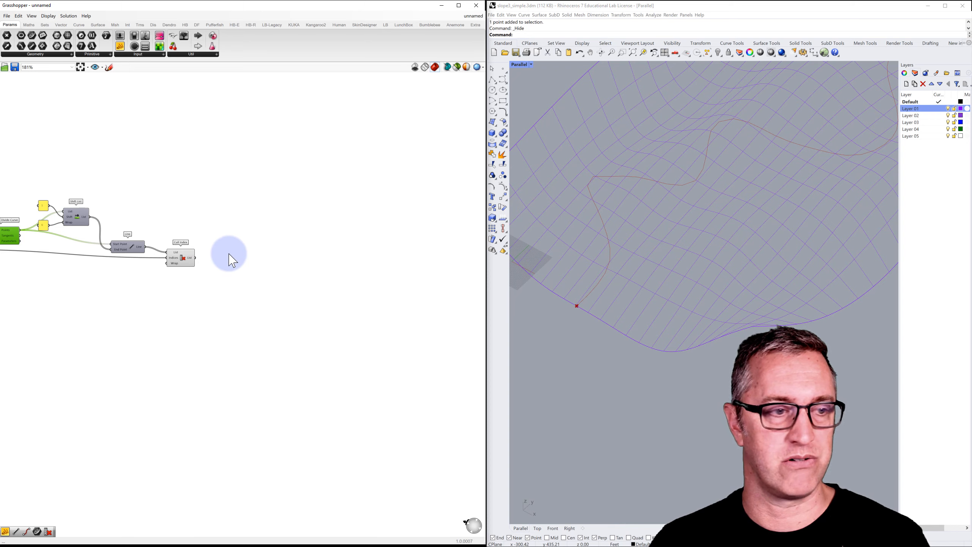
pyautogui.click(181, 258)
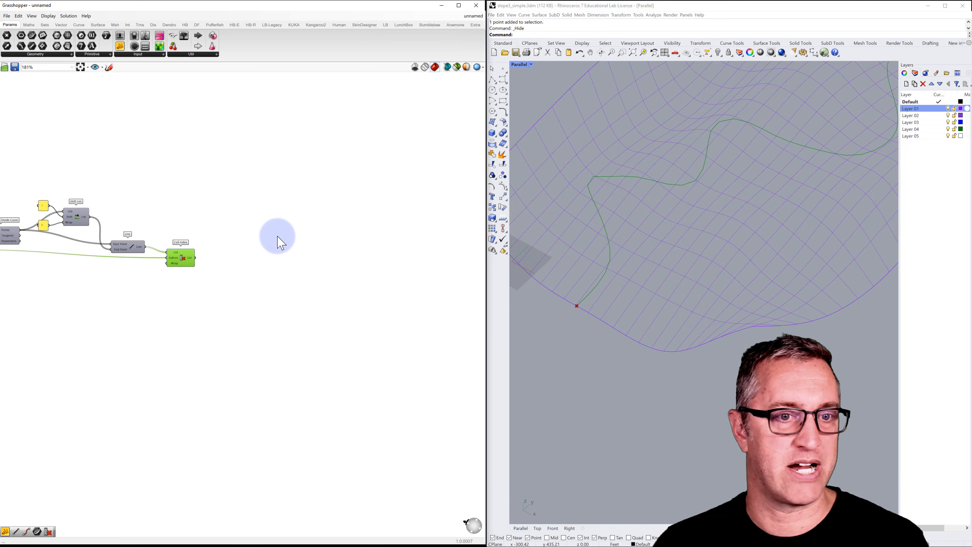
pyautogui.doubleClick(255, 235)
pyautogui.write('p')
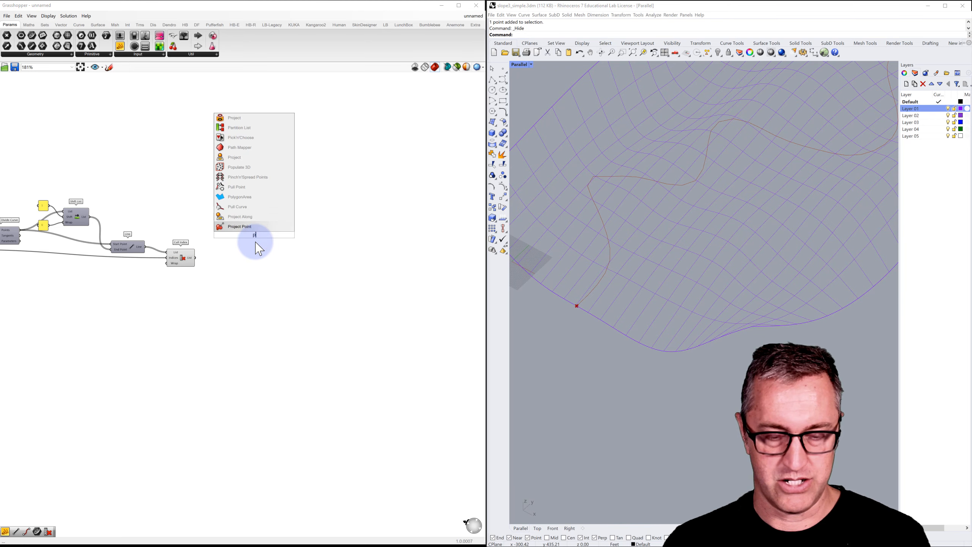
pyautogui.write('ro')
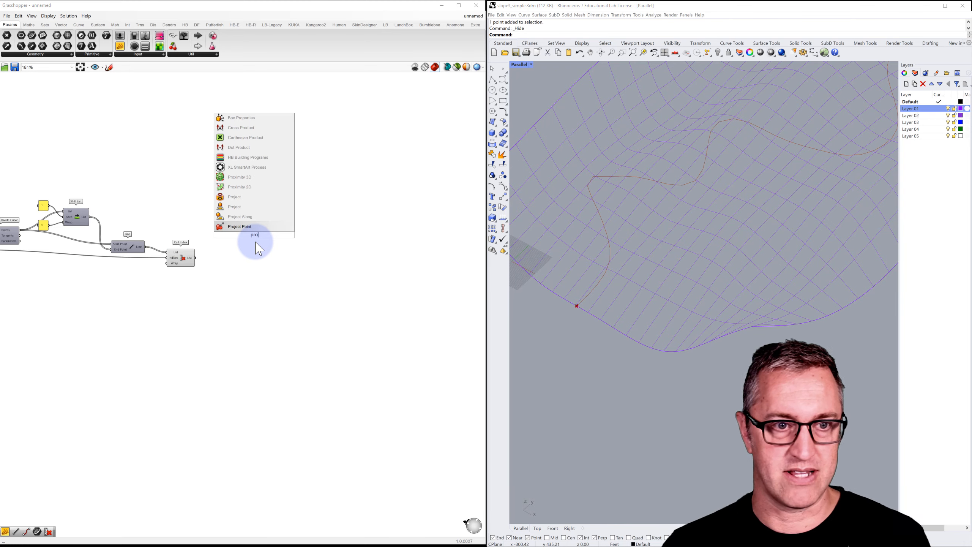
pyautogui.click(237, 208)
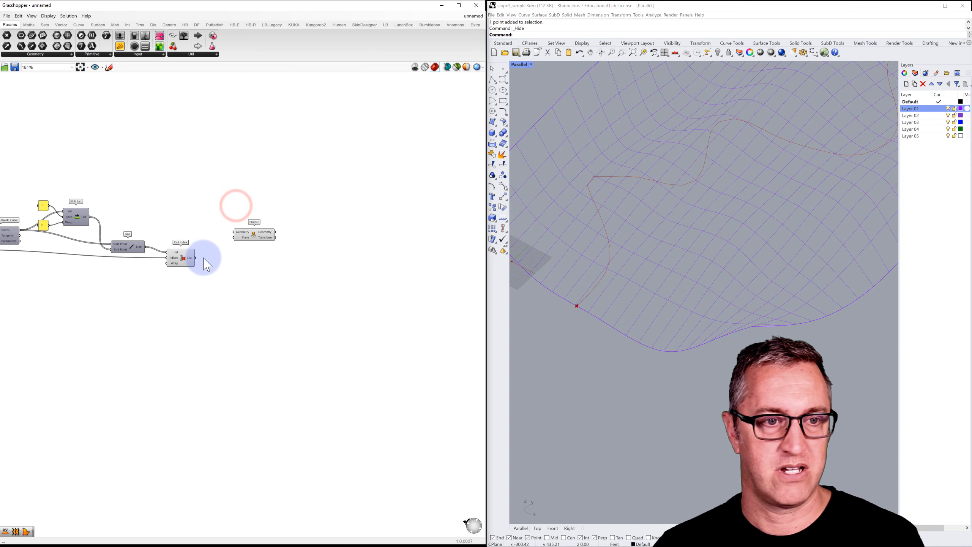
pyautogui.moveTo(195, 258); pyautogui.dragTo(269, 232)
# Add an XY Plane component and connect it to Project's Plane input
pyautogui.doubleClick(229, 213)
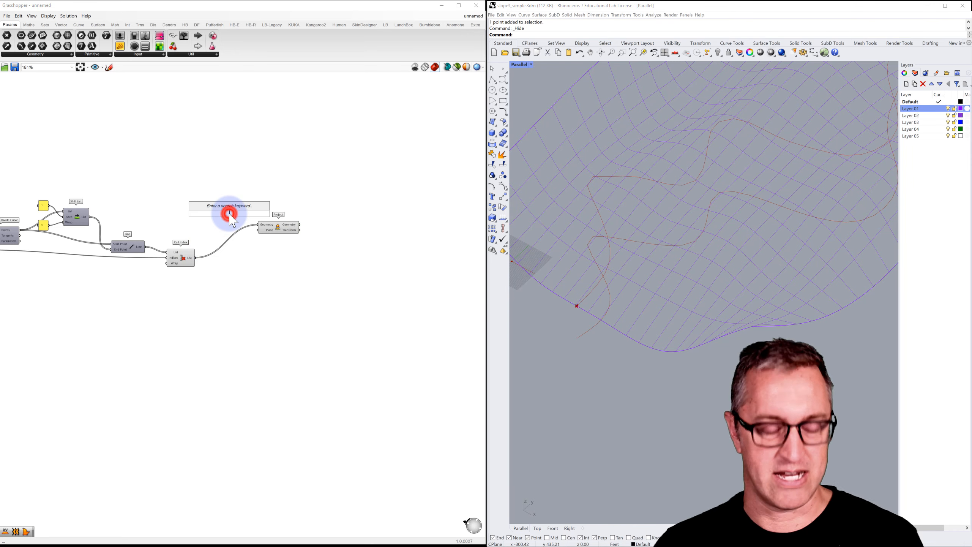
pyautogui.write('xy')
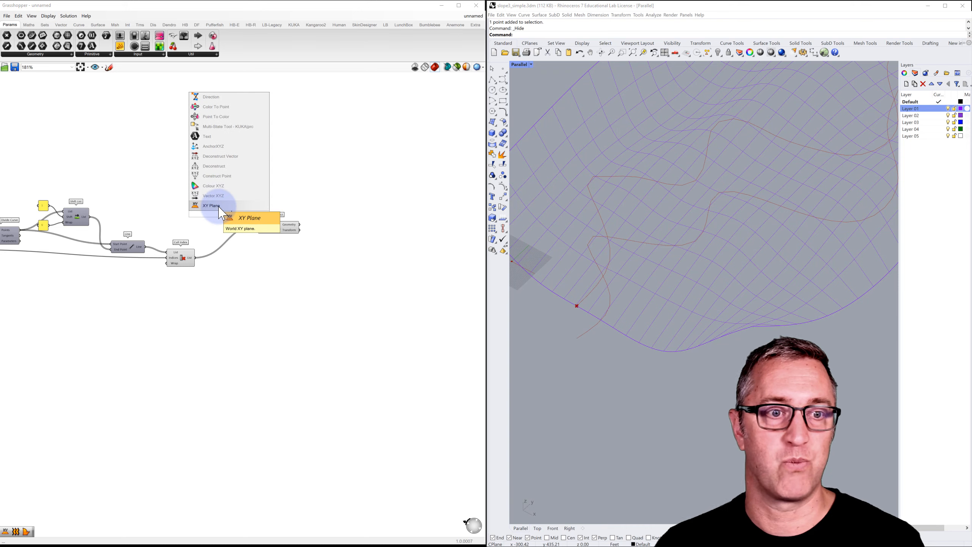
pyautogui.click(218, 208)
pyautogui.moveTo(247, 215); pyautogui.dragTo(259, 230)
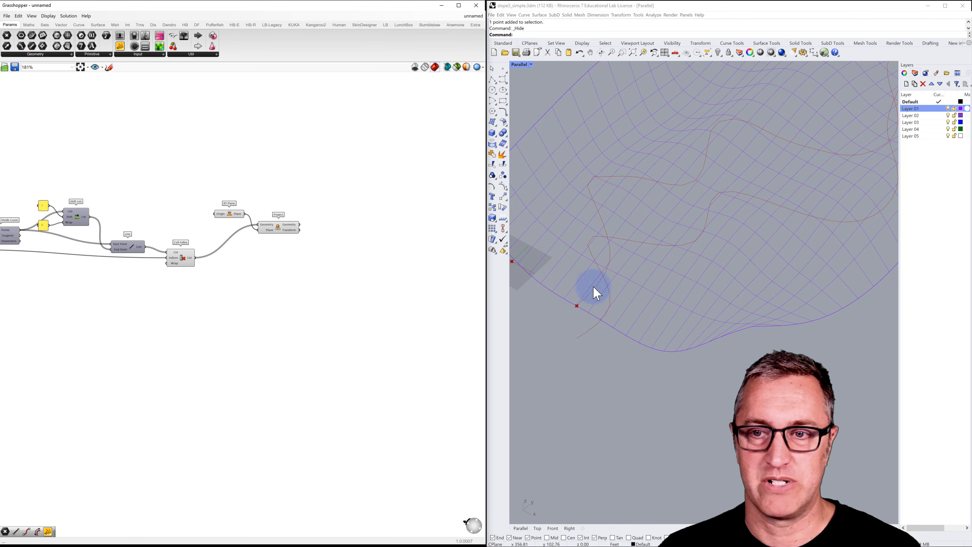
pyautogui.moveTo(592, 289); pyautogui.dragTo(603, 269, button='right')
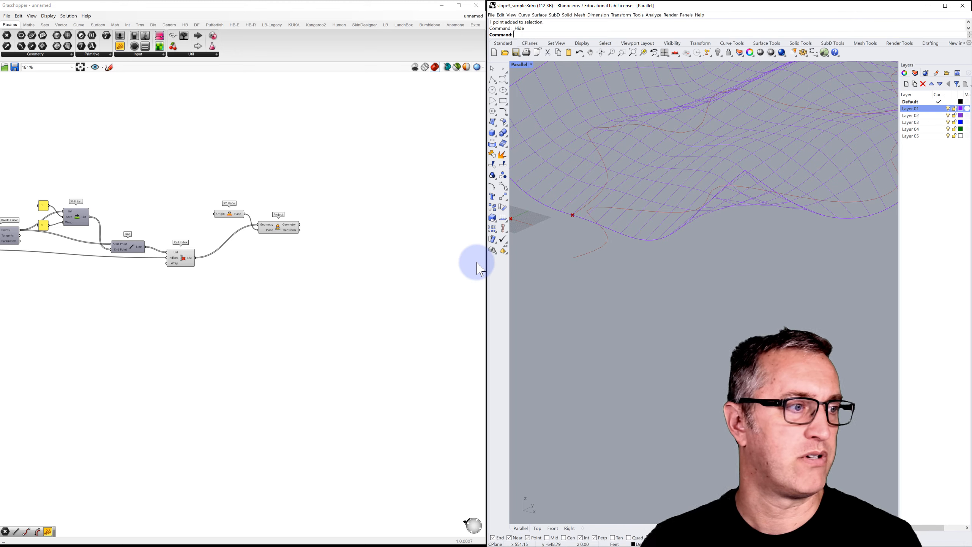
# Add a Length component fed by Project's Geometry output and hide Project's preview
pyautogui.doubleClick(332, 227)
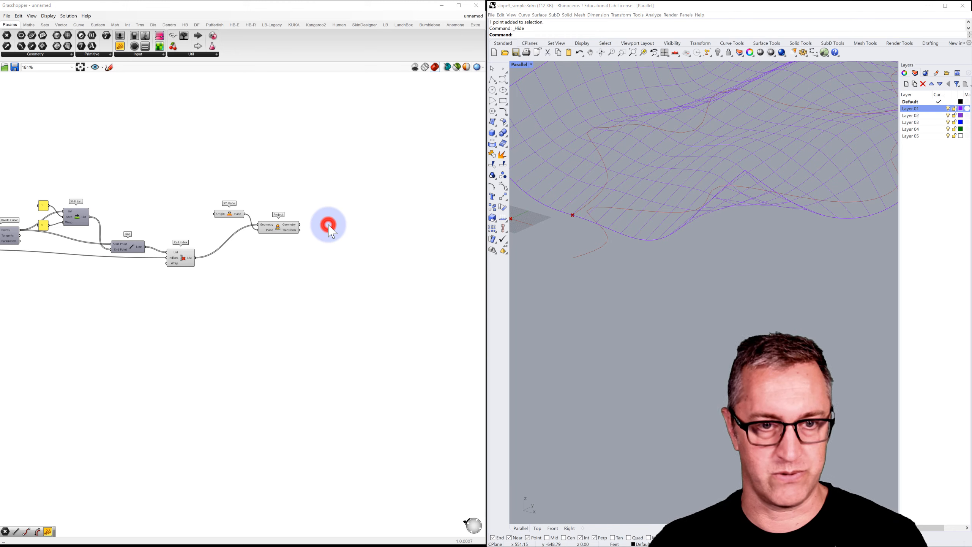
pyautogui.write('length')
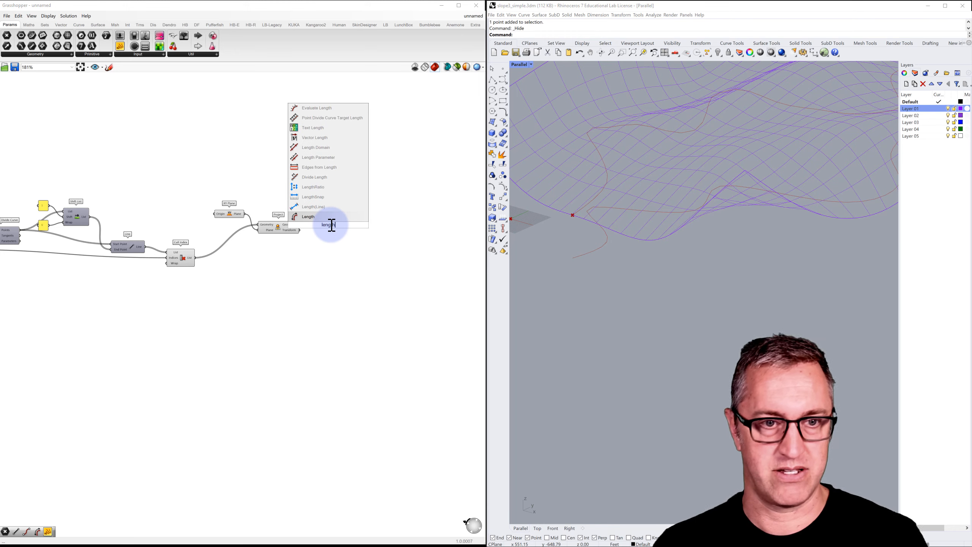
pyautogui.click(306, 216)
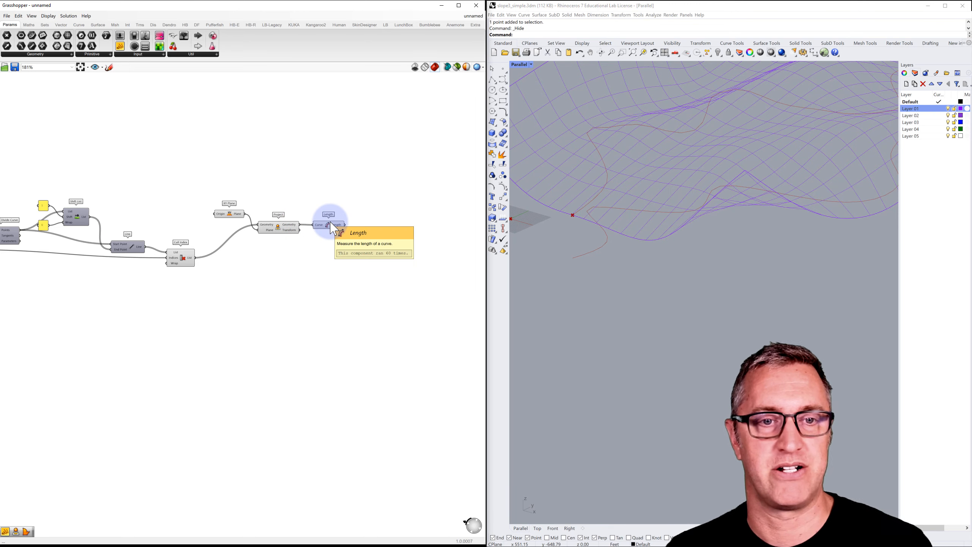
pyautogui.moveTo(336, 232)
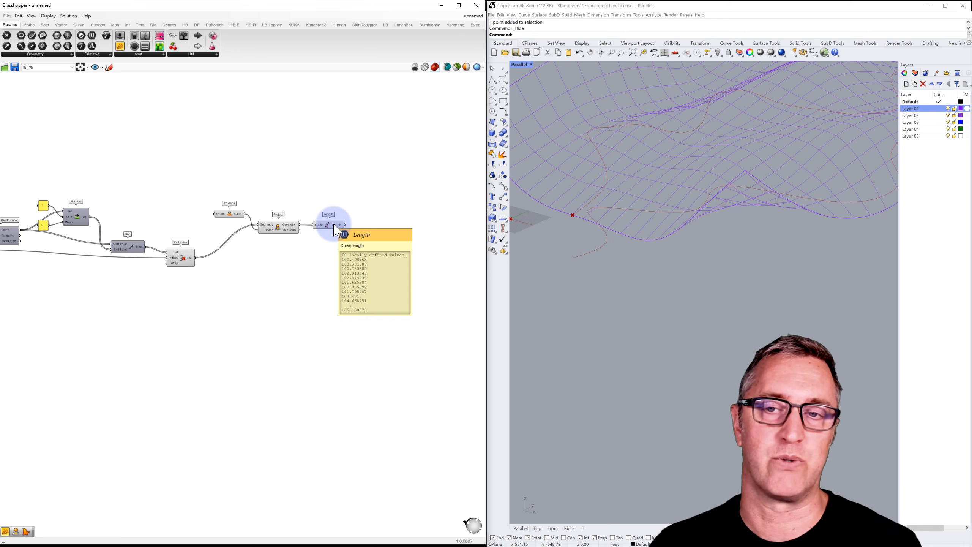
pyautogui.click(278, 228)
pyautogui.hotkey('ctrl', 'q')
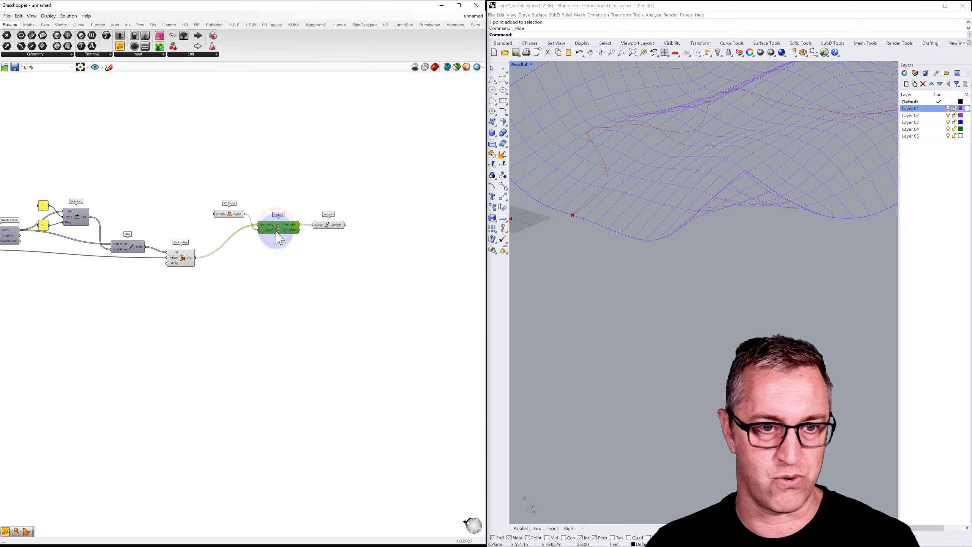
# Add an End Points component below Project and connect the Cull Index output to its Curve input
pyautogui.doubleClick(248, 275)
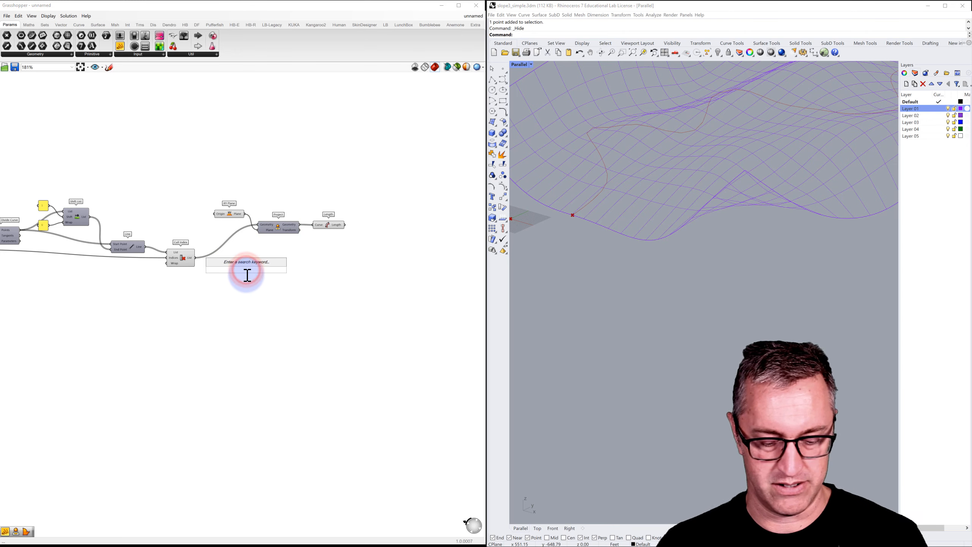
pyautogui.write('end')
pyautogui.press('Return')
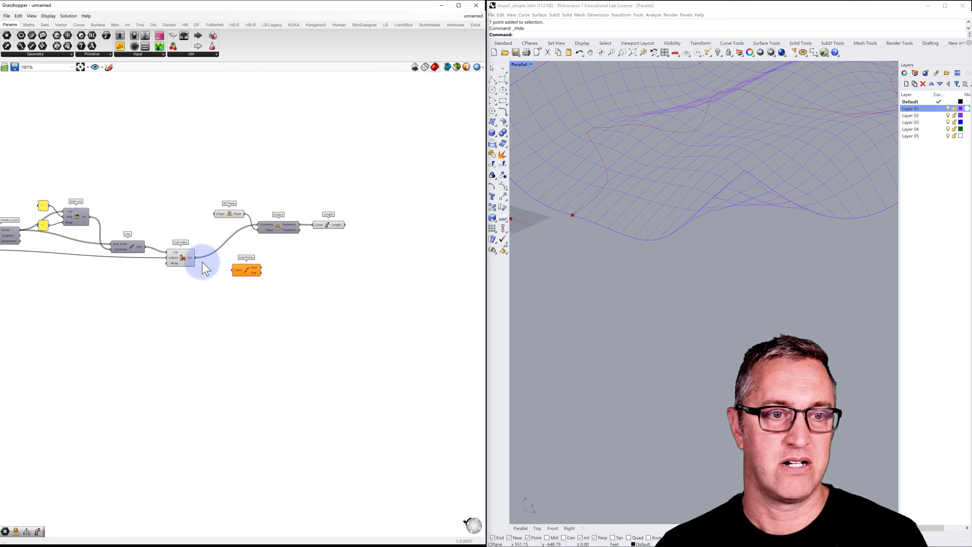
pyautogui.moveTo(196, 260); pyautogui.dragTo(232, 270)
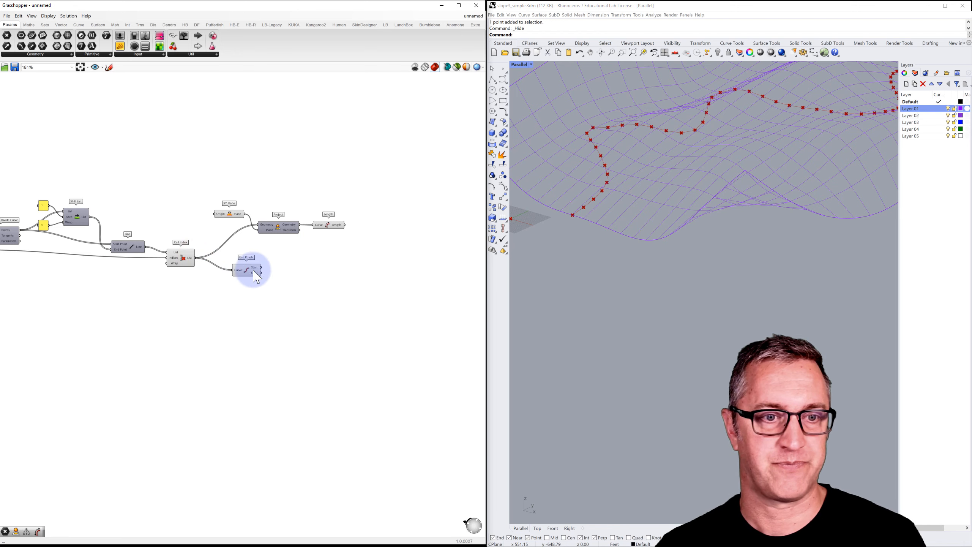
# Add two stacked Deconstruct components, feed them from End Points' Start and End outputs, and align them beneath Length
pyautogui.doubleClick(282, 265)
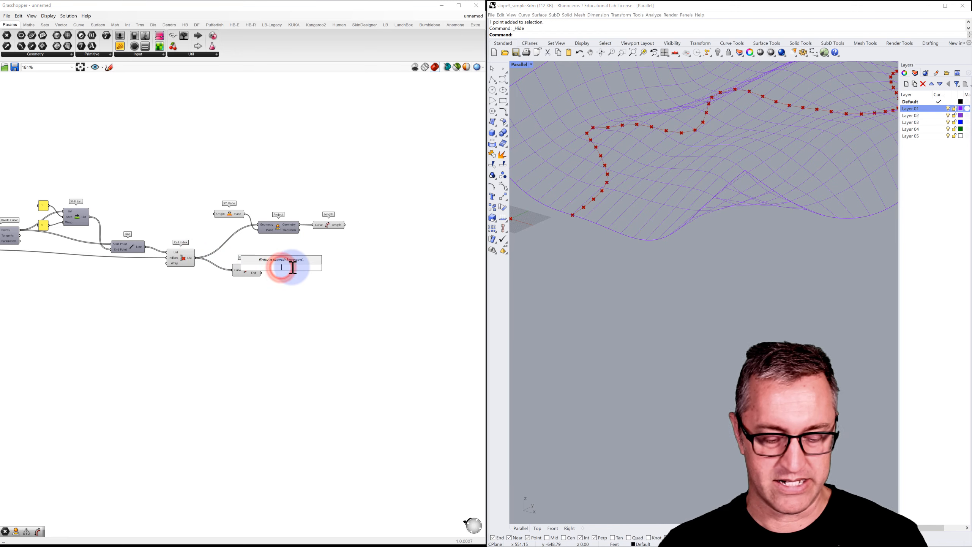
pyautogui.write('deconstr')
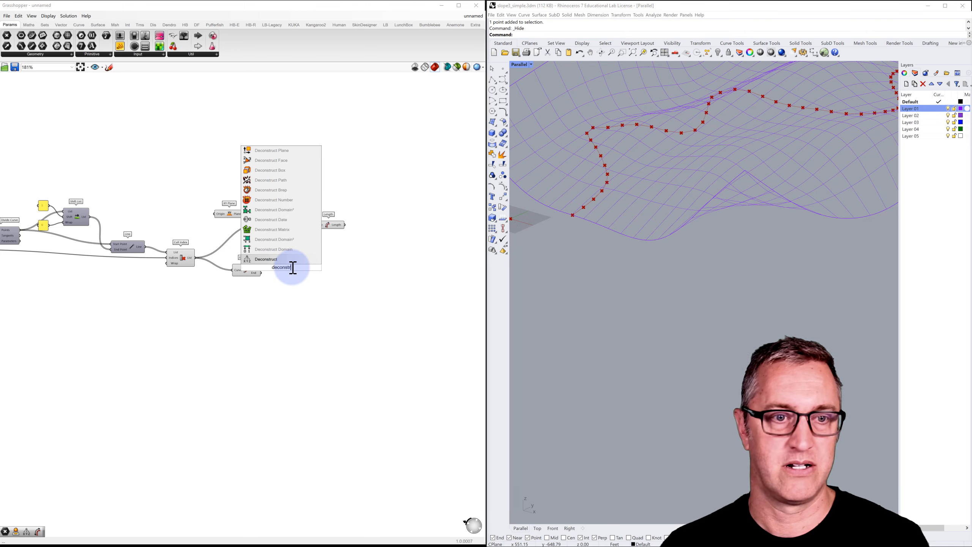
pyautogui.click(273, 261)
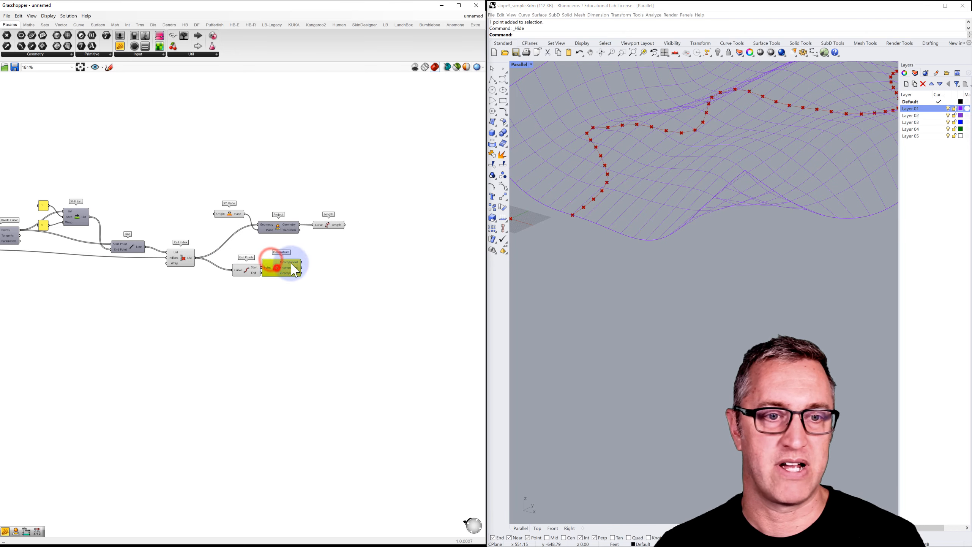
pyautogui.moveTo(299, 269); pyautogui.dragTo(276, 282)
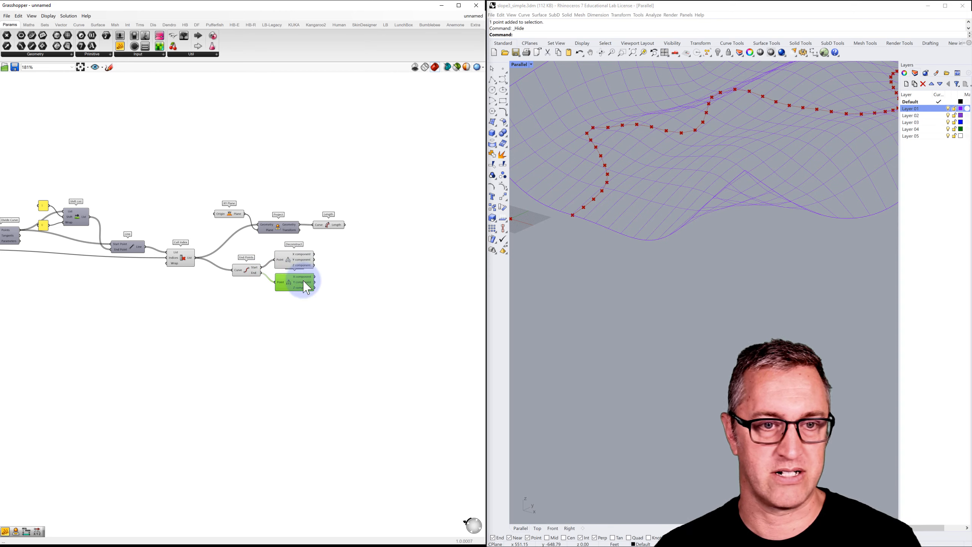
pyautogui.moveTo(300, 278); pyautogui.dragTo(260, 280, button='right')
pyautogui.moveTo(291, 255); pyautogui.dragTo(258, 285)
pyautogui.moveTo(256, 287); pyautogui.dragTo(289, 284)
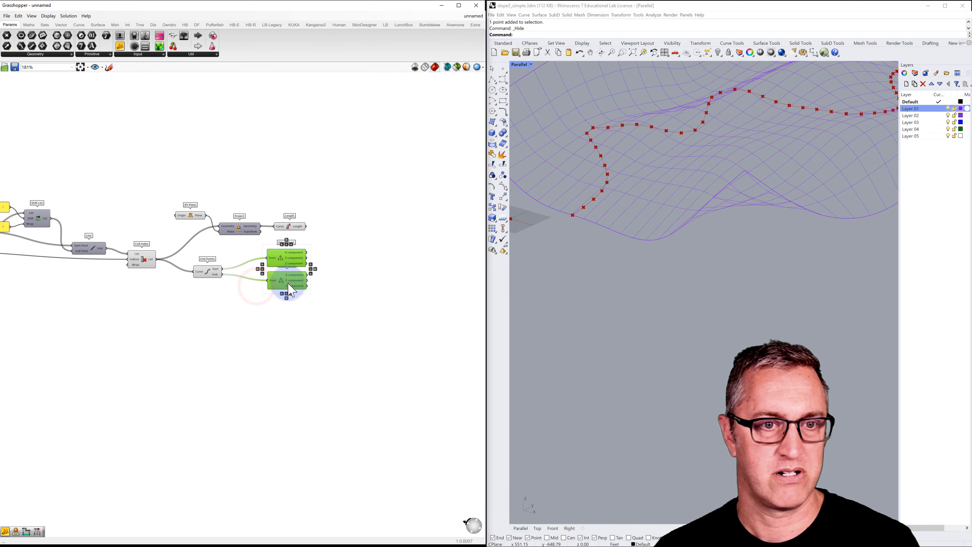
# Group the Length component together with the two Deconstruct components
pyautogui.click(325, 234)
pyautogui.moveTo(311, 206); pyautogui.dragTo(267, 307)
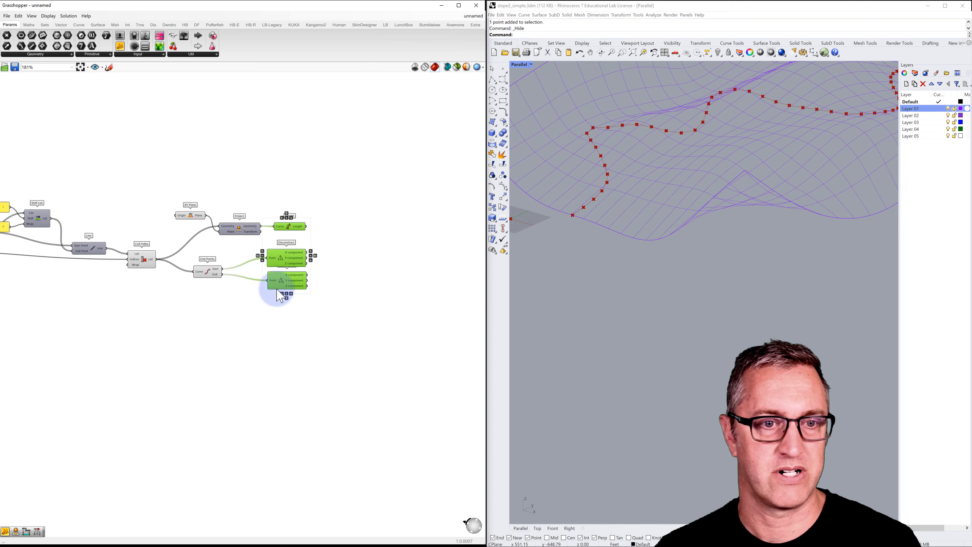
pyautogui.rightClick(279, 281)
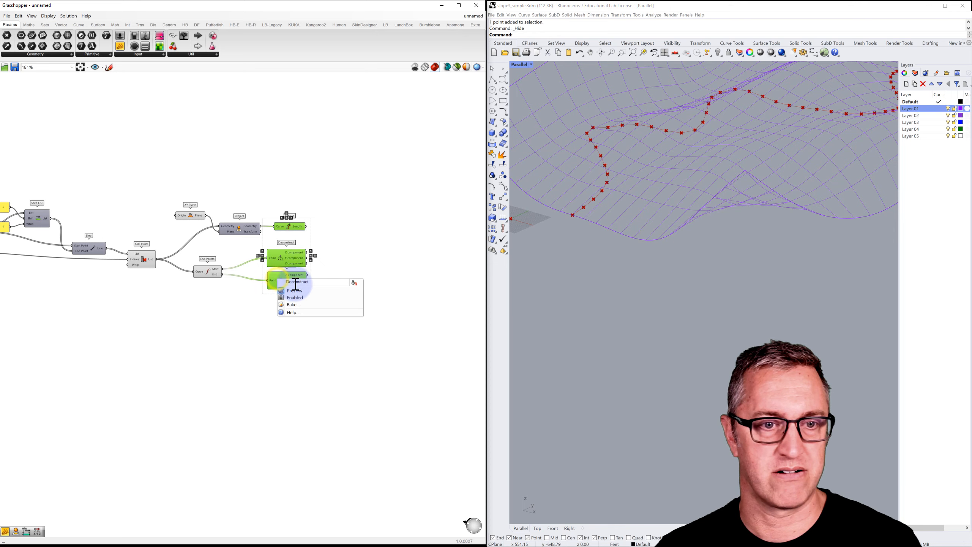
pyautogui.rightClick(264, 290)
pyautogui.click(281, 339)
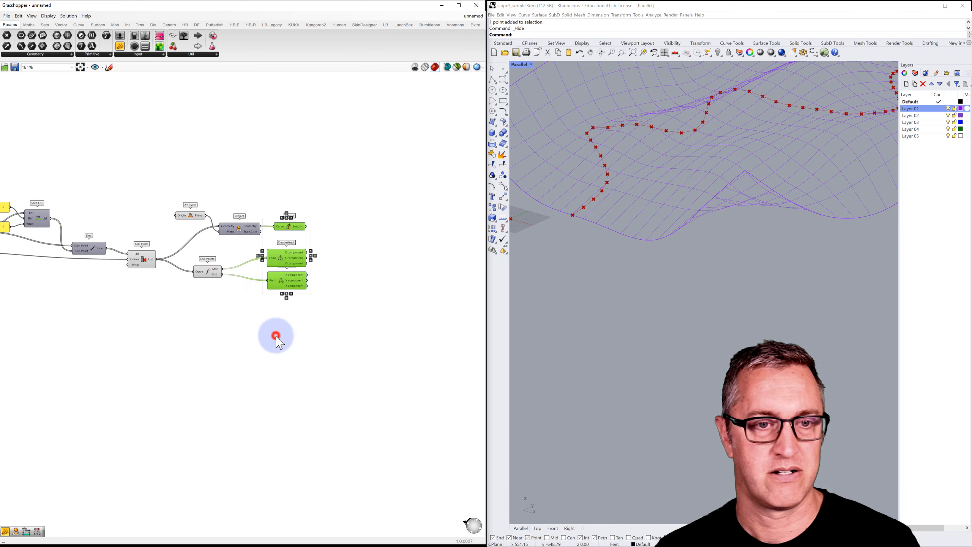
pyautogui.click(298, 329)
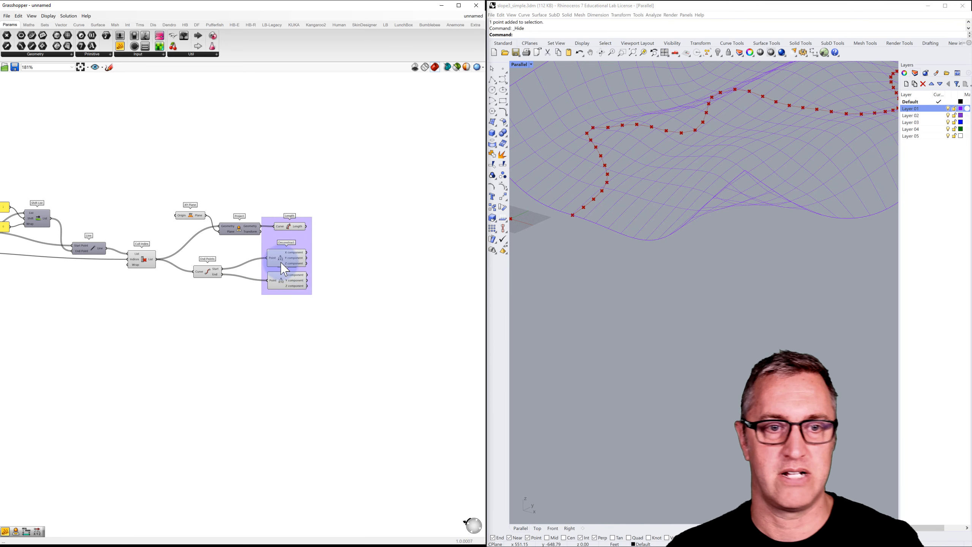
pyautogui.moveTo(294, 257)
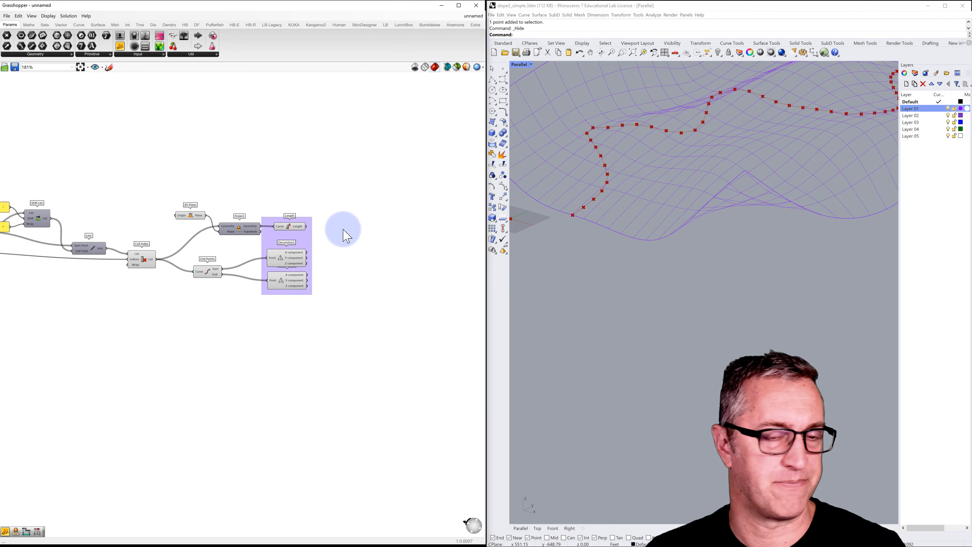
# Add an Expression component beside the grouped Length and Deconstruct components and give it a third input variable
pyautogui.moveTo(343, 230); pyautogui.dragTo(234, 206, button='right')
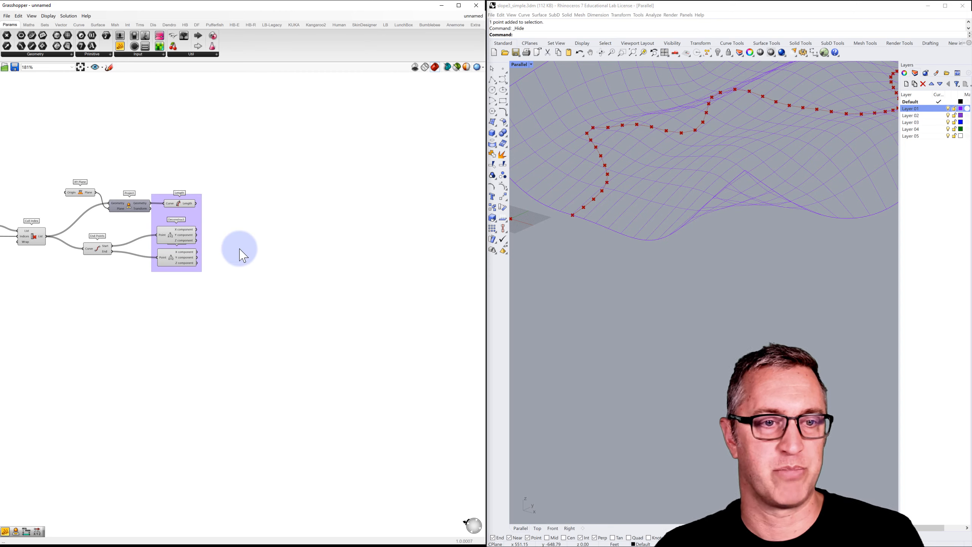
pyautogui.doubleClick(240, 249)
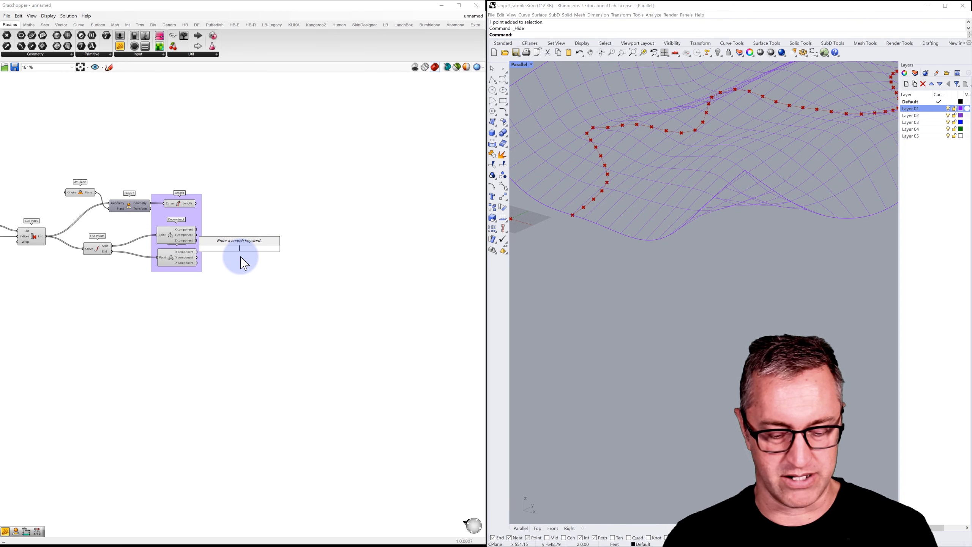
pyautogui.write('expres')
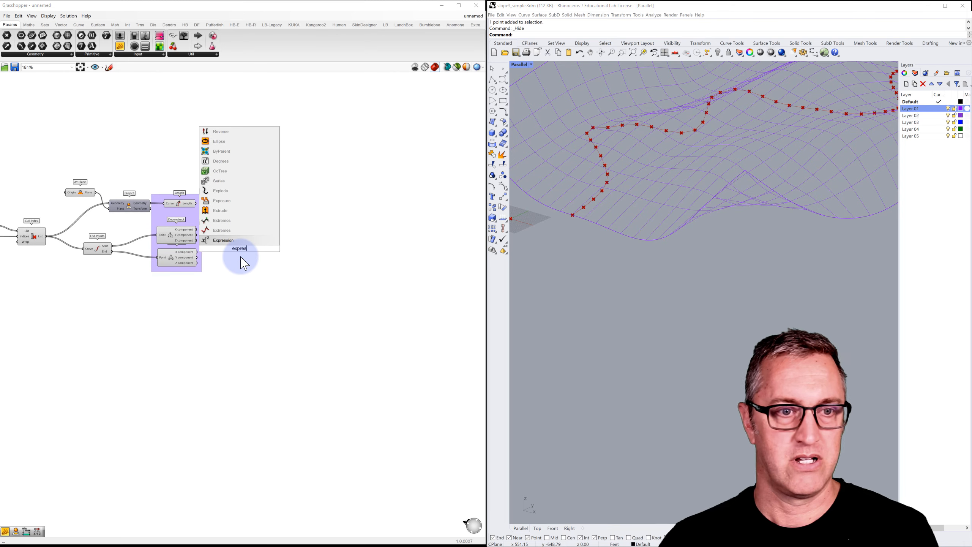
pyautogui.click(222, 241)
pyautogui.moveTo(217, 247); pyautogui.dragTo(248, 243)
pyautogui.scroll(5, 228, 224)
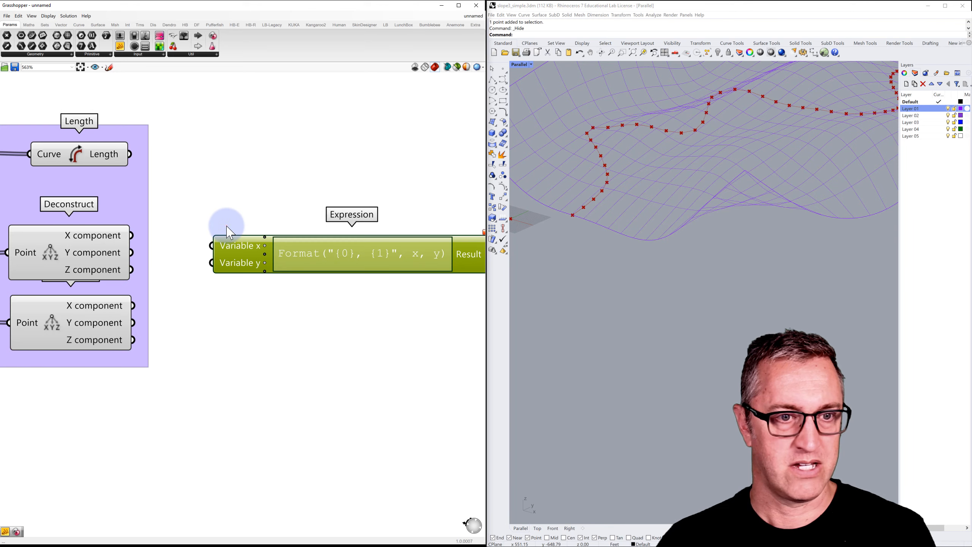
pyautogui.moveTo(226, 225); pyautogui.dragTo(243, 216, button='right')
pyautogui.click(284, 264)
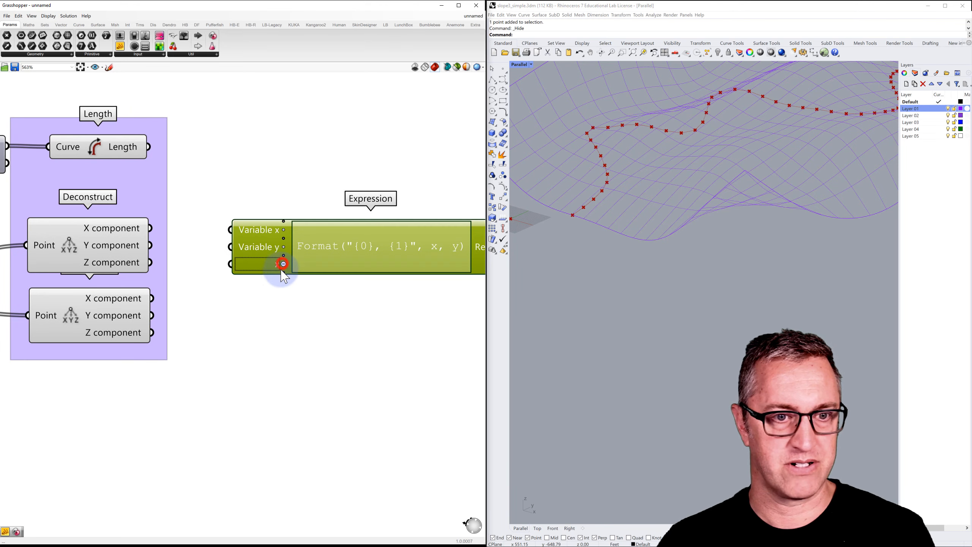
# Rename the Expression component's first input, Variable x, to rise_start
pyautogui.rightClick(267, 239)
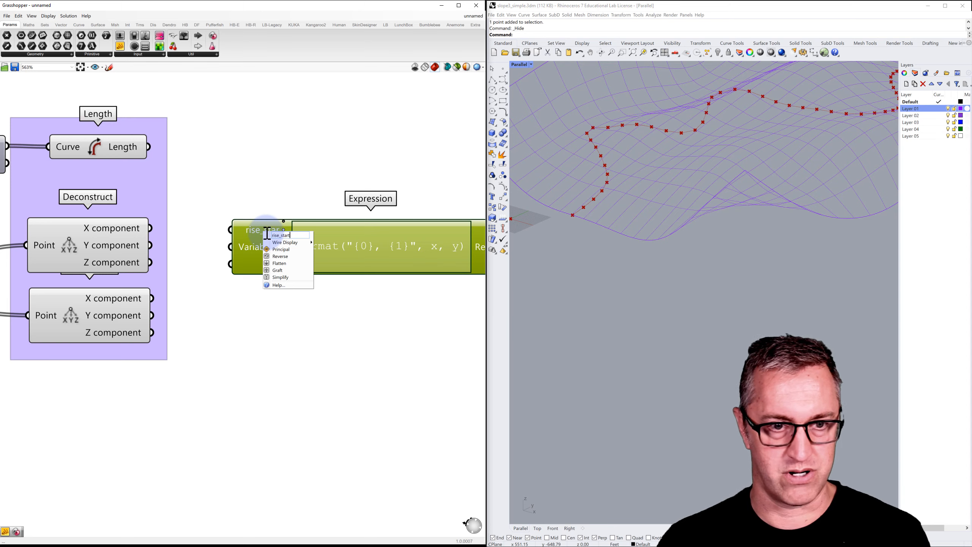
# Name the Expression component's three inputs rise_start, rise_end and run
pyautogui.click(263, 172)
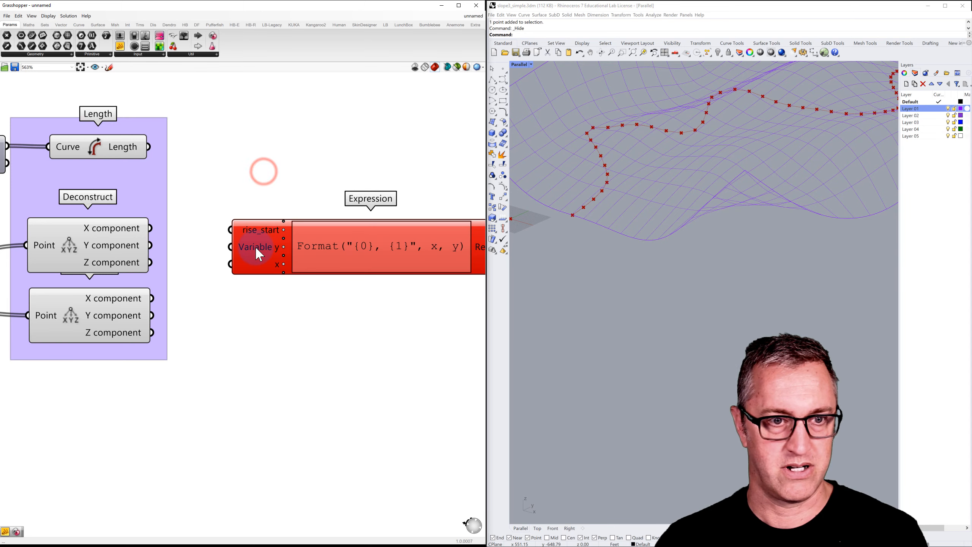
pyautogui.rightClick(256, 247)
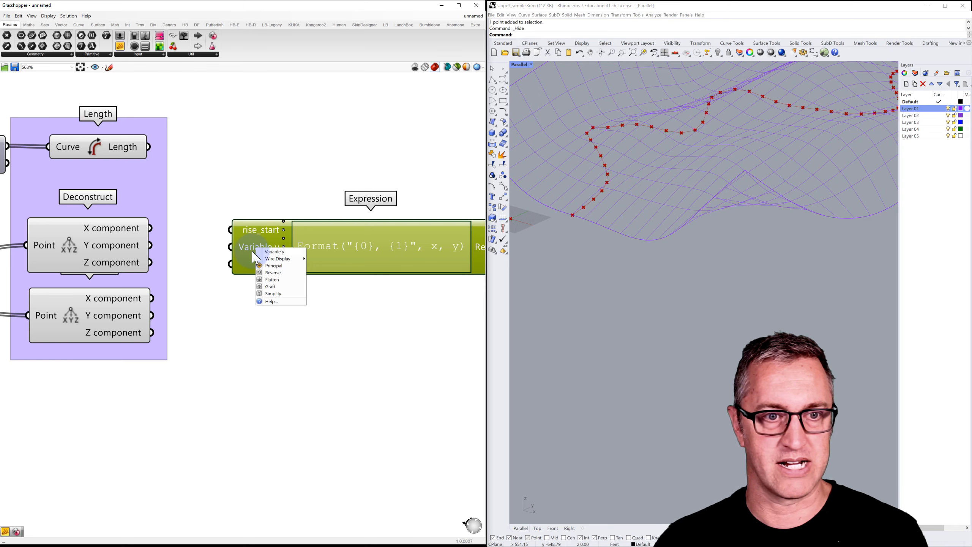
pyautogui.moveTo(288, 252); pyautogui.dragTo(264, 253)
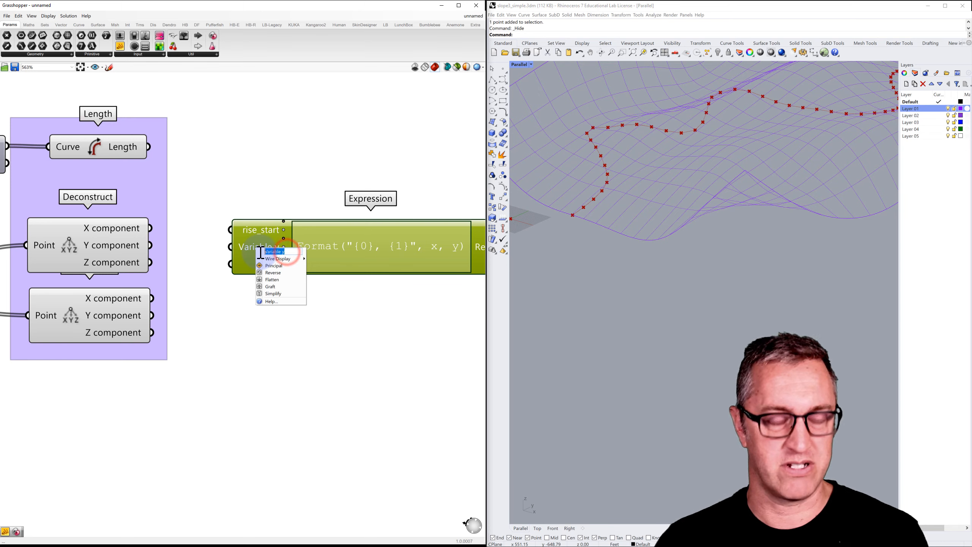
pyautogui.write('rise_end')
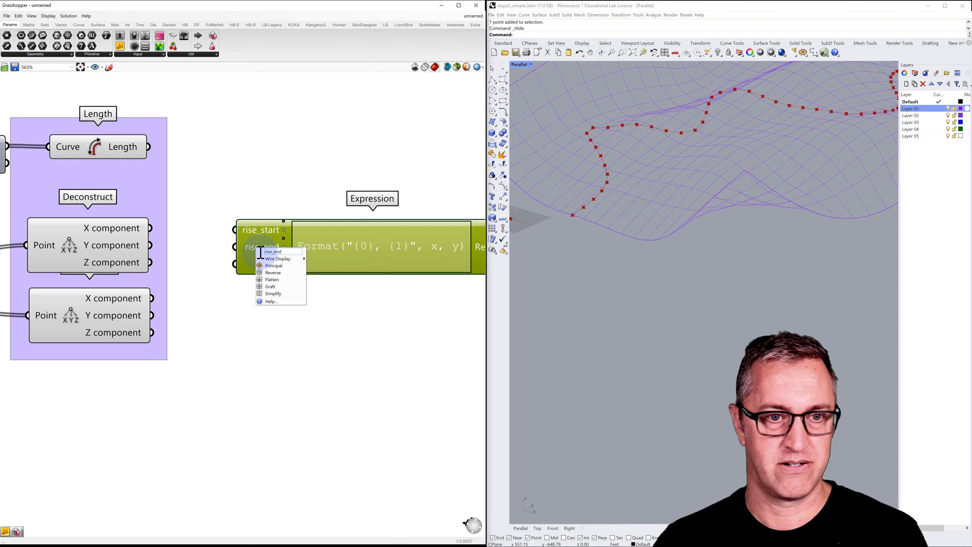
pyautogui.click(243, 179)
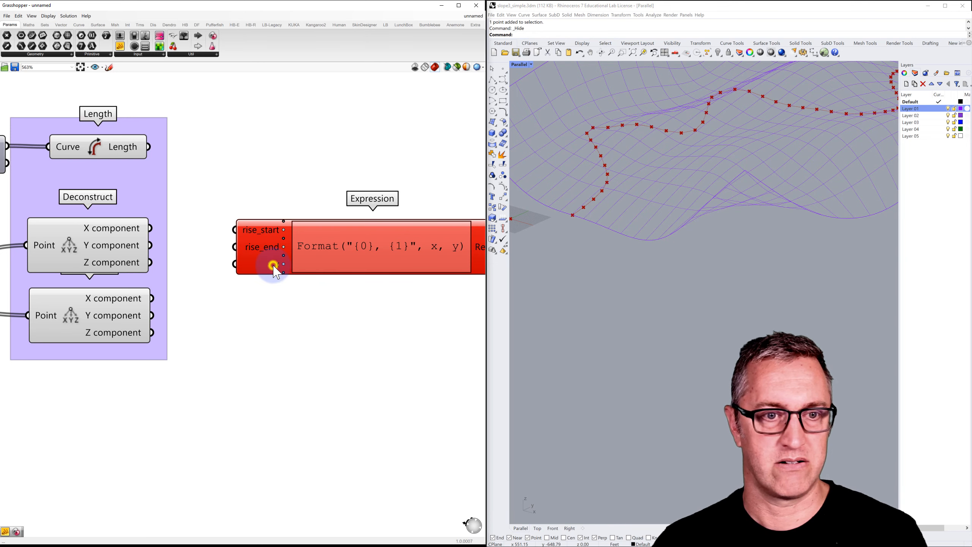
pyautogui.rightClick(275, 267)
pyautogui.moveTo(288, 269); pyautogui.dragTo(283, 269)
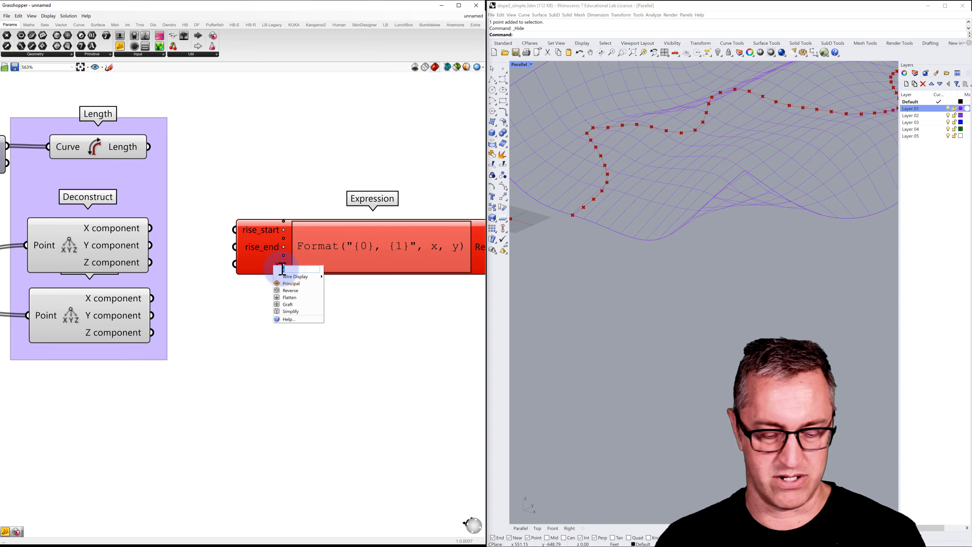
pyautogui.click(234, 291)
# Wire the curve Length to run, the start point's Z component to rise_start, and the end point's Z component to rise_end
pyautogui.scroll(-2, 236, 249)
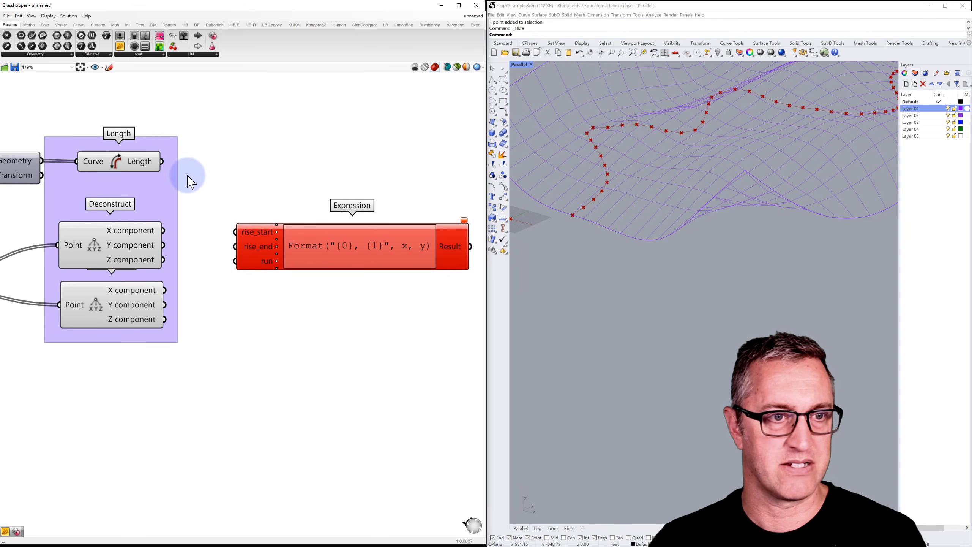
pyautogui.moveTo(161, 161); pyautogui.dragTo(239, 262)
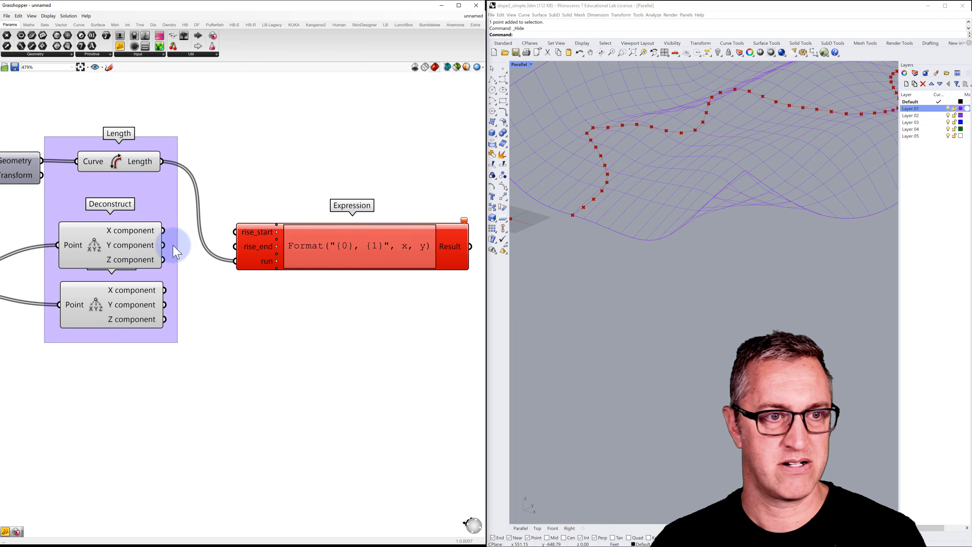
pyautogui.scroll(-2, 158, 210)
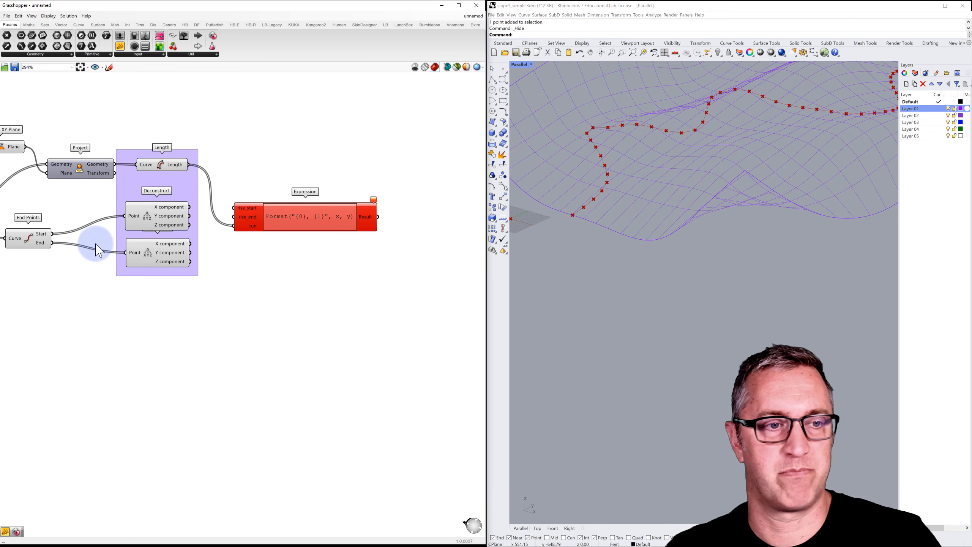
pyautogui.moveTo(159, 263)
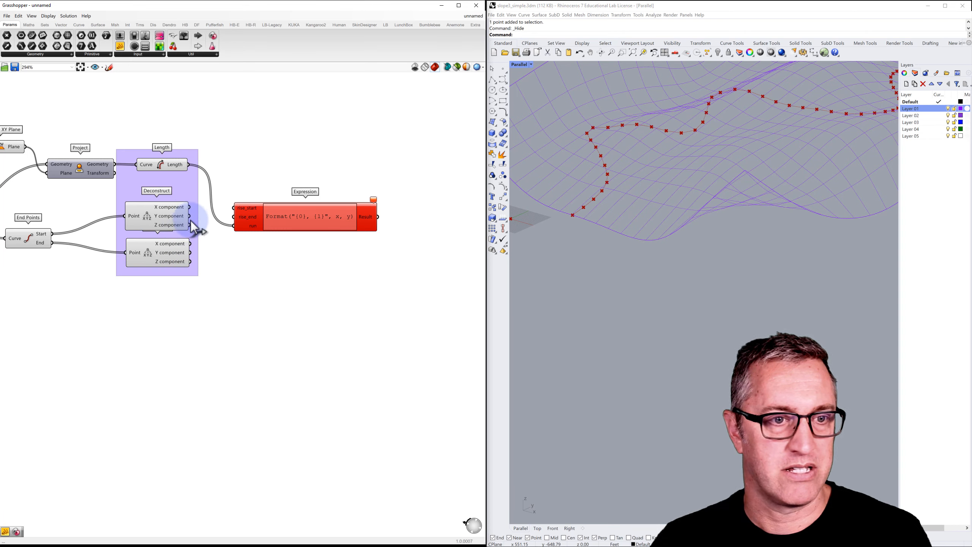
pyautogui.moveTo(190, 225); pyautogui.dragTo(234, 218)
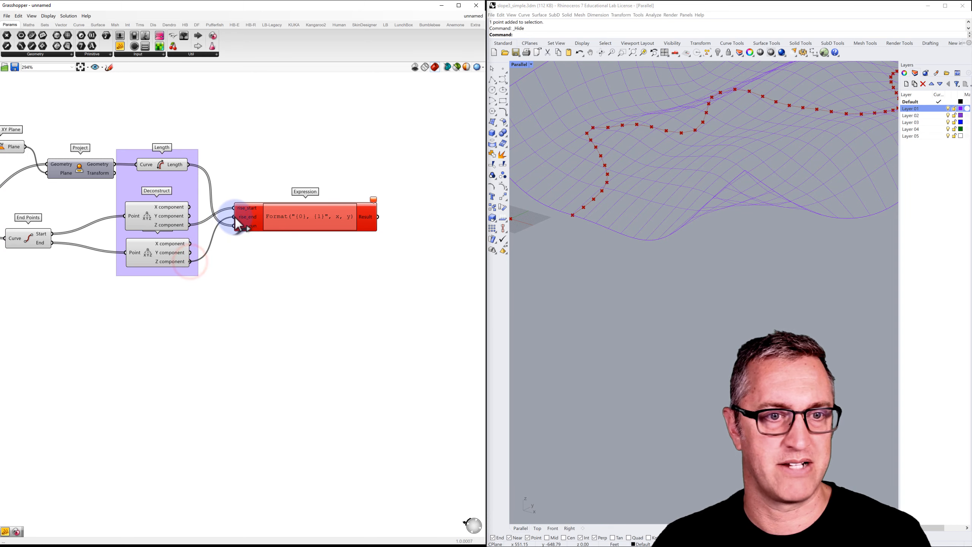
# Replace the Expression component's formula with ((rise_end-rise_start)/run)*100 and accept it
pyautogui.doubleClick(302, 217)
pyautogui.moveTo(319, 222); pyautogui.dragTo(194, 215)
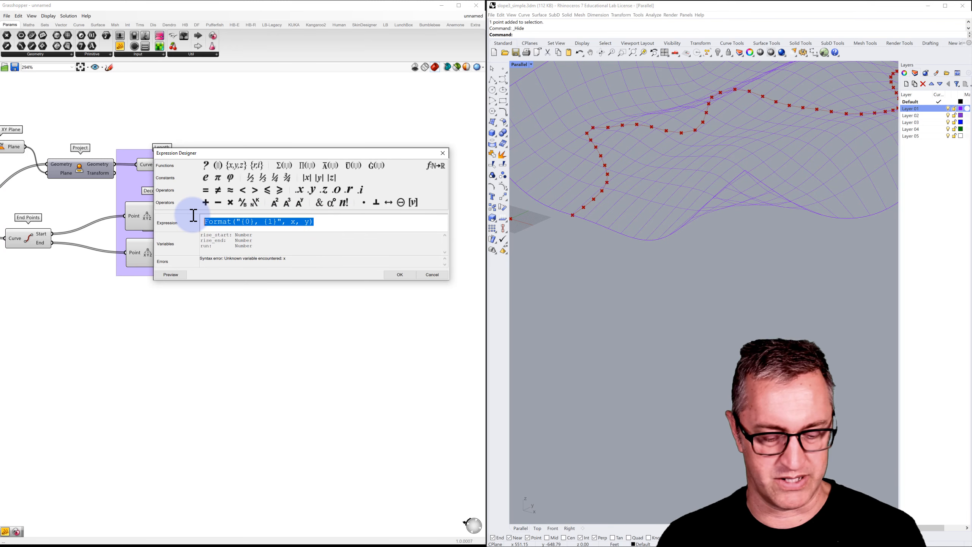
pyautogui.write('rise_end-rise_start')
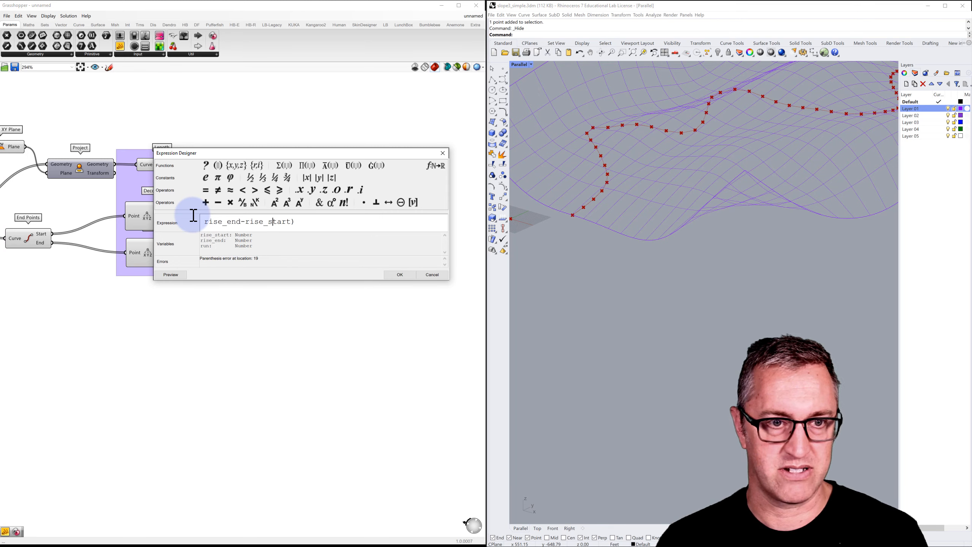
pyautogui.write('(')
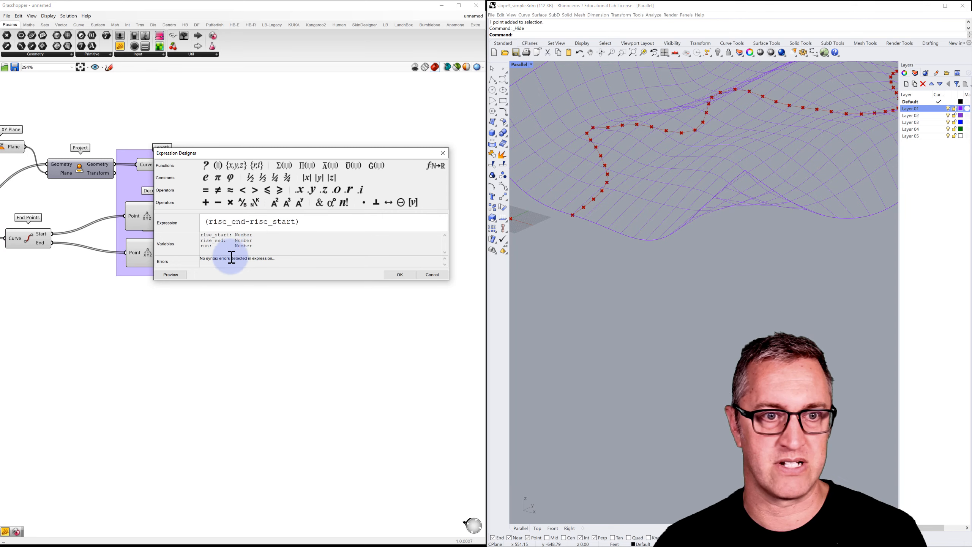
pyautogui.click(307, 224)
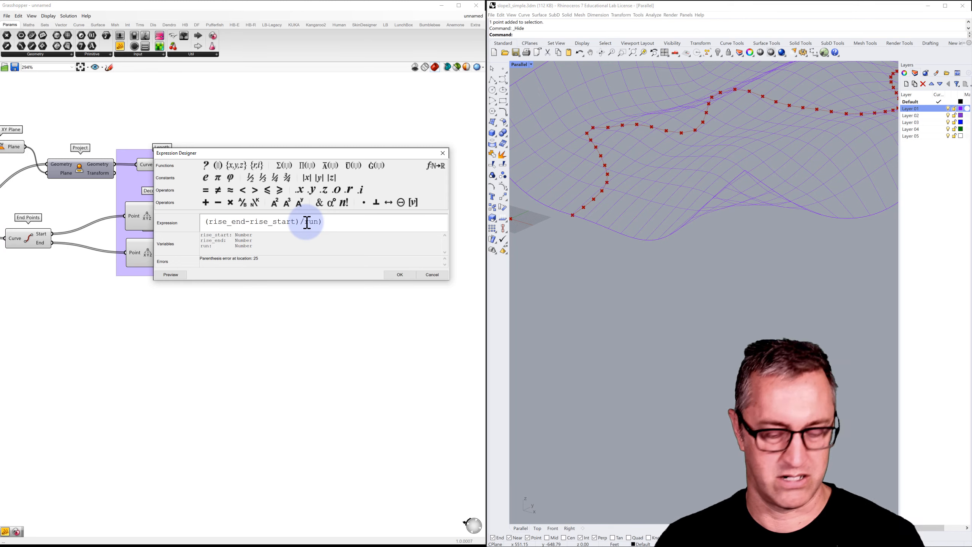
pyautogui.write('(')
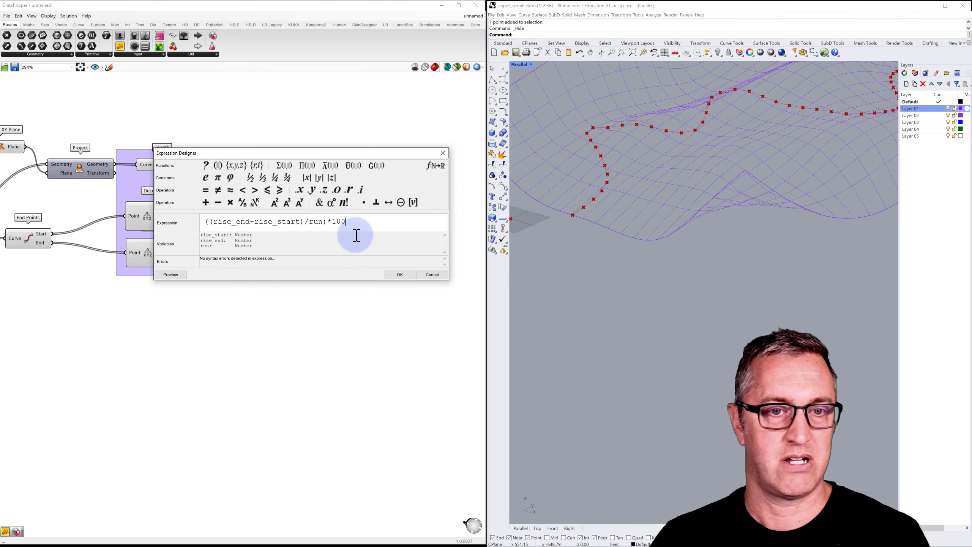
pyautogui.click(398, 276)
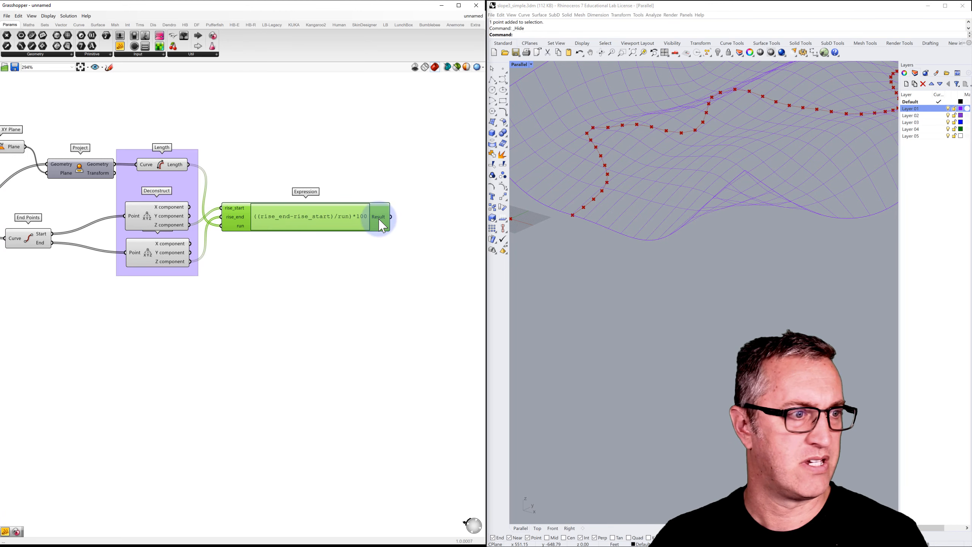
# Add a panel beside the Expression component, feed it the Result output, and make it taller
pyautogui.moveTo(377, 217); pyautogui.dragTo(278, 230, button='right')
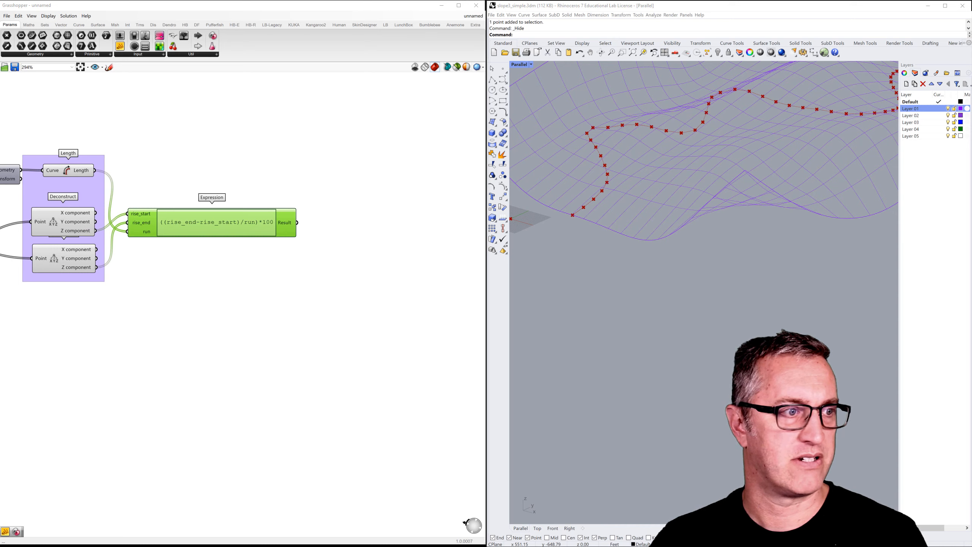
pyautogui.doubleClick(351, 225)
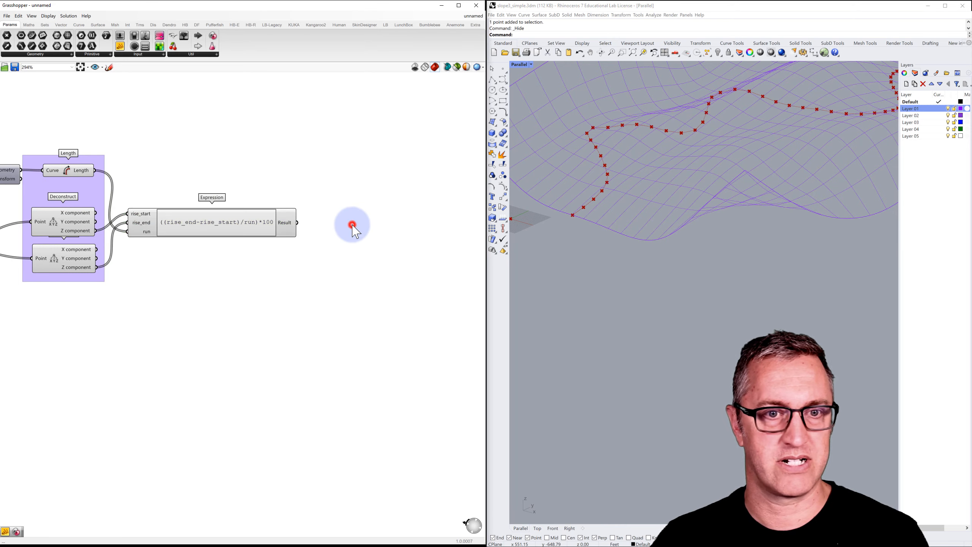
pyautogui.write('panel')
pyautogui.press('Return')
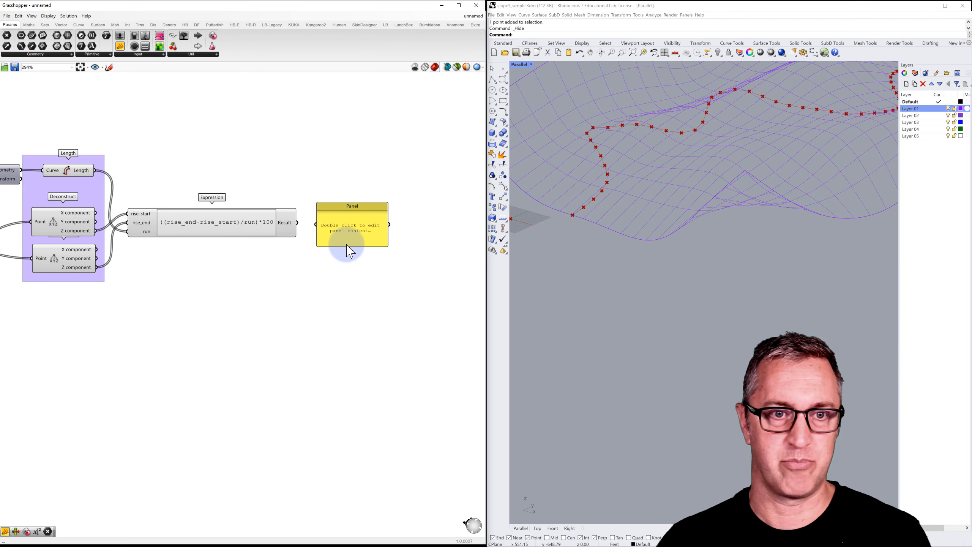
pyautogui.moveTo(298, 222); pyautogui.dragTo(346, 93)
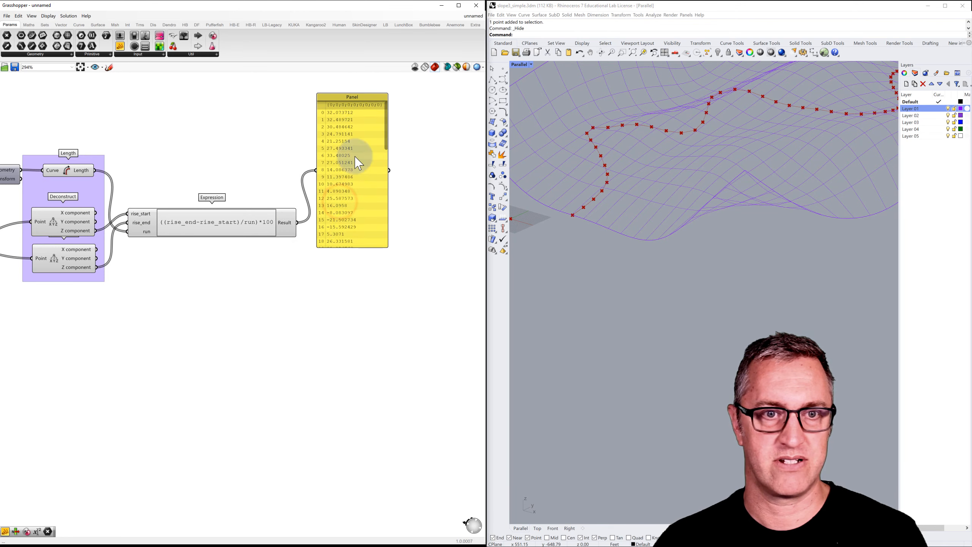
# Stretch the panel to review the full slope list, shorten it again and place it level with the Result output
pyautogui.moveTo(349, 245); pyautogui.dragTo(348, 529)
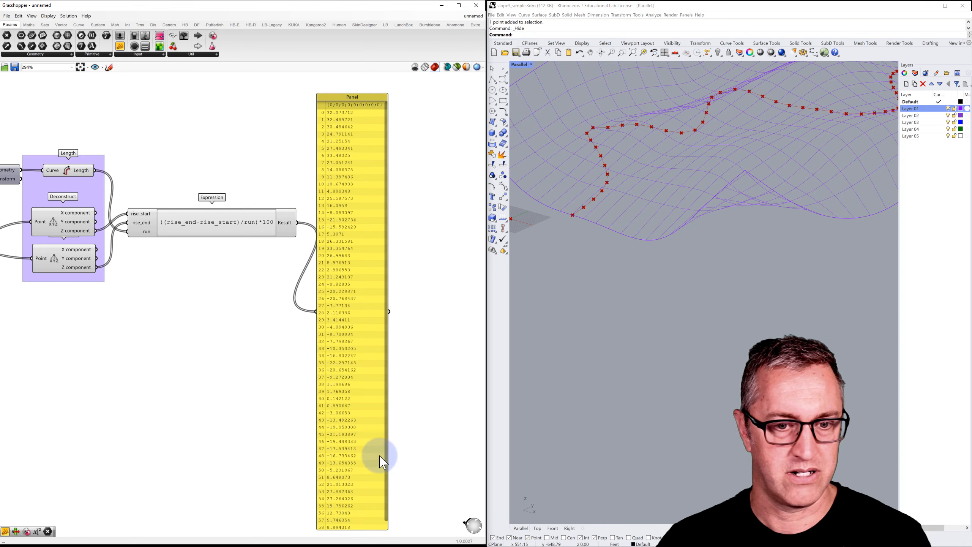
pyautogui.moveTo(387, 452); pyautogui.dragTo(376, 426)
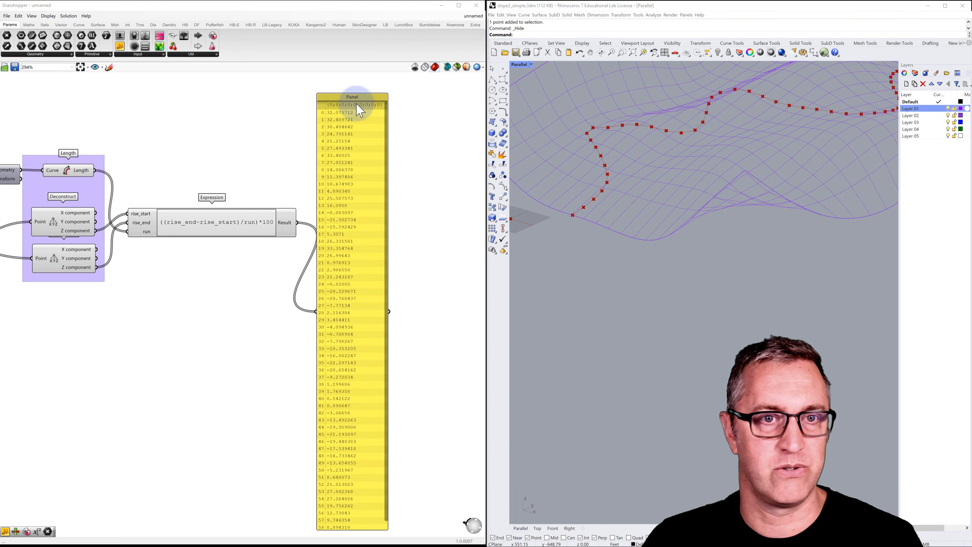
pyautogui.moveTo(353, 95); pyautogui.dragTo(390, 123)
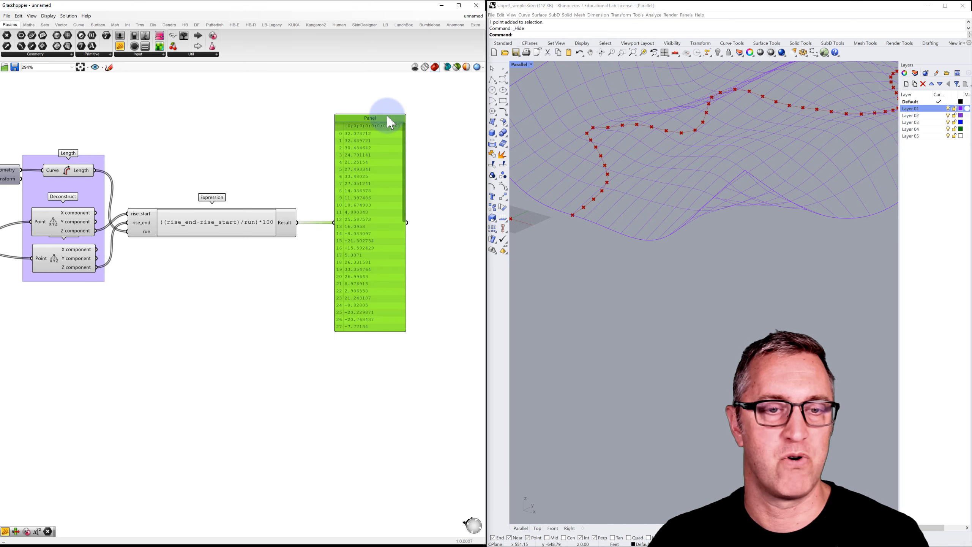
# Add an Average component beyond the slope panel and wire the Expression's Result into its input
pyautogui.moveTo(388, 165); pyautogui.dragTo(285, 196, button='right')
pyautogui.scroll(-3, 285, 195)
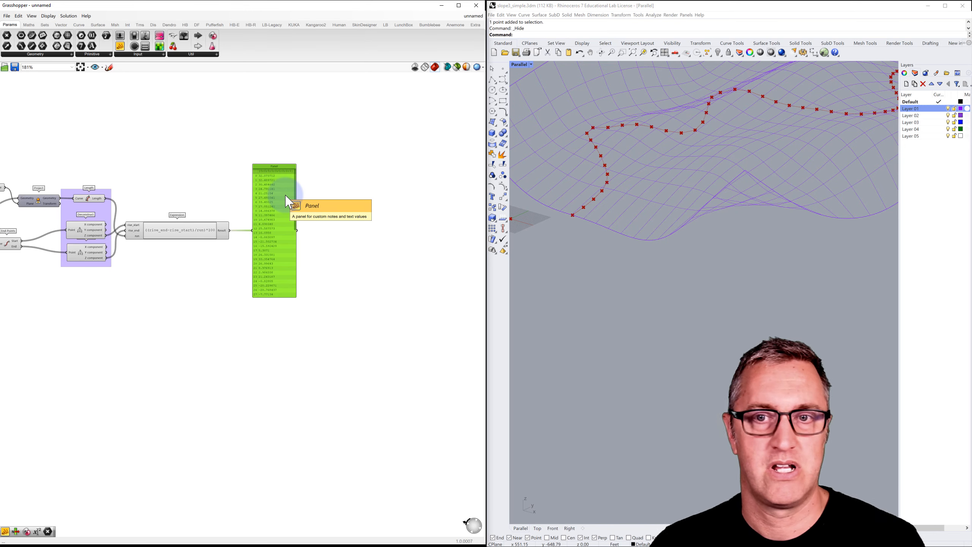
pyautogui.moveTo(667, 143); pyautogui.dragTo(630, 183, button='right')
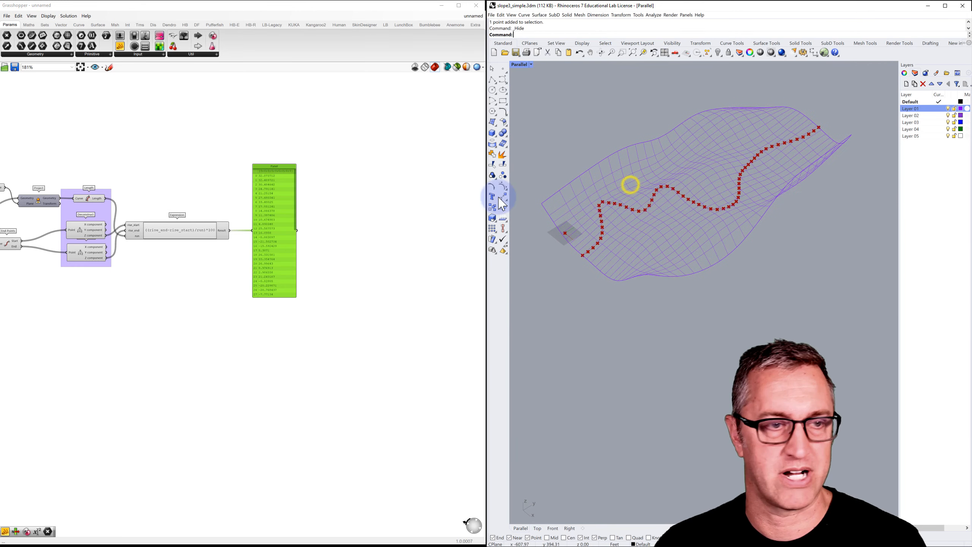
pyautogui.doubleClick(323, 230)
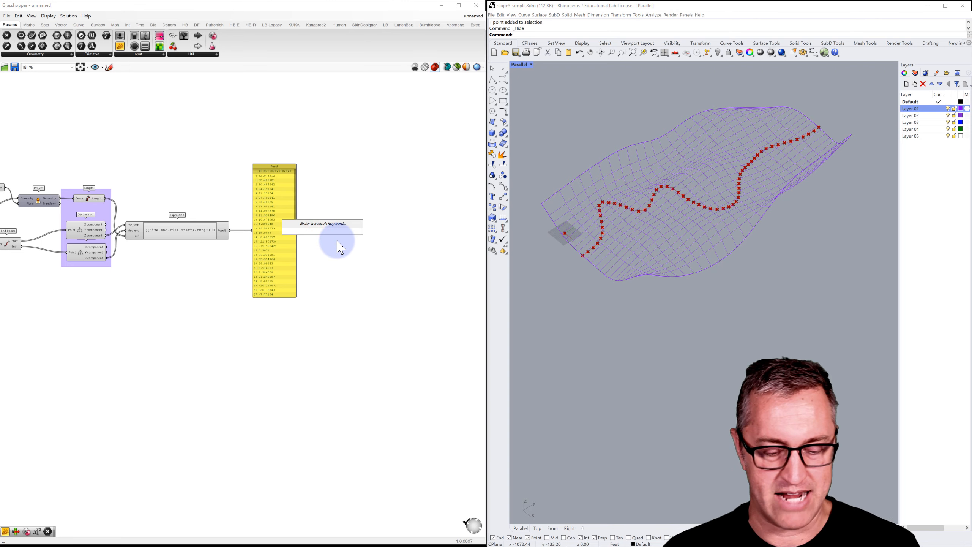
pyautogui.write('average')
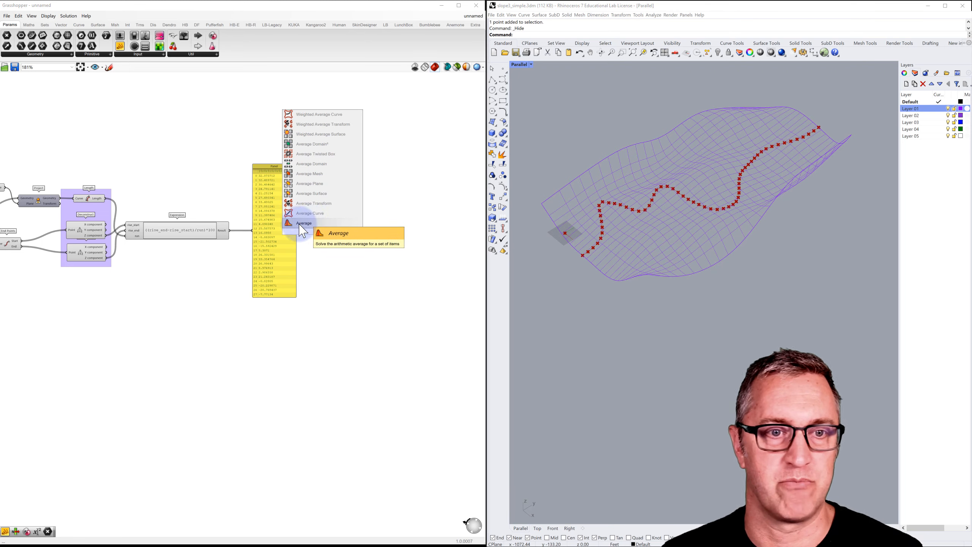
pyautogui.click(301, 224)
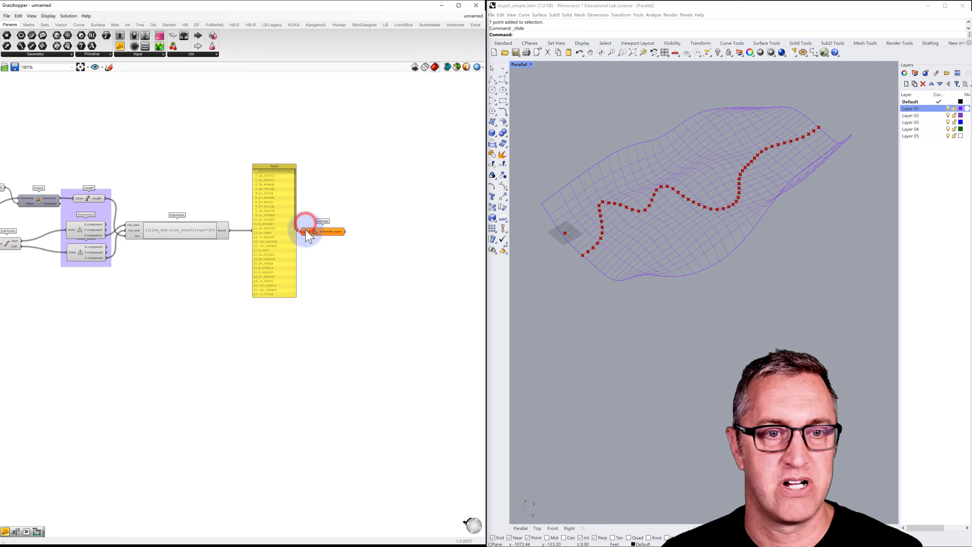
pyautogui.moveTo(305, 229); pyautogui.dragTo(323, 226)
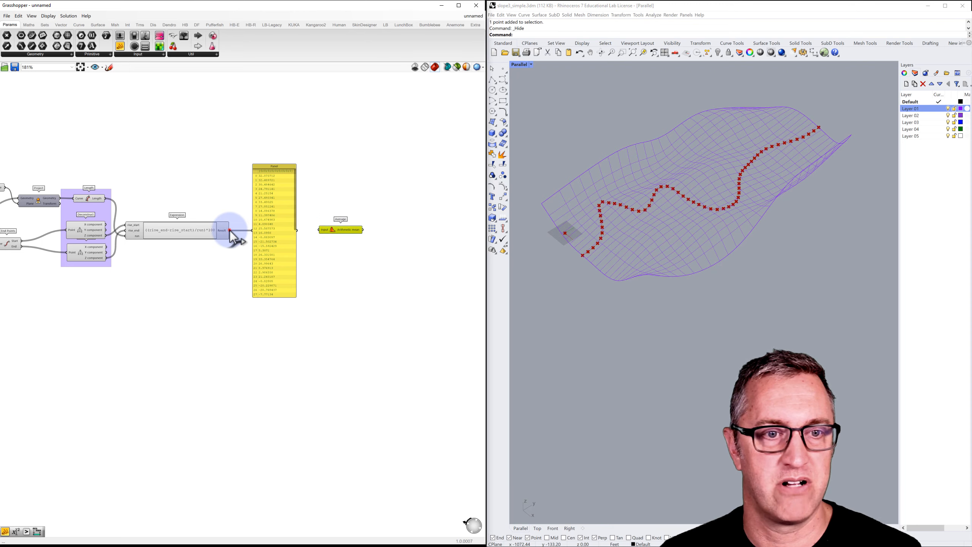
pyautogui.moveTo(230, 230); pyautogui.dragTo(321, 230)
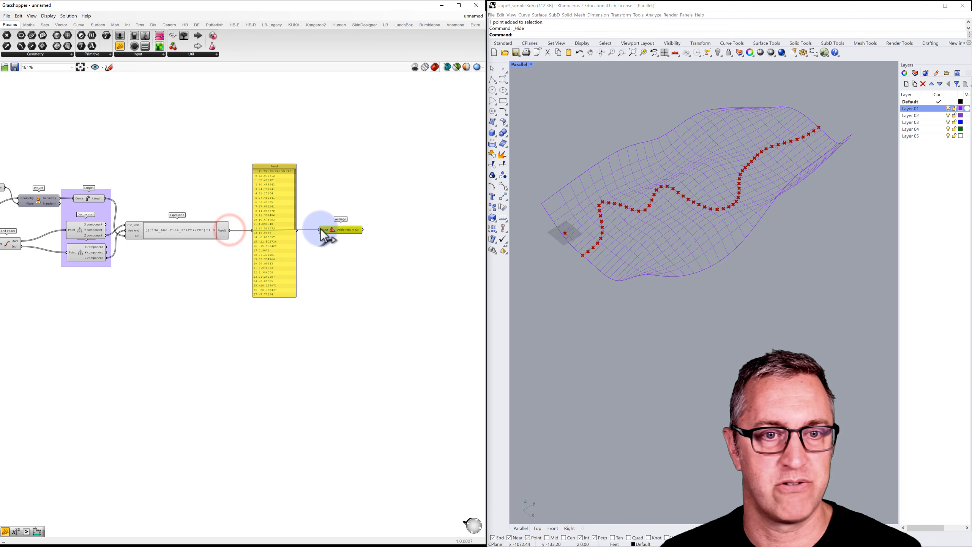
# Add a panel after the Average component, edit its title, connect the arithmetic mean to it and shrink its height
pyautogui.doubleClick(380, 230)
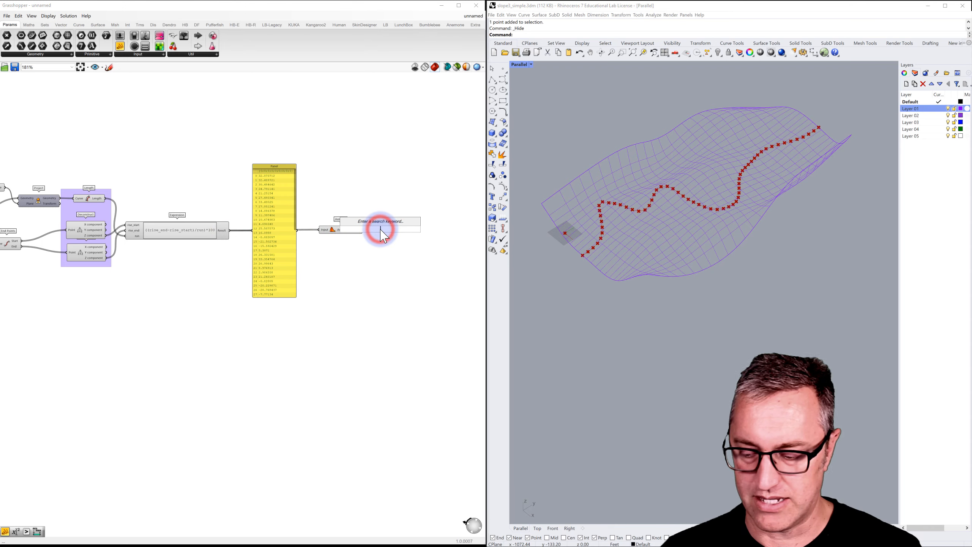
pyautogui.write('//')
pyautogui.press('Return')
pyautogui.moveTo(380, 219); pyautogui.dragTo(394, 219)
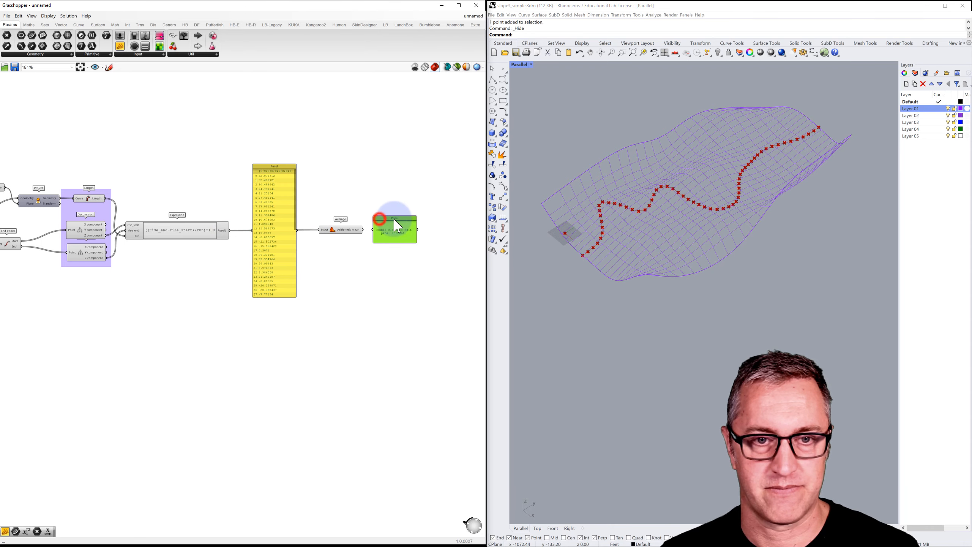
pyautogui.rightClick(396, 222)
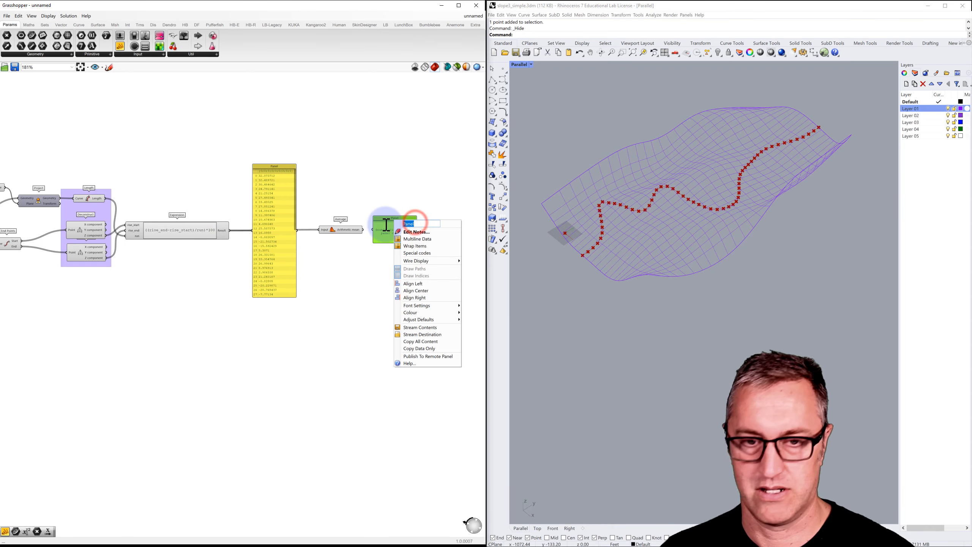
pyautogui.click(397, 191)
pyautogui.moveTo(363, 229); pyautogui.dragTo(396, 230)
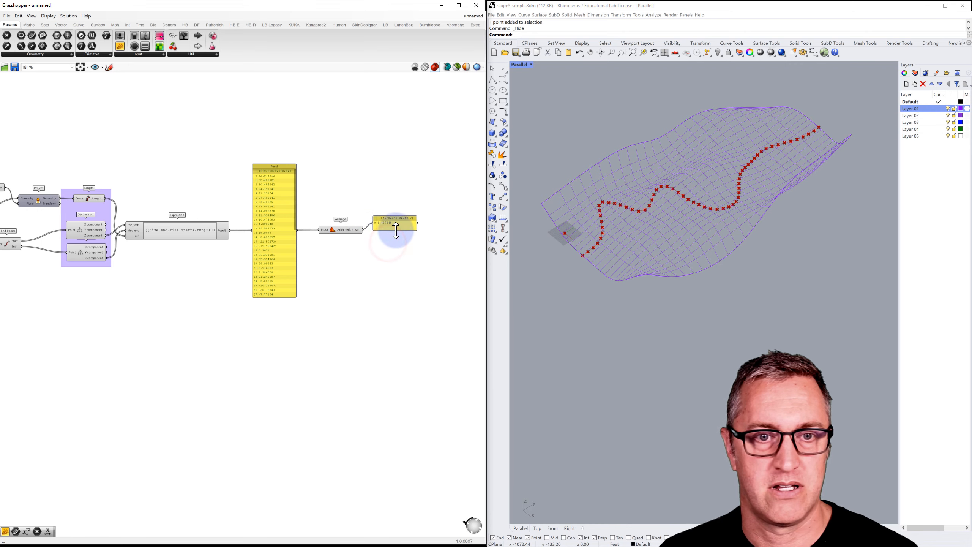
# Move the average result panel level with the Arithmetic mean output and title it "Slope Average"
pyautogui.scroll(3, 396, 230)
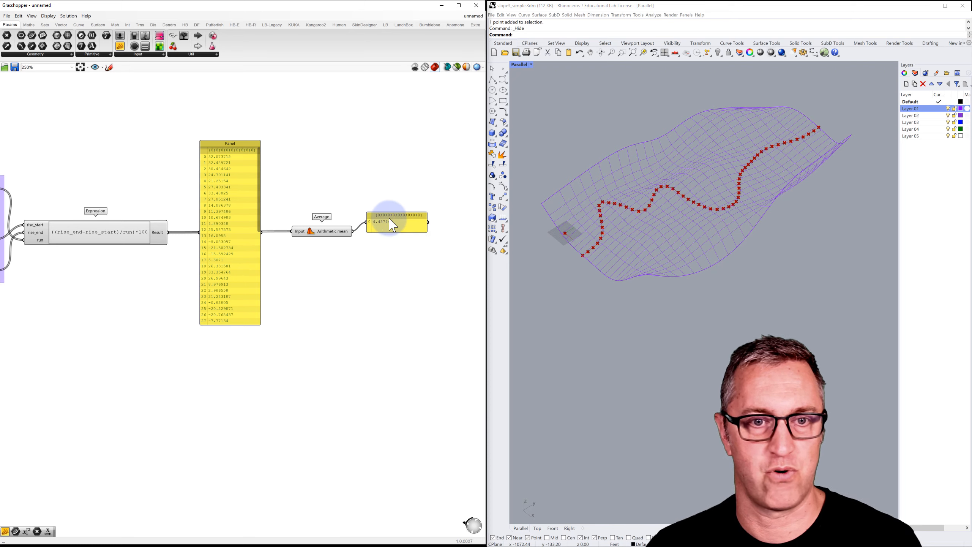
pyautogui.moveTo(390, 218); pyautogui.dragTo(378, 227)
pyautogui.rightClick(389, 225)
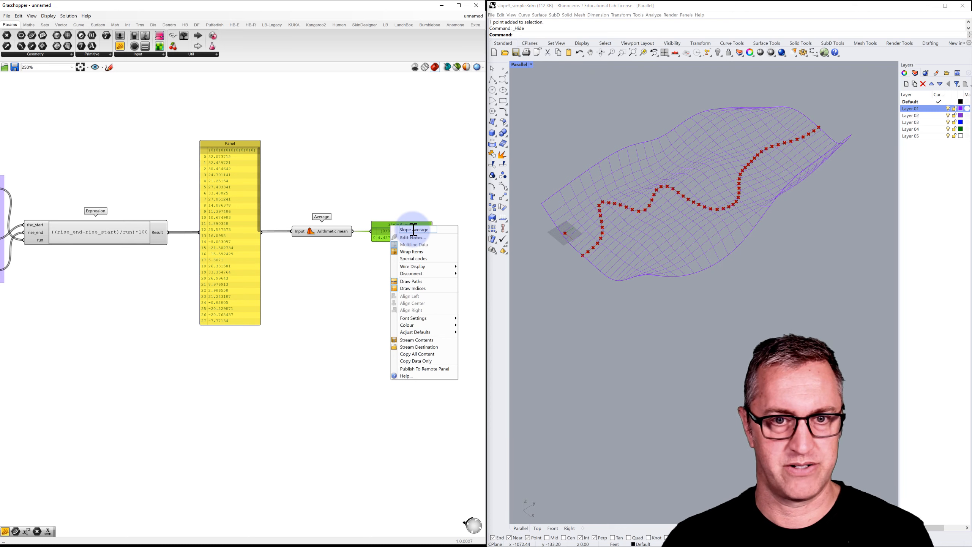
pyautogui.click(425, 178)
pyautogui.scroll(-5, 365, 246)
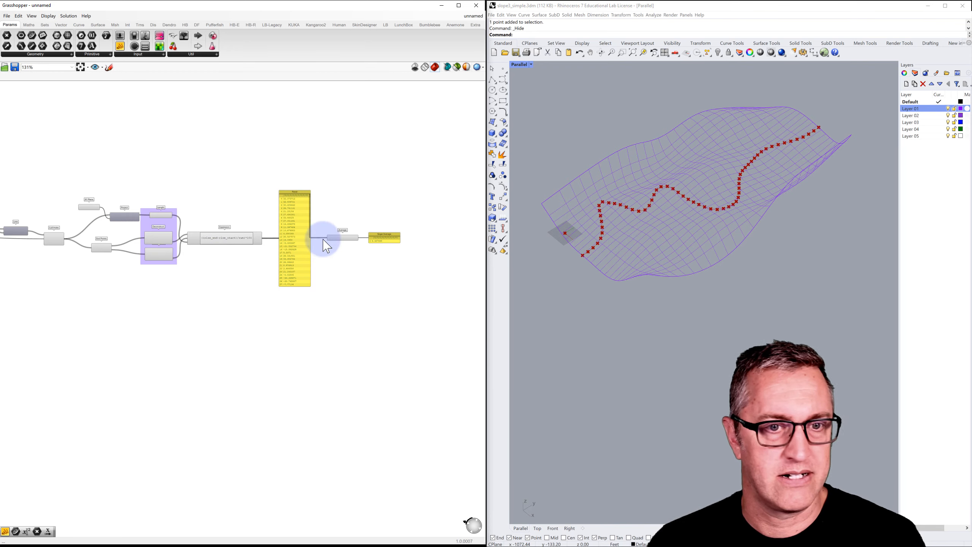
# Add a Join Curves component below the definition and wire the Cull Index output into its Curves input
pyautogui.scroll(3, 332, 249)
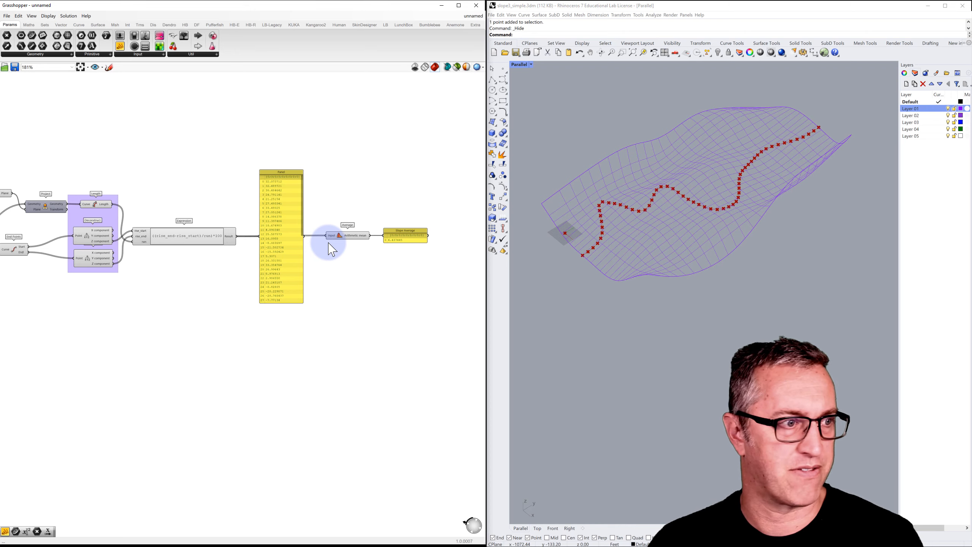
pyautogui.scroll(-2, 332, 249)
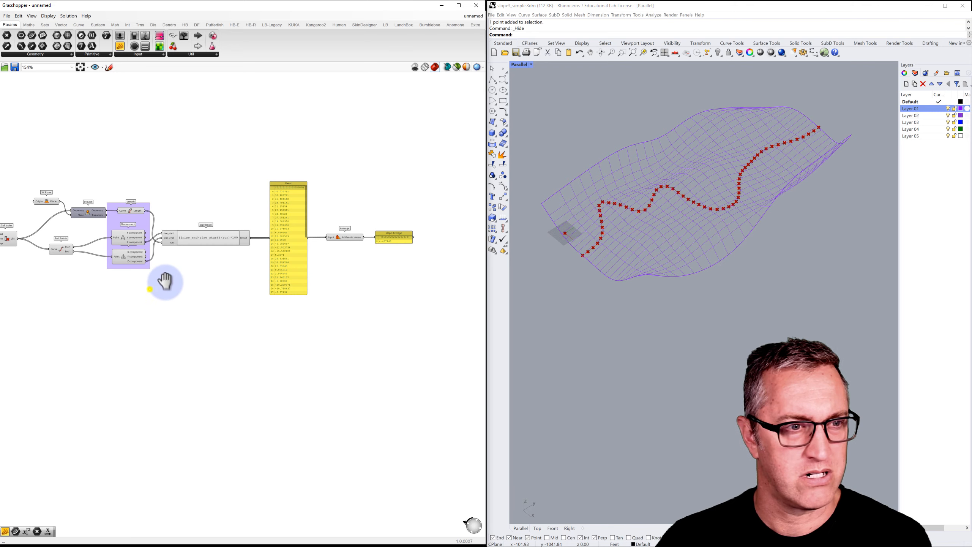
pyautogui.moveTo(149, 288); pyautogui.dragTo(212, 270, button='right')
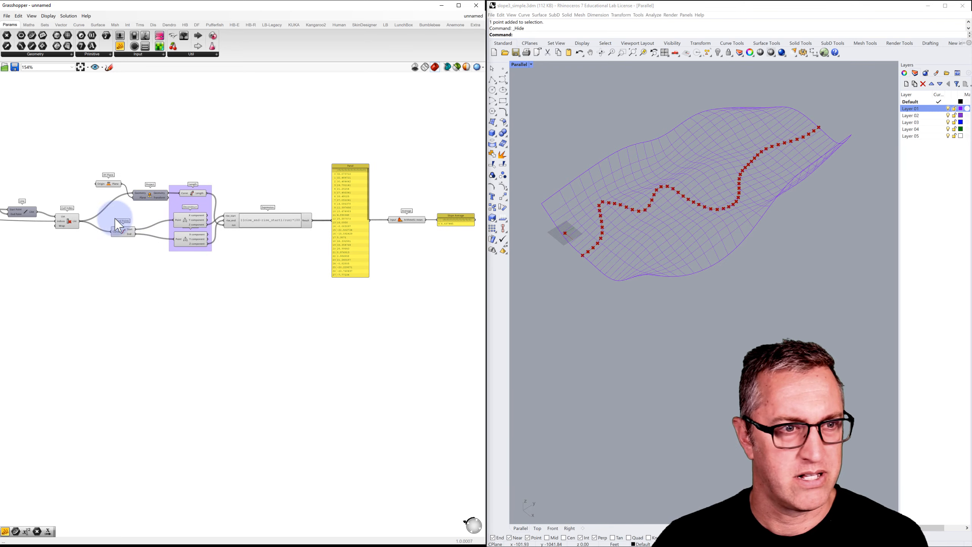
pyautogui.click(72, 226)
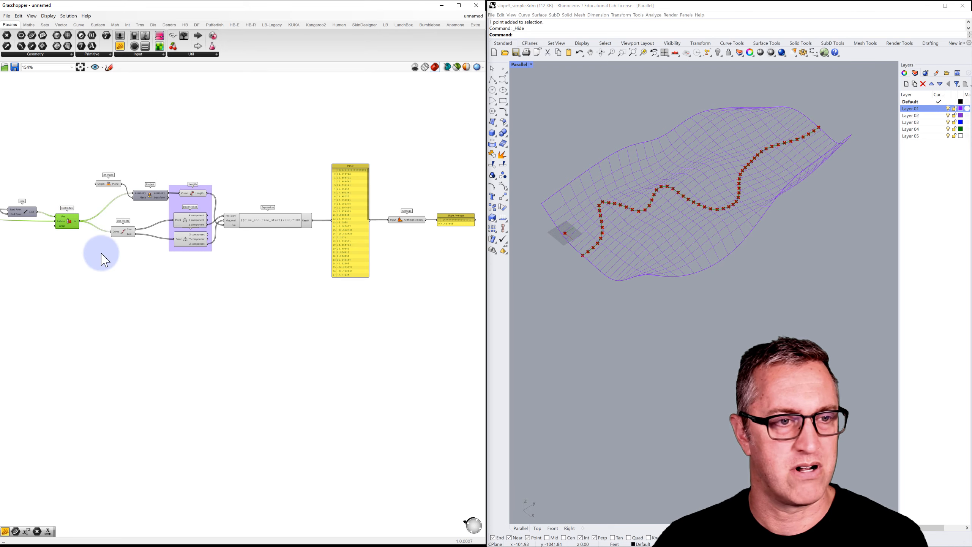
pyautogui.doubleClick(143, 315)
pyautogui.write('join')
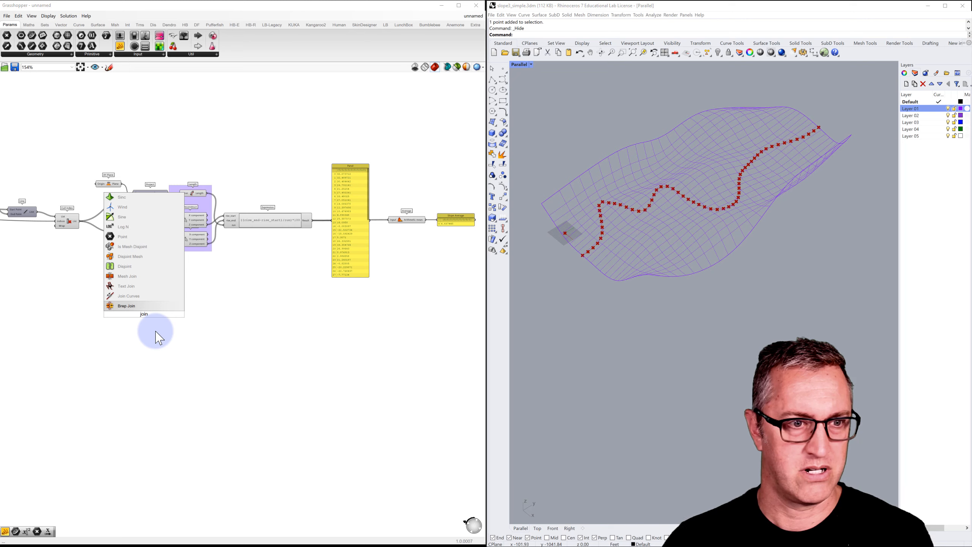
pyautogui.click(142, 297)
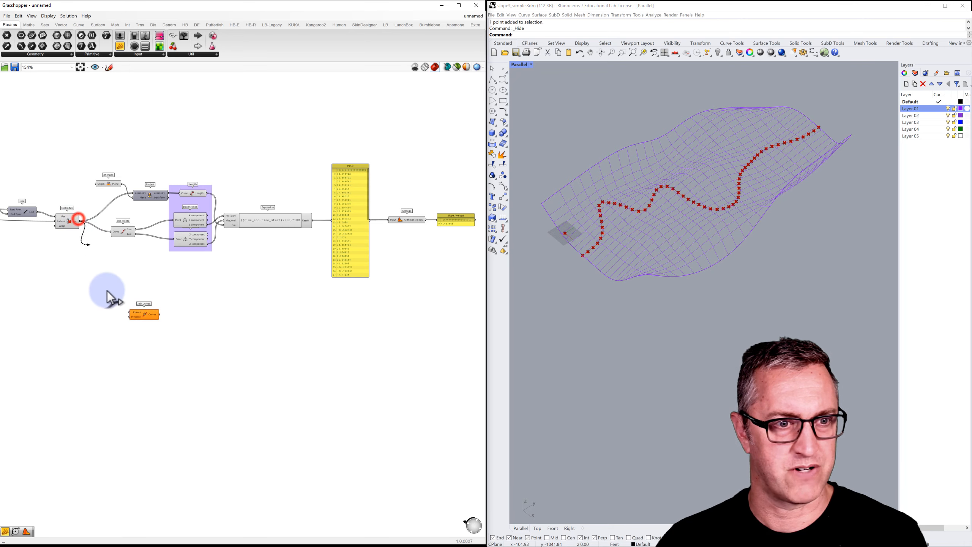
pyautogui.moveTo(107, 291); pyautogui.dragTo(131, 312)
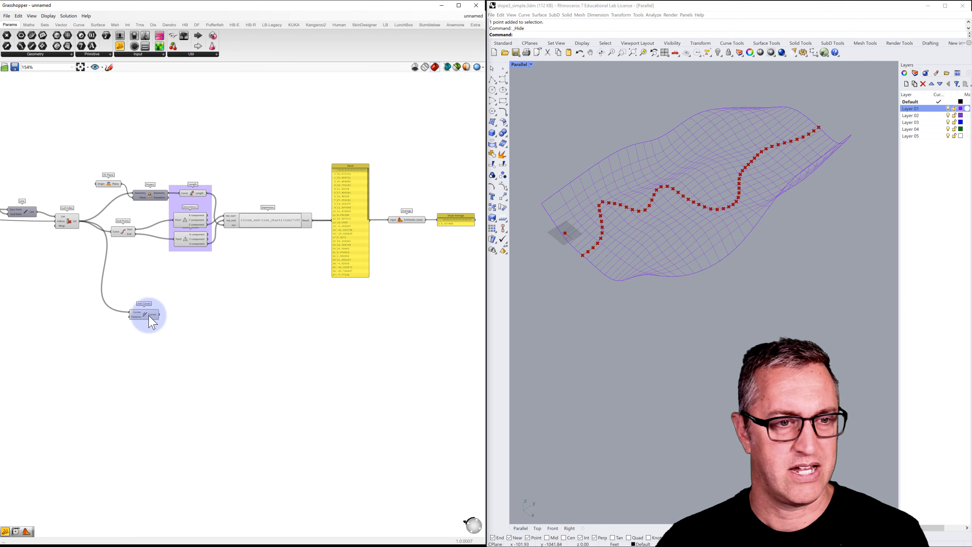
# Add a Length component after Join Curves and wire the joined curve into its Curve input
pyautogui.doubleClick(173, 315)
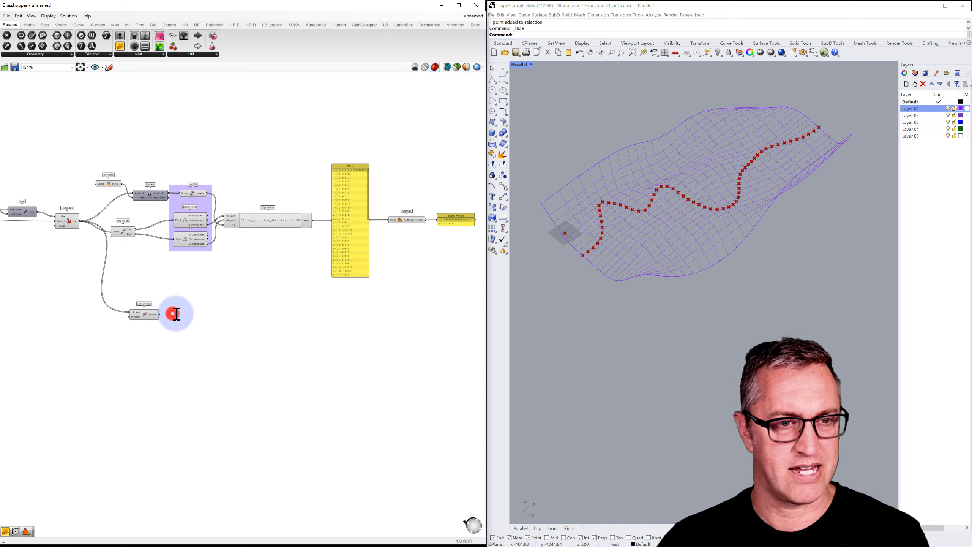
pyautogui.write('length')
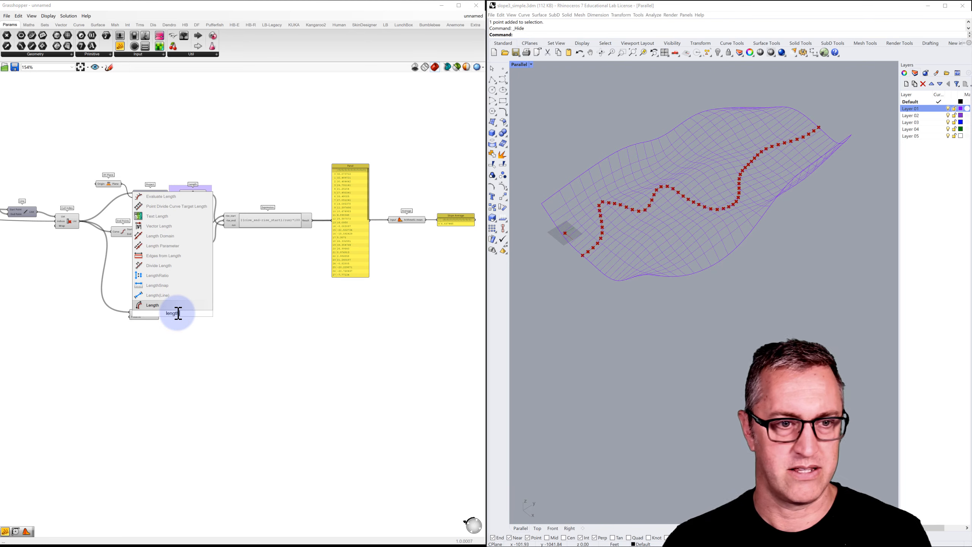
pyautogui.click(163, 305)
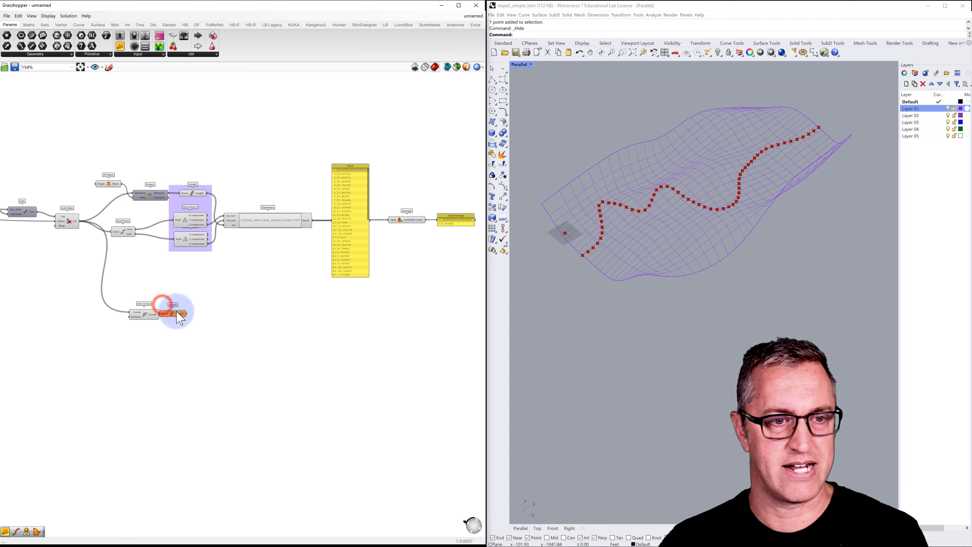
pyautogui.moveTo(160, 313); pyautogui.dragTo(180, 315)
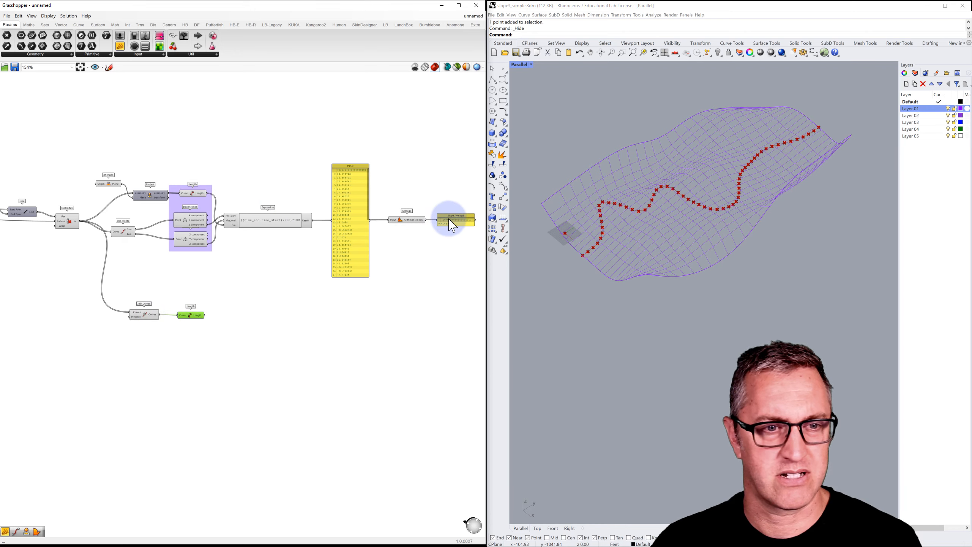
# Add a panel after the lower Length component, feed it the Length output and title it "Path Length"
pyautogui.doubleClick(240, 318)
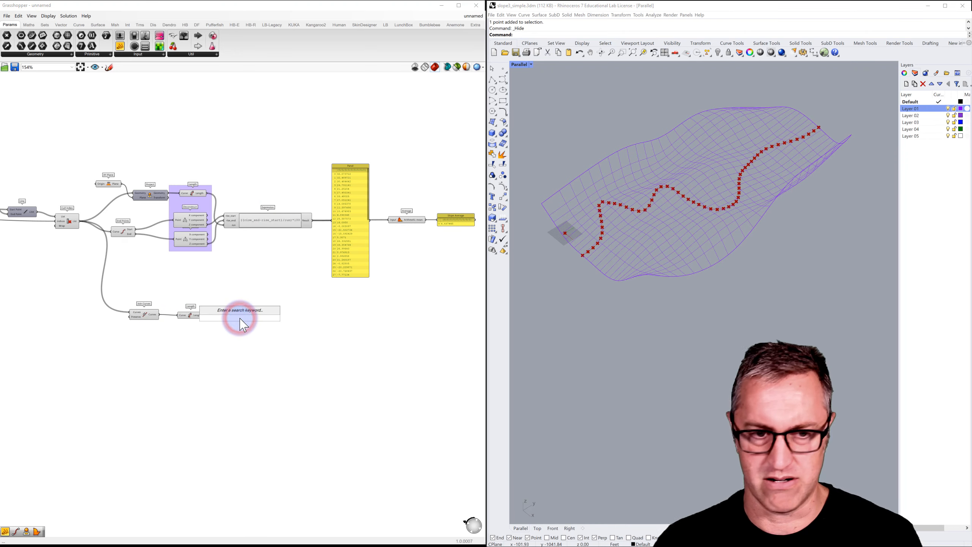
pyautogui.write('panel')
pyautogui.press('Return')
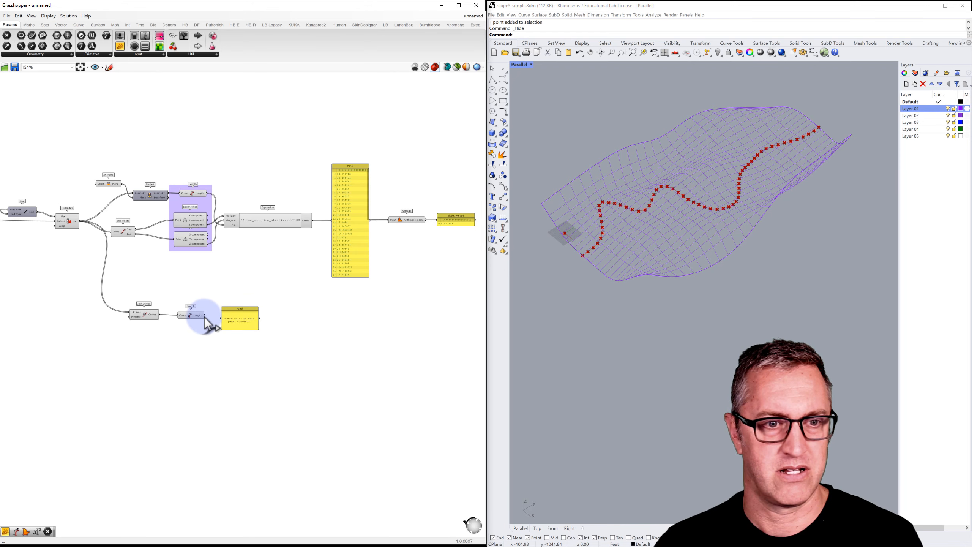
pyautogui.scroll(4, 240, 328)
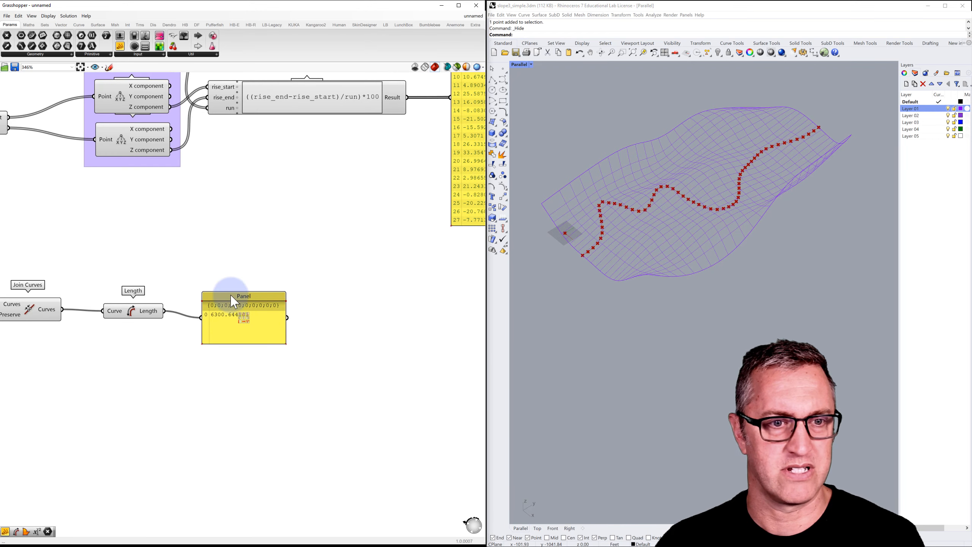
pyautogui.rightClick(232, 297)
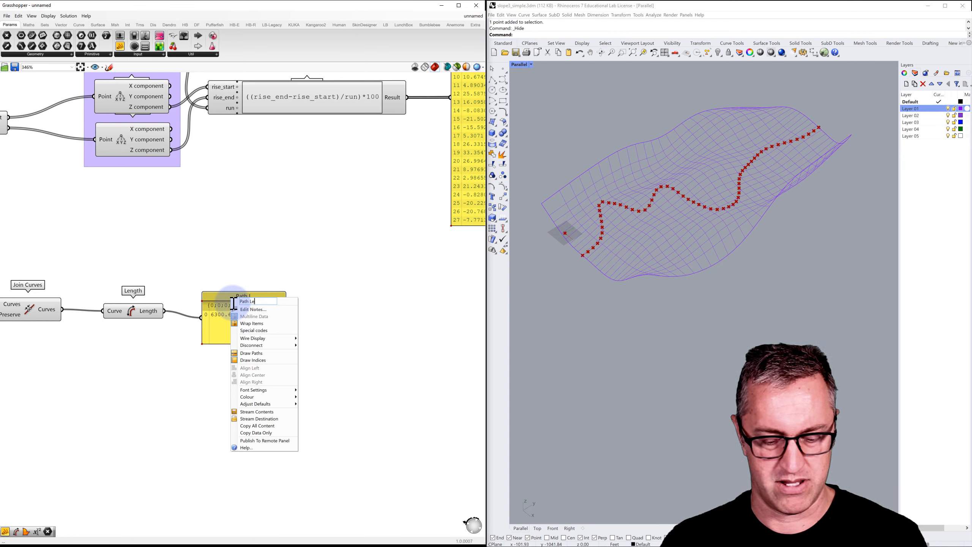
pyautogui.click(278, 263)
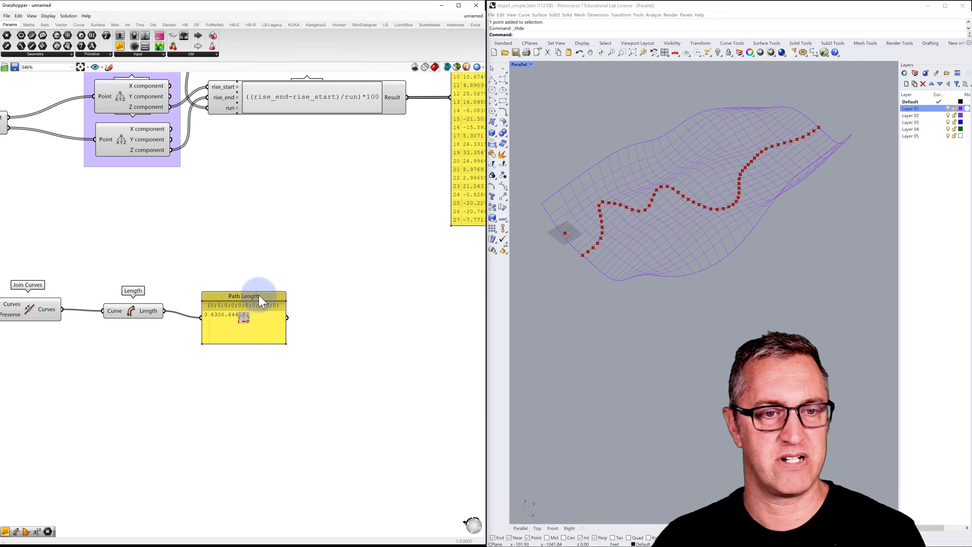
pyautogui.scroll(-5, 257, 293)
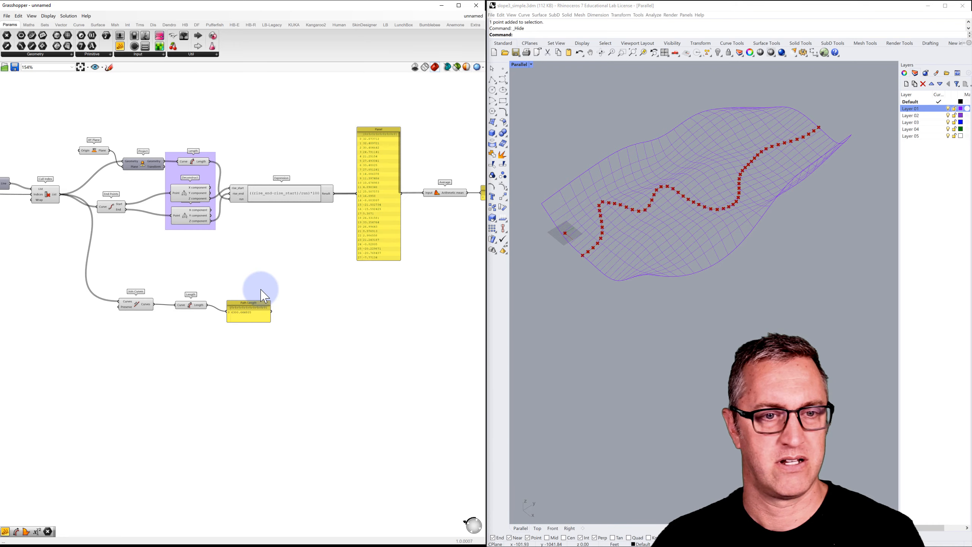
# Move the Join Curves, Length and Path Length group below the Average components and align its panel under Slope Average
pyautogui.moveTo(248, 282); pyautogui.dragTo(204, 281, button='right')
pyautogui.moveTo(230, 290); pyautogui.dragTo(109, 317)
pyautogui.moveTo(202, 305); pyautogui.dragTo(371, 292)
pyautogui.click(370, 277)
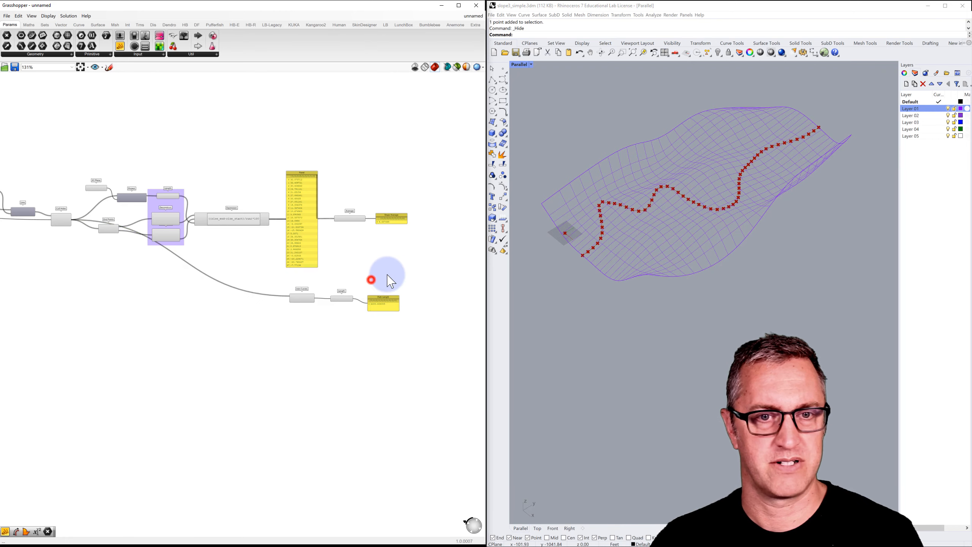
pyautogui.click(396, 297)
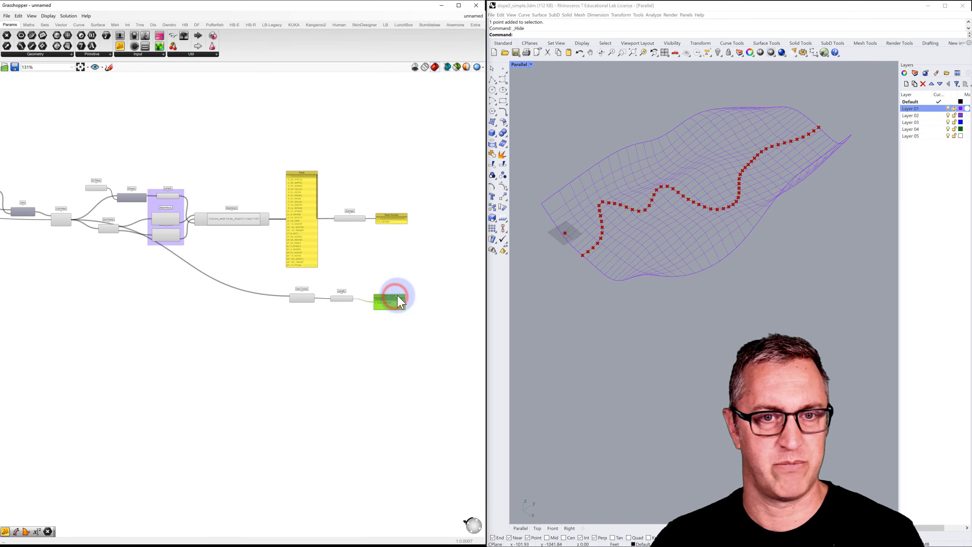
pyautogui.click(380, 245)
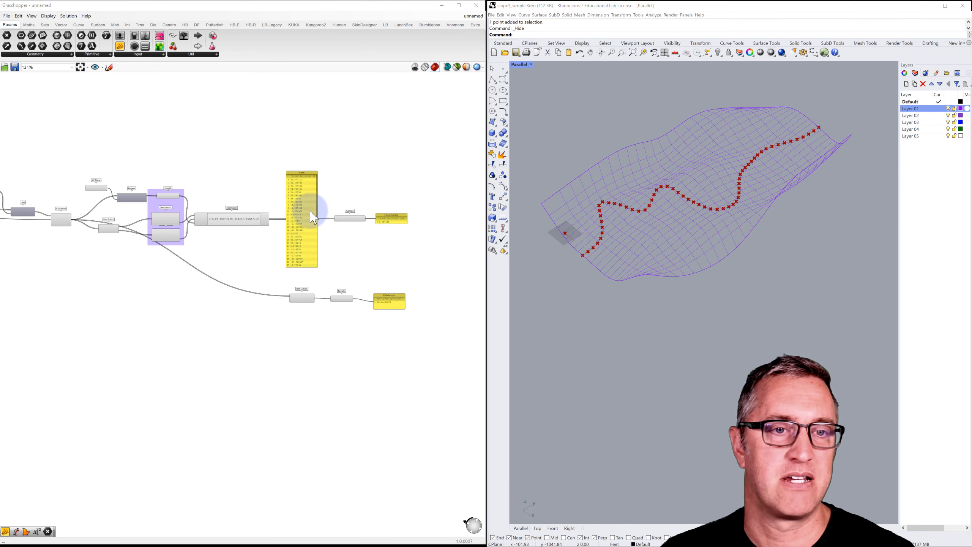
# Add a Bounds component above the Average branch and wire the Expression's Result into its Numbers input
pyautogui.scroll(2, 318, 196)
pyautogui.moveTo(379, 200); pyautogui.dragTo(275, 201, button='right')
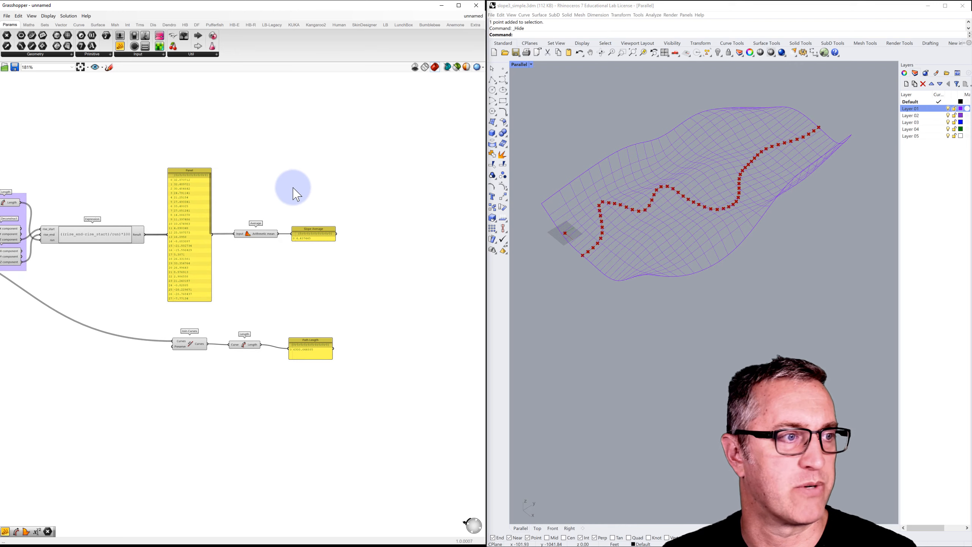
pyautogui.doubleClick(321, 164)
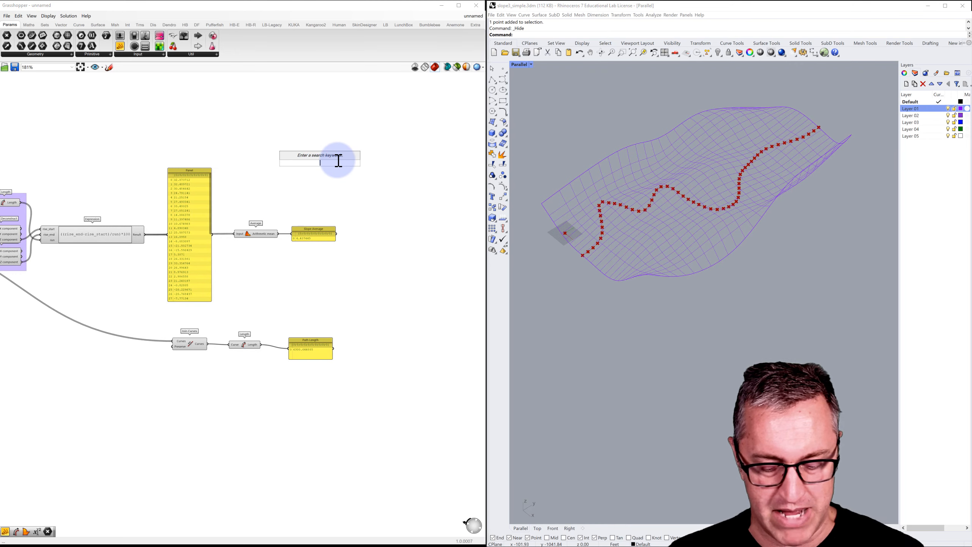
pyautogui.write('bounds')
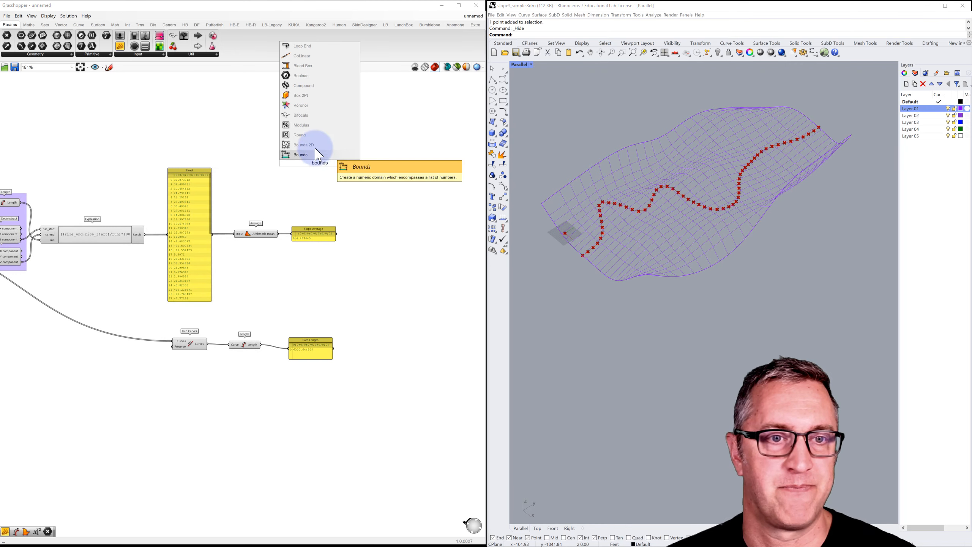
pyautogui.click(317, 151)
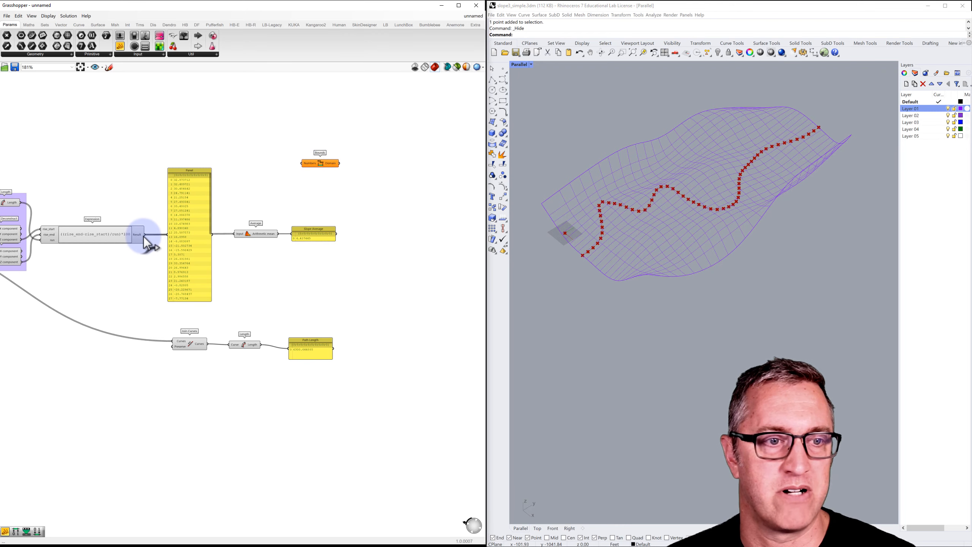
pyautogui.moveTo(145, 235); pyautogui.dragTo(325, 162)
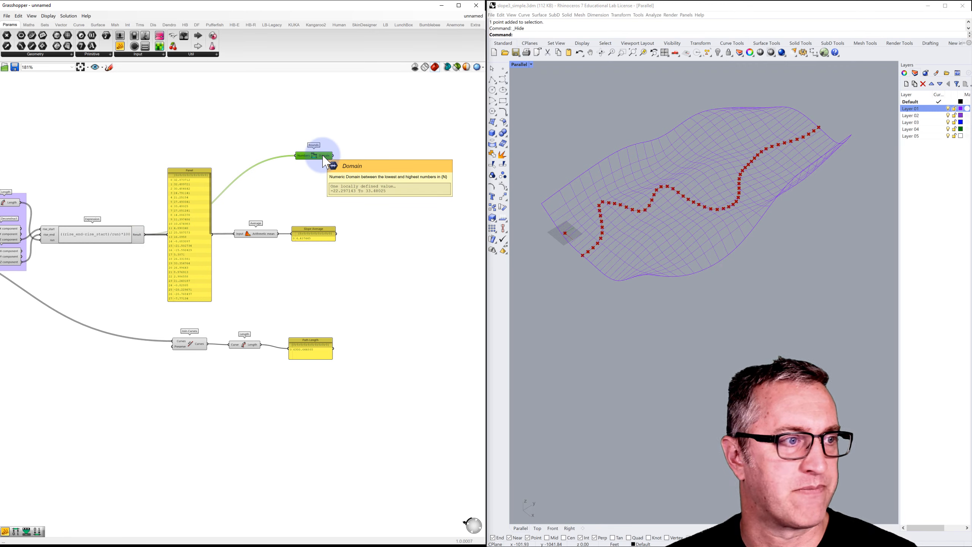
# Add a Deconstruct Domain component after Bounds and connect the Bounds Domain output to it
pyautogui.doubleClick(369, 152)
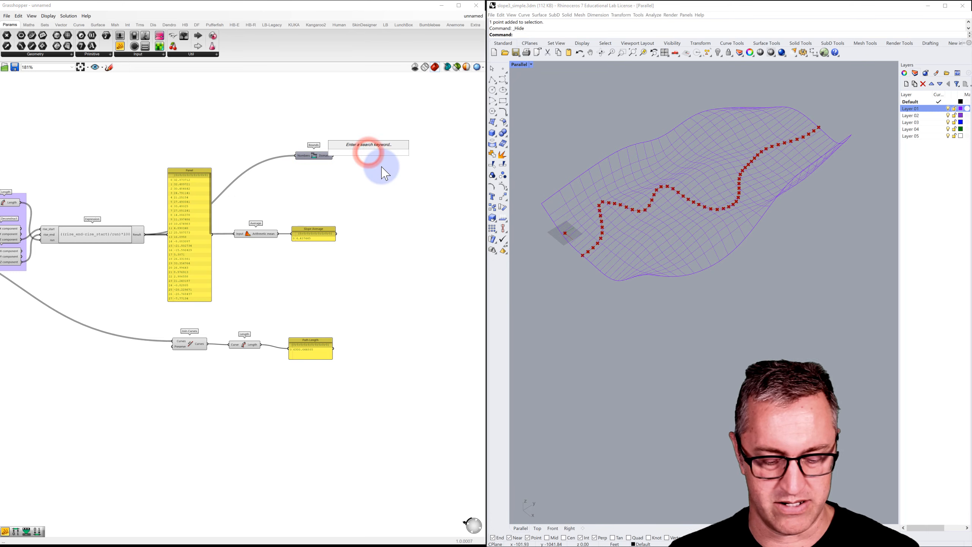
pyautogui.write('deconstruct')
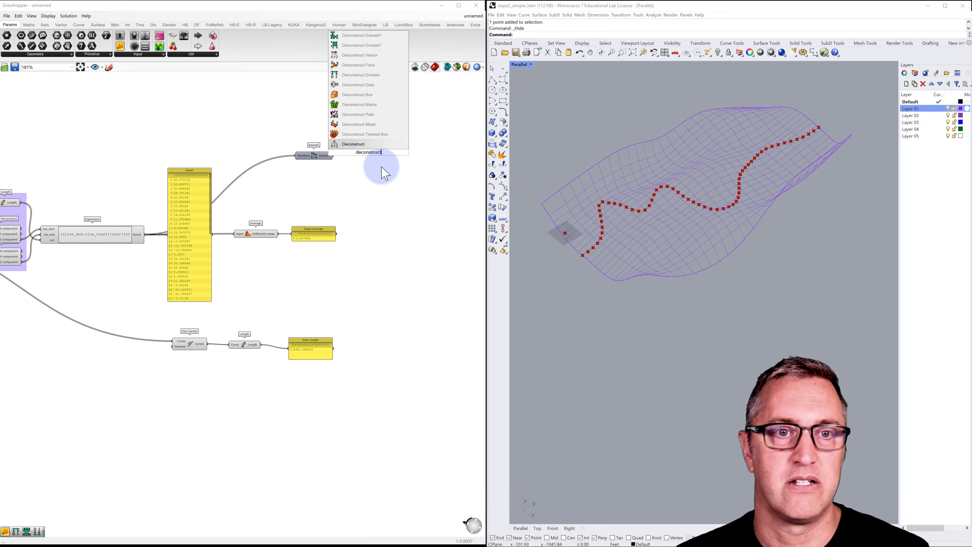
pyautogui.click(352, 76)
pyautogui.moveTo(332, 156); pyautogui.dragTo(358, 154)
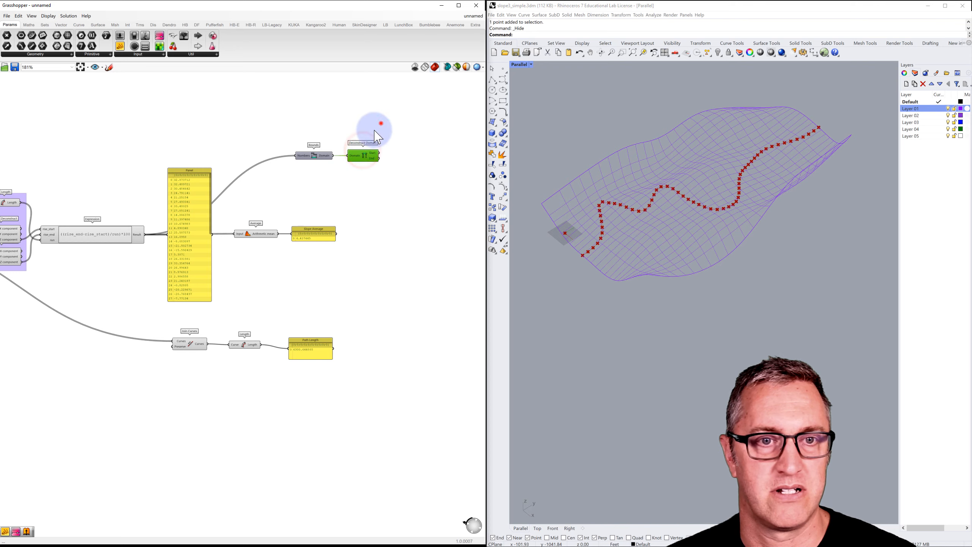
# Move the Bounds and Deconstruct Domain components together to free space above the Average and Slope Average row
pyautogui.moveTo(381, 123); pyautogui.dragTo(235, 110)
pyautogui.moveTo(283, 137); pyautogui.dragTo(255, 160, button='right')
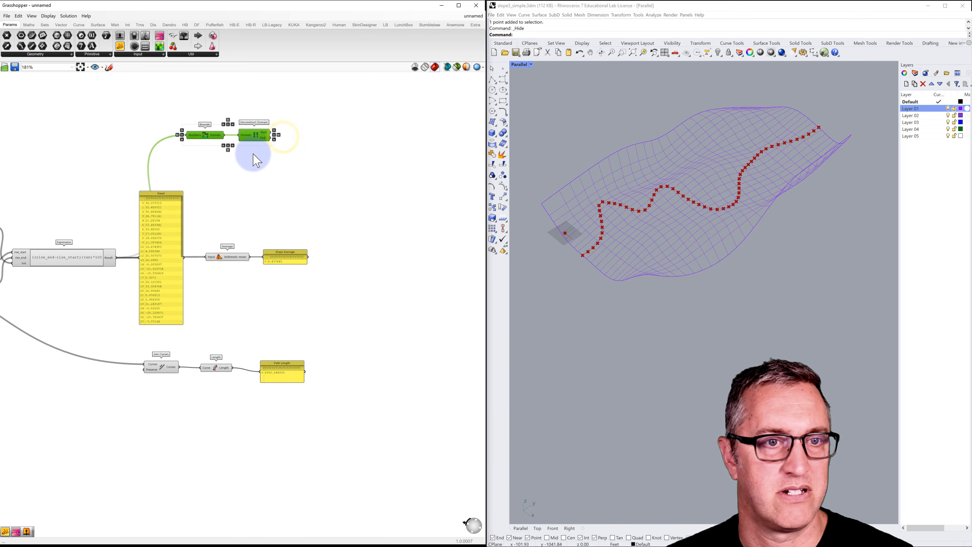
pyautogui.click(290, 137)
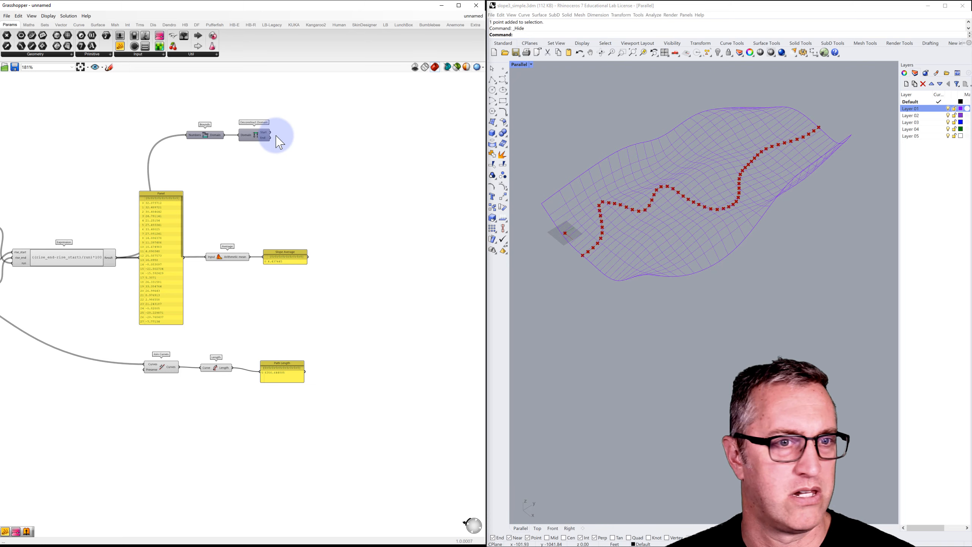
pyautogui.moveTo(291, 110)
pyautogui.mouseDown()
pyautogui.moveTo(203, 144)
pyautogui.moveTo(264, 113)
pyautogui.moveTo(302, 115)
pyautogui.moveTo(293, 117)
pyautogui.mouseUp()
pyautogui.click(327, 156)
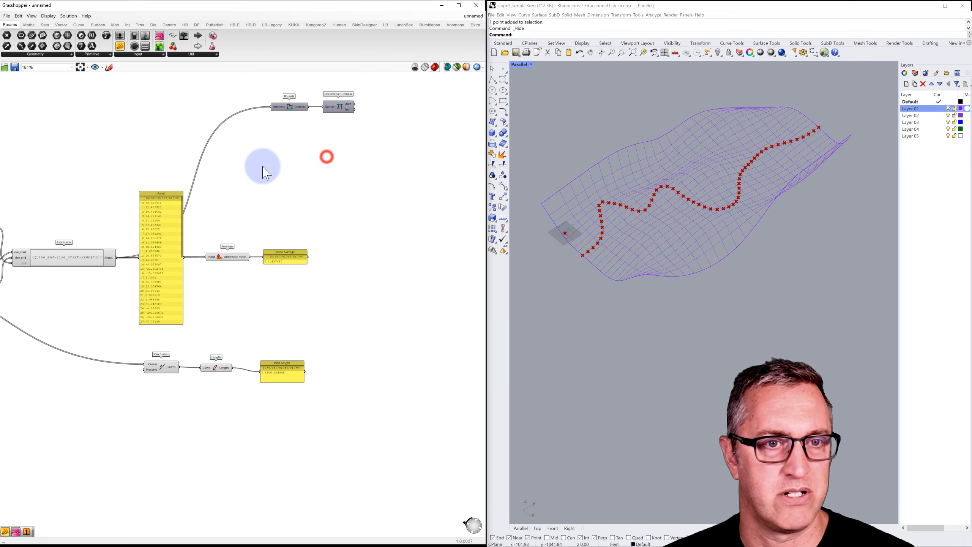
# Add a panel in the free space just below the Bounds component
pyautogui.doubleClick(262, 152)
pyautogui.write('panel')
pyautogui.press('Return')
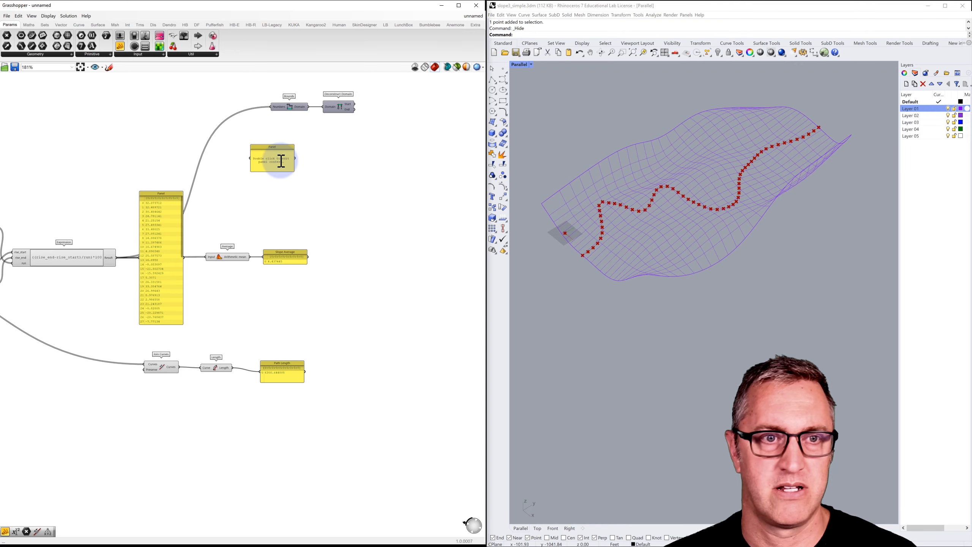
# Name the new panel Slope Max, wire the Deconstruct Domain End output into it and place it above the Slope Average panel
pyautogui.rightClick(274, 149)
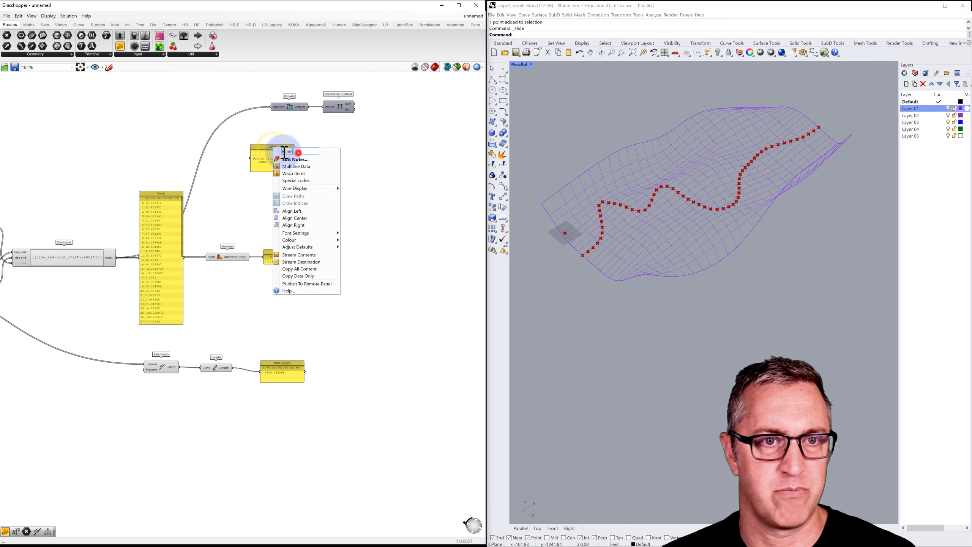
pyautogui.moveTo(285, 151); pyautogui.dragTo(270, 153)
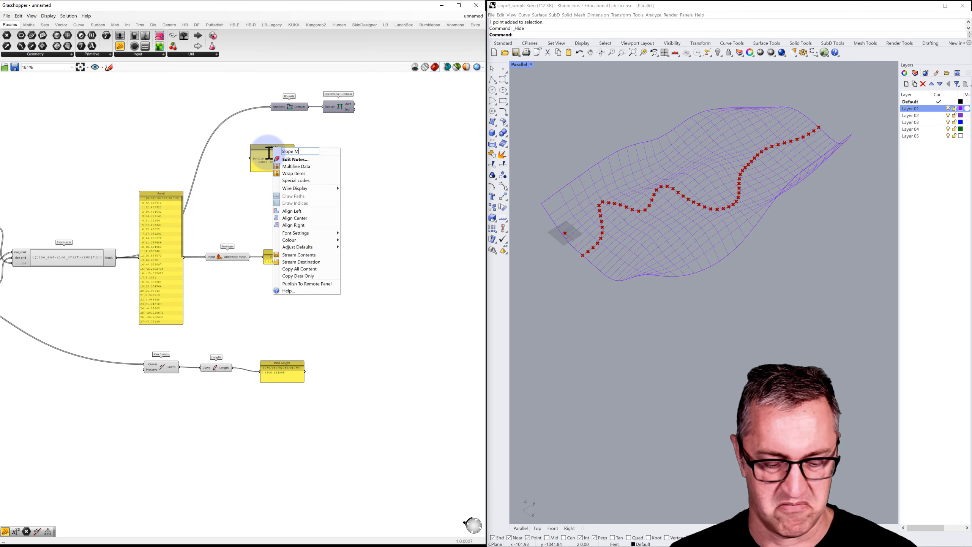
pyautogui.click(286, 127)
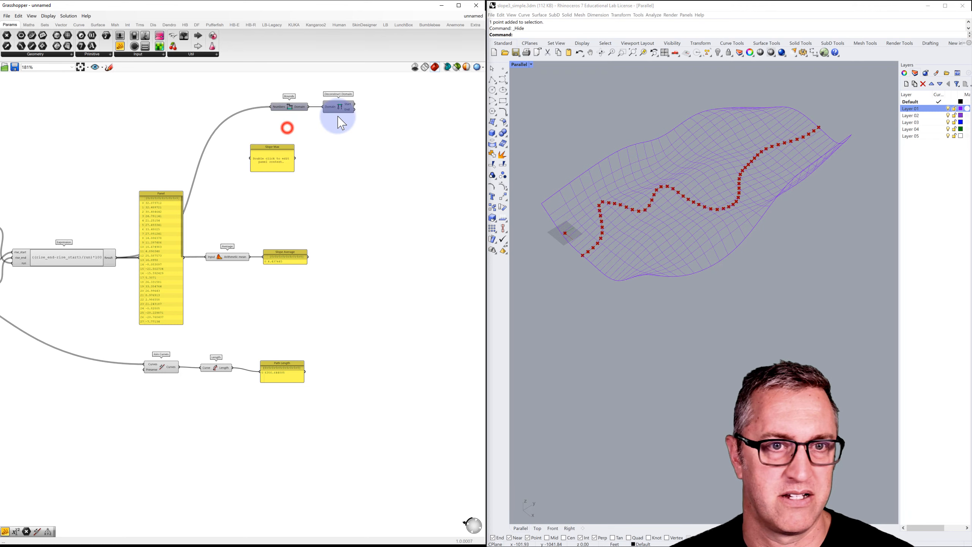
pyautogui.moveTo(274, 145); pyautogui.dragTo(294, 229)
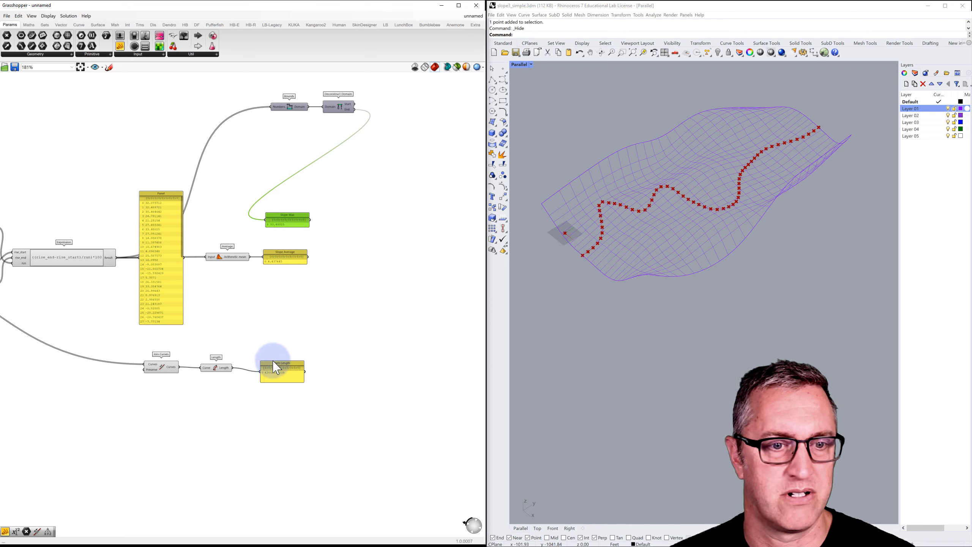
# Move the Path Length panel up beneath Slope Average and group it with the Slope Average and Slope Max panels
pyautogui.moveTo(277, 367); pyautogui.dragTo(277, 306)
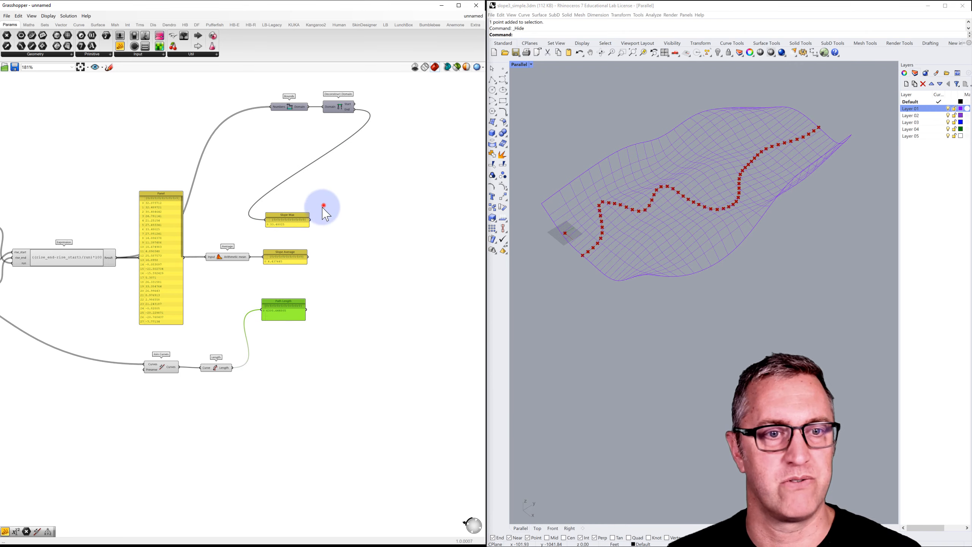
pyautogui.moveTo(324, 207); pyautogui.dragTo(254, 345)
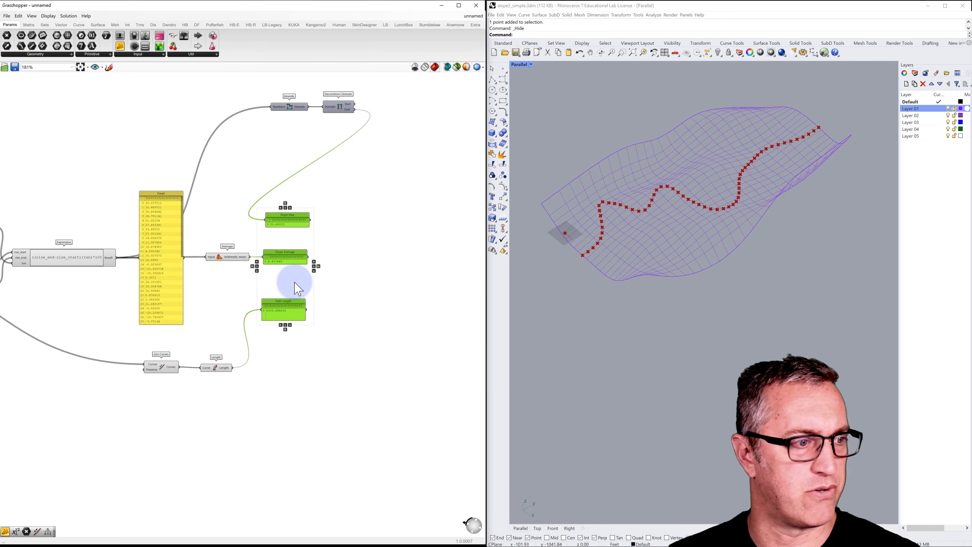
pyautogui.rightClick(284, 295)
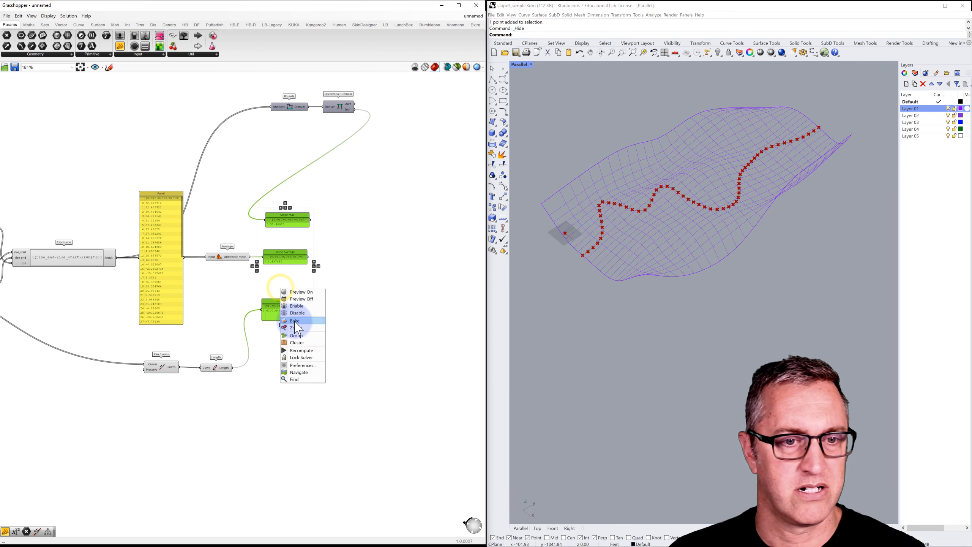
pyautogui.click(295, 337)
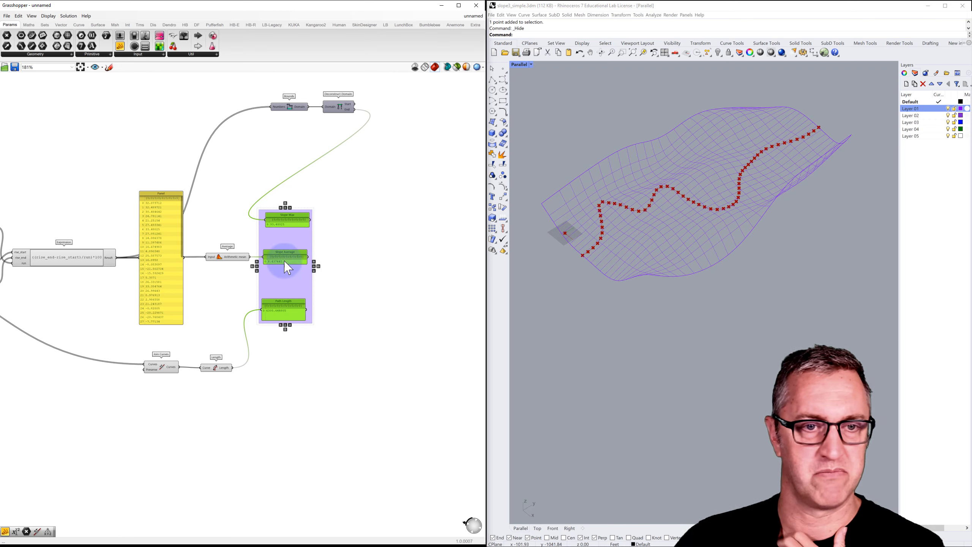
pyautogui.click(341, 251)
# Add a Gradient component after Deconstruct Domain, using Start and End as its lower and upper limits and the Expression's Result as its Parameter
pyautogui.moveTo(357, 166); pyautogui.dragTo(290, 192, button='right')
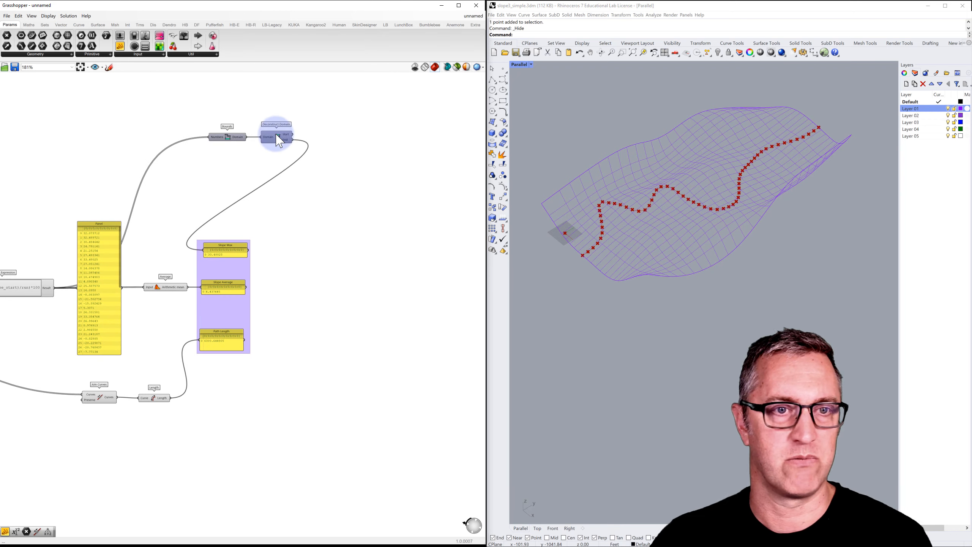
pyautogui.doubleClick(350, 136)
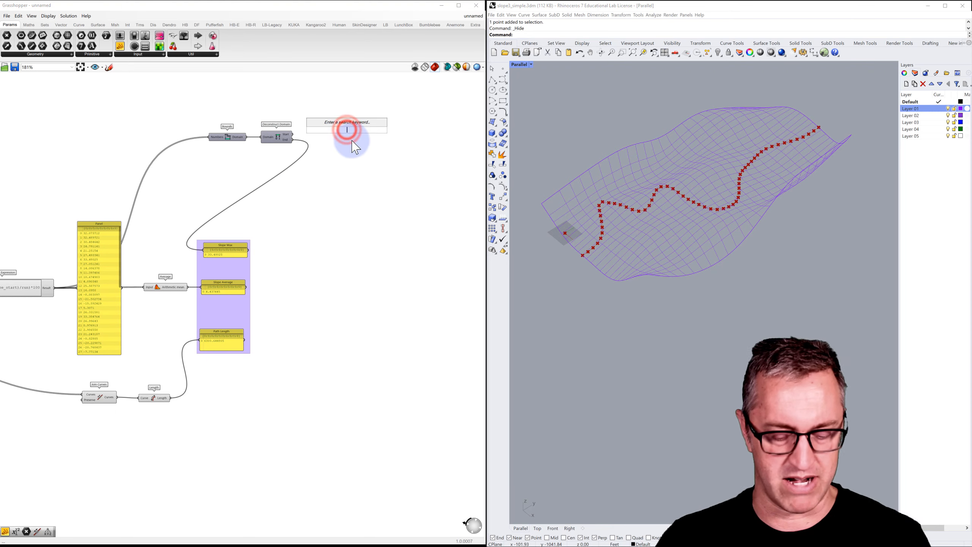
pyautogui.write('gradi')
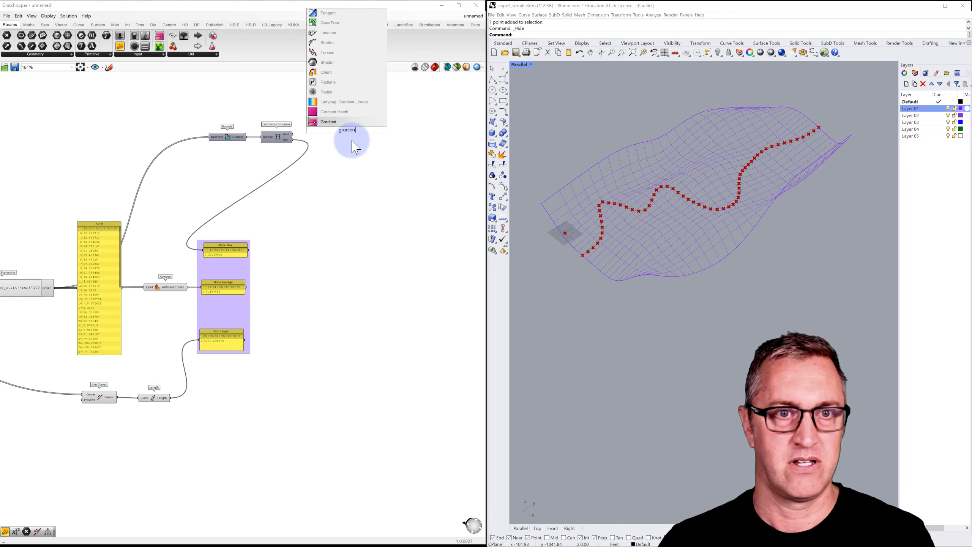
pyautogui.click(330, 123)
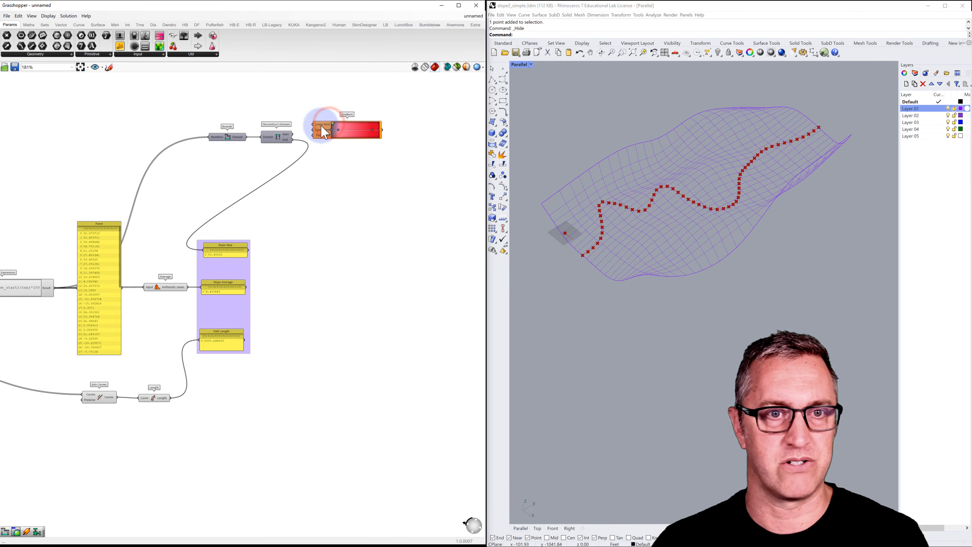
pyautogui.moveTo(325, 134)
pyautogui.mouseDown()
pyautogui.moveTo(342, 138)
pyautogui.moveTo(320, 129)
pyautogui.moveTo(312, 137)
pyautogui.moveTo(331, 134)
pyautogui.mouseUp()
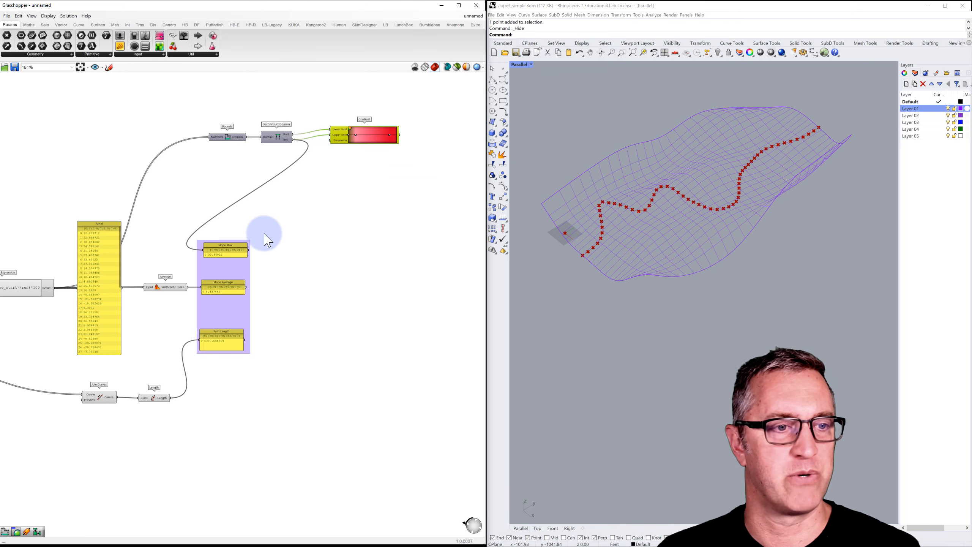
pyautogui.moveTo(54, 287); pyautogui.dragTo(58, 292)
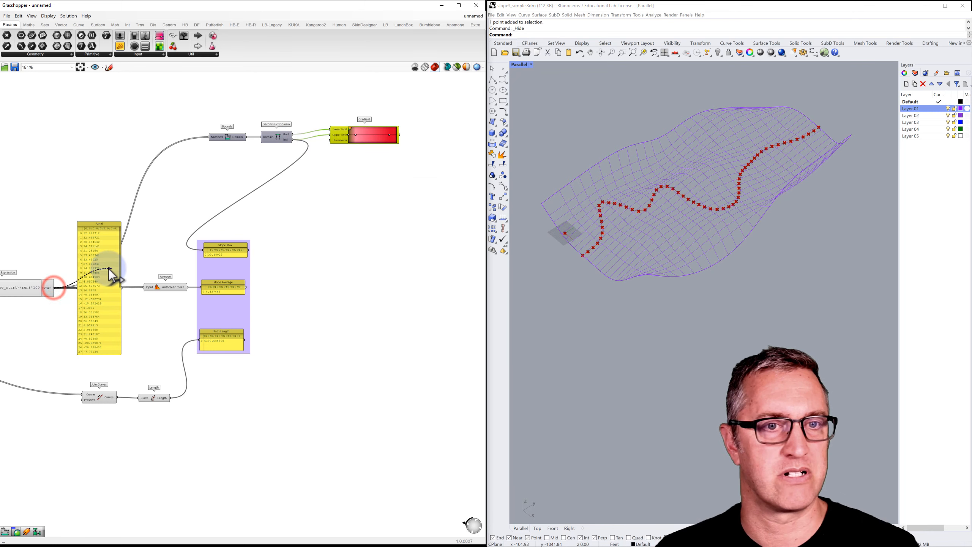
pyautogui.moveTo(110, 269); pyautogui.dragTo(330, 141)
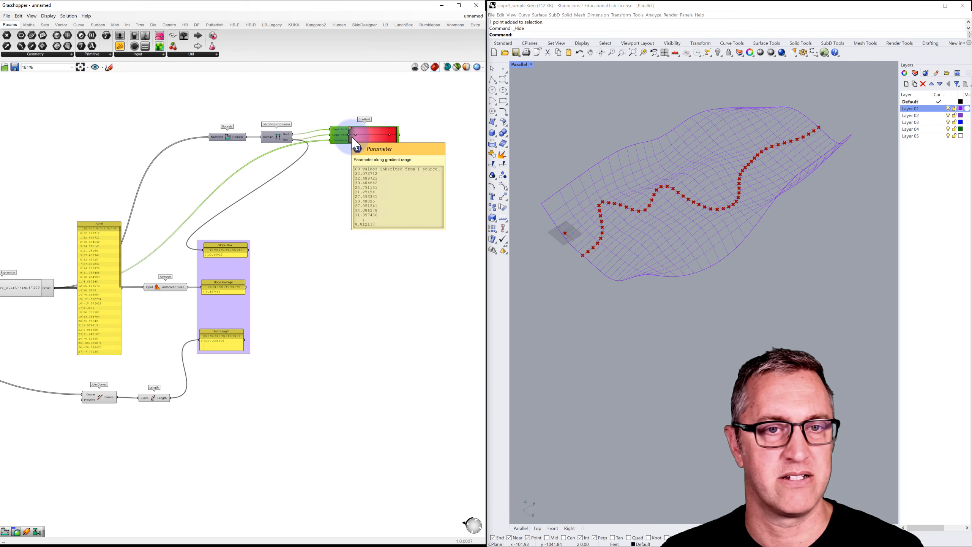
# Apply the green-grey-yellow preset to the Gradient component
pyautogui.scroll(3, 355, 143)
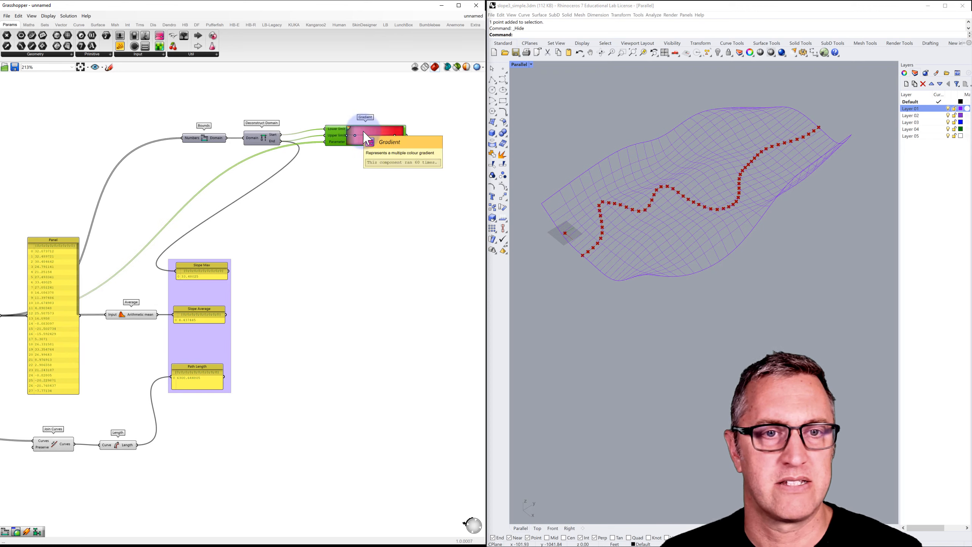
pyautogui.rightClick(346, 131)
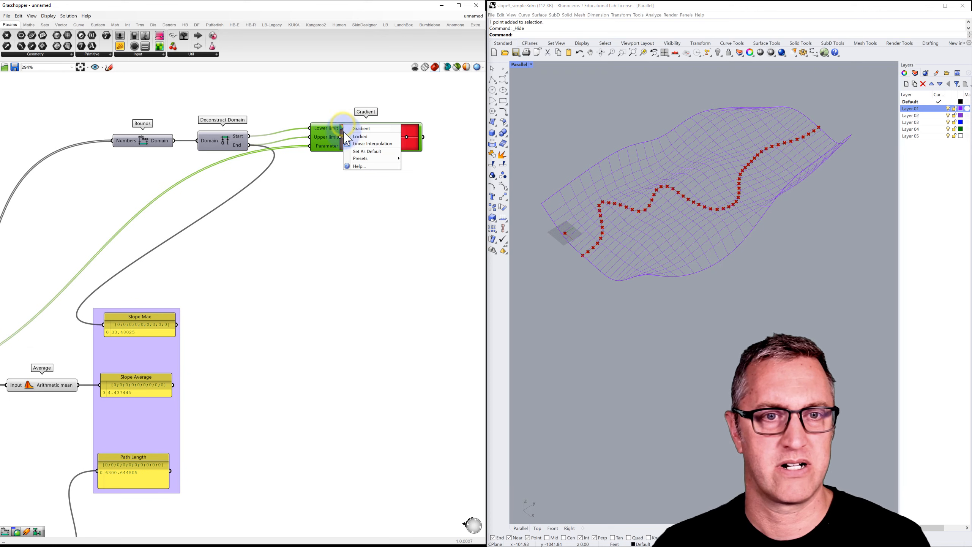
pyautogui.moveTo(358, 159)
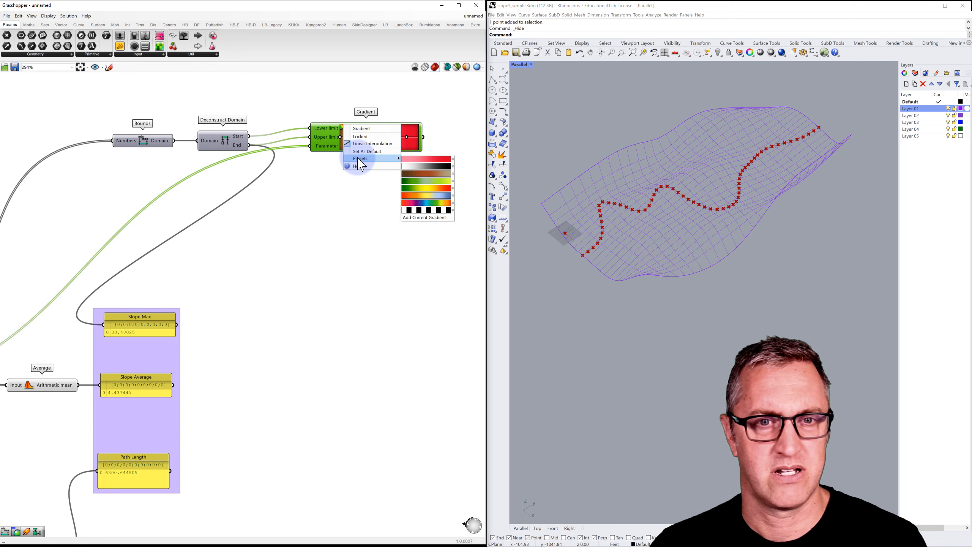
pyautogui.click(425, 182)
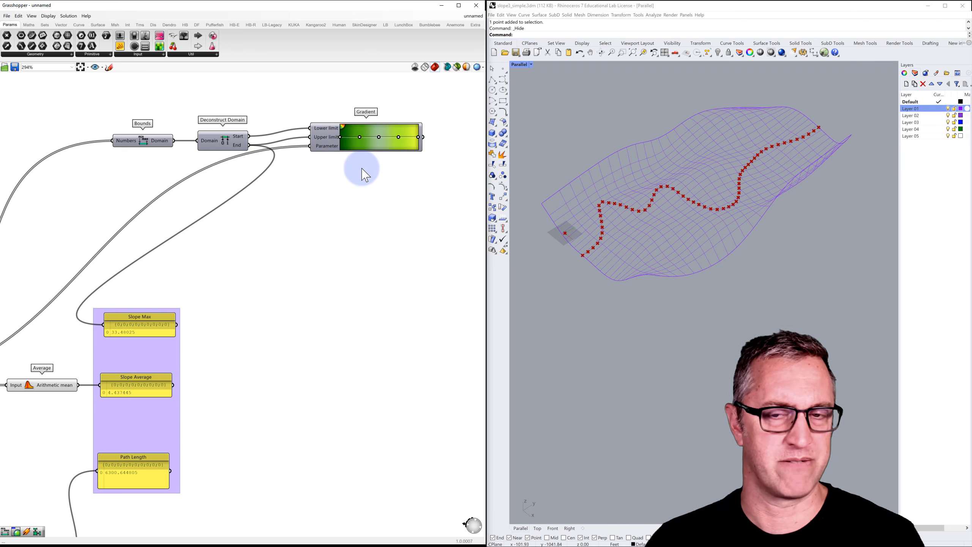
# Add a Custom Preview component above and beyond the Gradient and connect the Gradient output to its Material input
pyautogui.scroll(-4, 366, 175)
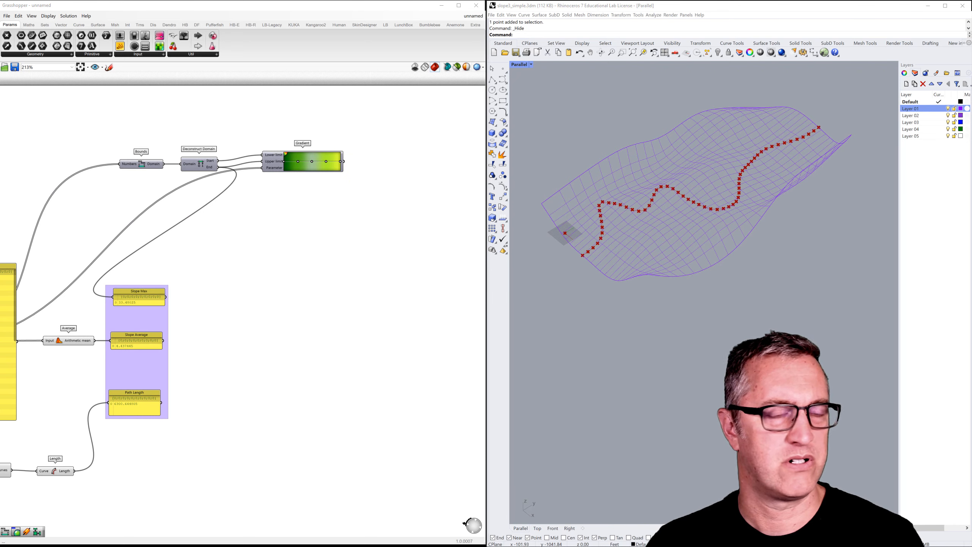
pyautogui.doubleClick(436, 109)
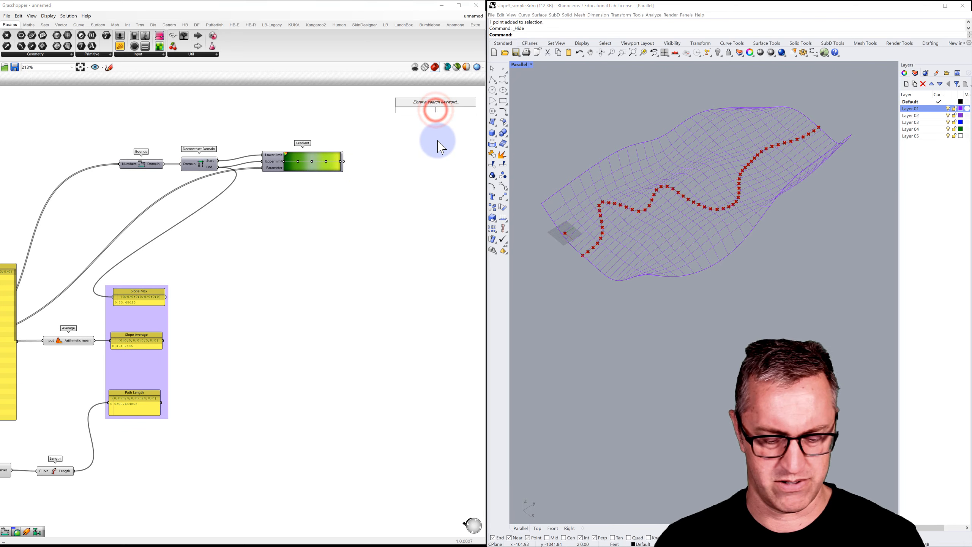
pyautogui.write('custom')
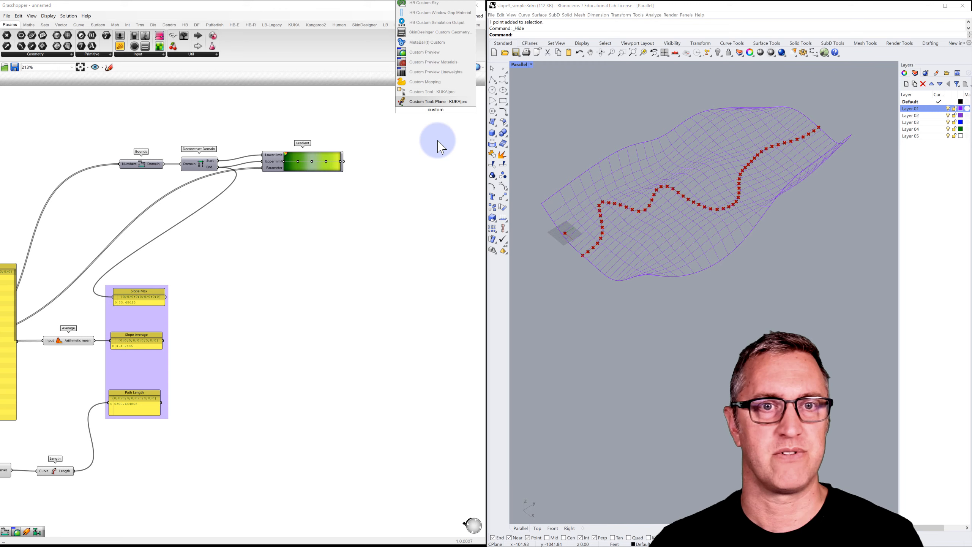
pyautogui.click(421, 51)
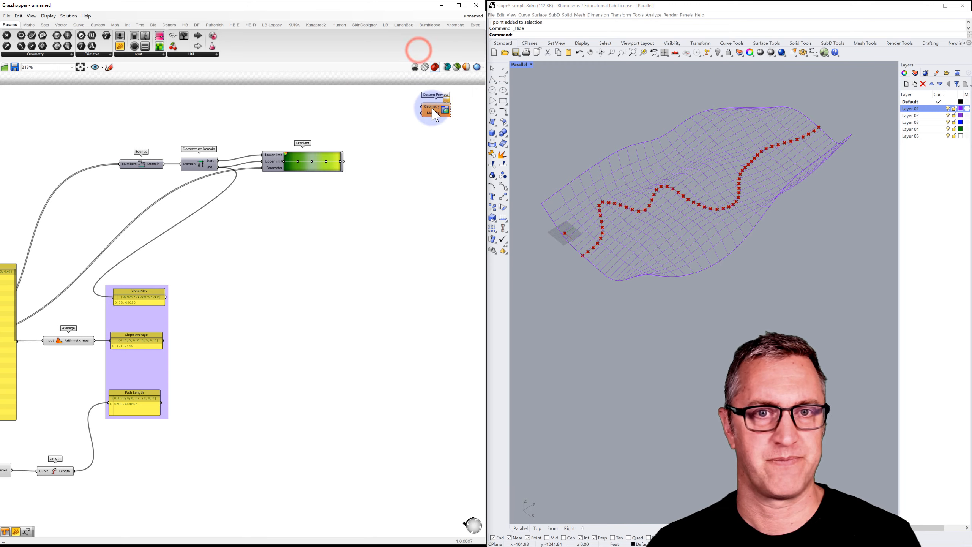
pyautogui.moveTo(436, 115); pyautogui.dragTo(417, 134)
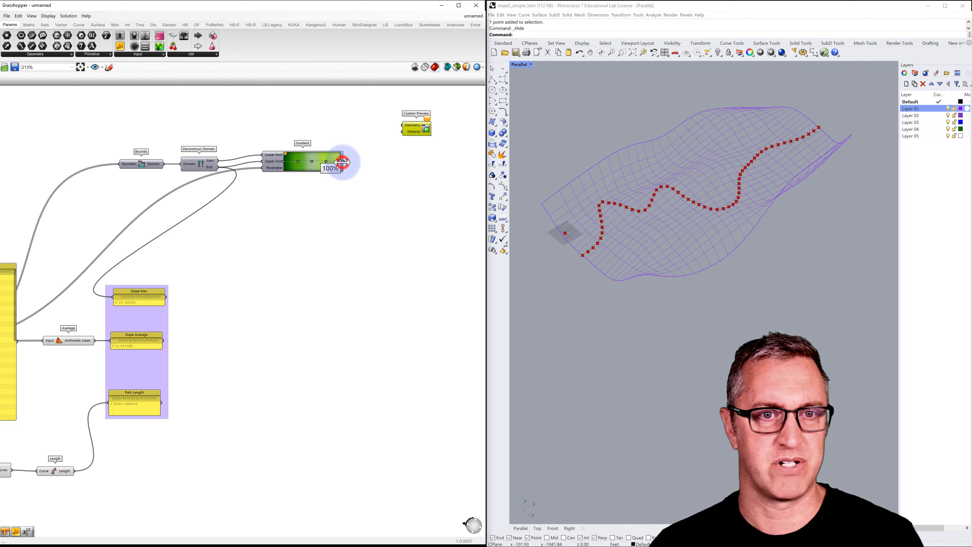
pyautogui.moveTo(343, 162); pyautogui.dragTo(401, 134)
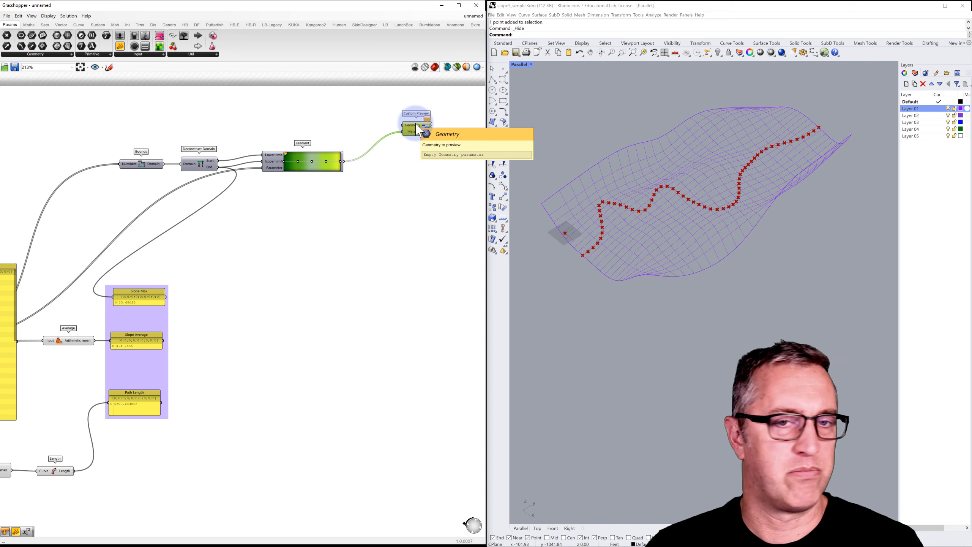
pyautogui.click(336, 123)
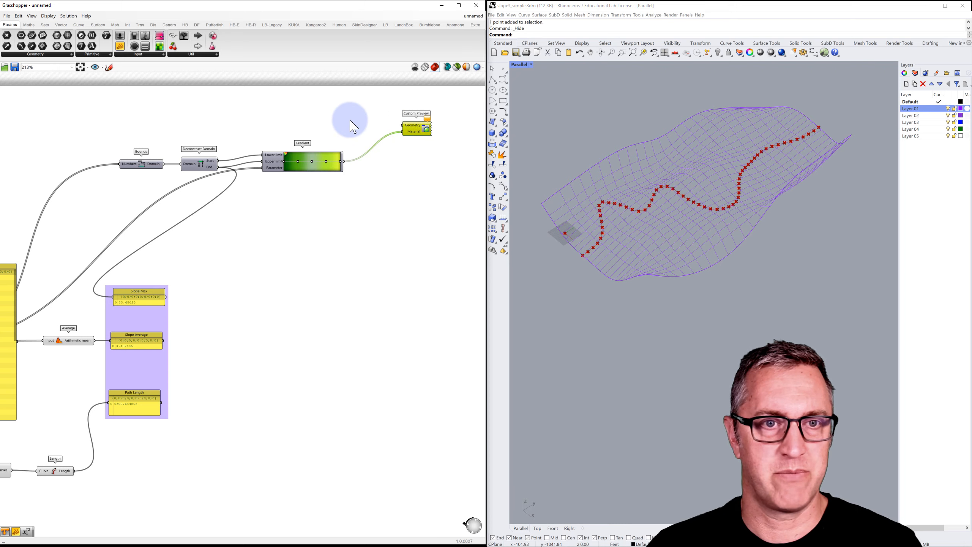
# Add a Pipe component above the Gradient and connect its Pipe output to the Custom Preview's Geometry input
pyautogui.doubleClick(329, 119)
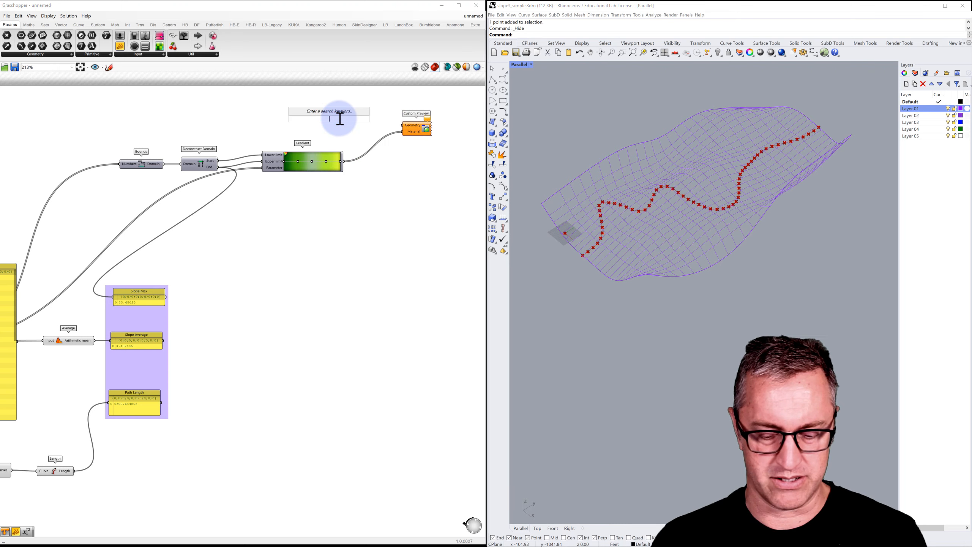
pyautogui.write('pip')
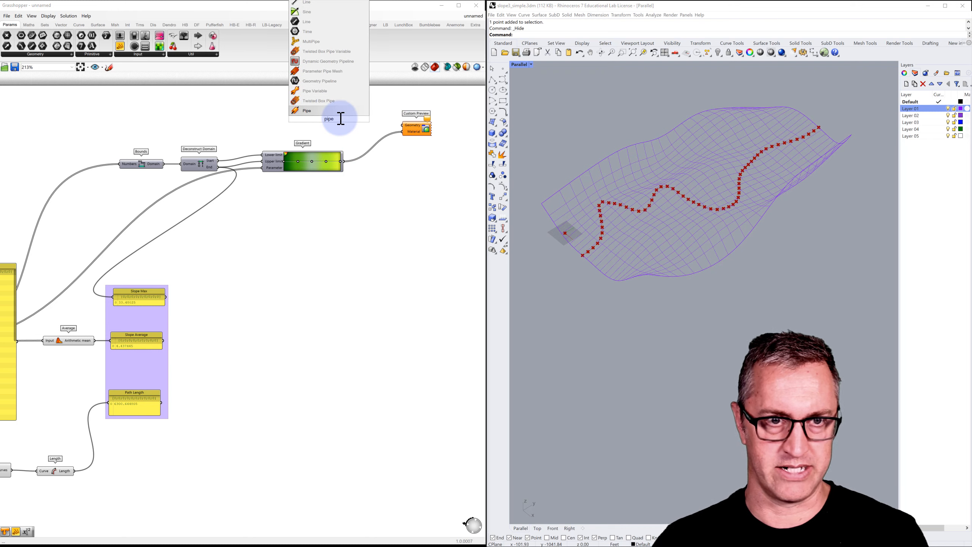
pyautogui.click(310, 111)
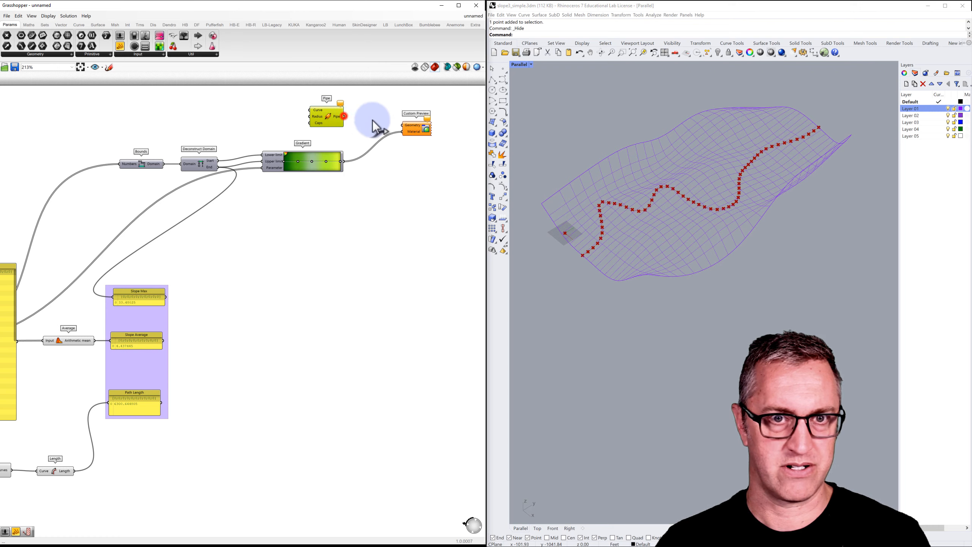
pyautogui.moveTo(405, 126); pyautogui.dragTo(404, 125)
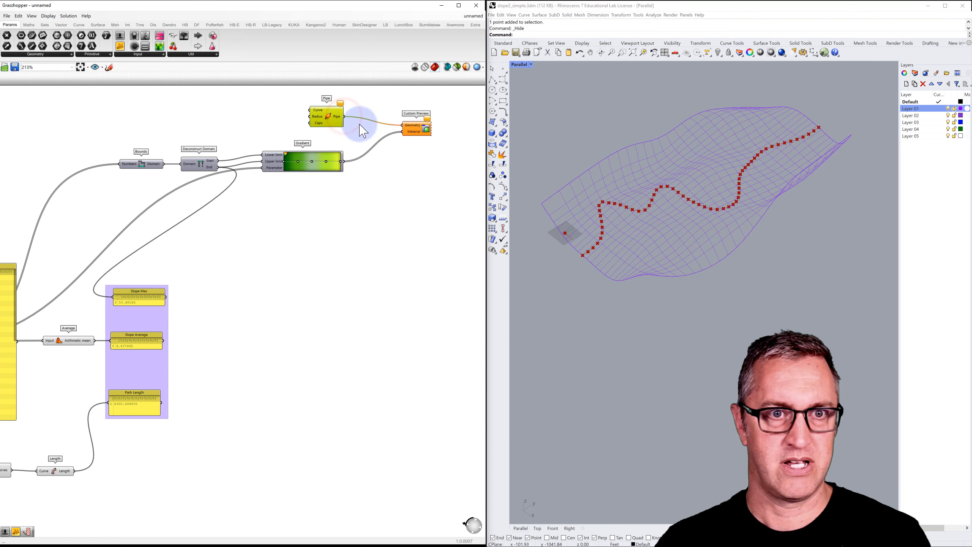
# Add a number slider set to 1 before the Pipe component and wire it into the Pipe's Radius input
pyautogui.doubleClick(277, 117)
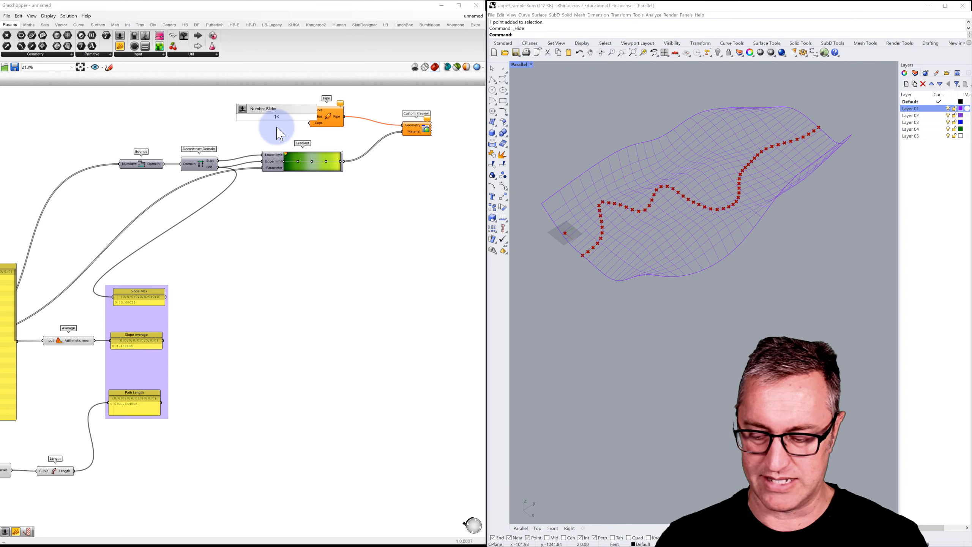
pyautogui.press('Return')
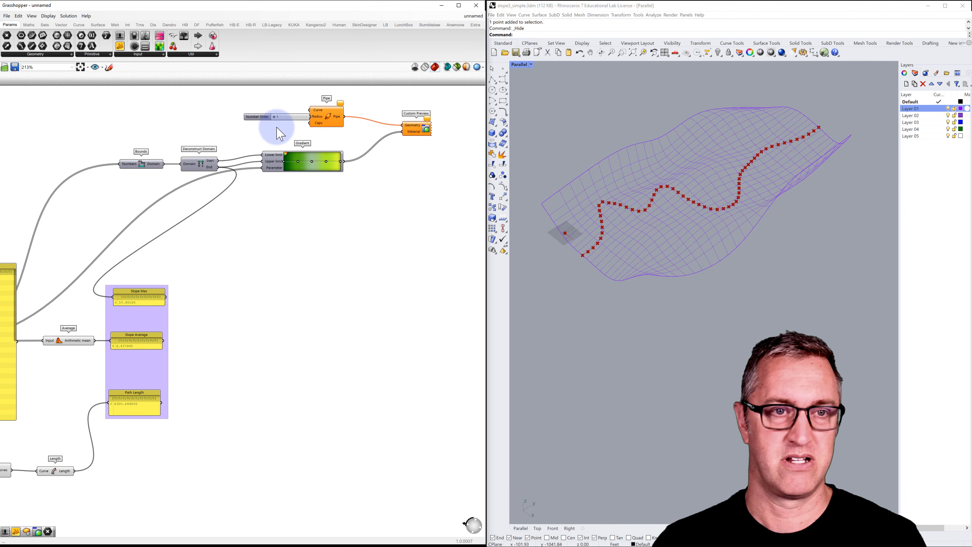
pyautogui.moveTo(264, 116); pyautogui.dragTo(242, 118)
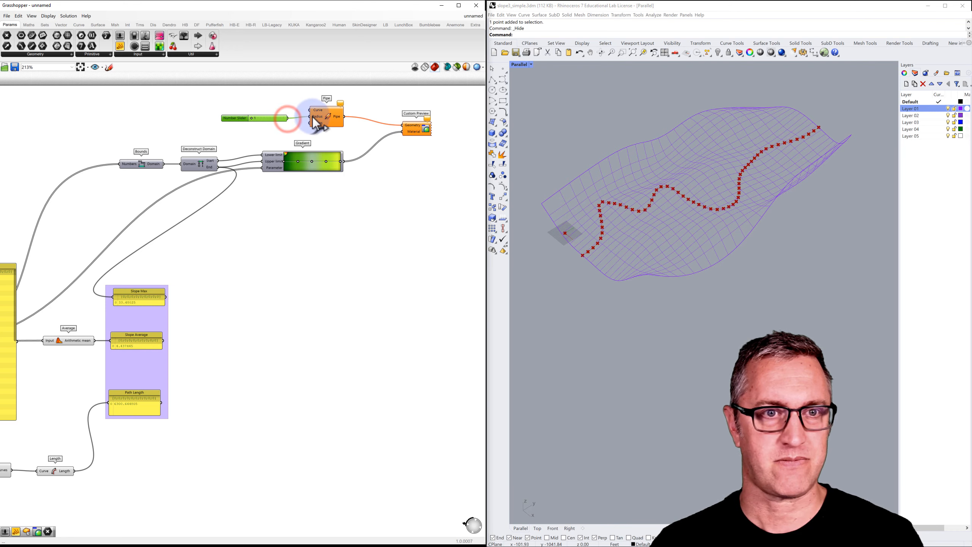
# Connect the Join Curves output to the Pipe component's Curve input
pyautogui.scroll(-3, 288, 156)
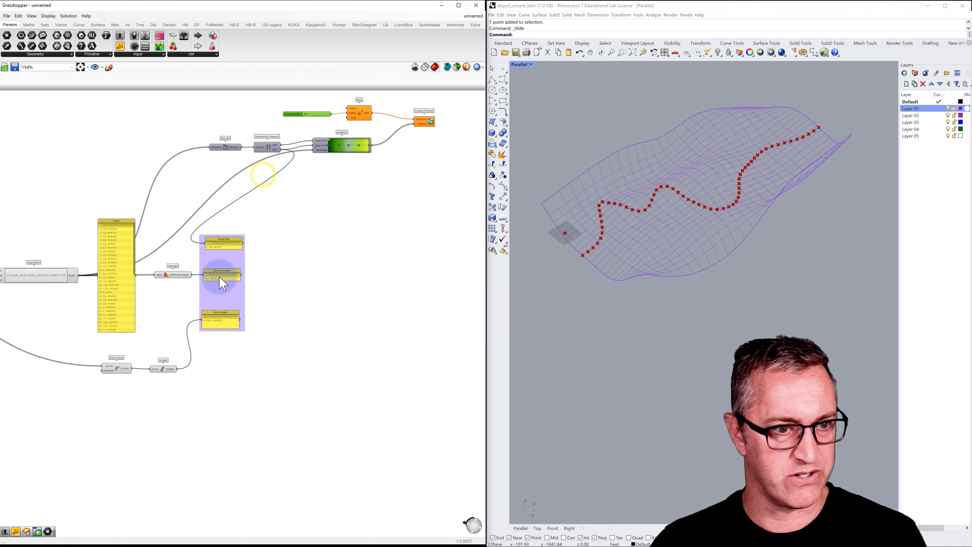
pyautogui.moveTo(147, 336); pyautogui.dragTo(120, 346, button='right')
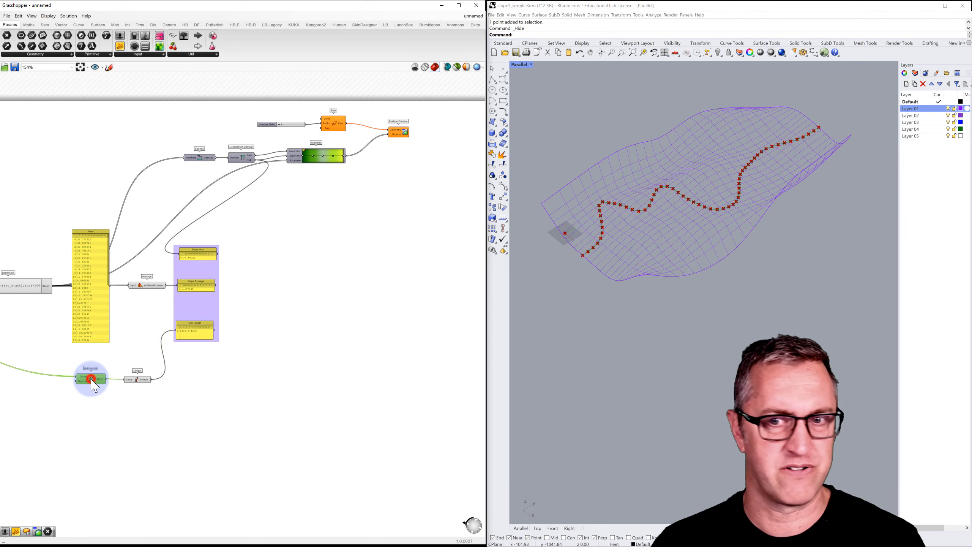
pyautogui.click(91, 380)
pyautogui.moveTo(106, 380); pyautogui.dragTo(128, 357)
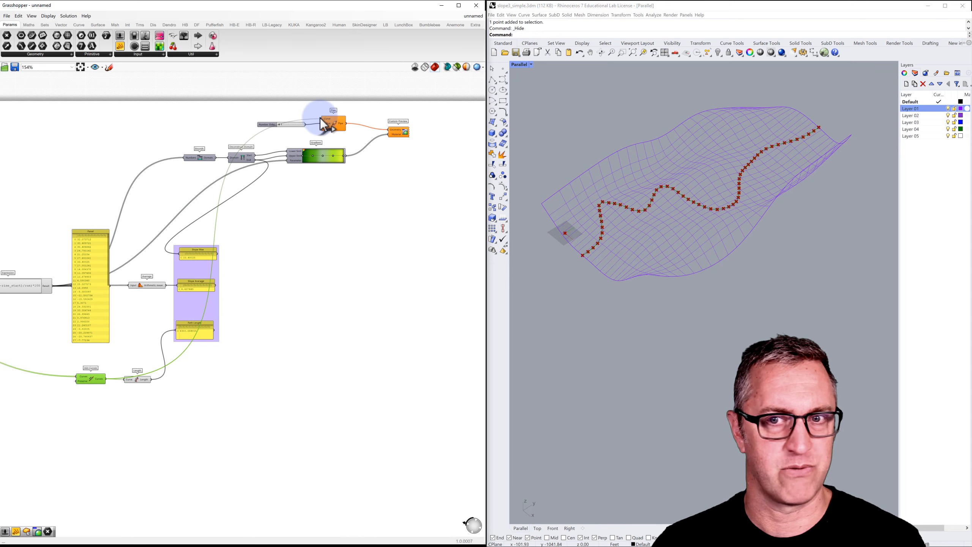
pyautogui.click(317, 196)
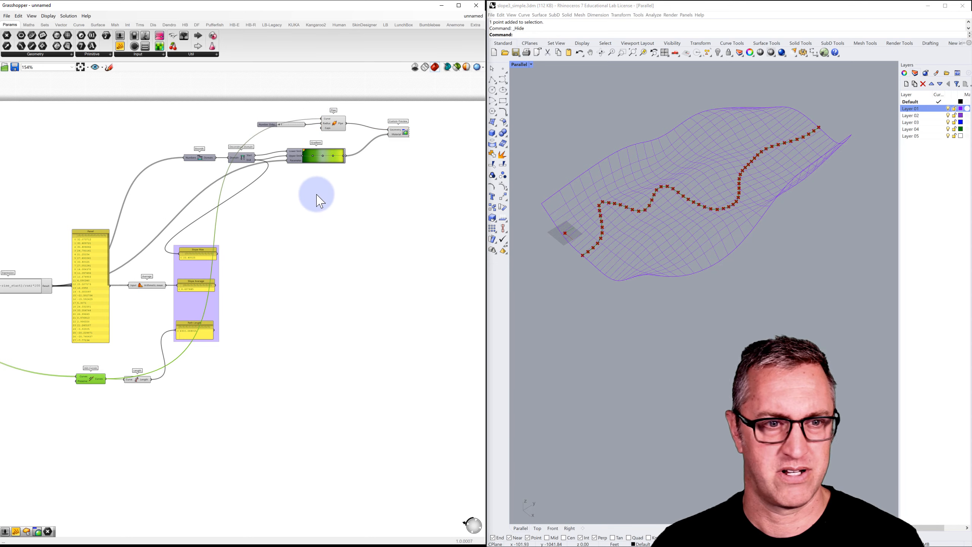
pyautogui.click(304, 217)
# Check the previewed geometry of the Join Curves, upstream segment list and End Points components
pyautogui.click(91, 379)
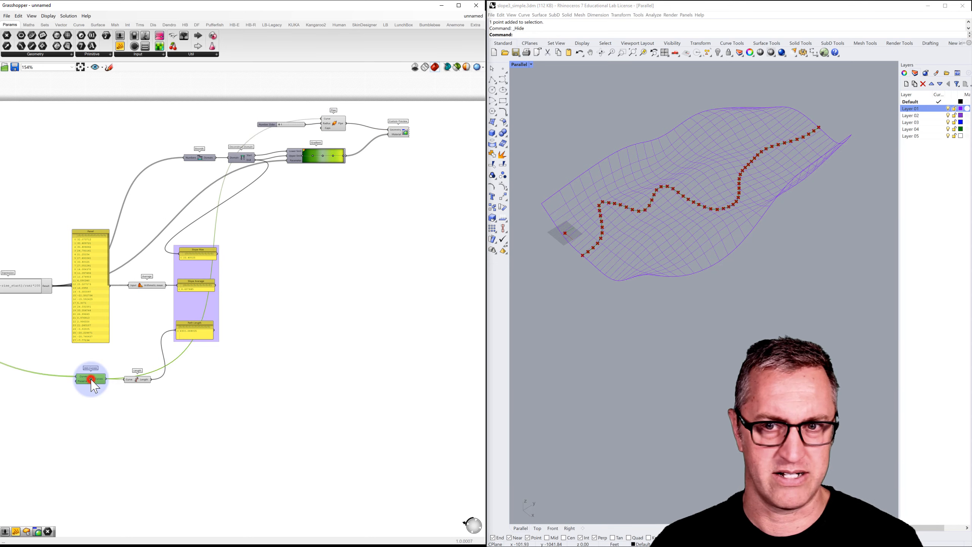
pyautogui.moveTo(88, 326); pyautogui.dragTo(262, 320, button='right')
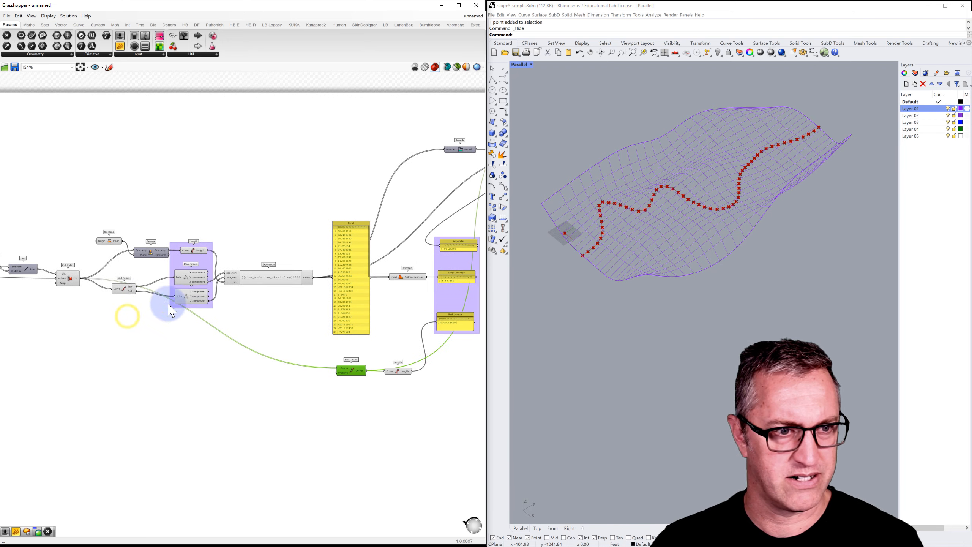
pyautogui.click(65, 277)
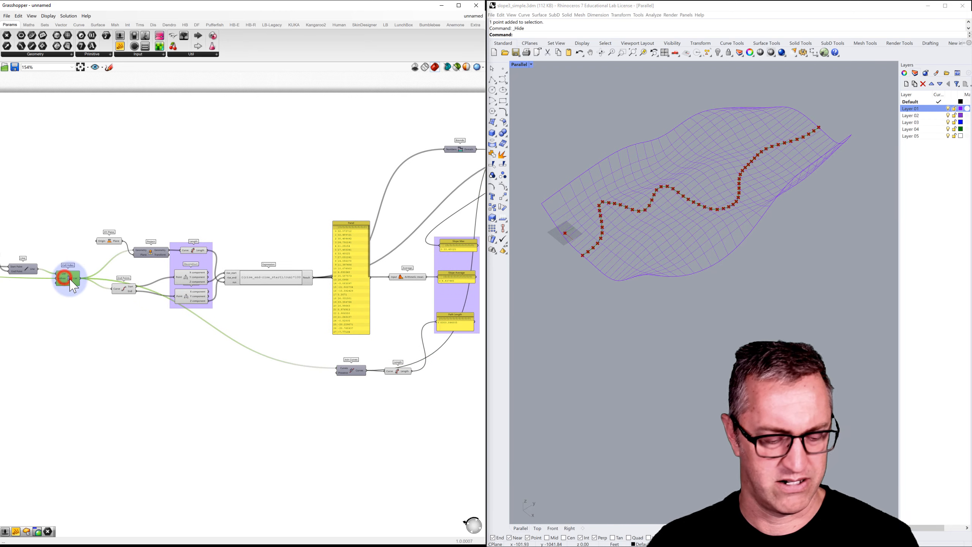
pyautogui.click(121, 289)
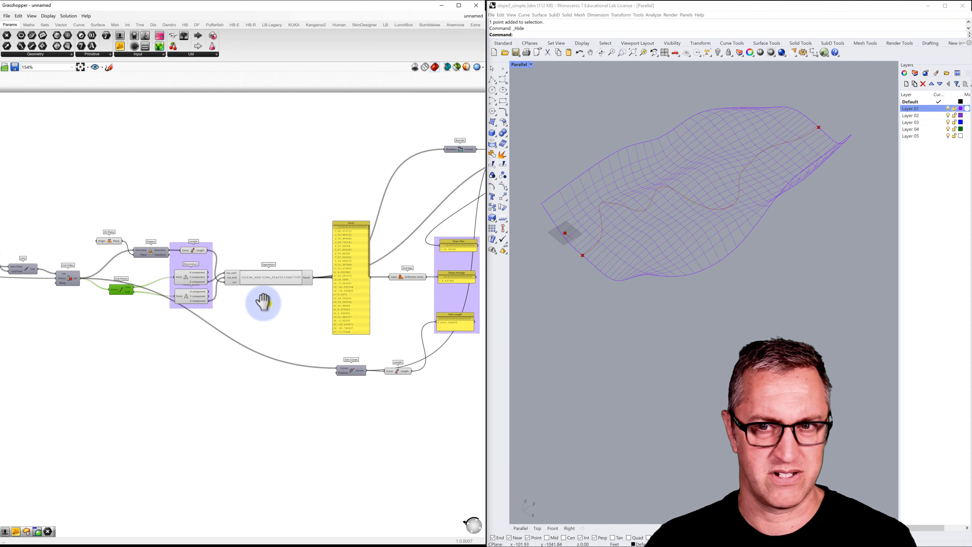
pyautogui.moveTo(264, 303); pyautogui.dragTo(206, 288, button='right')
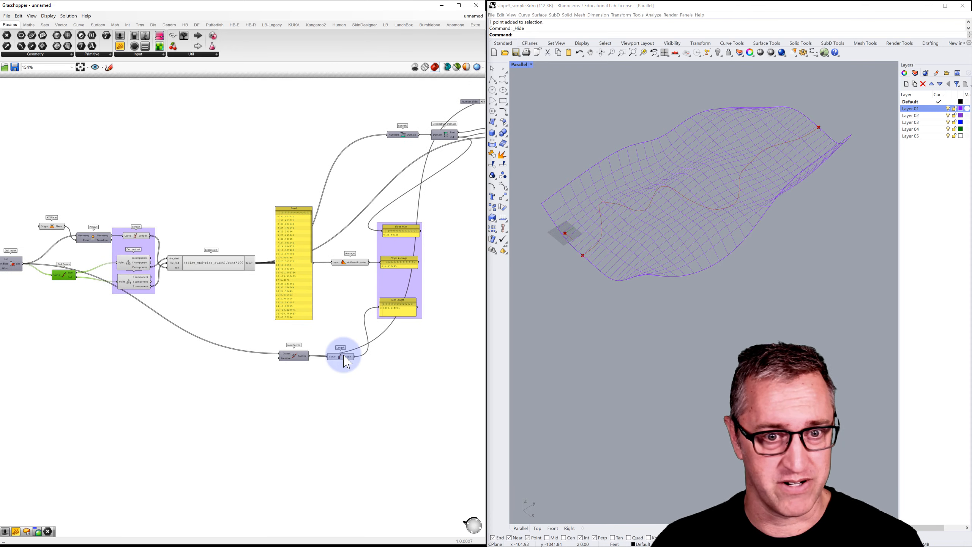
pyautogui.moveTo(353, 280); pyautogui.dragTo(210, 313, button='right')
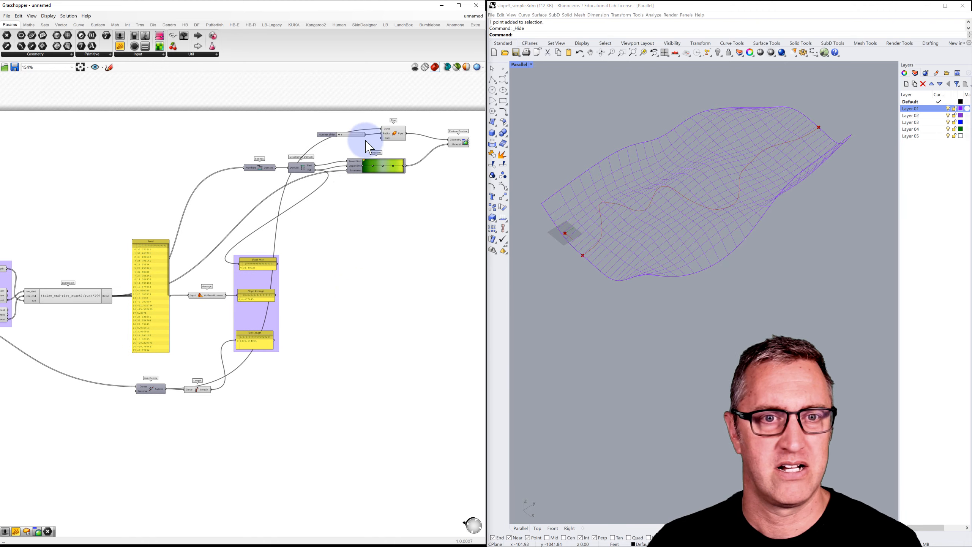
# Set the pipe radius slider to 17 and flatten the Pipe component's Curve input
pyautogui.scroll(5, 368, 147)
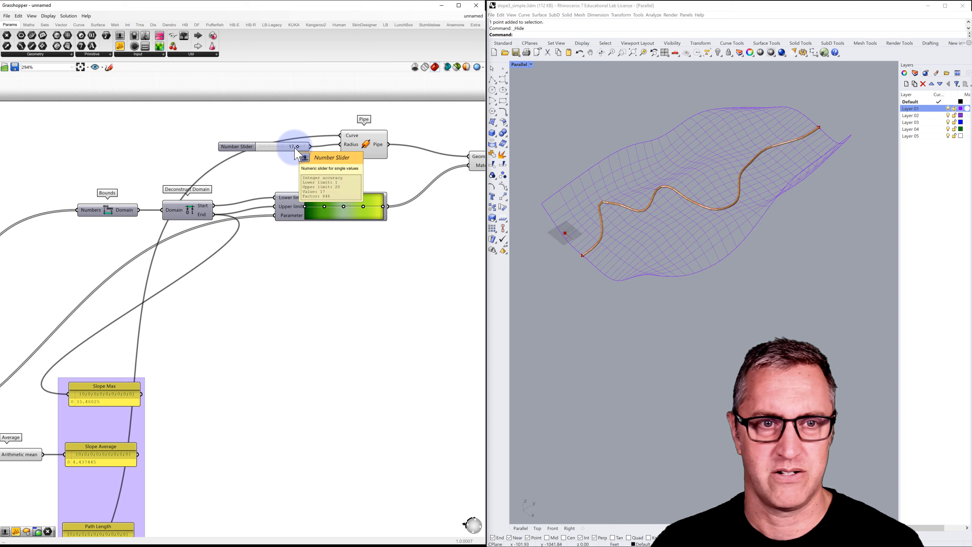
pyautogui.rightClick(349, 138)
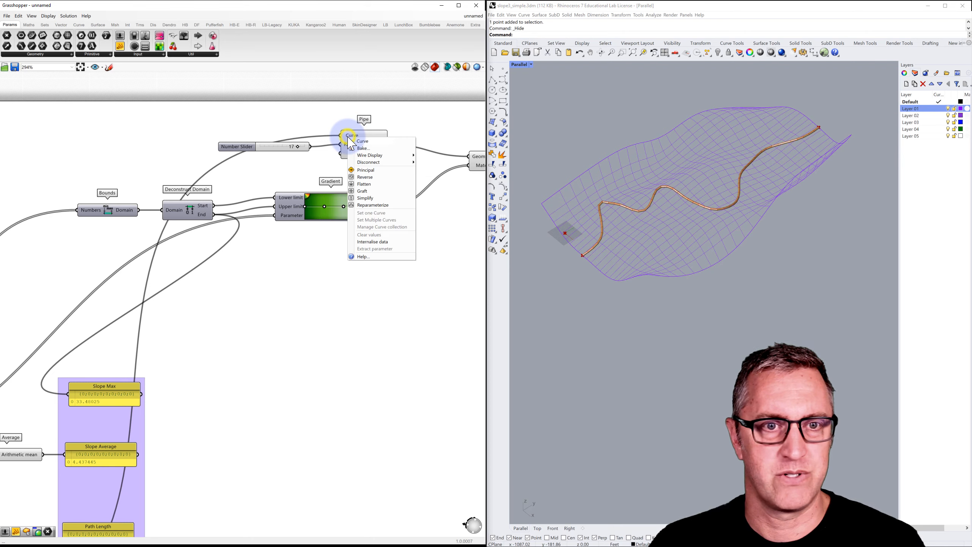
pyautogui.click(363, 184)
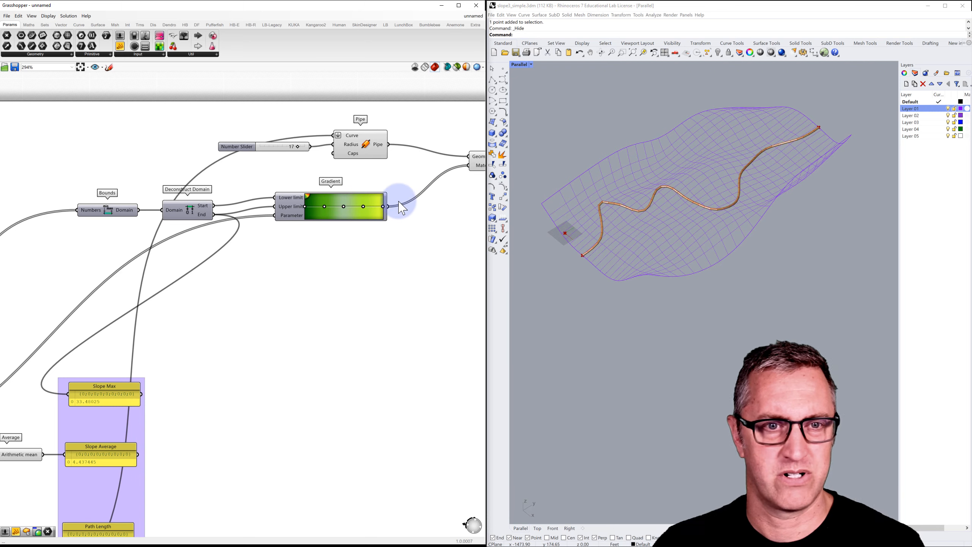
# Examine the definition from the Pipe component back through the upstream curve, Deconstruct and XY Plane components
pyautogui.click(365, 144)
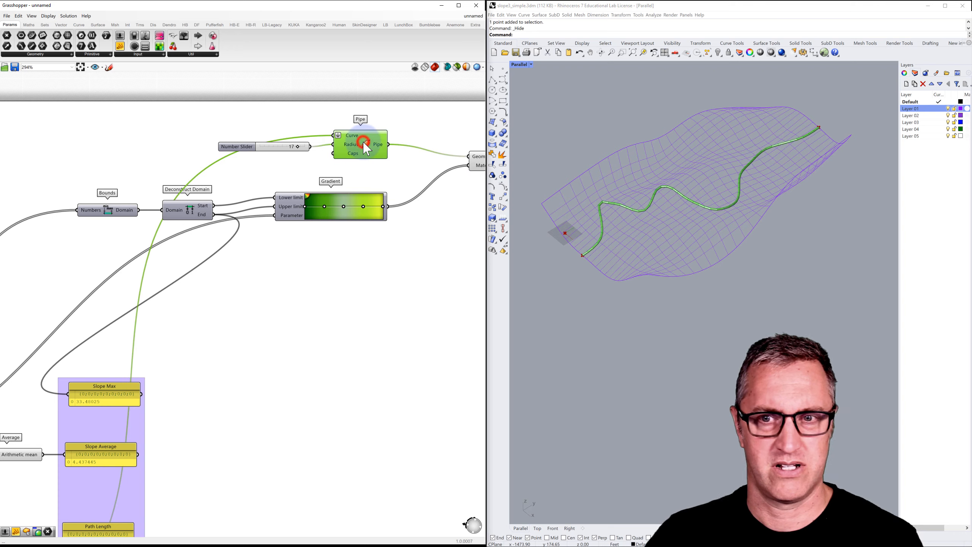
pyautogui.scroll(-1, 362, 165)
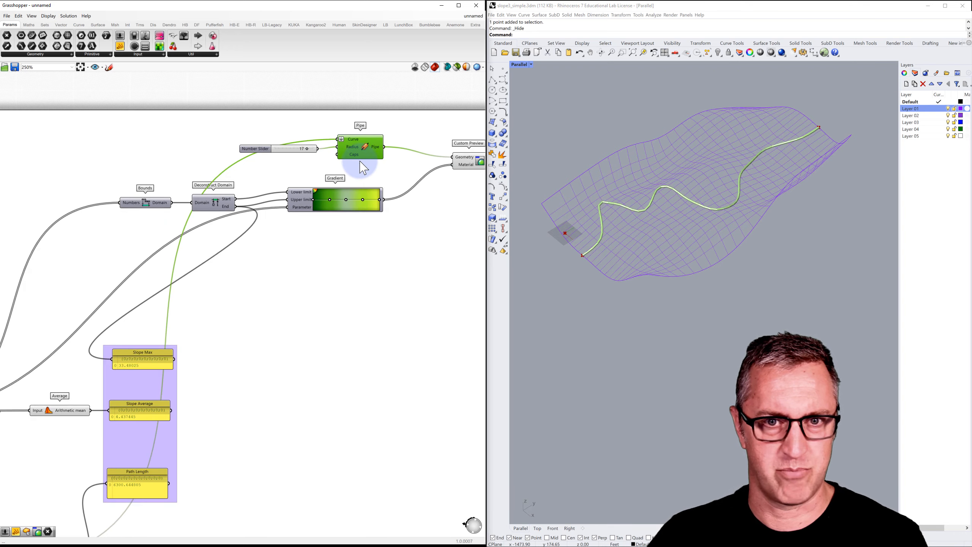
pyautogui.moveTo(382, 162); pyautogui.dragTo(397, 140, button='right')
pyautogui.scroll(-1, 361, 192)
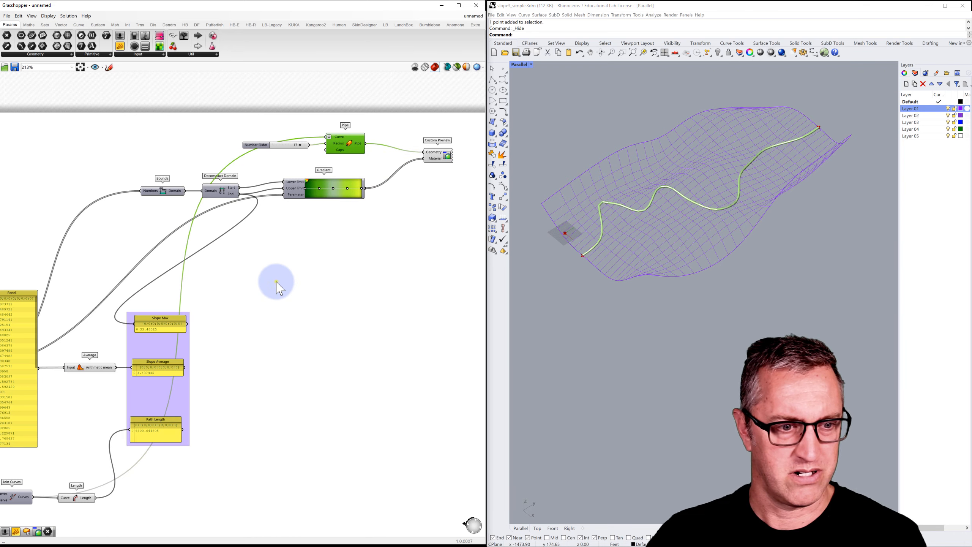
pyautogui.moveTo(277, 282); pyautogui.dragTo(346, 216, button='right')
pyautogui.moveTo(152, 358); pyautogui.dragTo(260, 334, button='right')
pyautogui.scroll(-2, 260, 334)
pyautogui.moveTo(148, 336); pyautogui.dragTo(287, 329, button='right')
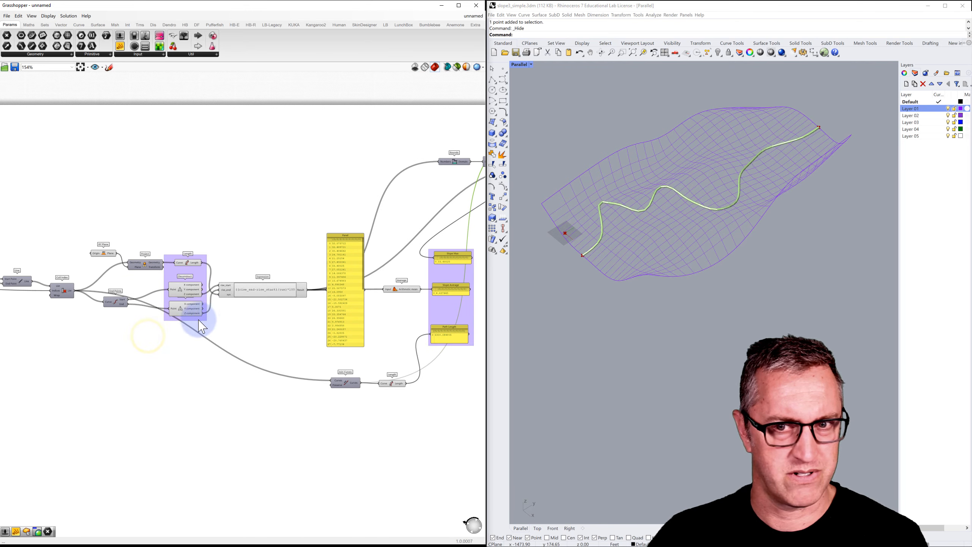
pyautogui.moveTo(198, 319); pyautogui.dragTo(313, 323, button='right')
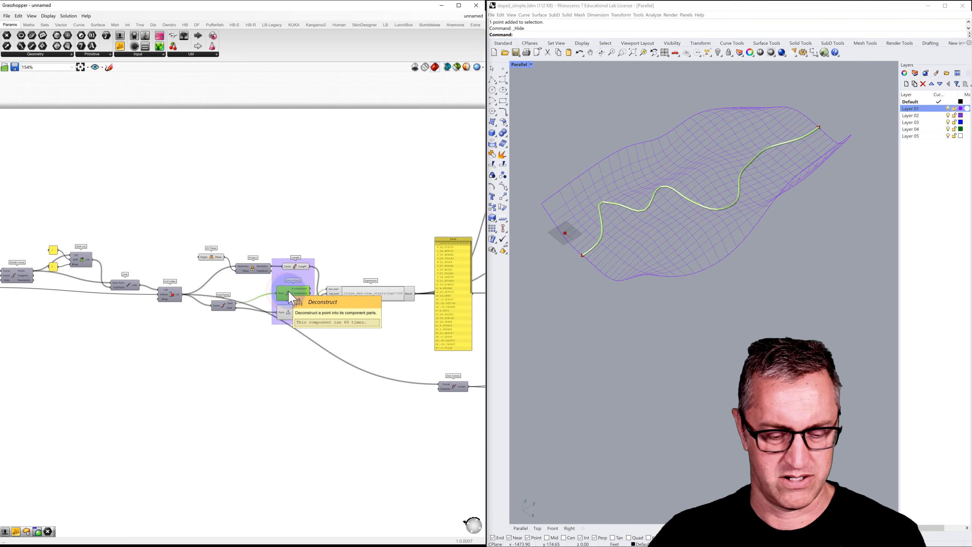
pyautogui.click(288, 314)
pyautogui.moveTo(165, 335); pyautogui.dragTo(320, 338, button='right')
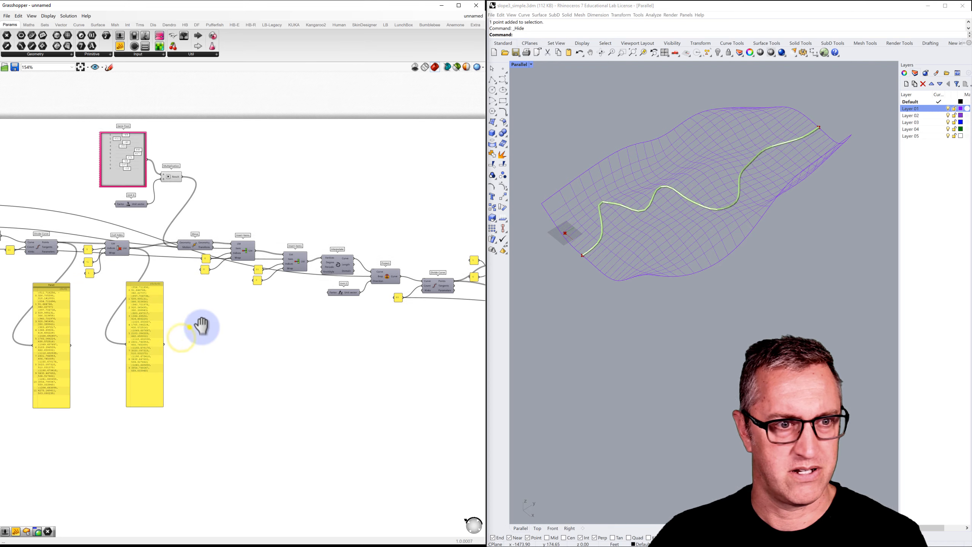
pyautogui.moveTo(202, 325); pyautogui.dragTo(286, 321, button='right')
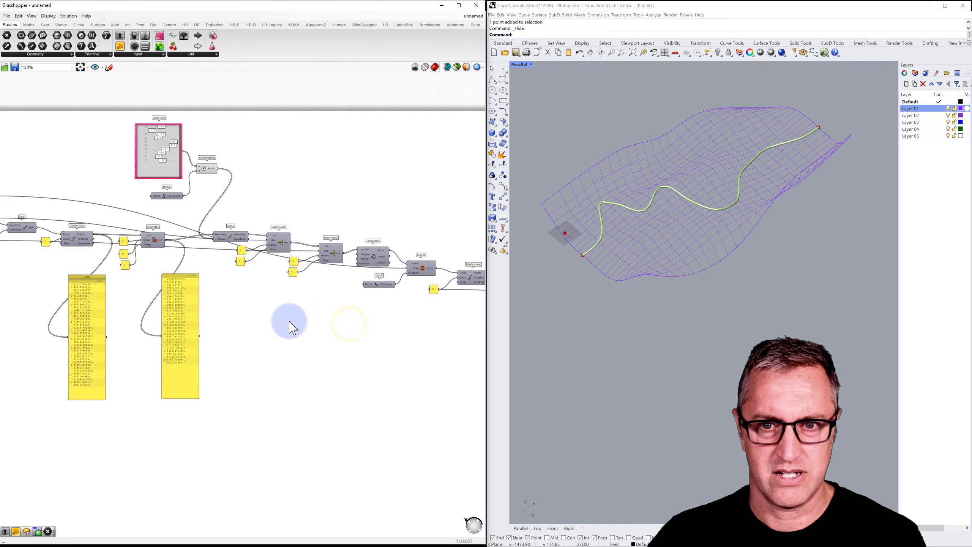
pyautogui.moveTo(349, 325); pyautogui.dragTo(191, 315, button='right')
pyautogui.moveTo(318, 318); pyautogui.dragTo(250, 311, button='right')
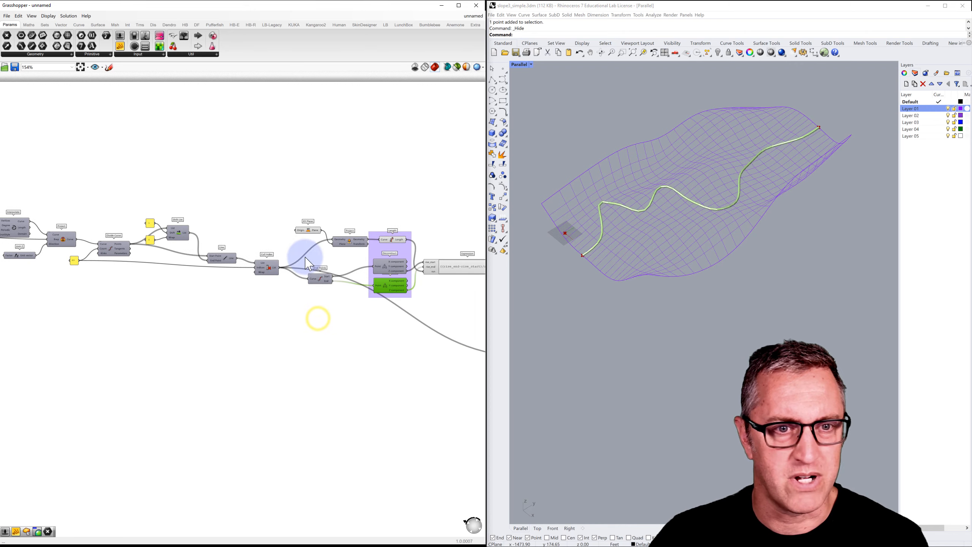
pyautogui.click(308, 230)
pyautogui.moveTo(278, 228); pyautogui.dragTo(256, 226, button='right')
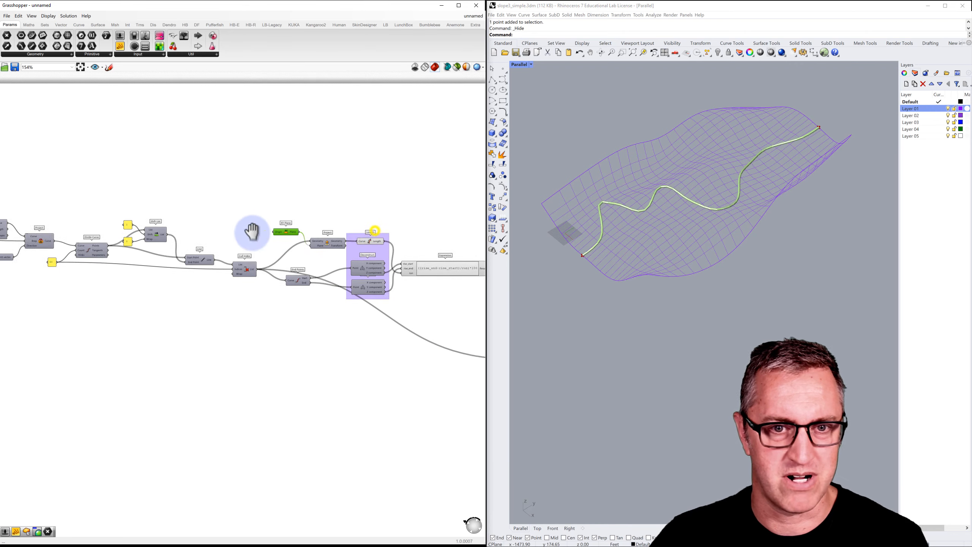
pyautogui.moveTo(391, 226); pyautogui.dragTo(276, 224, button='right')
pyautogui.moveTo(448, 257); pyautogui.dragTo(274, 242, button='right')
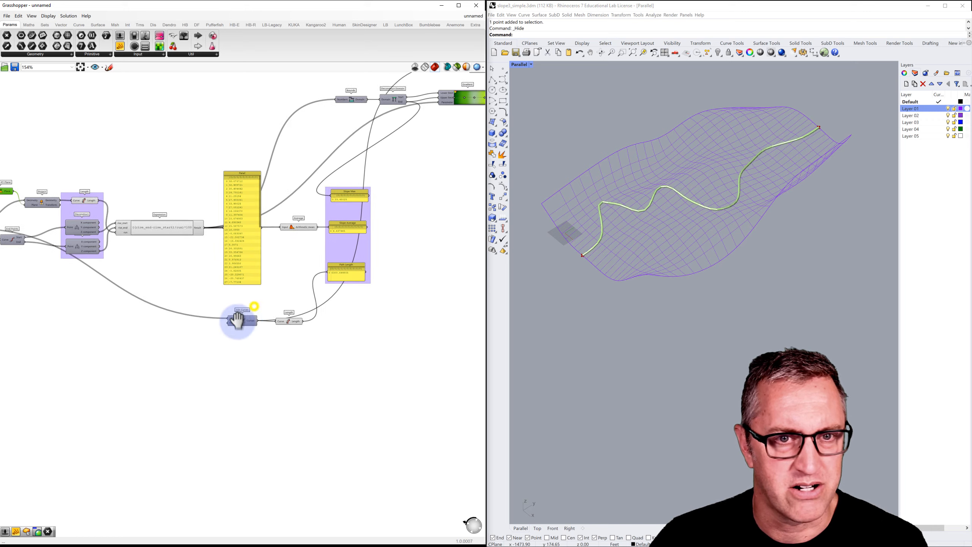
pyautogui.moveTo(254, 306); pyautogui.dragTo(201, 337, button='right')
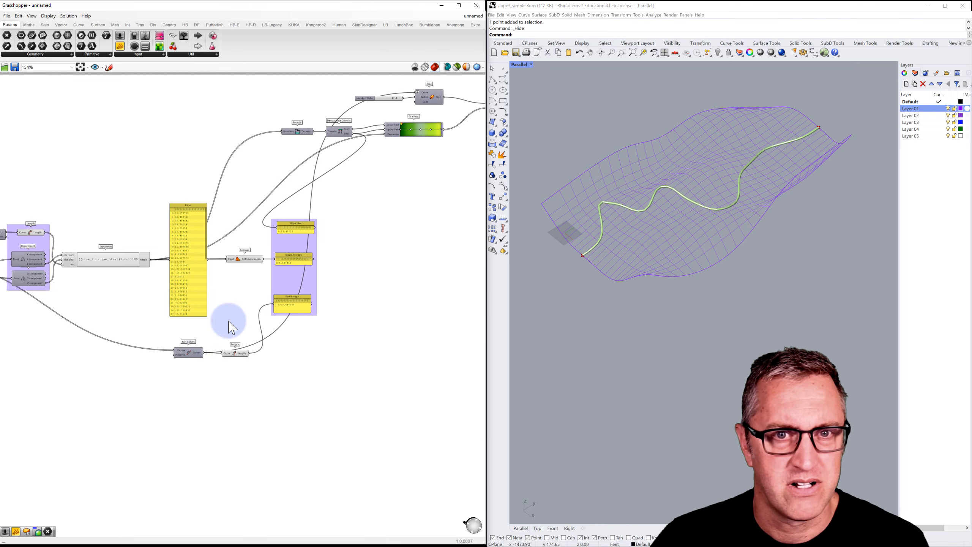
# Flatten the Pipe component's Pipe output that feeds the Custom Preview
pyautogui.moveTo(270, 312); pyautogui.dragTo(188, 334, button='right')
pyautogui.scroll(3, 360, 178)
pyautogui.moveTo(379, 135); pyautogui.dragTo(344, 197, button='right')
pyautogui.rightClick(324, 148)
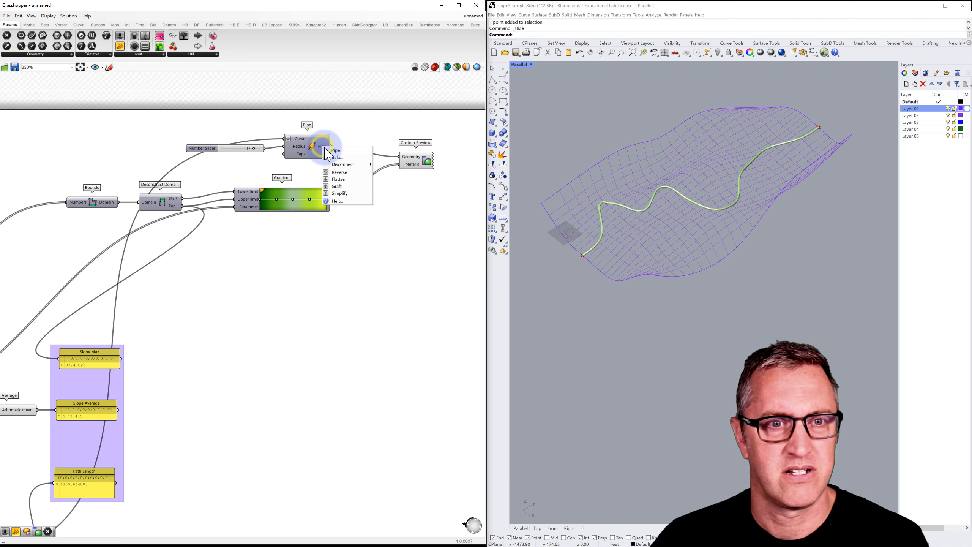
pyautogui.click(337, 179)
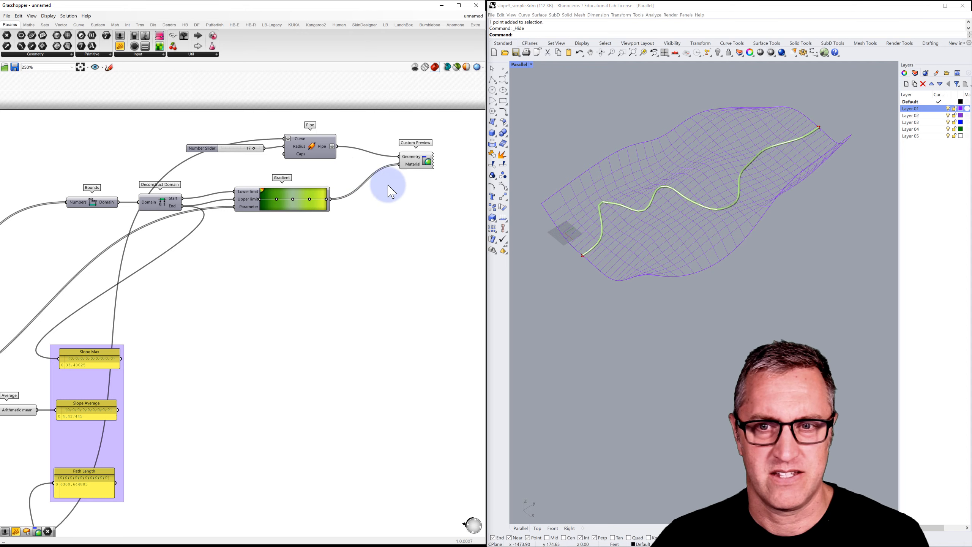
# Apply the pink-to-red preset to the Gradient component
pyautogui.moveTo(631, 221); pyautogui.dragTo(596, 209, button='right')
pyautogui.moveTo(674, 191)
pyautogui.mouseDown(button='right')
pyautogui.moveTo(625, 207)
pyautogui.moveTo(636, 226)
pyautogui.moveTo(658, 227)
pyautogui.mouseUp(button='right')
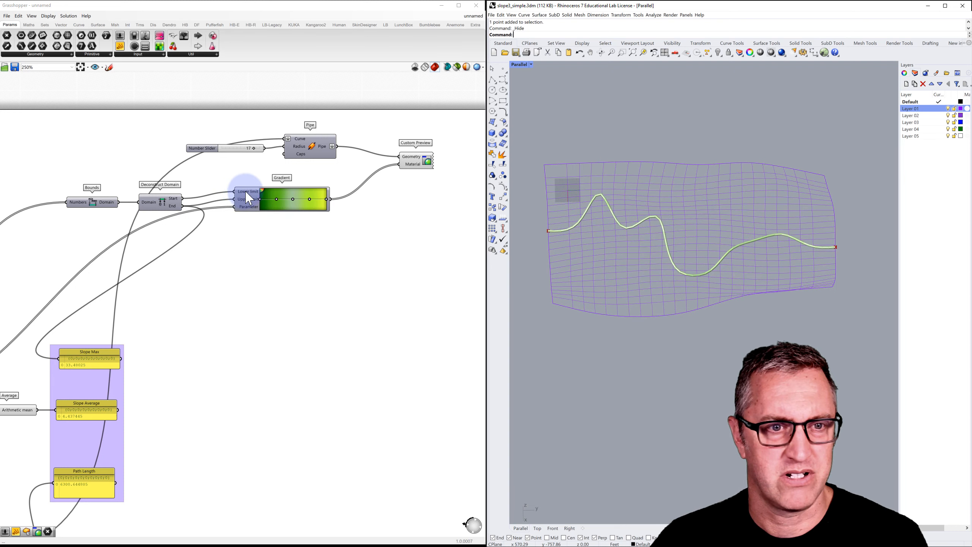
pyautogui.rightClick(262, 190)
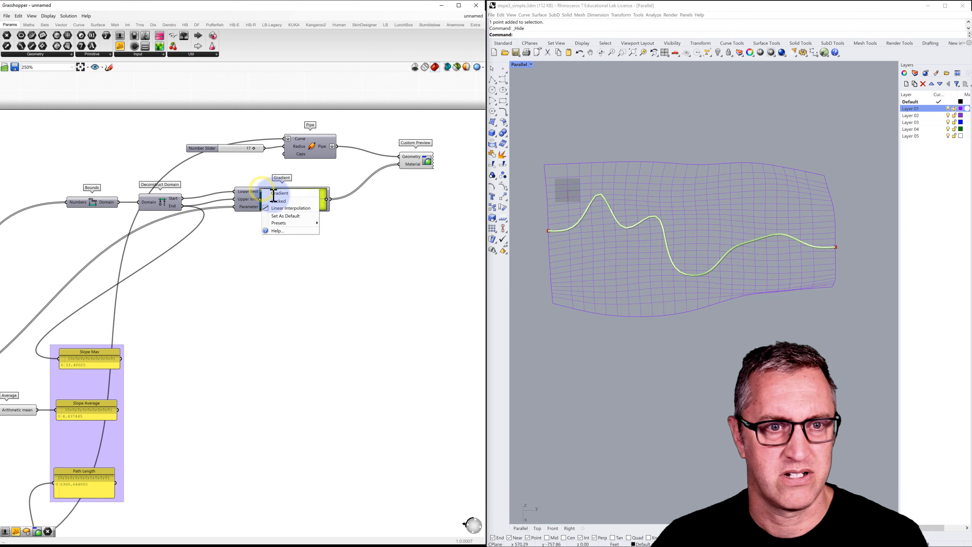
pyautogui.click(279, 223)
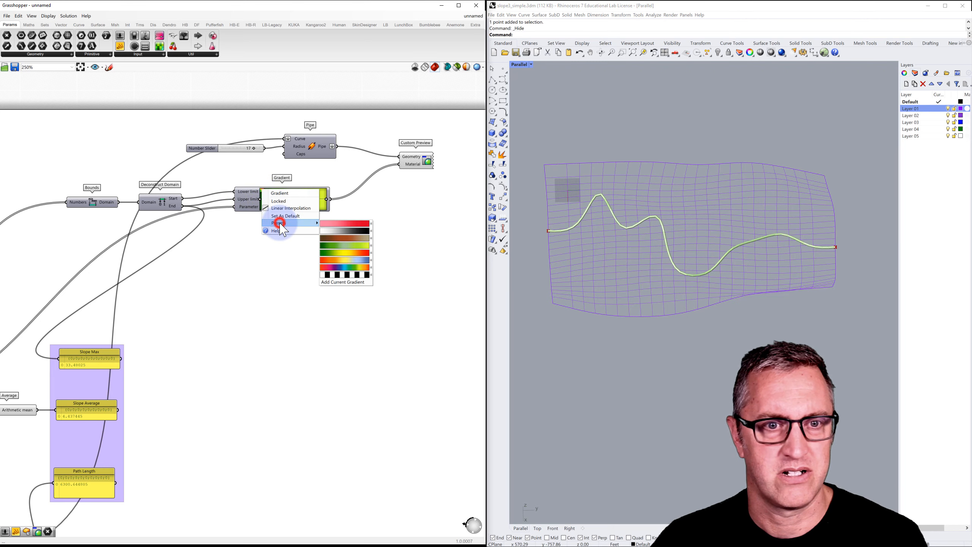
pyautogui.click(332, 224)
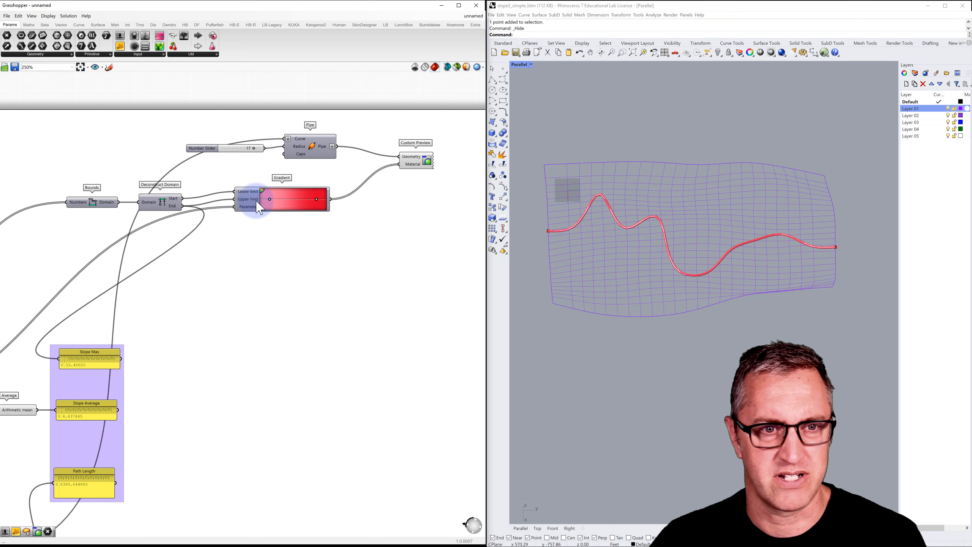
# Move the Gradient's two grips to its opposite ends and set the start colour to blue with RGB 0, 0, 160
pyautogui.click(270, 199)
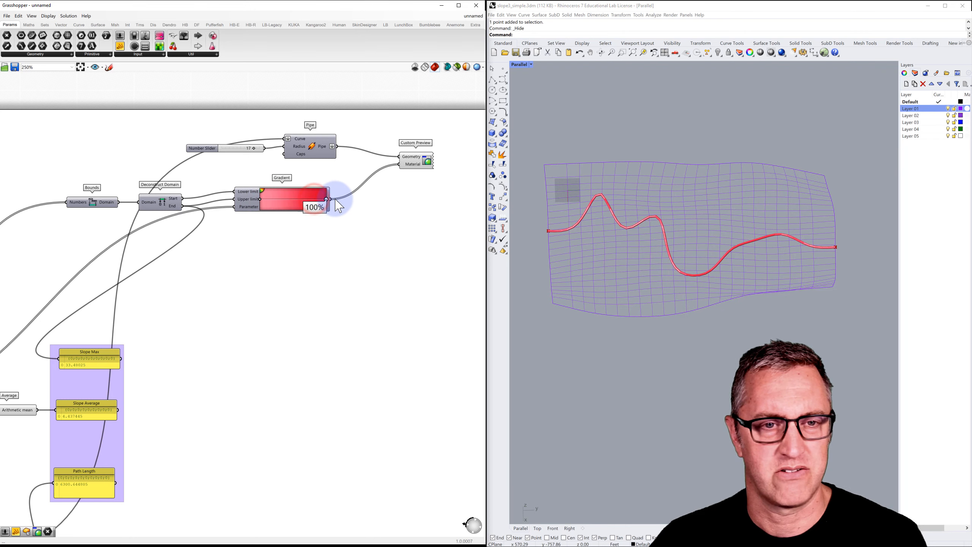
pyautogui.doubleClick(261, 199)
pyautogui.moveTo(311, 253); pyautogui.dragTo(271, 280)
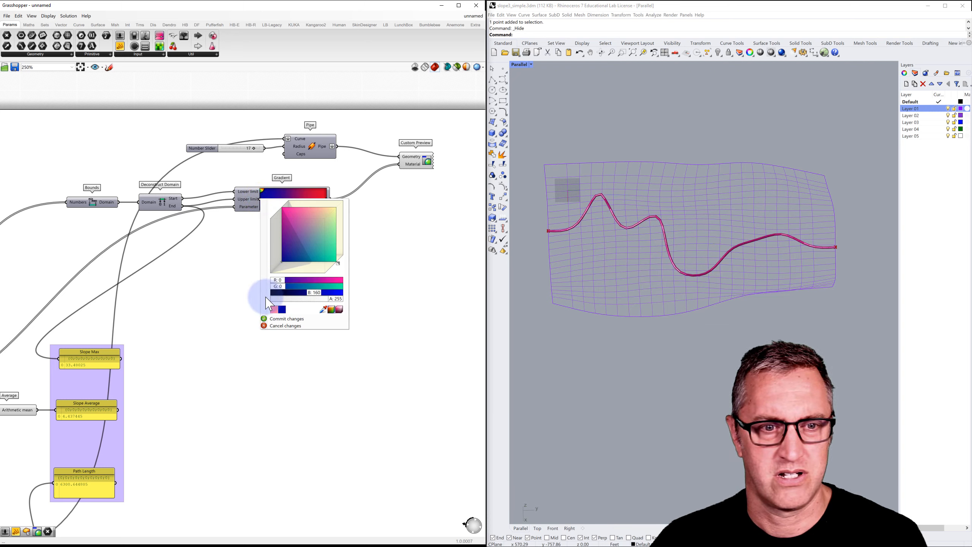
pyautogui.click(279, 319)
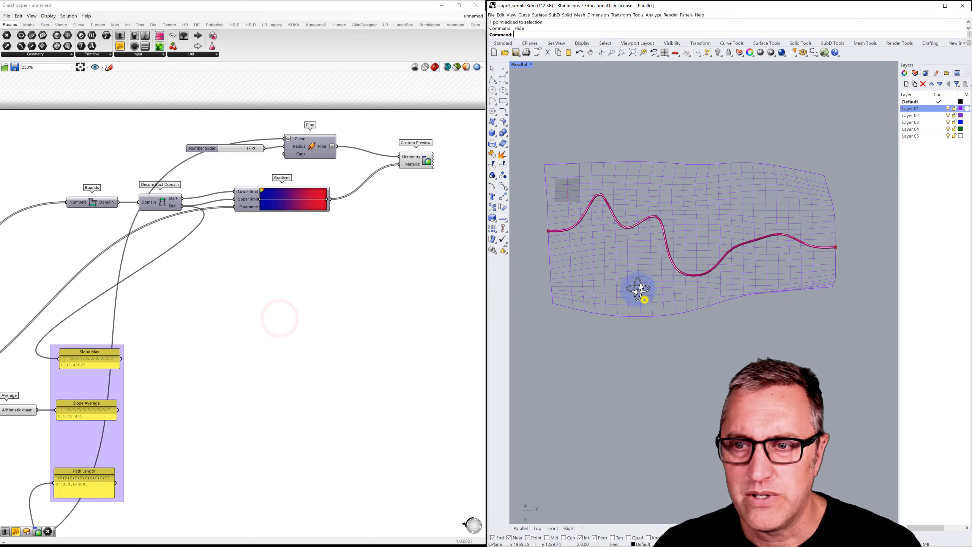
pyautogui.moveTo(638, 290); pyautogui.dragTo(546, 264, button='right')
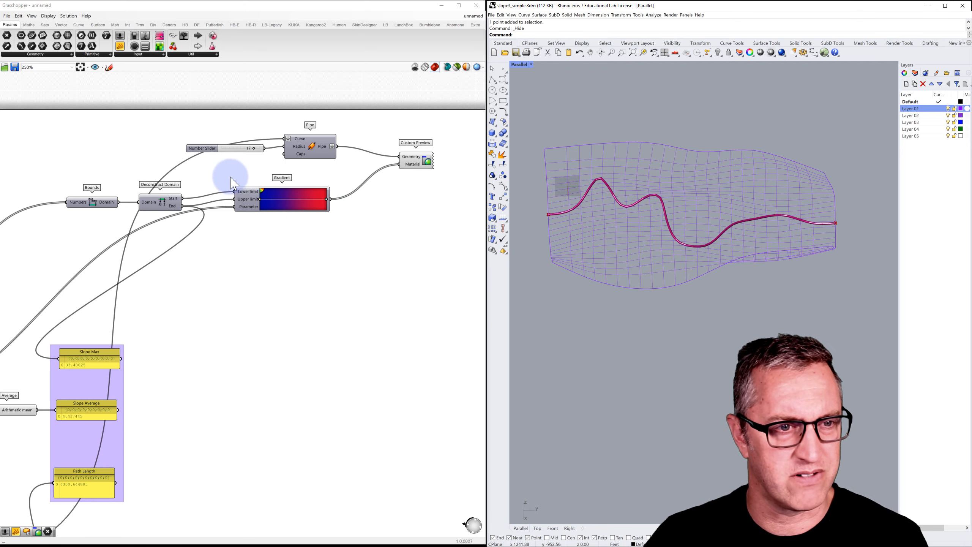
pyautogui.scroll(-3, 195, 254)
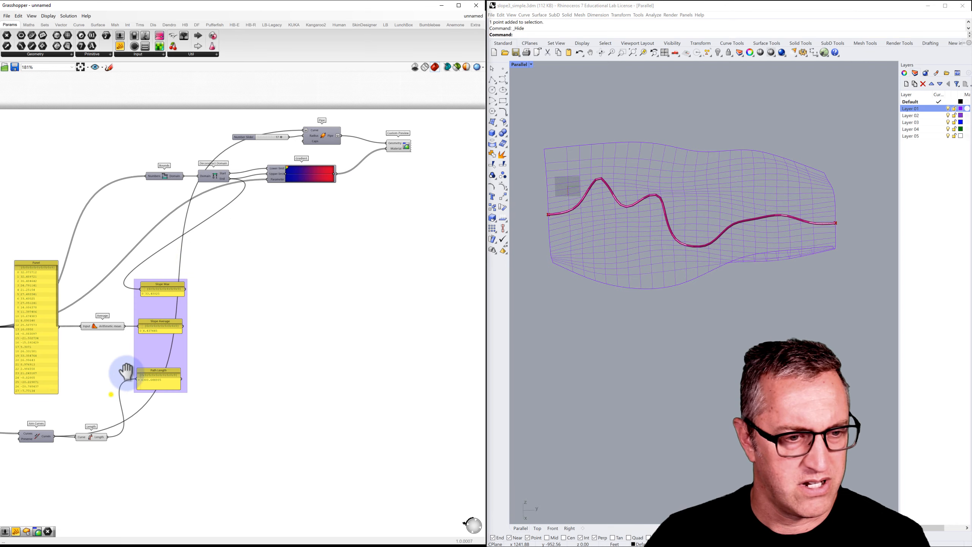
# Try flattening the Custom Preview component's Material input, and switch that setting back off
pyautogui.moveTo(127, 372); pyautogui.dragTo(207, 303, button='right')
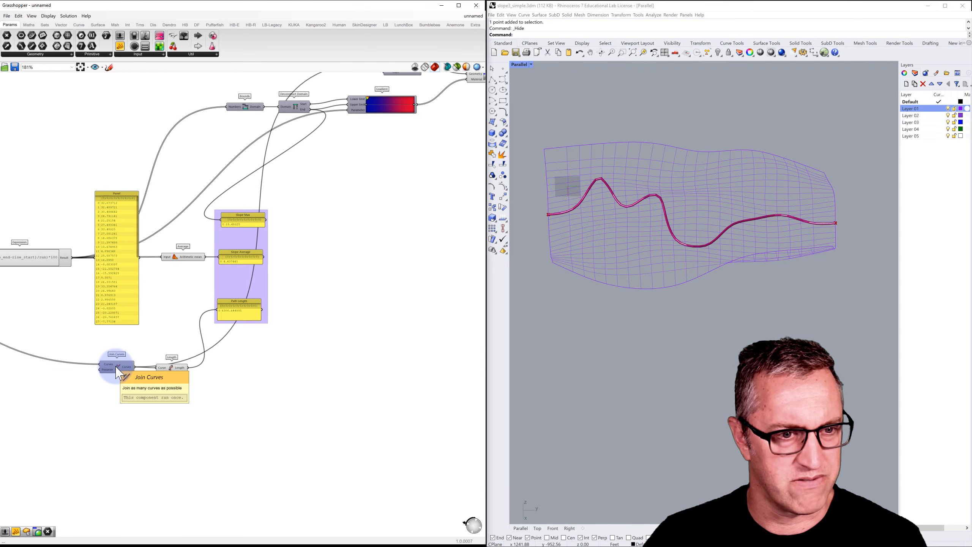
pyautogui.moveTo(157, 327); pyautogui.dragTo(156, 352, button='right')
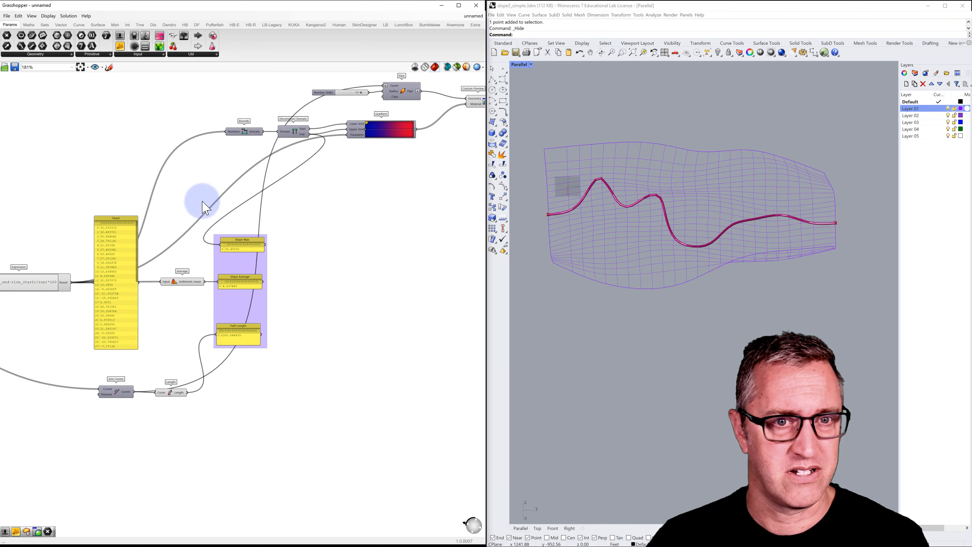
pyautogui.moveTo(347, 152); pyautogui.dragTo(271, 170, button='right')
pyautogui.scroll(2, 341, 134)
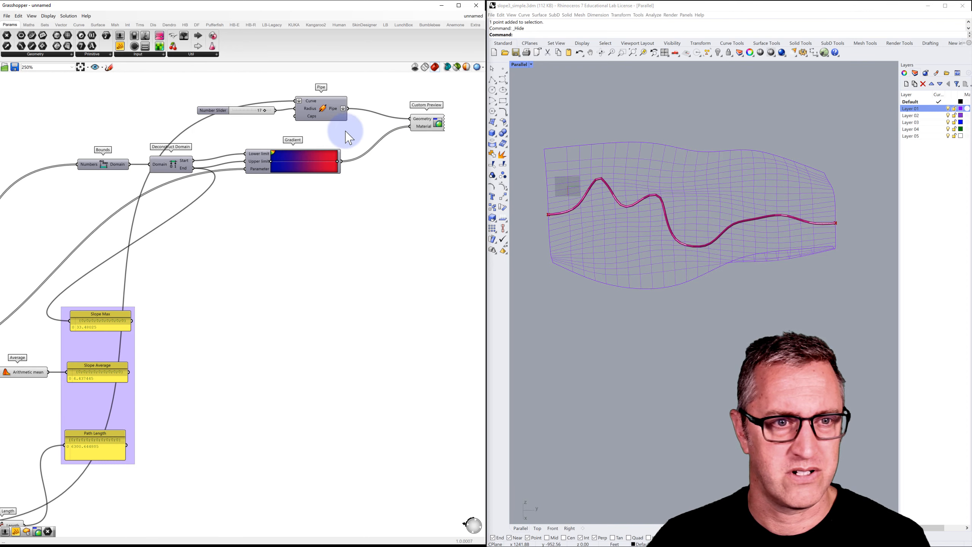
pyautogui.moveTo(257, 177)
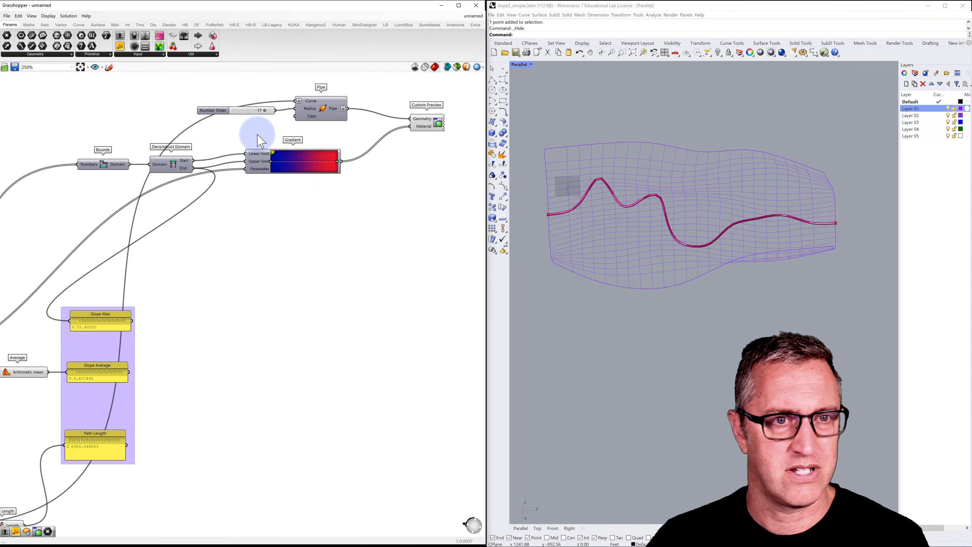
pyautogui.rightClick(419, 128)
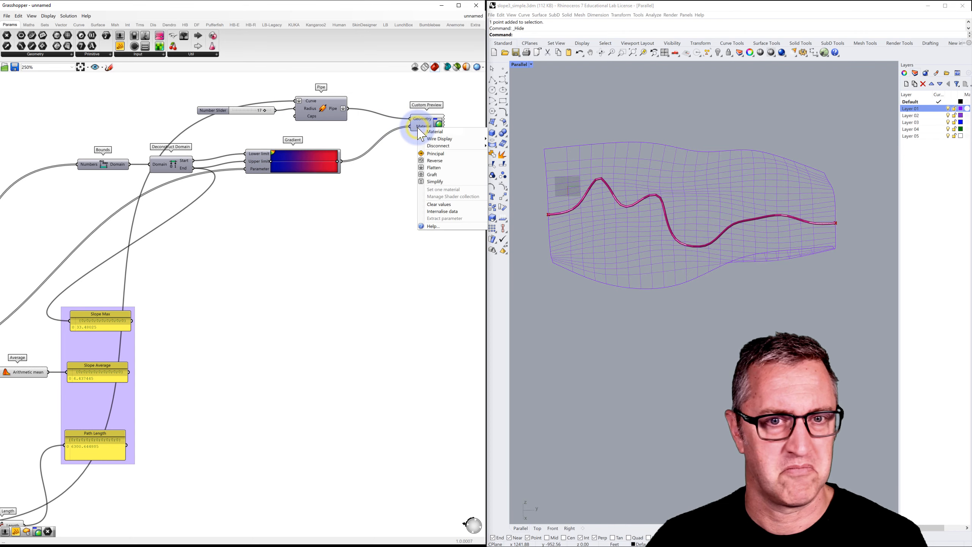
pyautogui.click(435, 167)
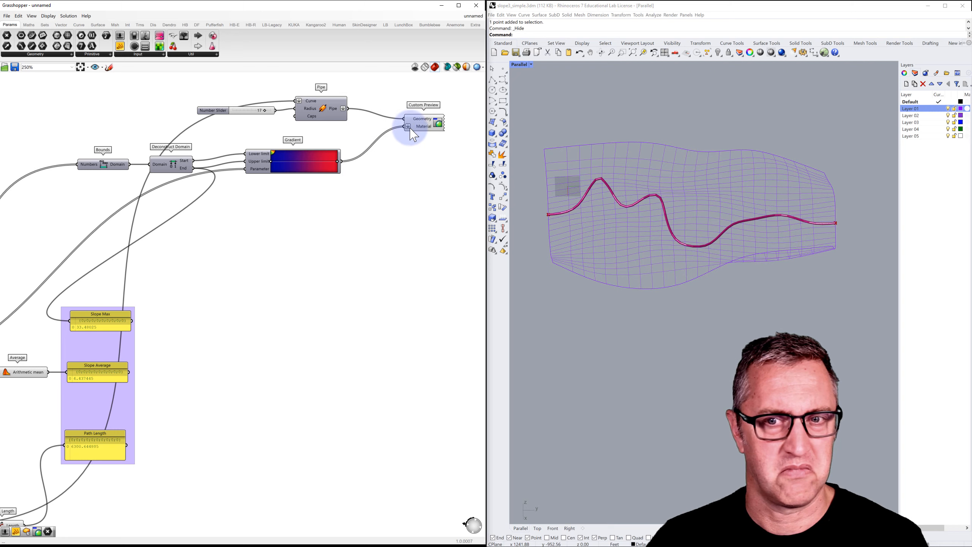
pyautogui.rightClick(408, 127)
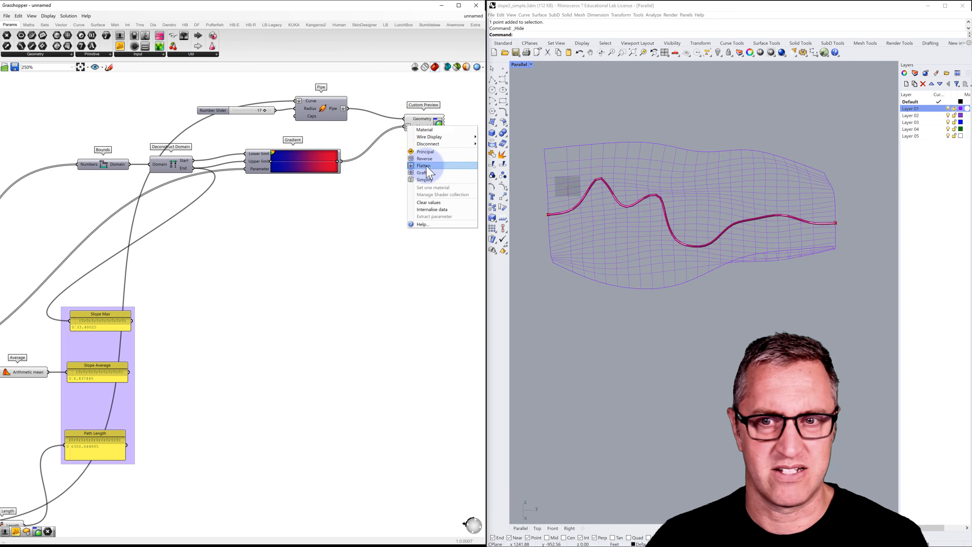
pyautogui.click(427, 166)
# Try flattening the Custom Preview component's Geometry input, and switch that setting back off
pyautogui.rightClick(421, 120)
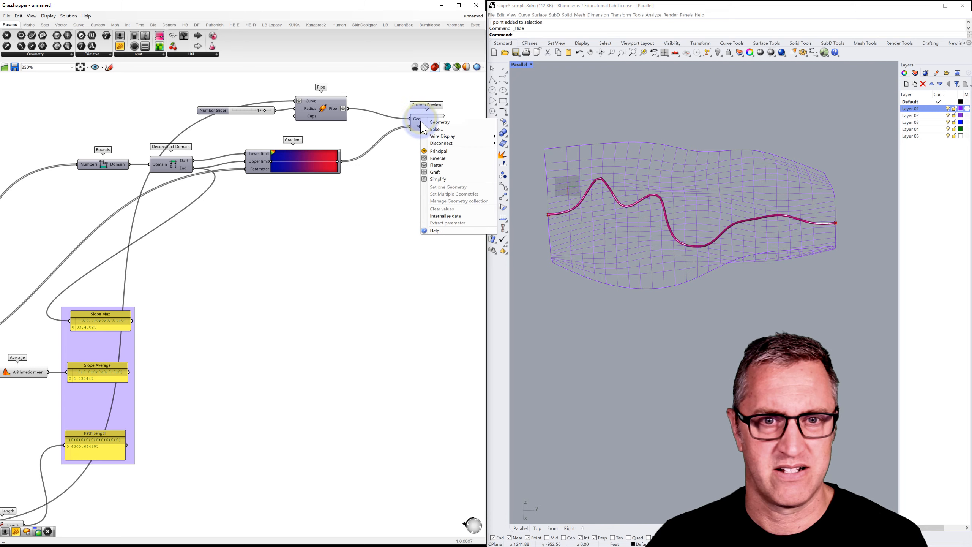
pyautogui.click(436, 165)
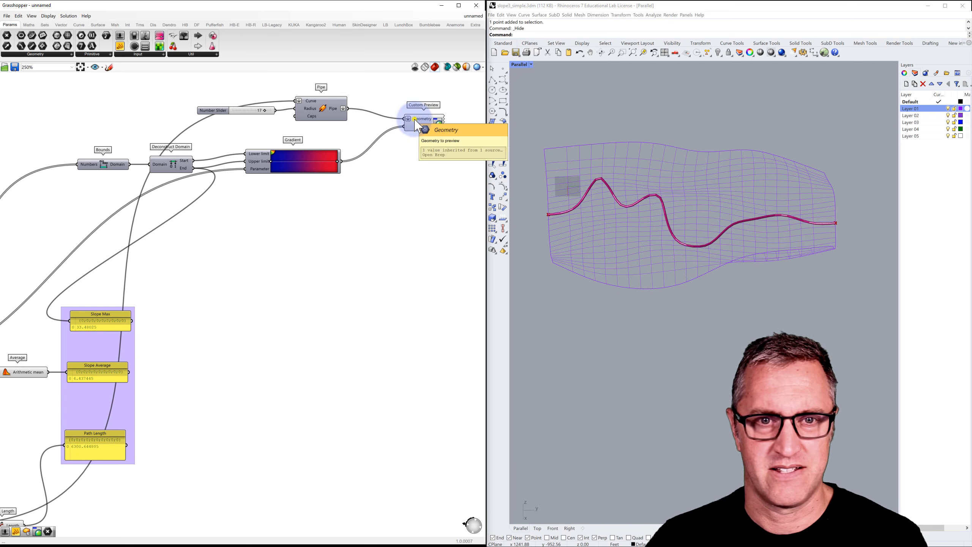
pyautogui.rightClick(419, 126)
pyautogui.click(430, 167)
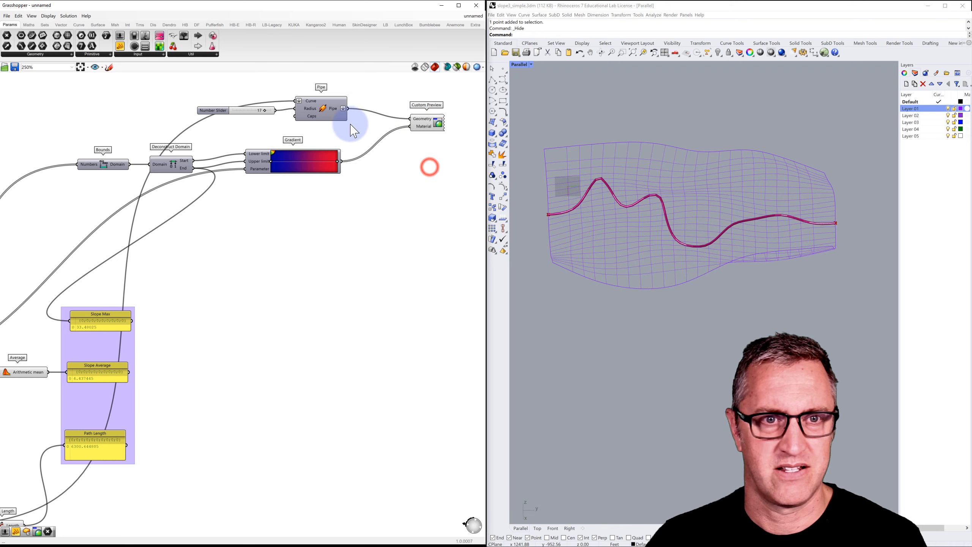
# Remove the Flatten setting from the Pipe component's Pipe output and from its Curve input
pyautogui.rightClick(345, 109)
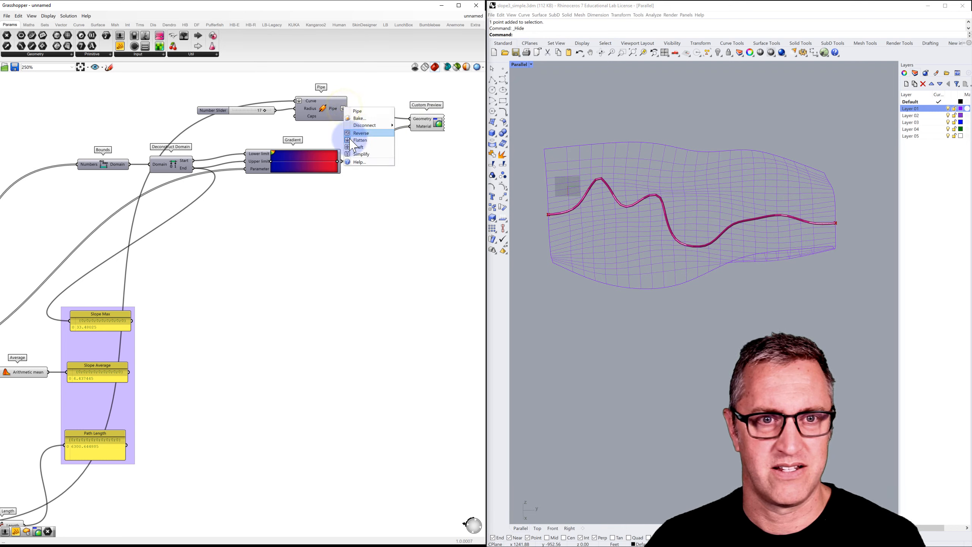
pyautogui.rightClick(299, 102)
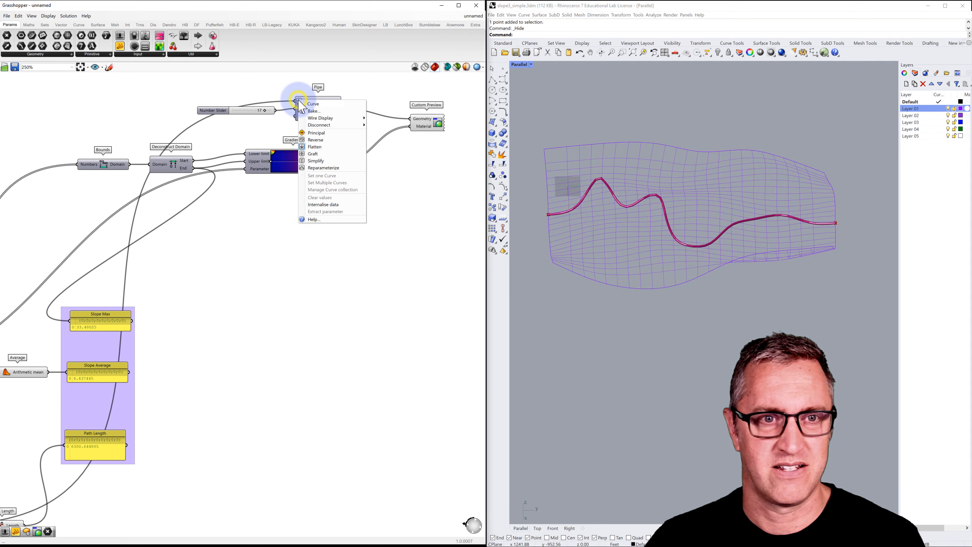
pyautogui.click(312, 146)
# Simplify the Curves output of the Join Curves component that feeds the Pipe and Length components
pyautogui.moveTo(250, 267); pyautogui.dragTo(313, 197, button='right')
pyautogui.moveTo(97, 395); pyautogui.dragTo(226, 317, button='right')
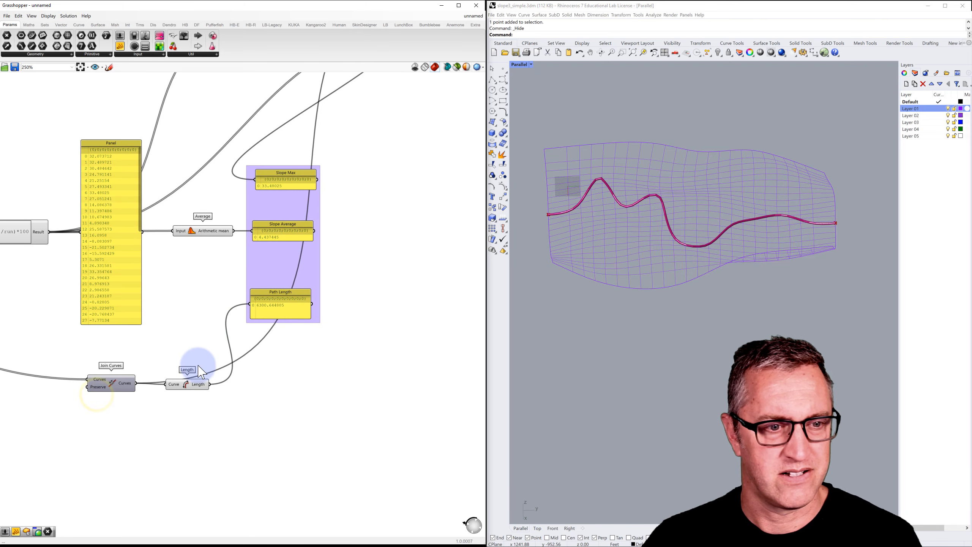
pyautogui.moveTo(123, 385)
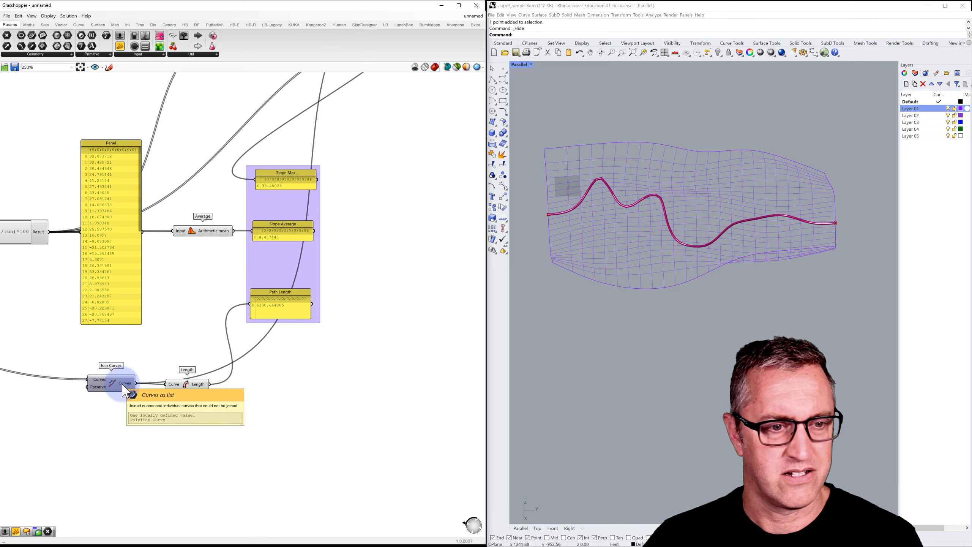
pyautogui.rightClick(124, 384)
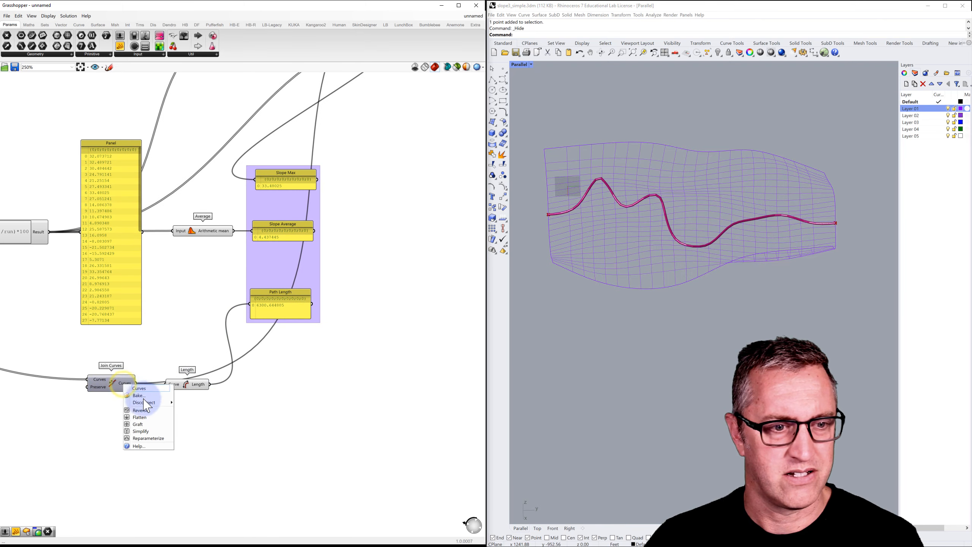
pyautogui.click(147, 431)
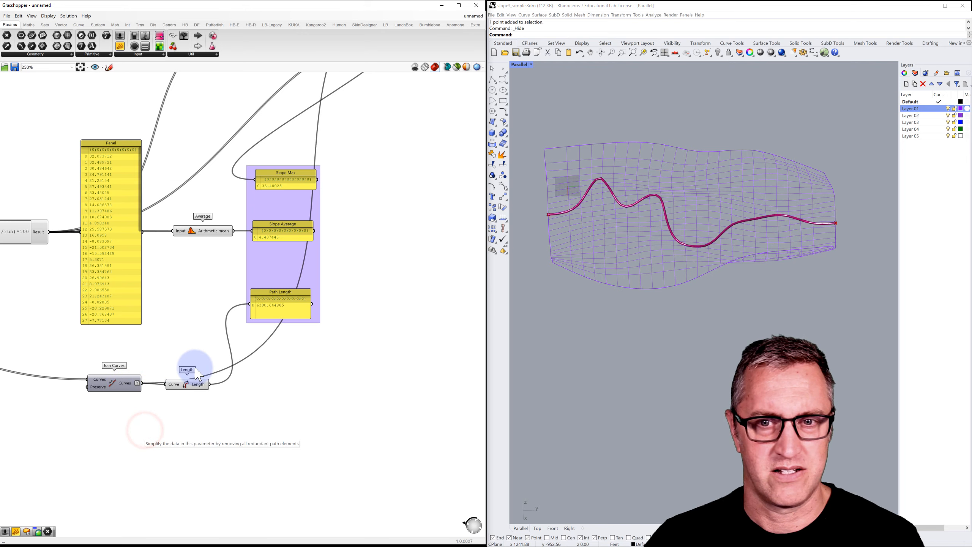
# Replace the Simplify setting on the Join Curves component's Curves output with Flatten
pyautogui.scroll(-2, 196, 372)
pyautogui.scroll(-1, 261, 297)
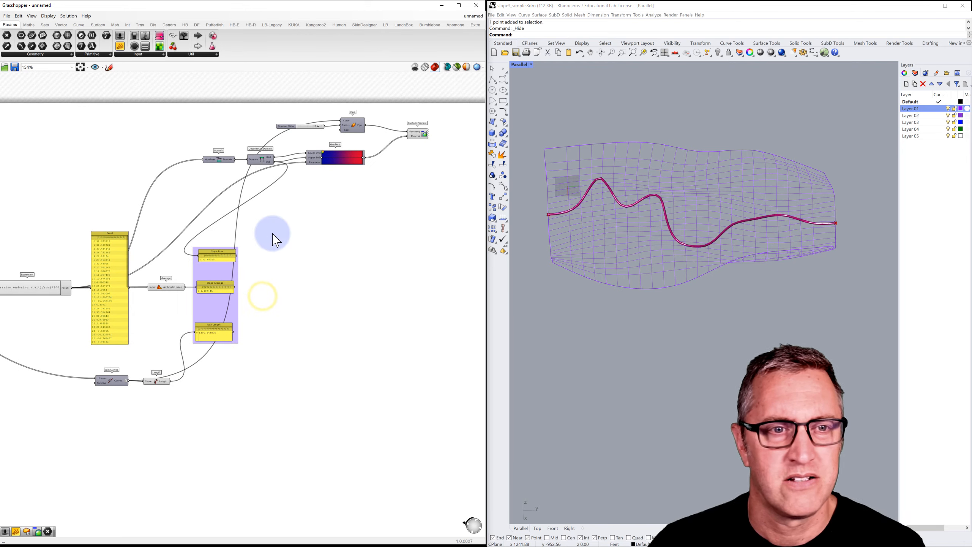
pyautogui.scroll(1, 340, 127)
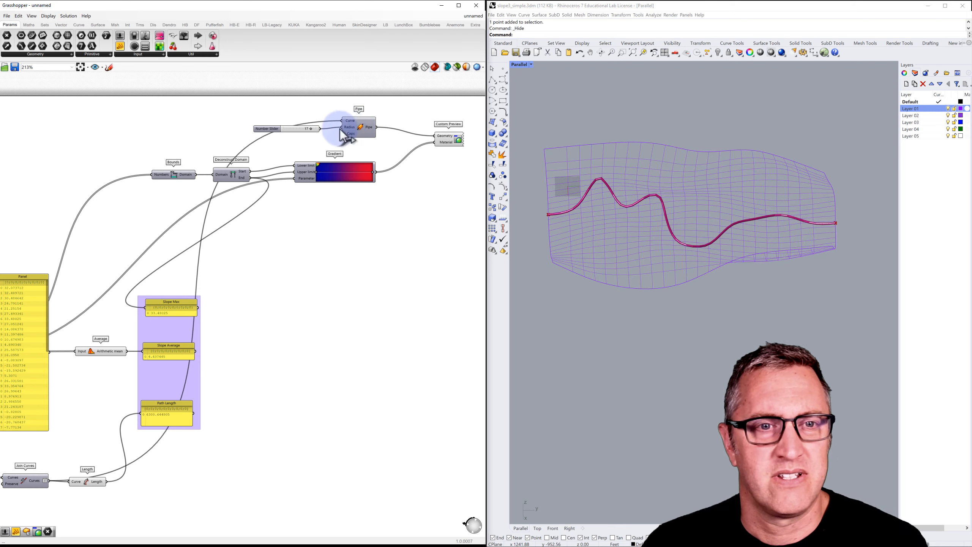
pyautogui.moveTo(251, 282); pyautogui.dragTo(294, 250, button='right')
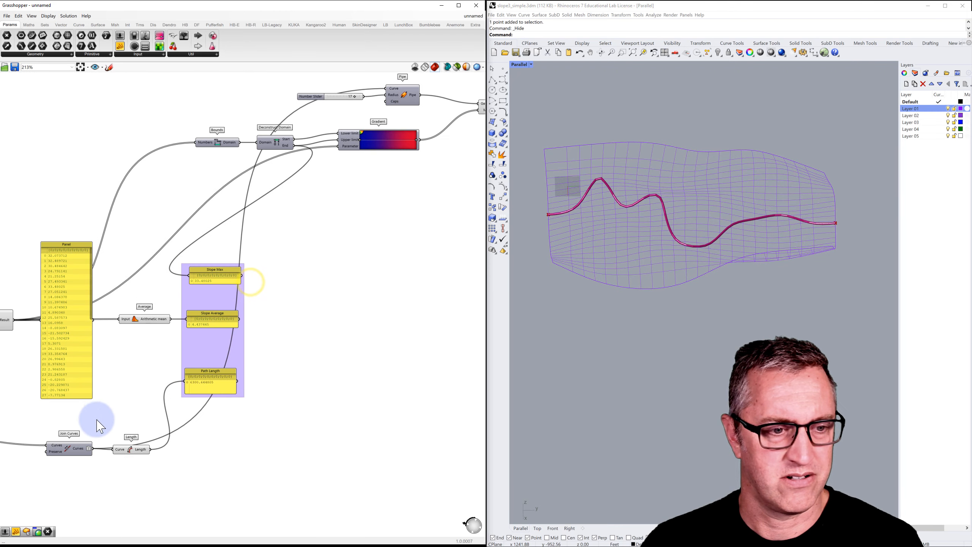
pyautogui.rightClick(89, 452)
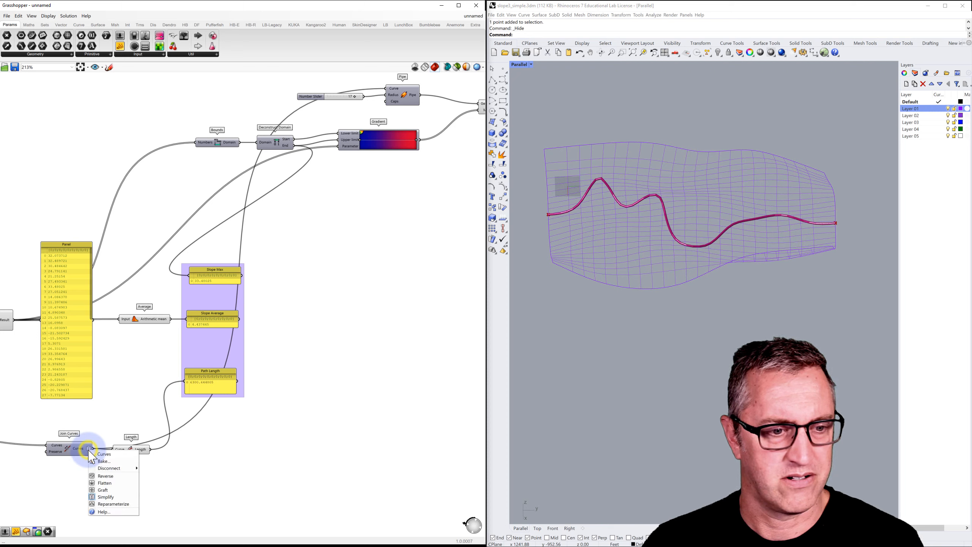
pyautogui.click(104, 498)
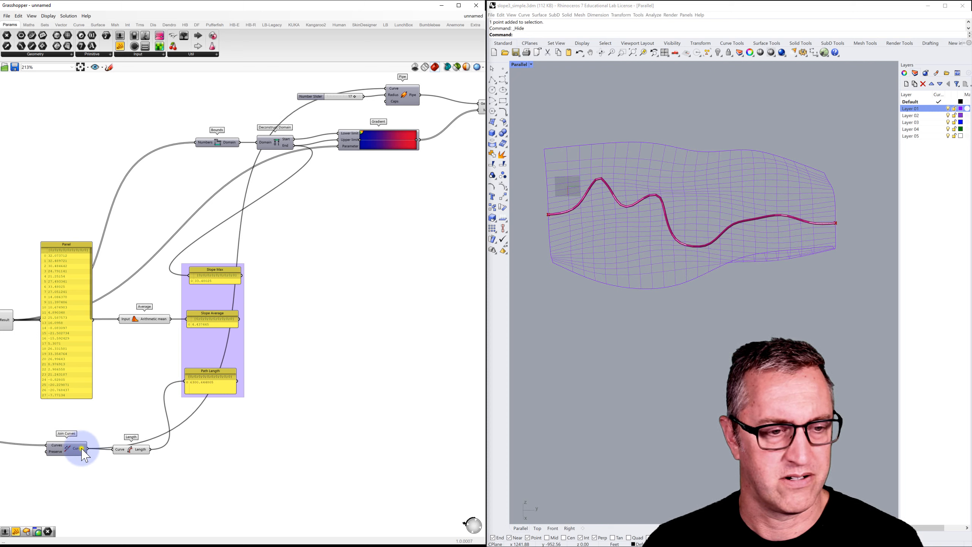
pyautogui.rightClick(83, 450)
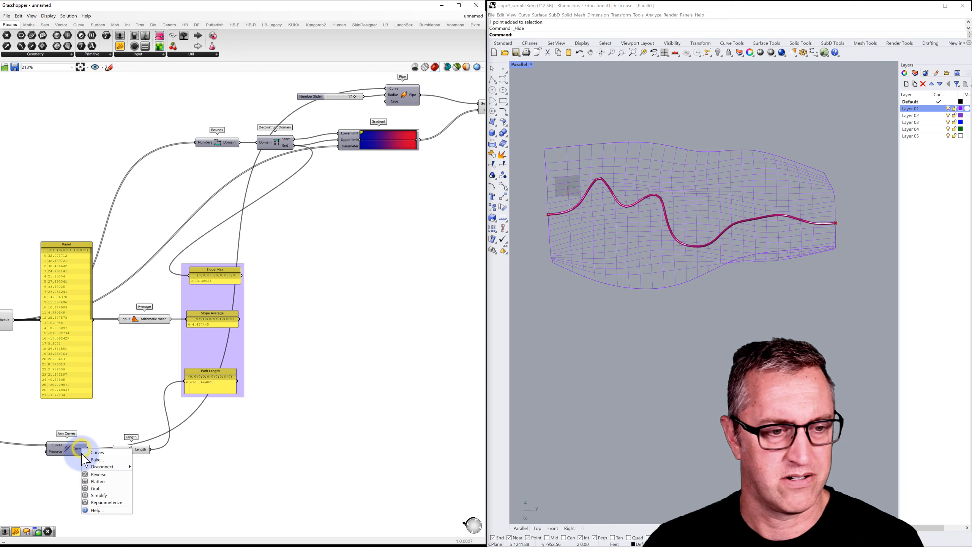
pyautogui.click(100, 482)
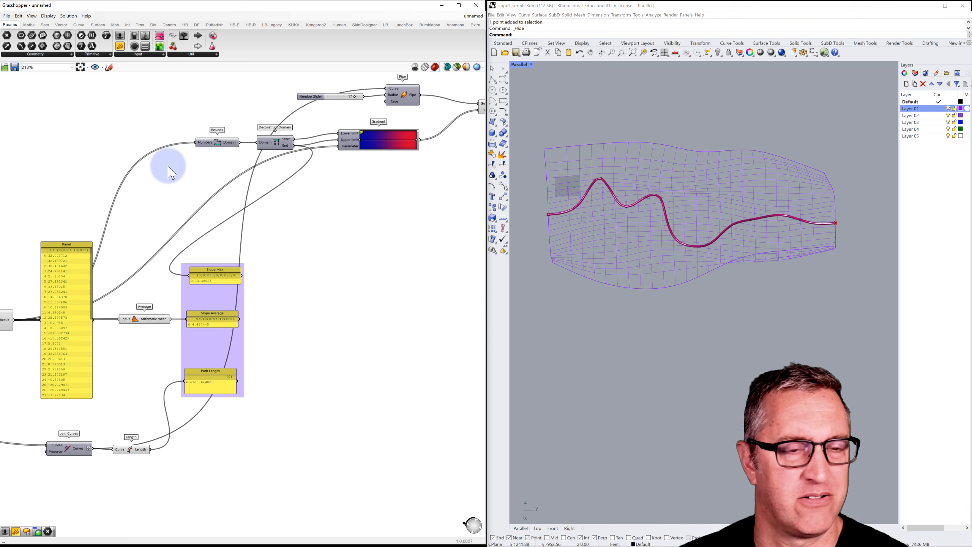
# Check the Bounds domain and the Pipe's Curve input, and remove the Flatten setting from the Join Curves component's Curves output
pyautogui.moveTo(167, 171); pyautogui.dragTo(197, 156, button='right')
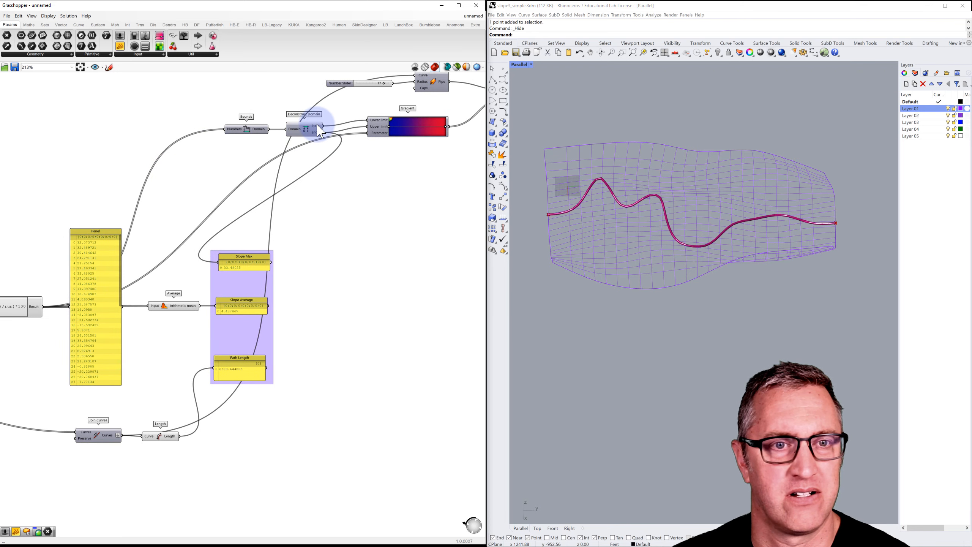
pyautogui.moveTo(320, 131)
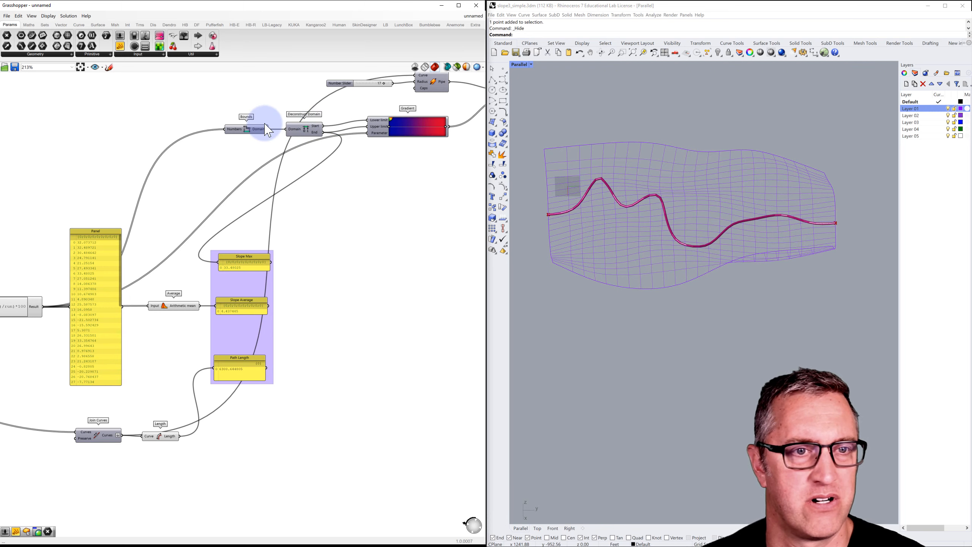
pyautogui.moveTo(256, 140)
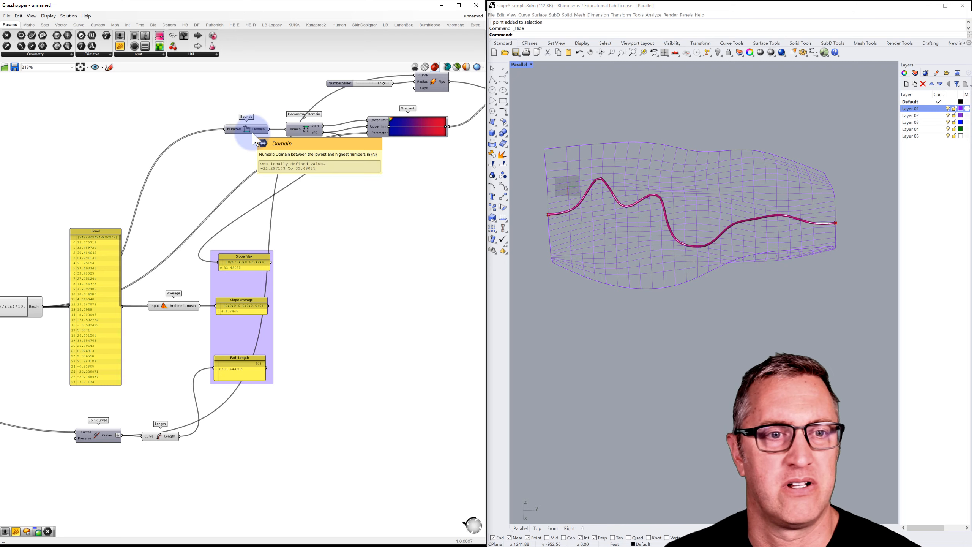
pyautogui.moveTo(315, 112); pyautogui.dragTo(239, 137, button='right')
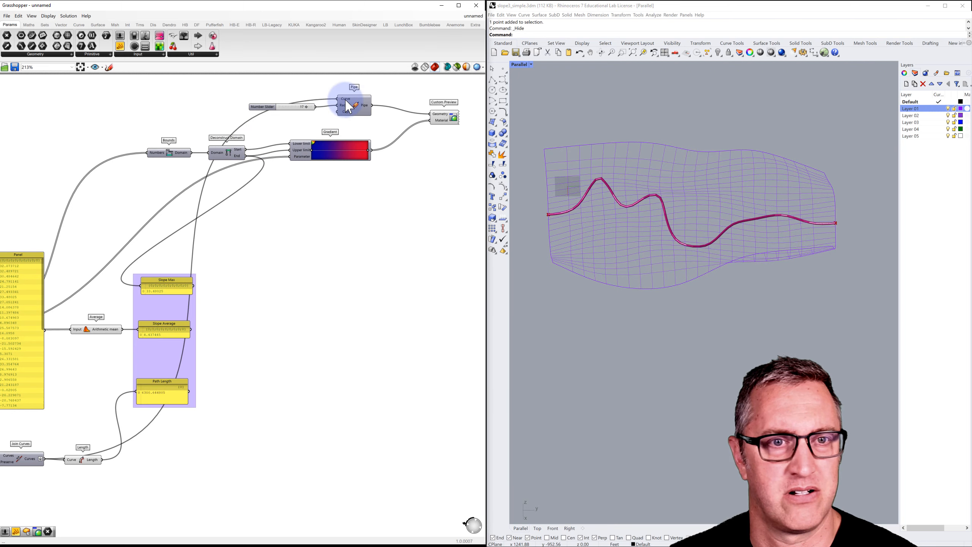
pyautogui.moveTo(348, 104)
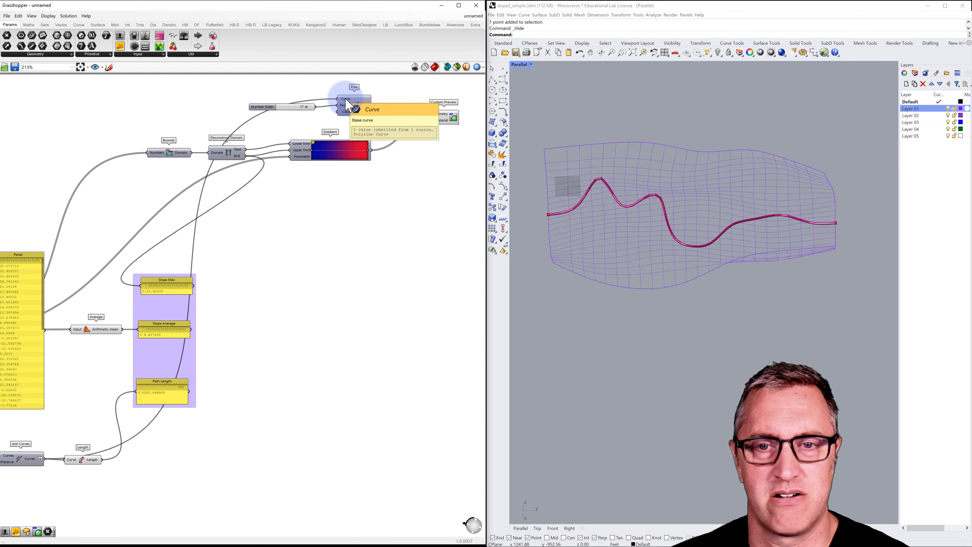
pyautogui.moveTo(278, 273); pyautogui.dragTo(330, 226, button='right')
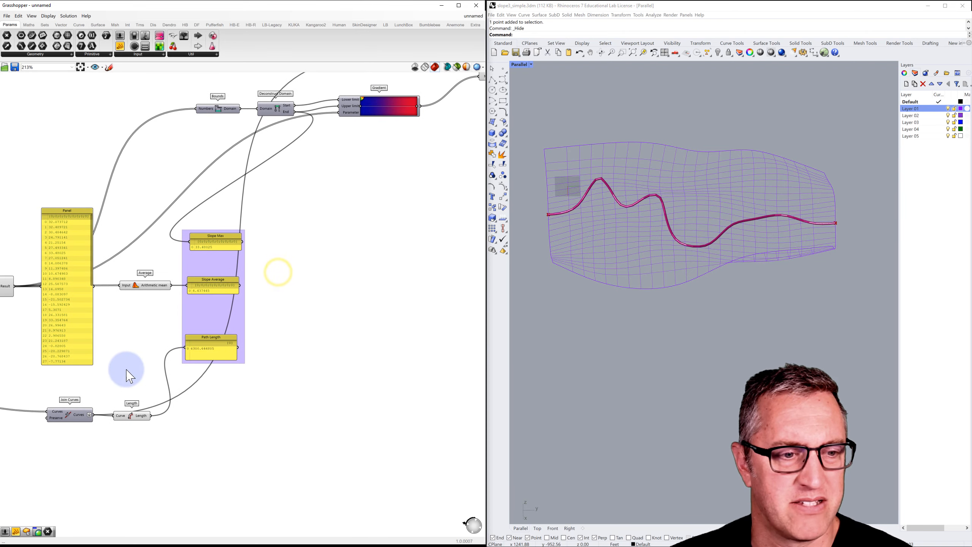
pyautogui.rightClick(90, 416)
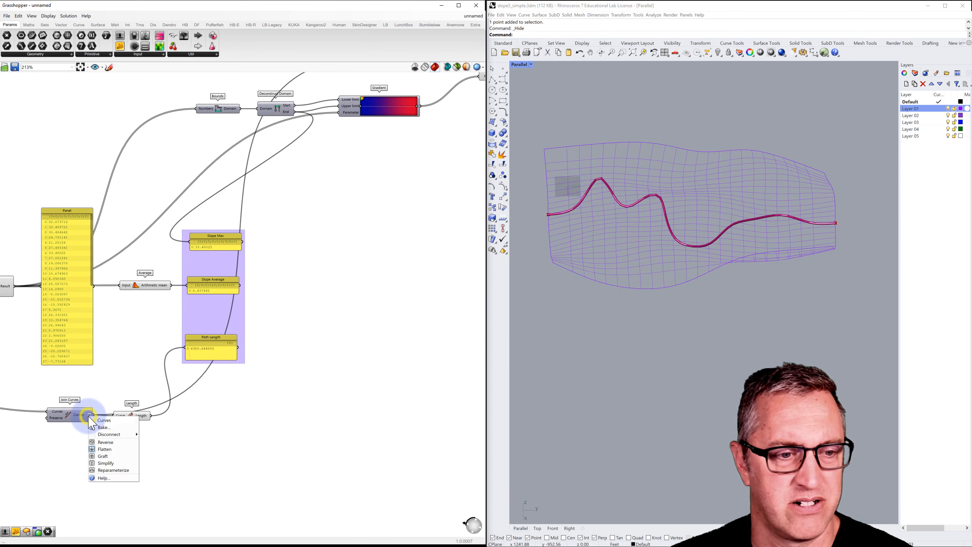
pyautogui.click(103, 449)
# Connect the Cull Index component's List output to the Pipe's Curve input, replacing the Join Curves connection
pyautogui.moveTo(104, 360); pyautogui.dragTo(203, 340, button='right')
pyautogui.scroll(-5, 203, 340)
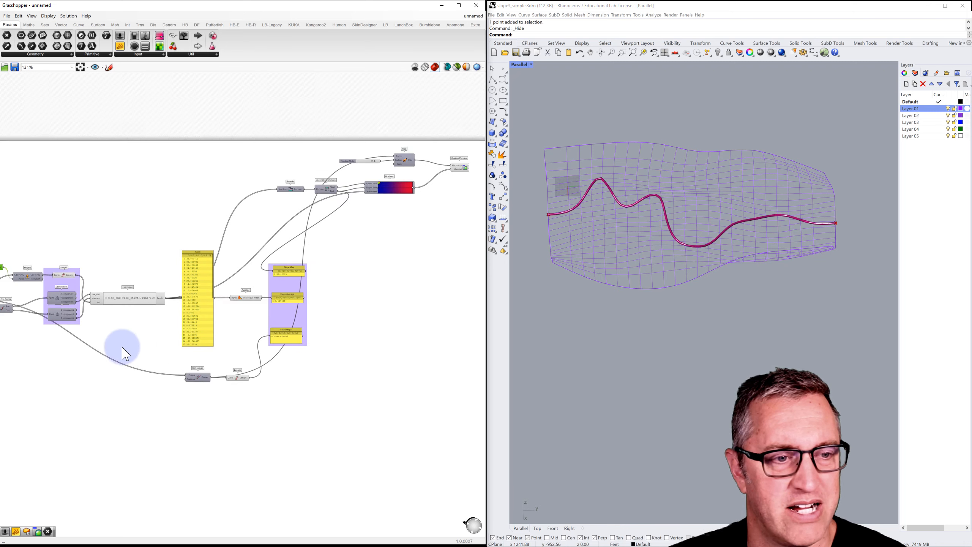
pyautogui.scroll(5, 38, 310)
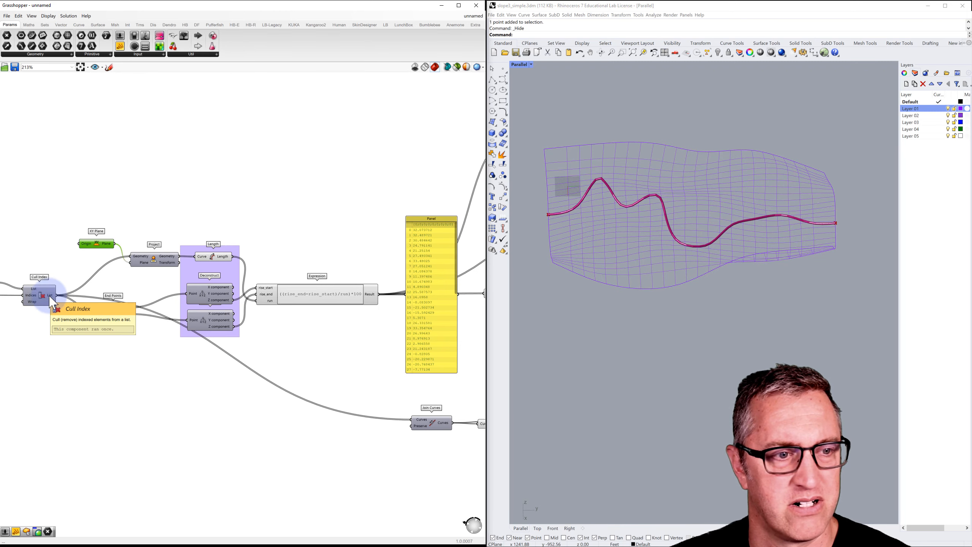
pyautogui.moveTo(50, 296)
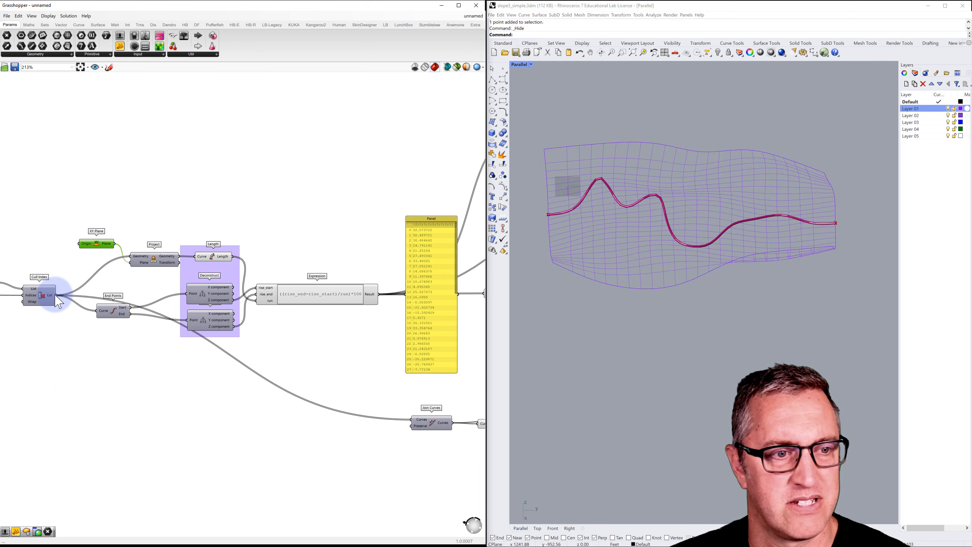
pyautogui.moveTo(465, 131); pyautogui.dragTo(437, 125)
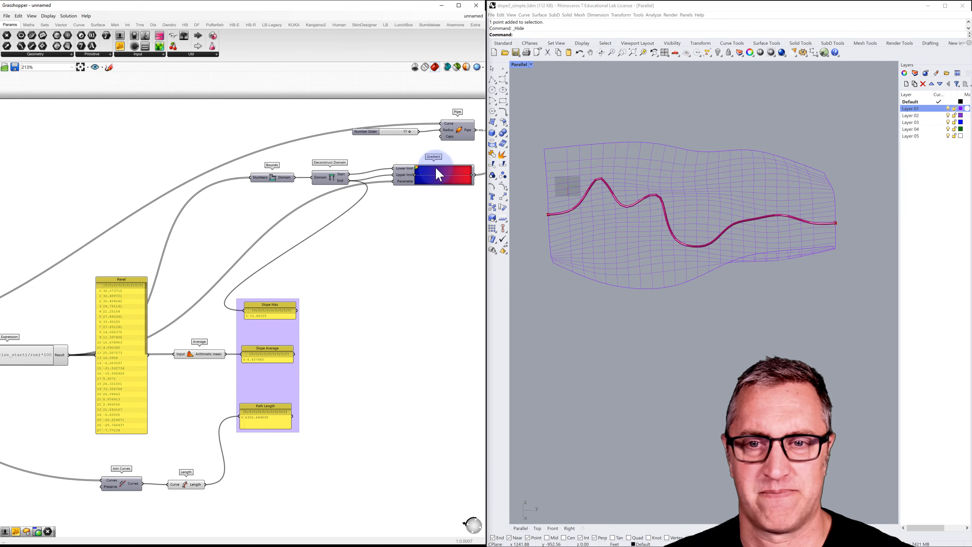
pyautogui.moveTo(456, 161); pyautogui.dragTo(355, 137, button='right')
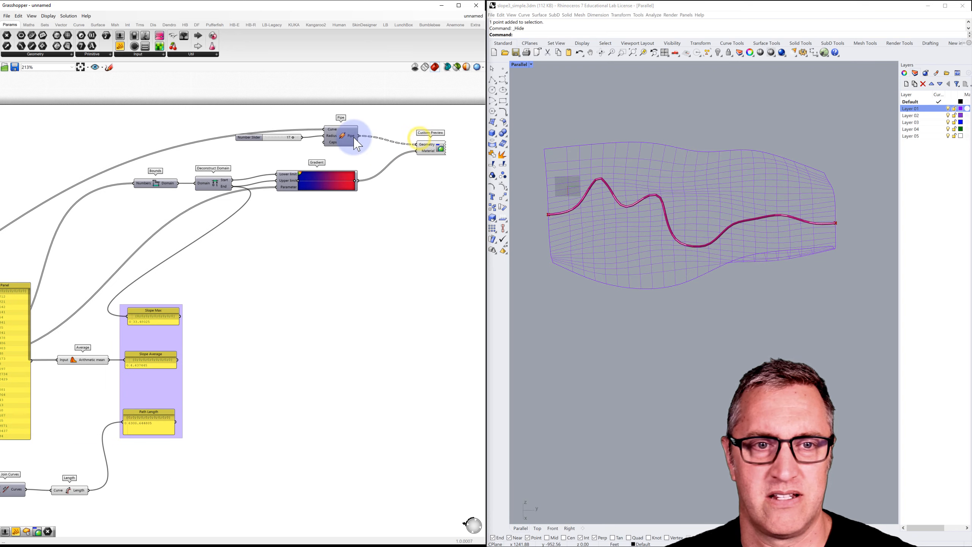
# Flatten the Pipe component's Pipe output and examine the gradient-coloured path along the terrain
pyautogui.rightClick(355, 136)
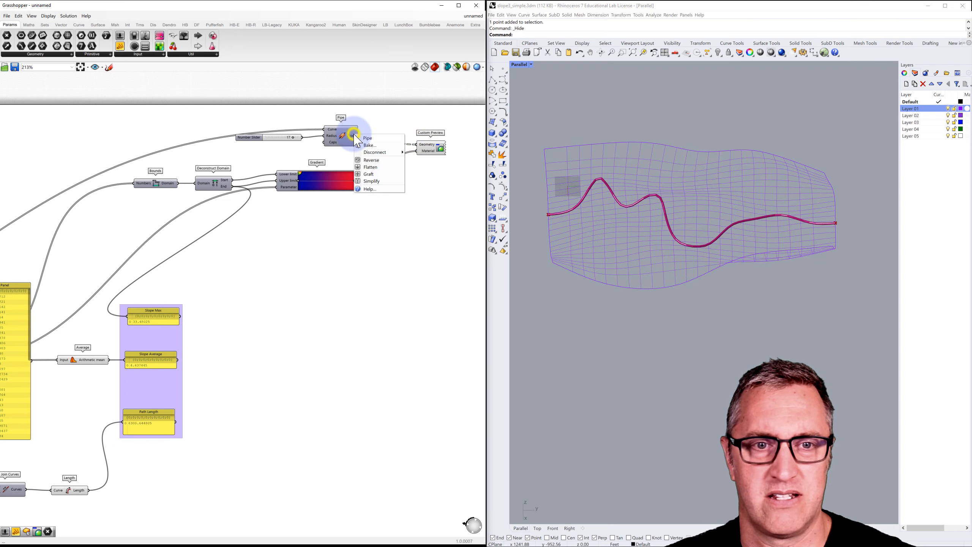
pyautogui.click(368, 167)
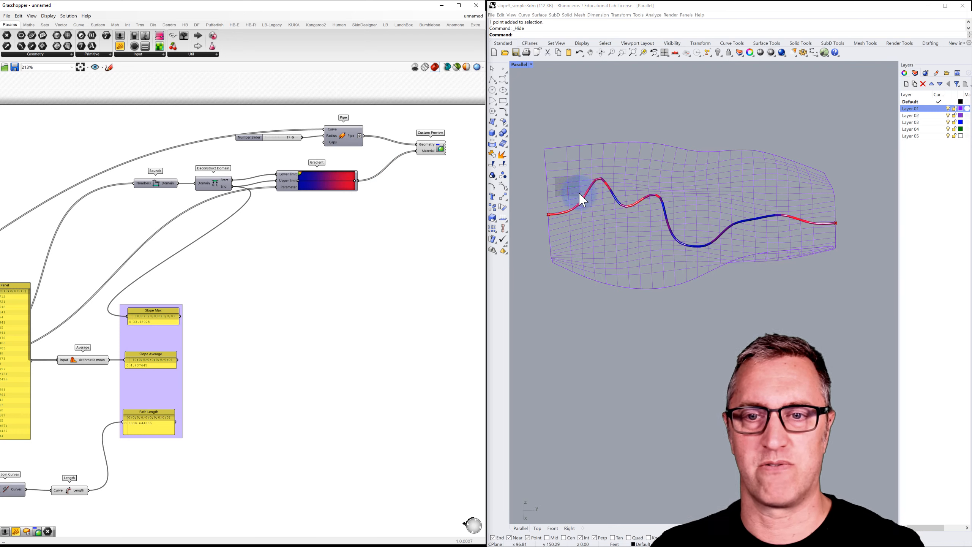
pyautogui.scroll(3, 583, 200)
pyautogui.keyDown('shift'); pyautogui.moveTo(566, 230); pyautogui.dragTo(586, 217, button='right'); pyautogui.keyUp('shift')
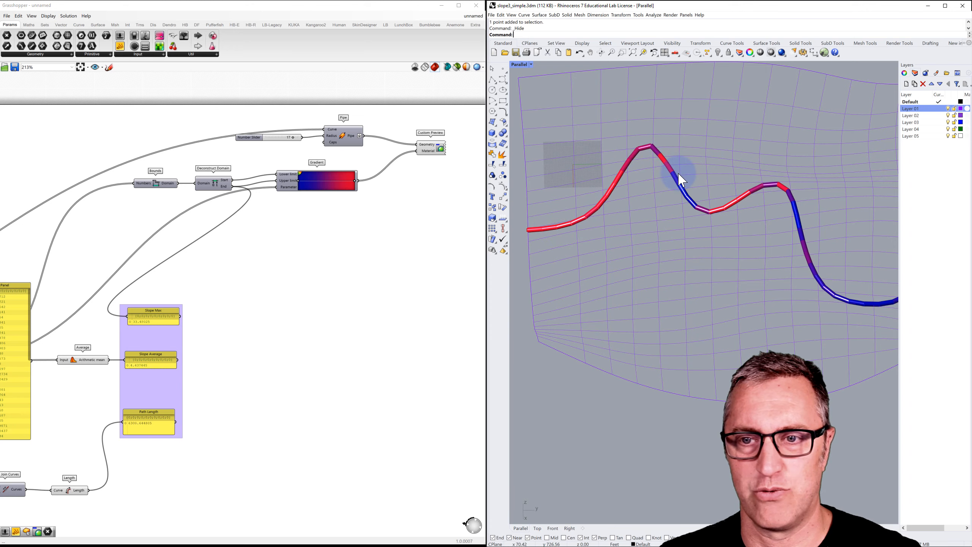
pyautogui.moveTo(694, 202); pyautogui.dragTo(667, 169, button='right')
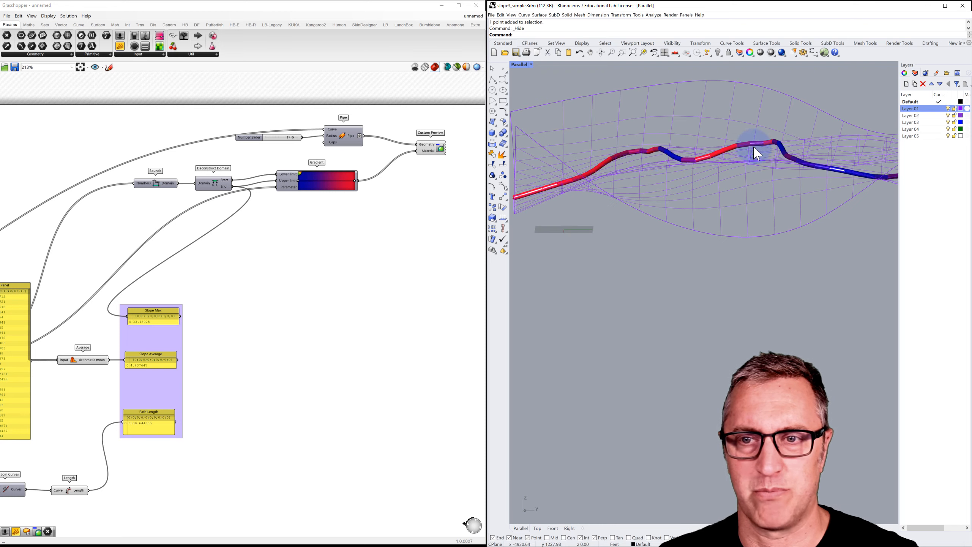
pyautogui.moveTo(759, 153); pyautogui.dragTo(658, 178, button='right')
# Set the number slider driving the Pipe component's Radius to 9 and inspect the thinner path on the terrain
pyautogui.scroll(3, 304, 136)
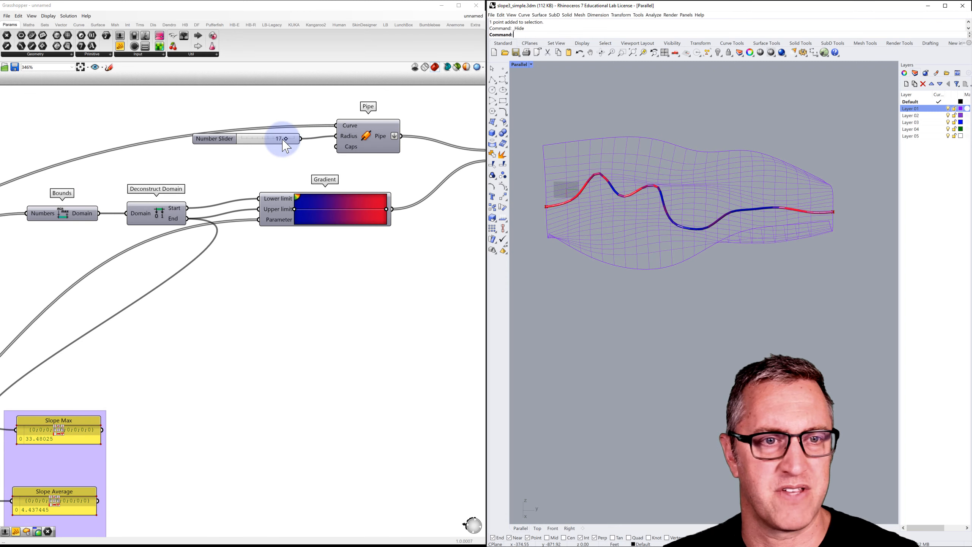
pyautogui.moveTo(289, 144); pyautogui.dragTo(274, 144)
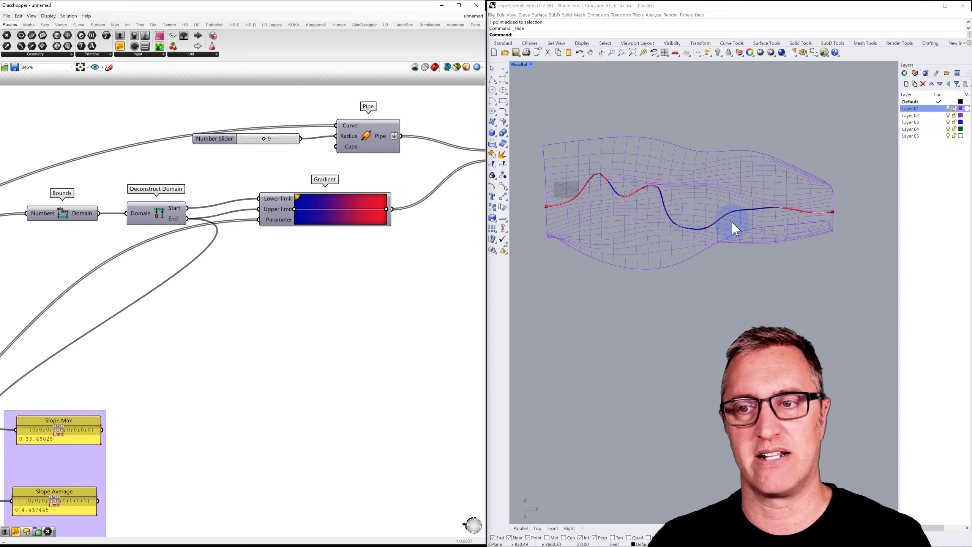
pyautogui.scroll(1, 646, 195)
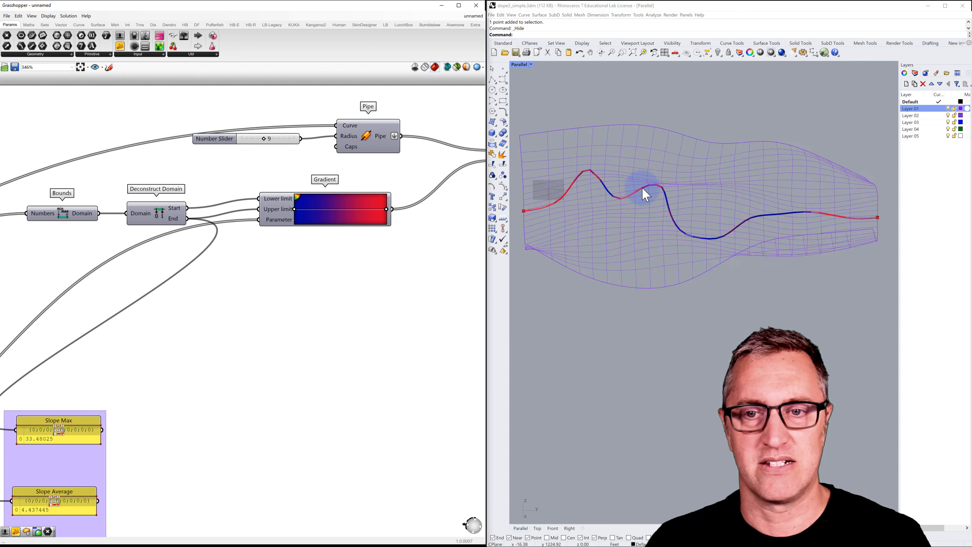
pyautogui.scroll(1, 646, 195)
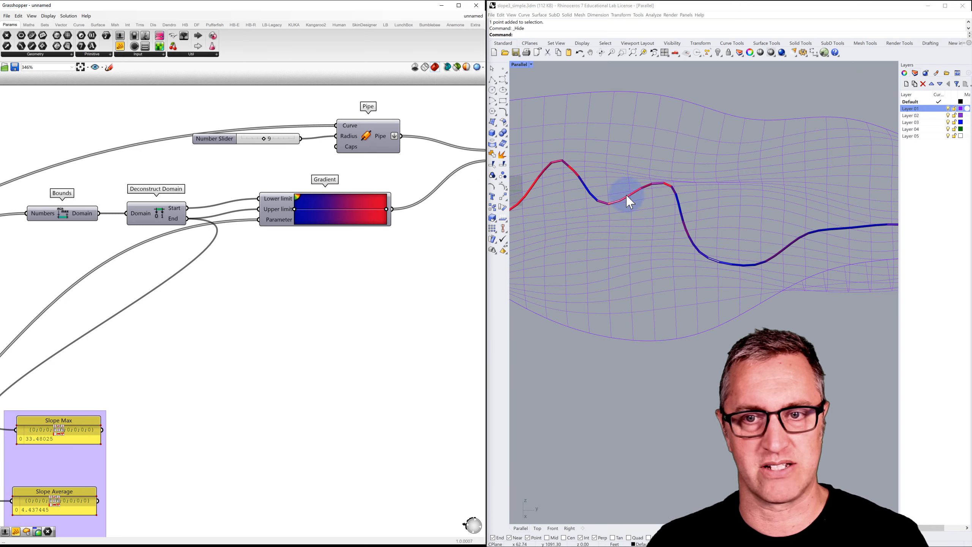
pyautogui.scroll(-2, 596, 166)
pyautogui.scroll(-2, 591, 161)
pyautogui.moveTo(596, 175); pyautogui.dragTo(653, 187, button='right')
pyautogui.scroll(3, 652, 182)
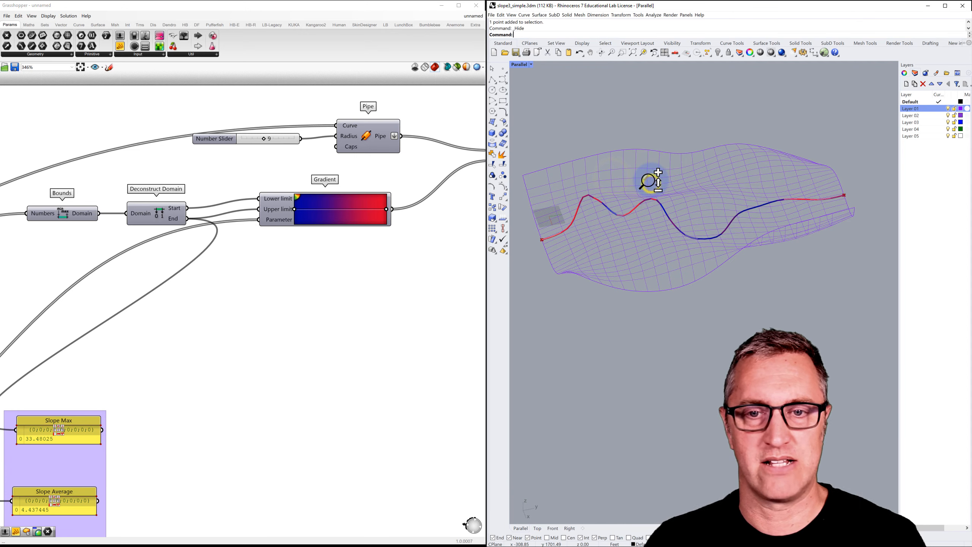
# Place a Galapagos component on the canvas beside the group of Slope Max, Slope Average and Path Length panels
pyautogui.click(400, 247)
pyautogui.scroll(-4, 363, 278)
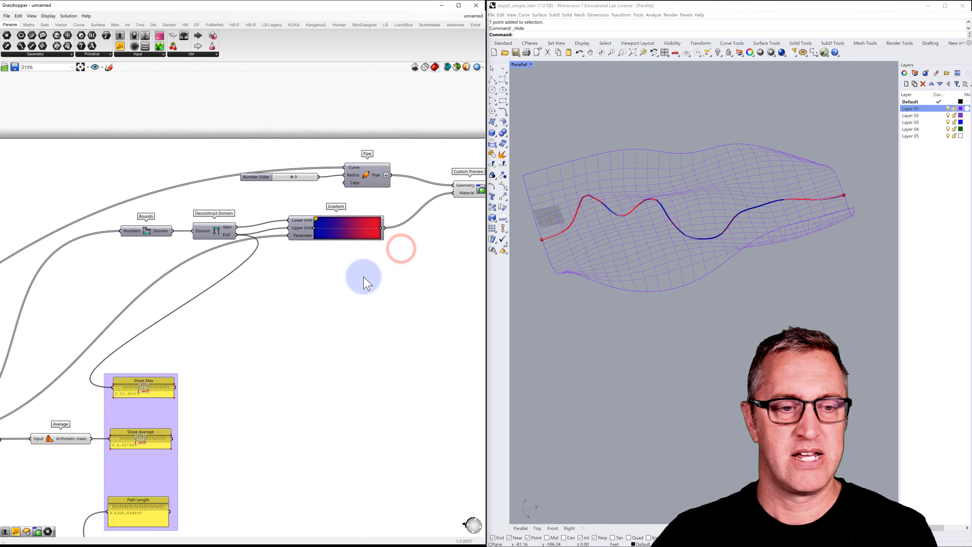
pyautogui.scroll(-1, 309, 349)
pyautogui.moveTo(291, 360); pyautogui.dragTo(356, 238, button='right')
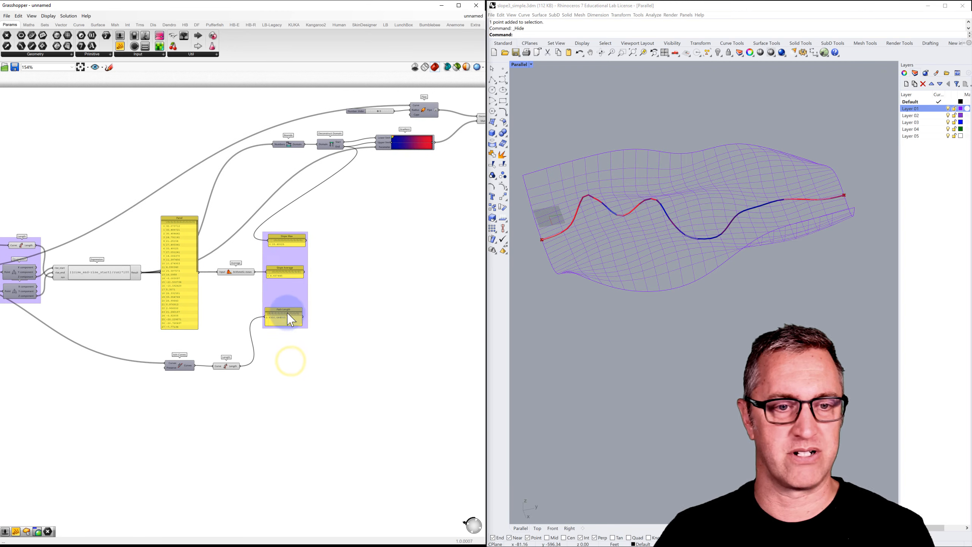
pyautogui.scroll(3, 291, 270)
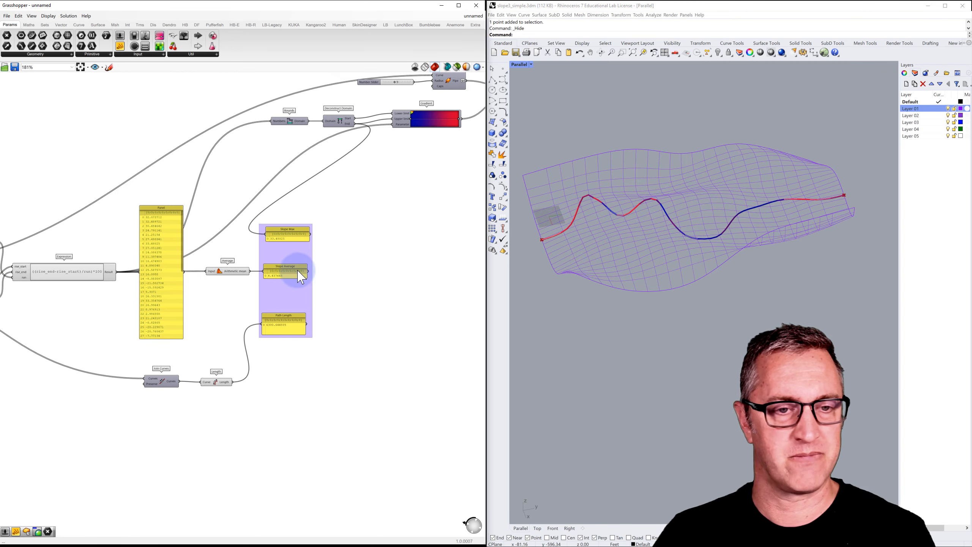
pyautogui.moveTo(311, 257); pyautogui.dragTo(240, 258, button='right')
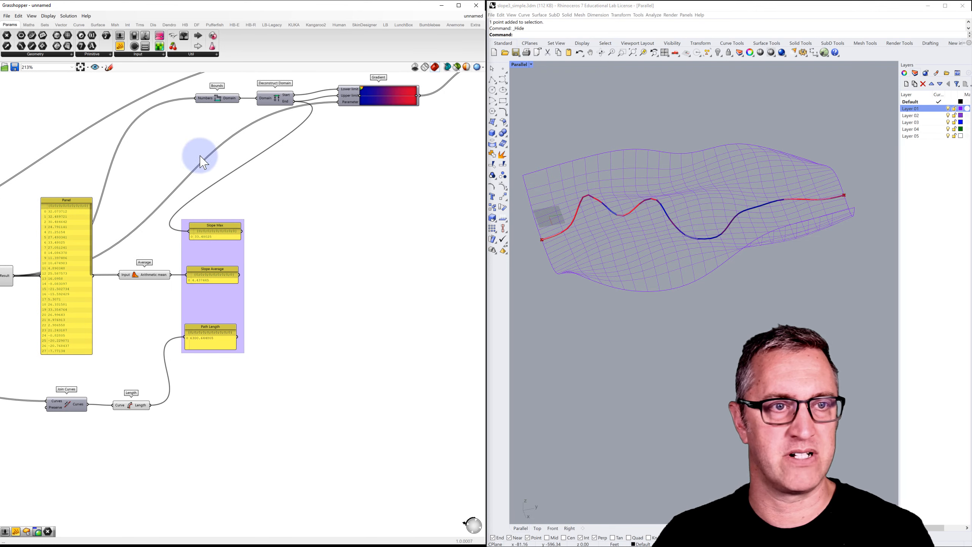
pyautogui.click(186, 54)
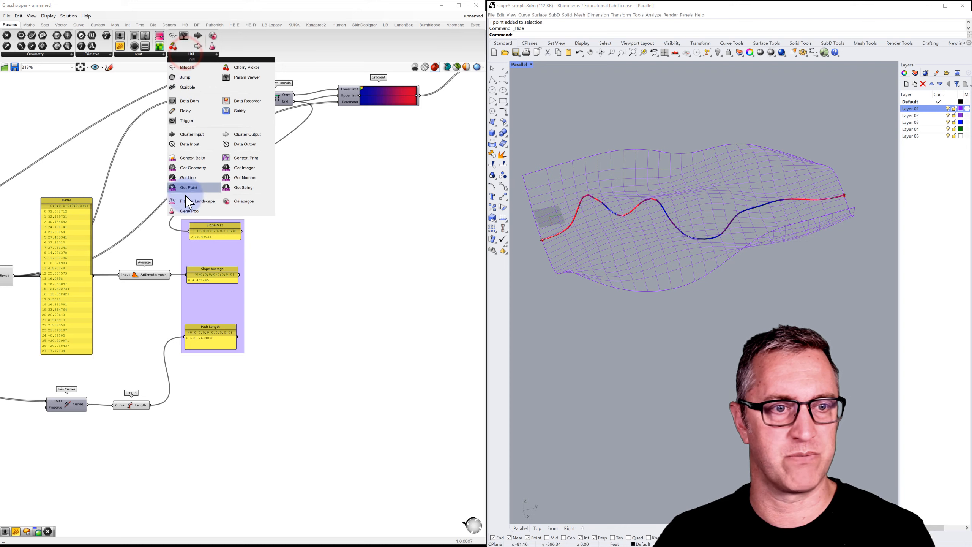
pyautogui.click(242, 201)
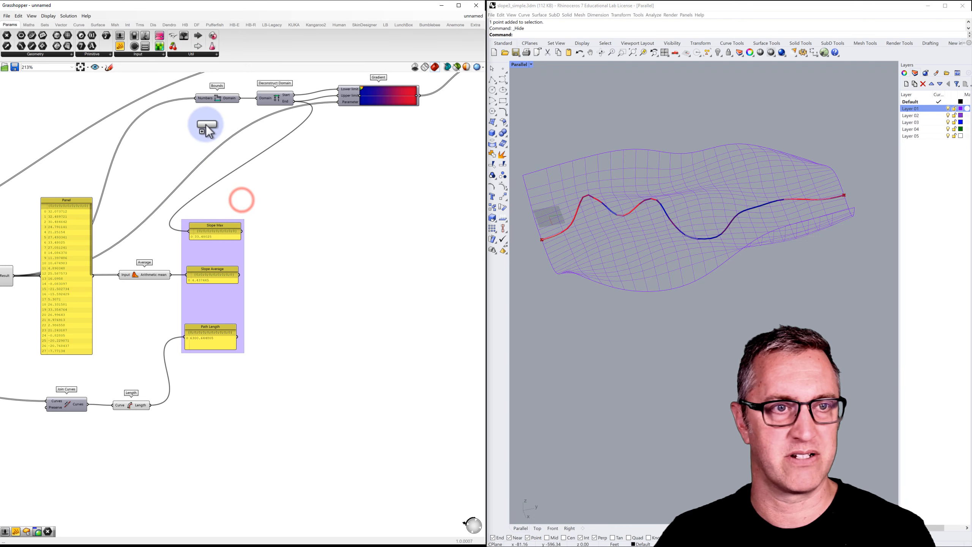
pyautogui.click(193, 56)
pyautogui.click(244, 203)
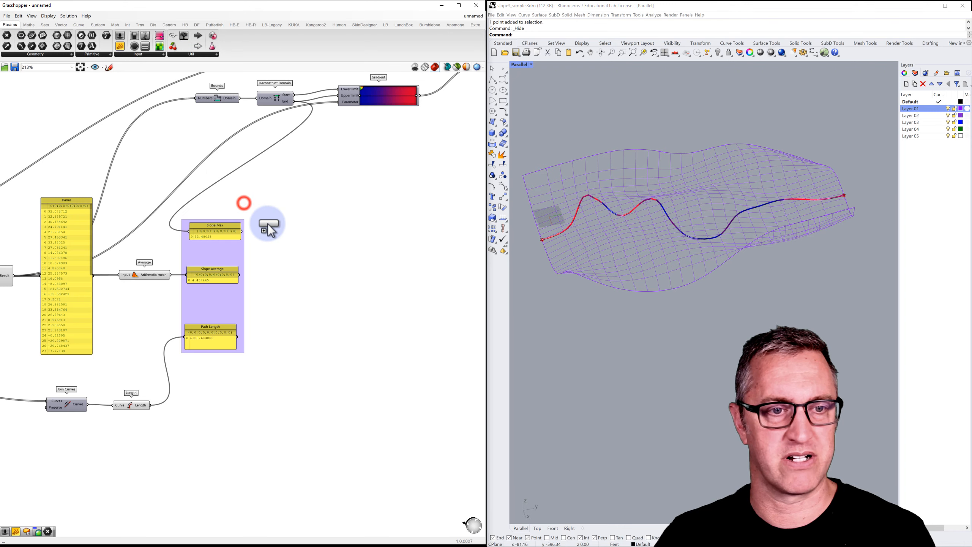
pyautogui.click(338, 297)
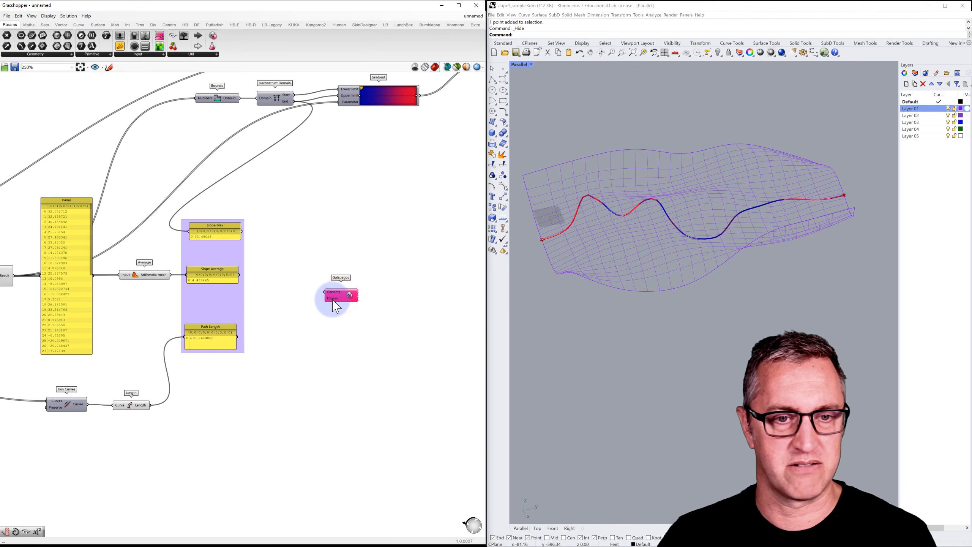
pyautogui.scroll(1, 336, 307)
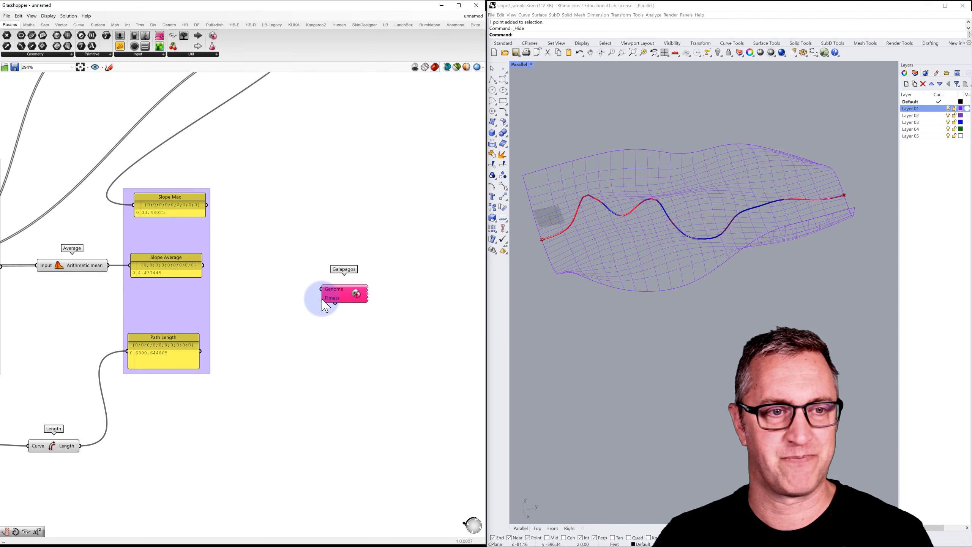
# Move the Galapagos component next to the Gene Pool and connect its Genome input to the Gene Pool
pyautogui.scroll(-5, 331, 295)
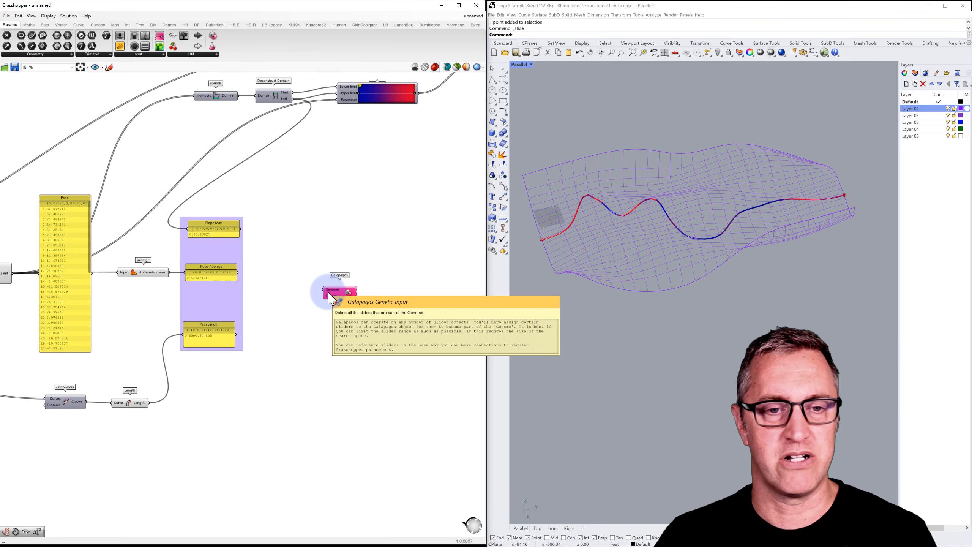
pyautogui.moveTo(298, 305); pyautogui.dragTo(425, 265, button='right')
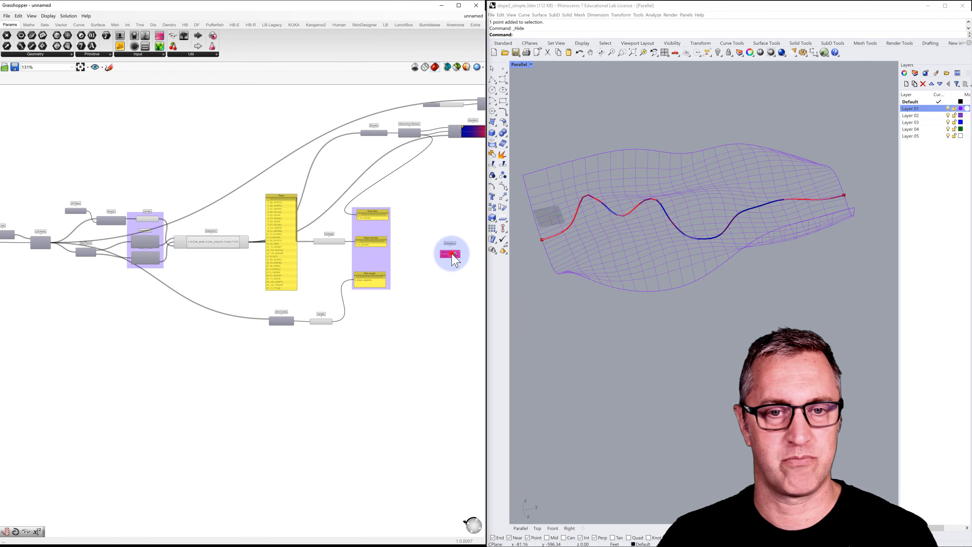
pyautogui.moveTo(452, 254); pyautogui.dragTo(96, 300)
pyautogui.scroll(-7, 95, 300)
pyautogui.moveTo(47, 341); pyautogui.dragTo(260, 310, button='right')
pyautogui.scroll(2, 251, 297)
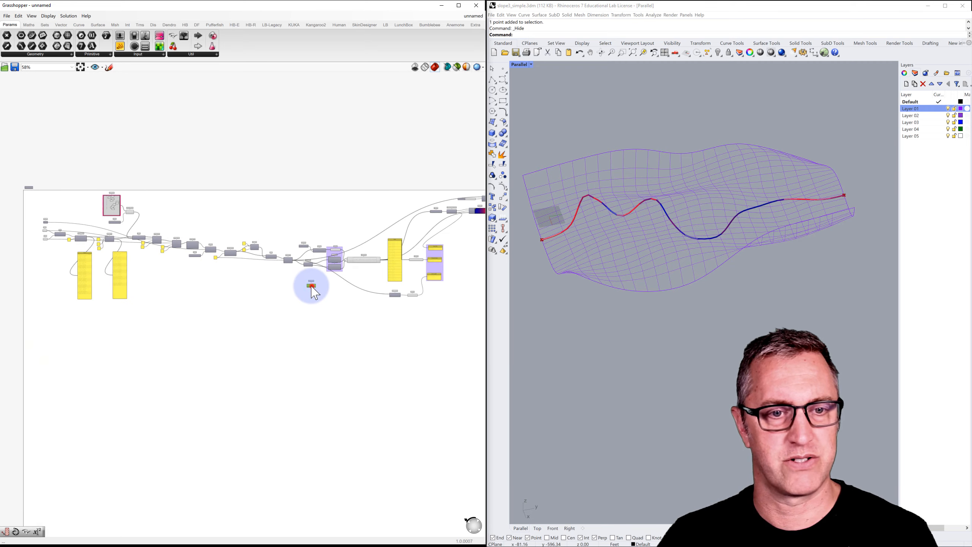
pyautogui.moveTo(313, 286); pyautogui.dragTo(149, 202)
pyautogui.scroll(9, 120, 196)
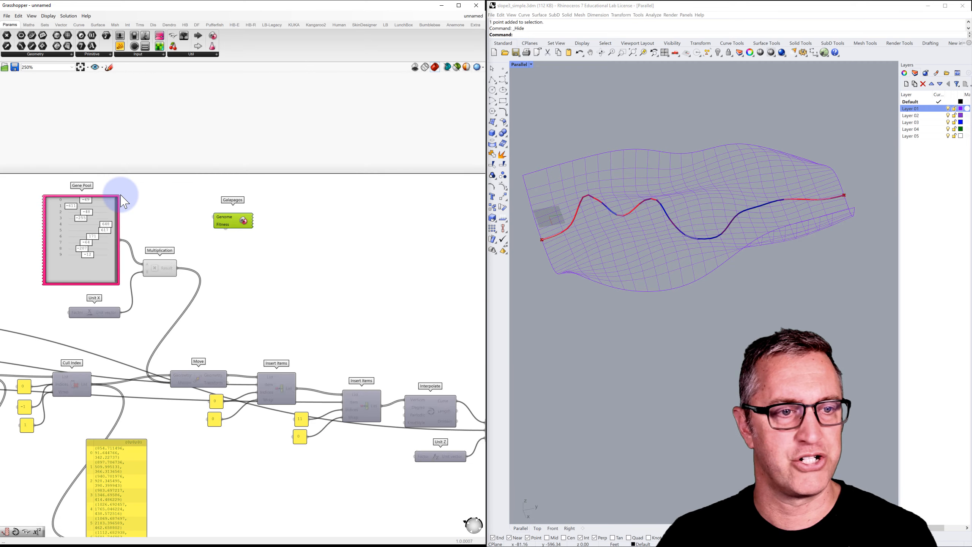
pyautogui.scroll(1, 121, 199)
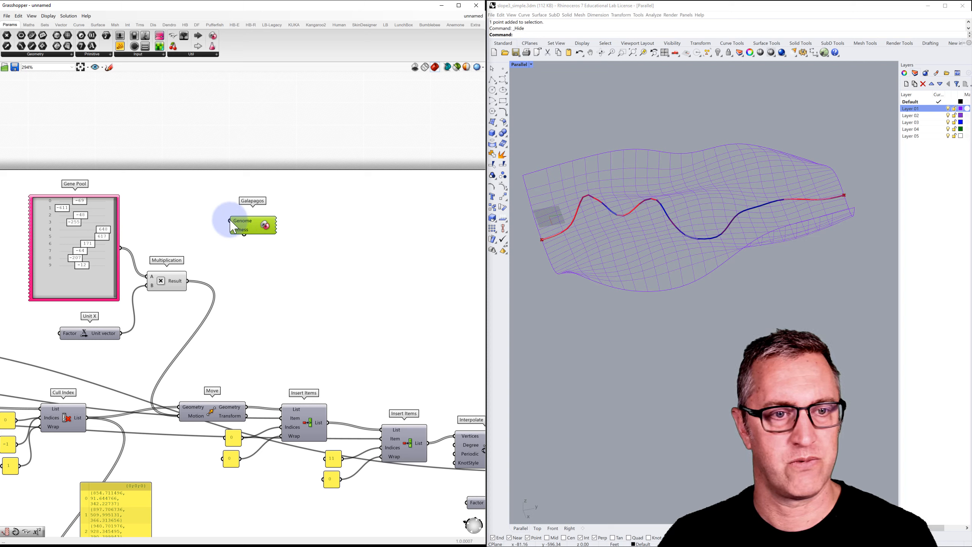
pyautogui.moveTo(207, 217); pyautogui.dragTo(115, 249)
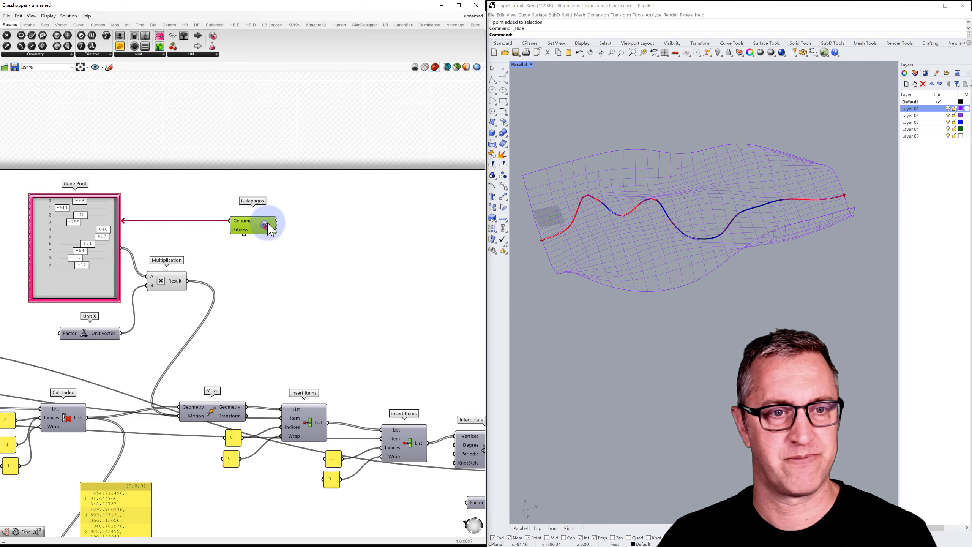
# Move the Galapagos component back beside the output panels and connect its Fitness input to the Length component's Length output
pyautogui.scroll(-5, 268, 229)
pyautogui.moveTo(263, 221); pyautogui.dragTo(429, 280)
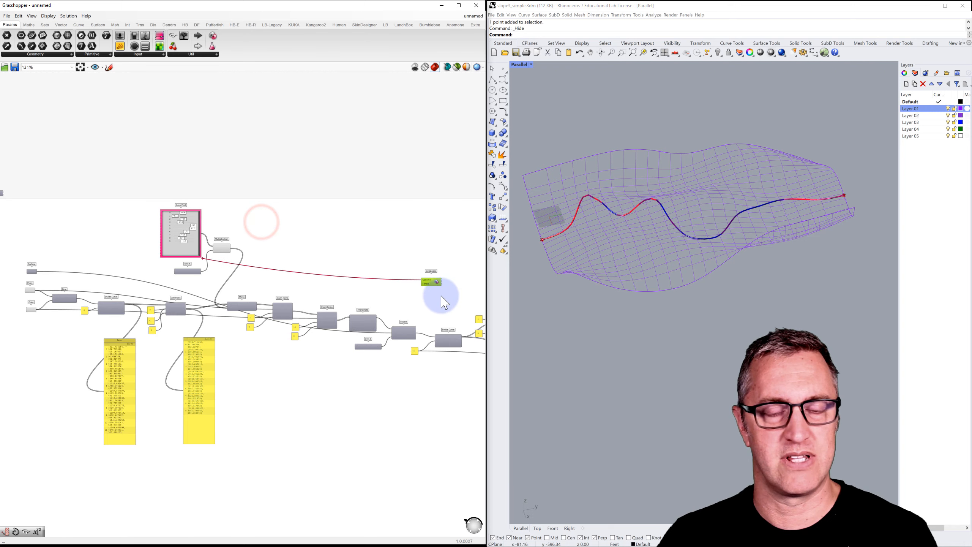
pyautogui.moveTo(434, 296); pyautogui.dragTo(147, 274, button='right')
pyautogui.moveTo(134, 258); pyautogui.dragTo(445, 358)
pyautogui.moveTo(343, 331); pyautogui.dragTo(136, 300, button='right')
pyautogui.moveTo(136, 316); pyautogui.dragTo(345, 256)
pyautogui.scroll(5, 345, 256)
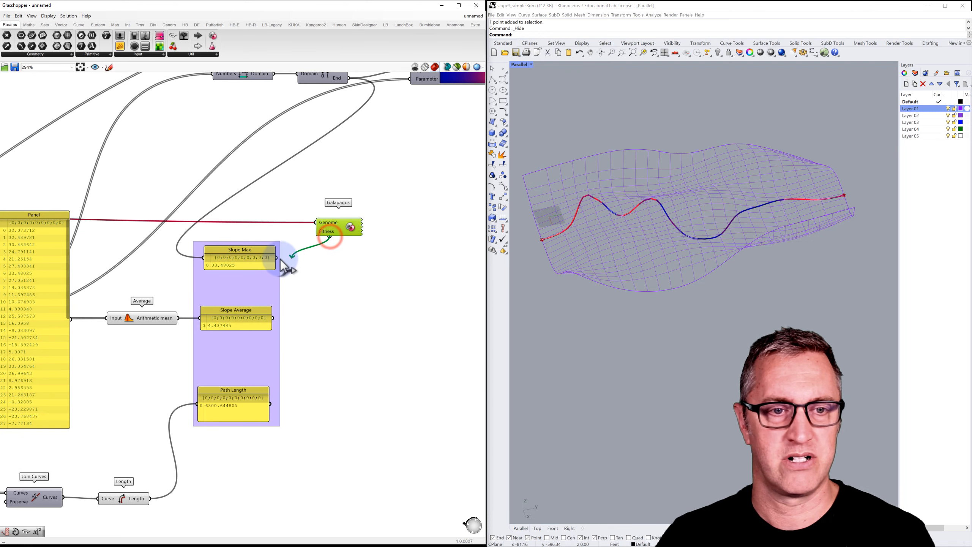
pyautogui.moveTo(282, 260); pyautogui.dragTo(264, 327)
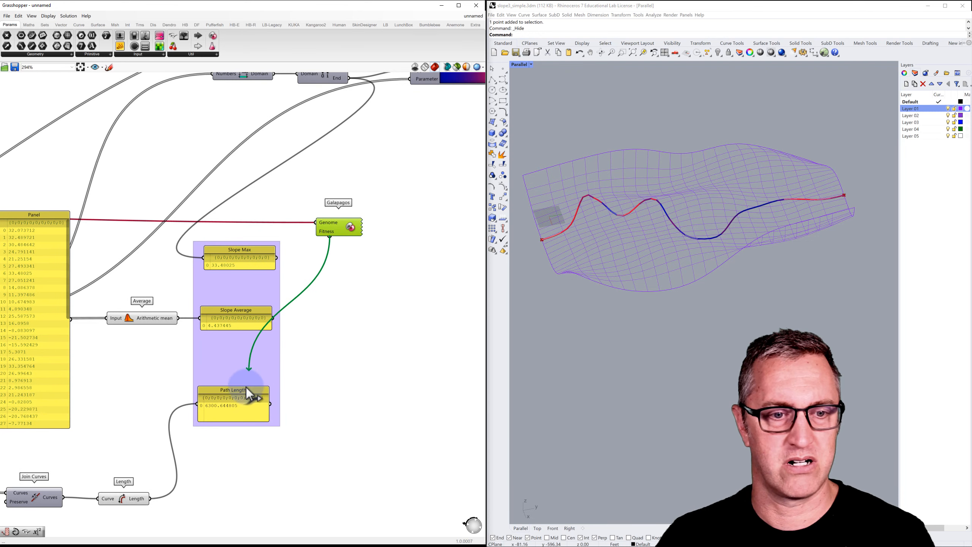
pyautogui.moveTo(258, 400); pyautogui.dragTo(143, 495)
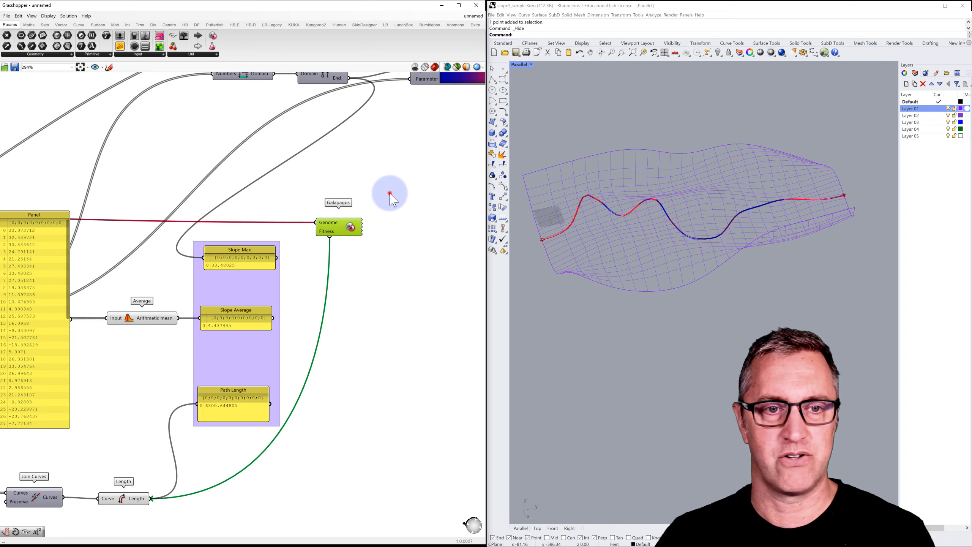
# Open the Galapagos Editor, clear of the output panels, and widen its options column so the solver settings are readable
pyautogui.click(345, 227)
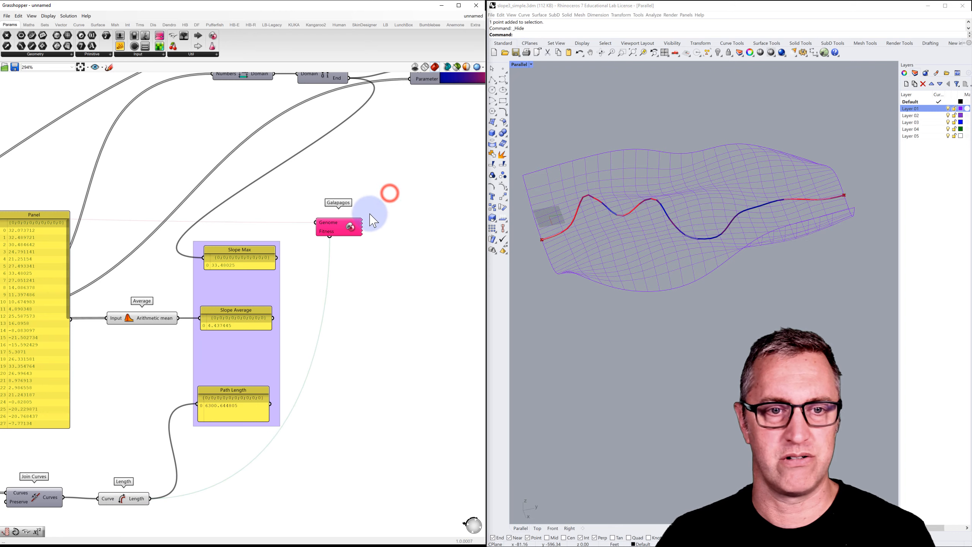
pyautogui.doubleClick(349, 230)
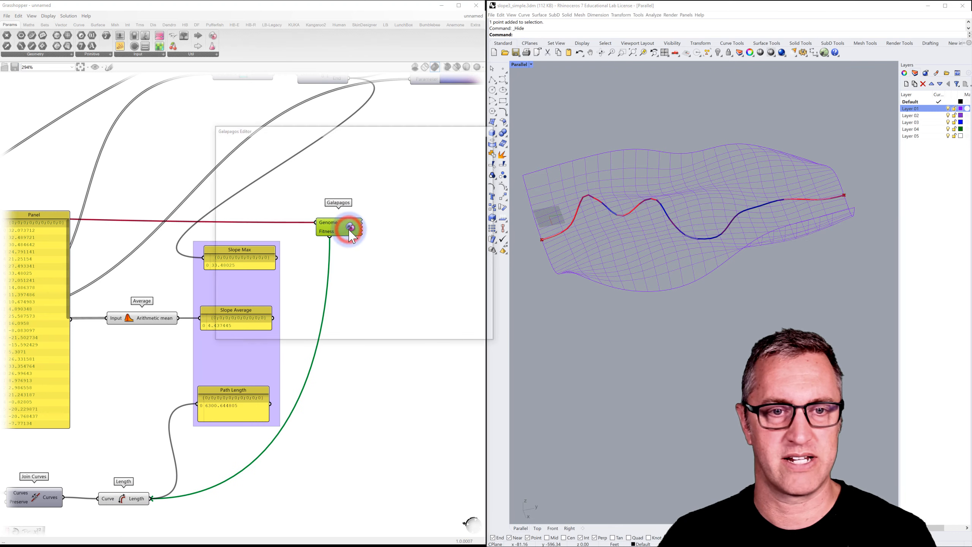
pyautogui.moveTo(336, 127); pyautogui.dragTo(449, 296)
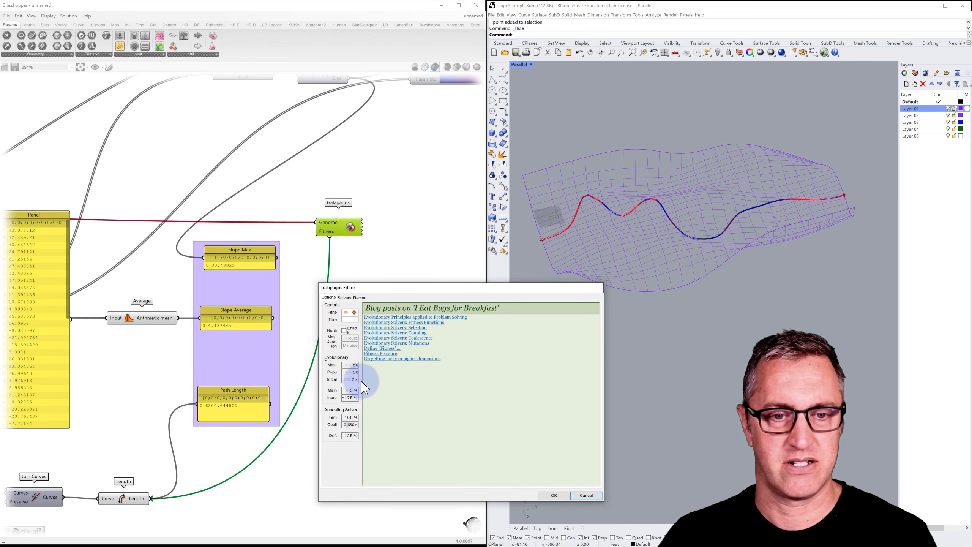
pyautogui.moveTo(364, 386); pyautogui.dragTo(398, 380)
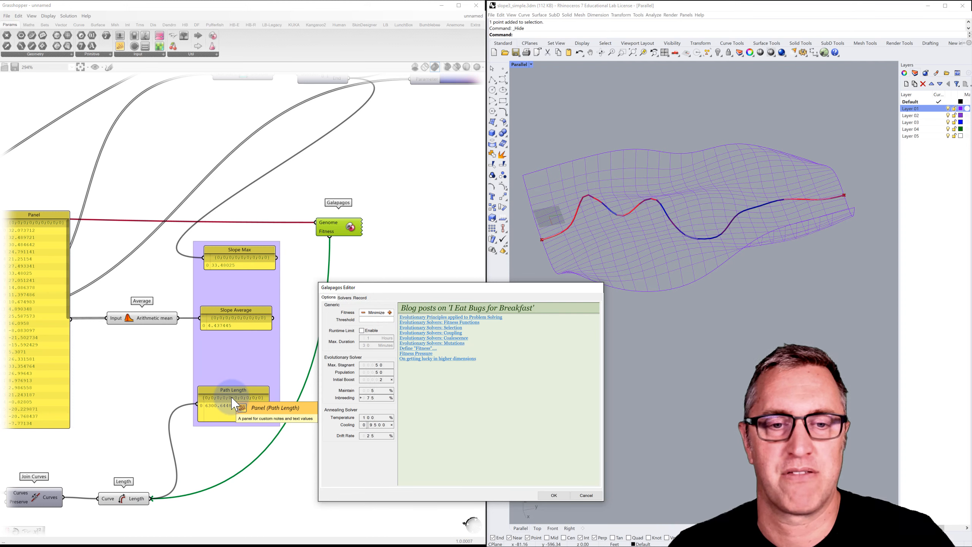
# Start the Galapagos solver to minimize the path length
pyautogui.click(345, 298)
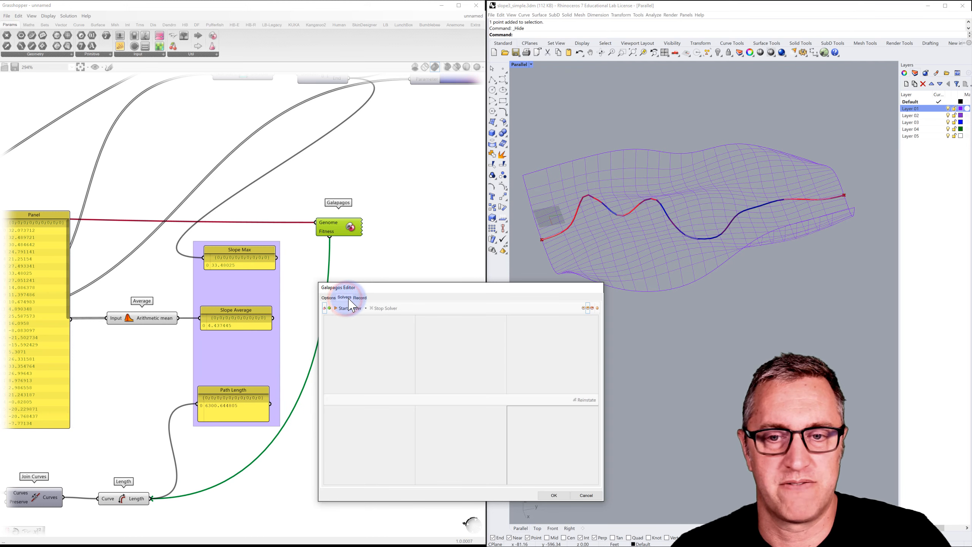
pyautogui.click(349, 308)
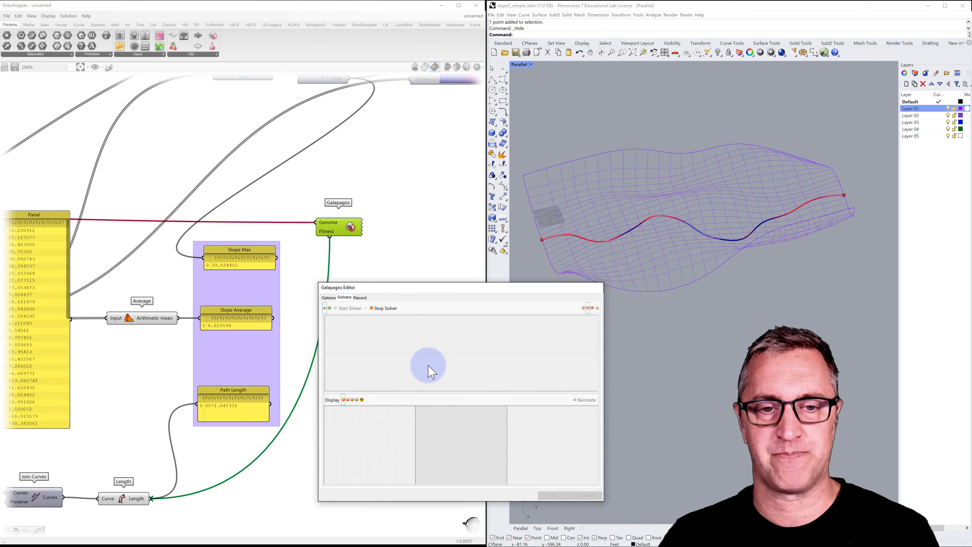
pyautogui.click(593, 308)
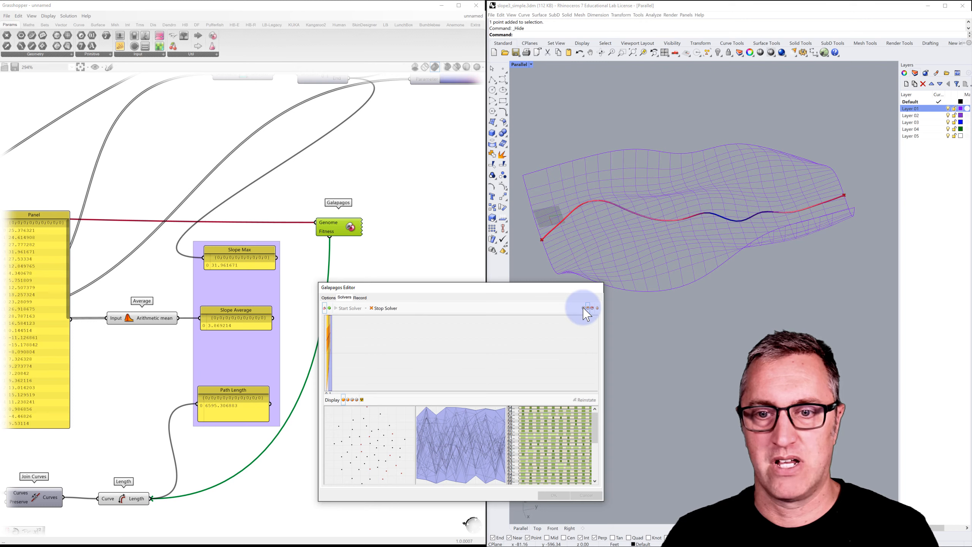
# Switch the running solver's viewport redraw mode to watch the path evolve, stop the solver and close the Galapagos Editor
pyautogui.click(584, 308)
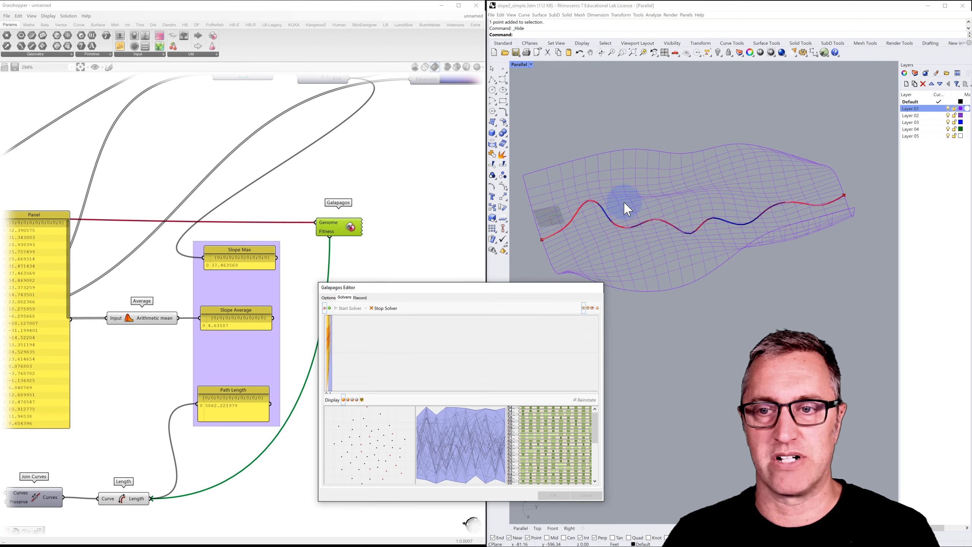
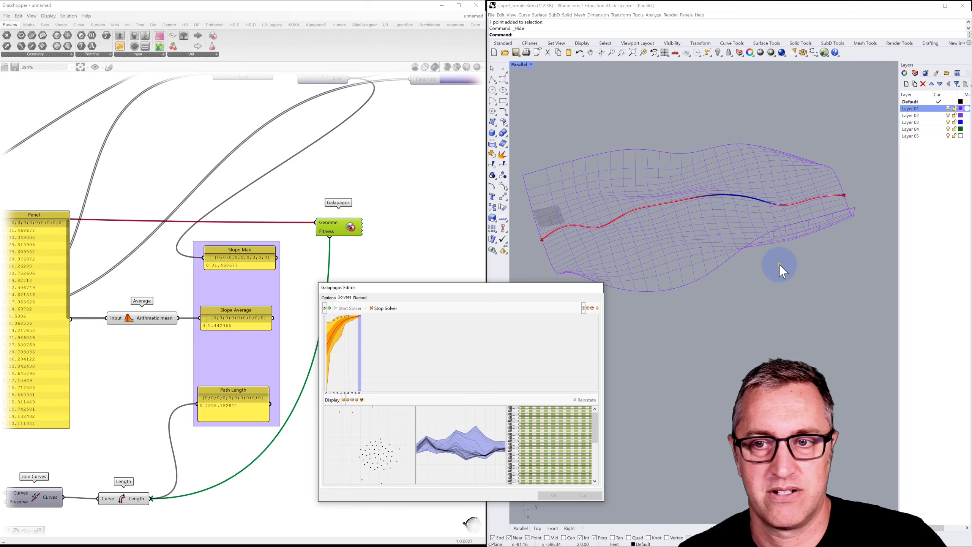
pyautogui.moveTo(781, 265); pyautogui.dragTo(741, 255, button='right')
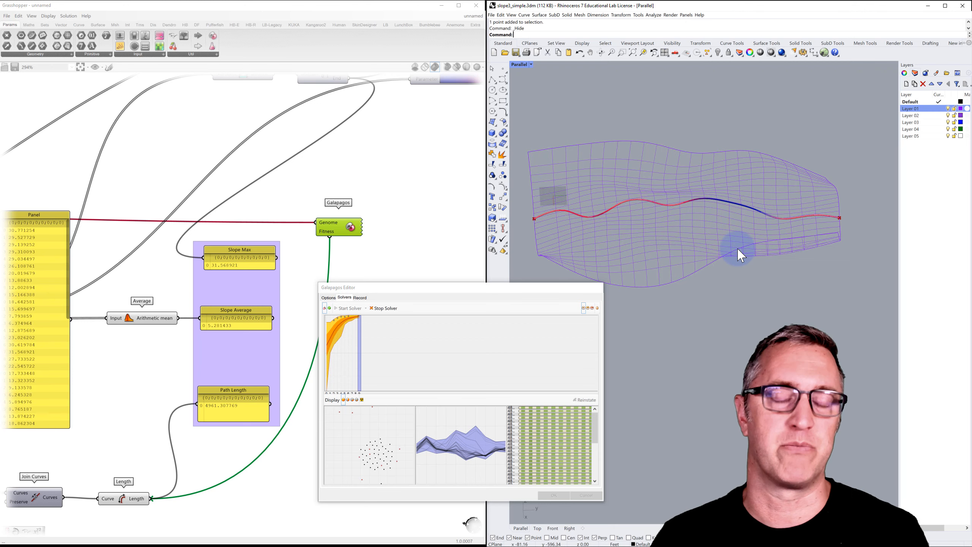
pyautogui.moveTo(458, 288); pyautogui.dragTo(250, 248)
pyautogui.click(343, 297)
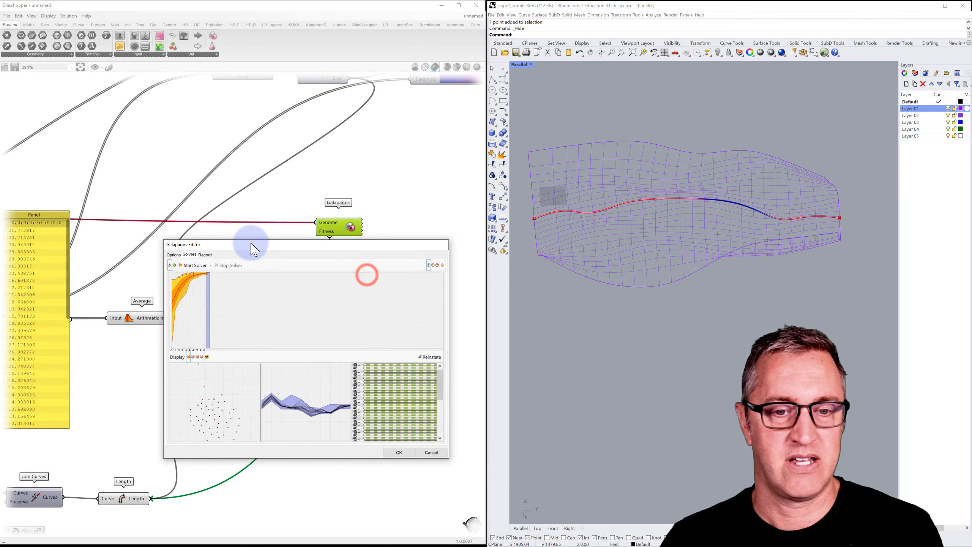
pyautogui.click(429, 451)
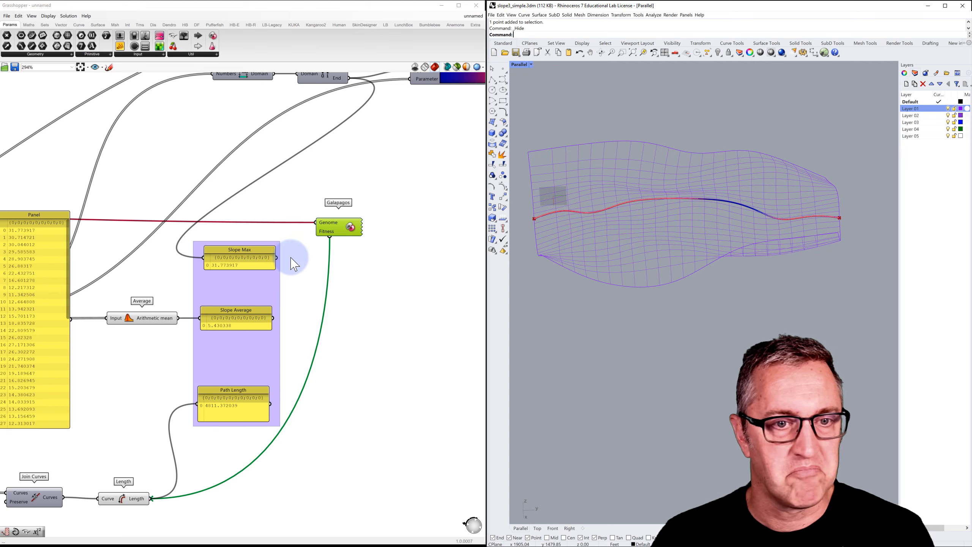
# Reconnect the Galapagos Fitness input to the Average component's Arithmetic mean output, and open its editor with the options column widened
pyautogui.moveTo(329, 237); pyautogui.dragTo(171, 317)
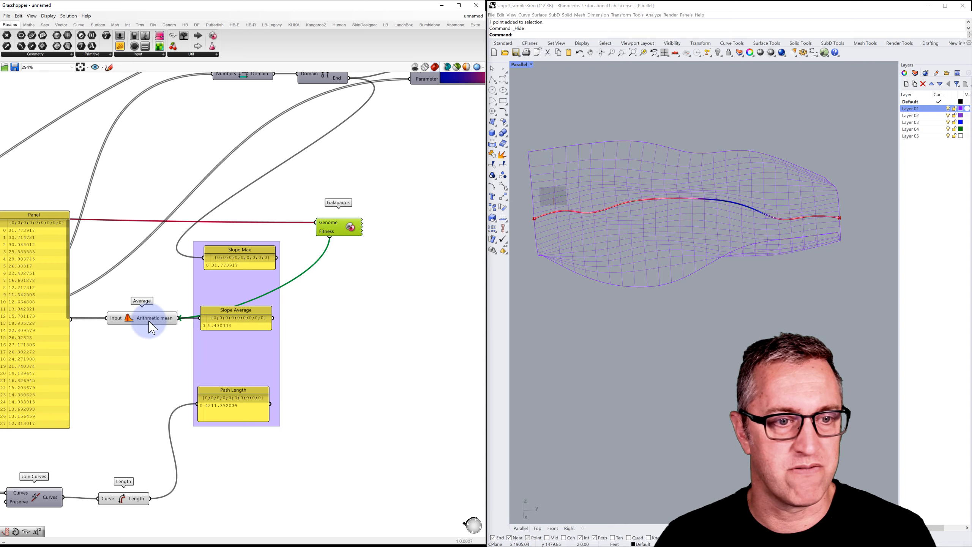
pyautogui.doubleClick(350, 228)
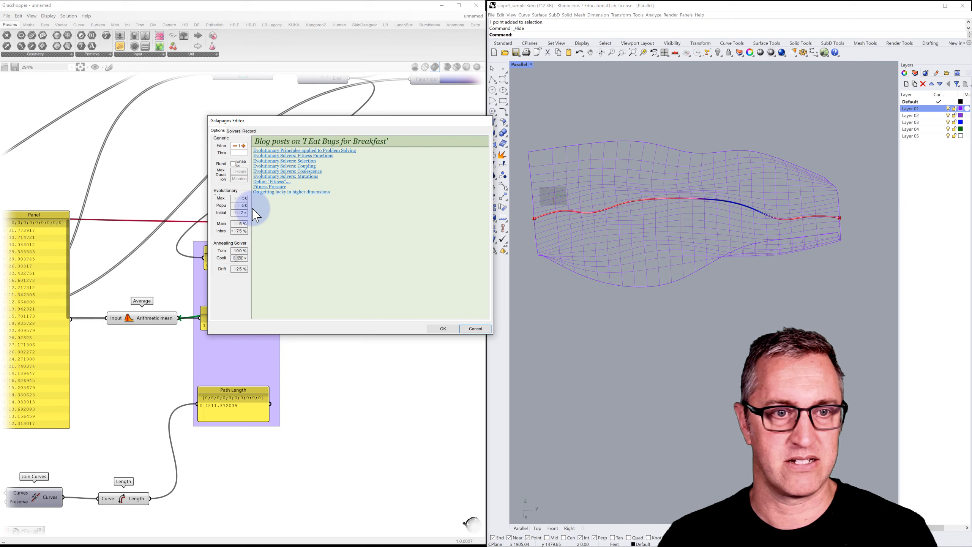
pyautogui.moveTo(251, 210); pyautogui.dragTo(329, 203)
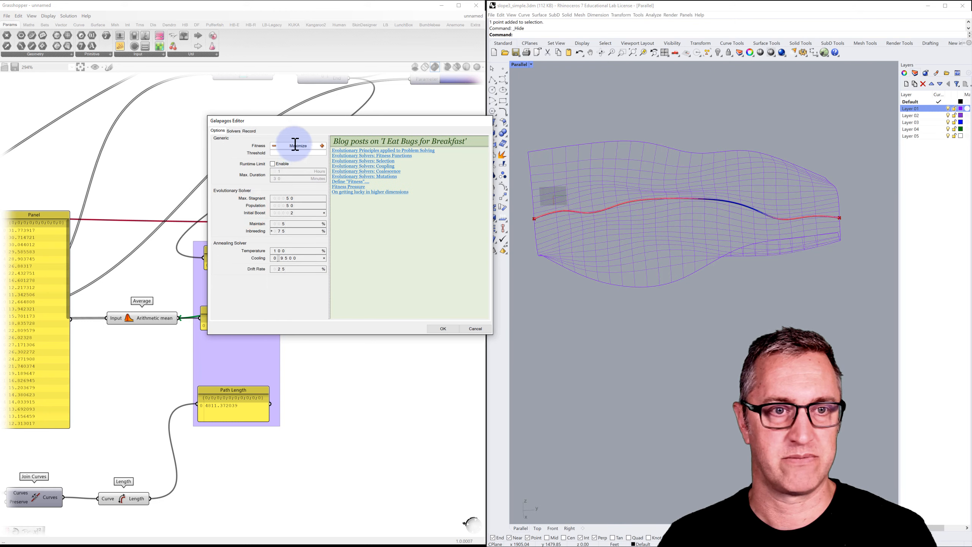
# Run the Galapagos solver to minimize the average slope, showing its progress in the viewport, and stop it, accepting the result
pyautogui.click(232, 131)
pyautogui.moveTo(278, 119); pyautogui.dragTo(354, 311)
pyautogui.click(325, 314)
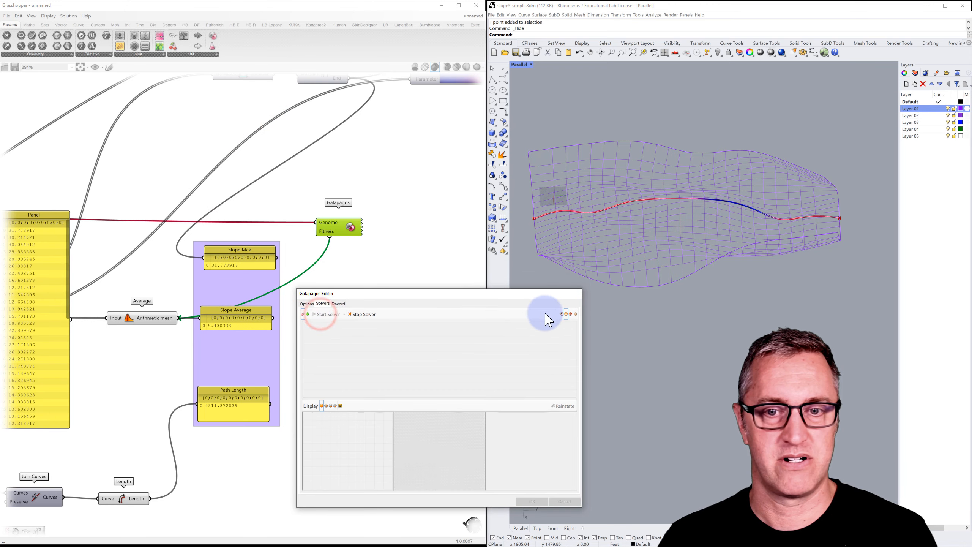
pyautogui.click(562, 314)
pyautogui.click(562, 315)
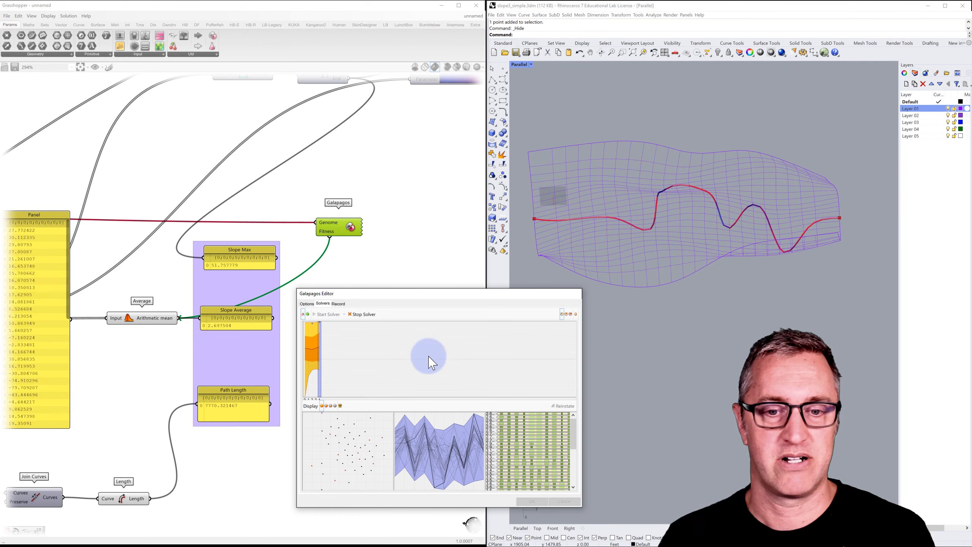
pyautogui.click(358, 314)
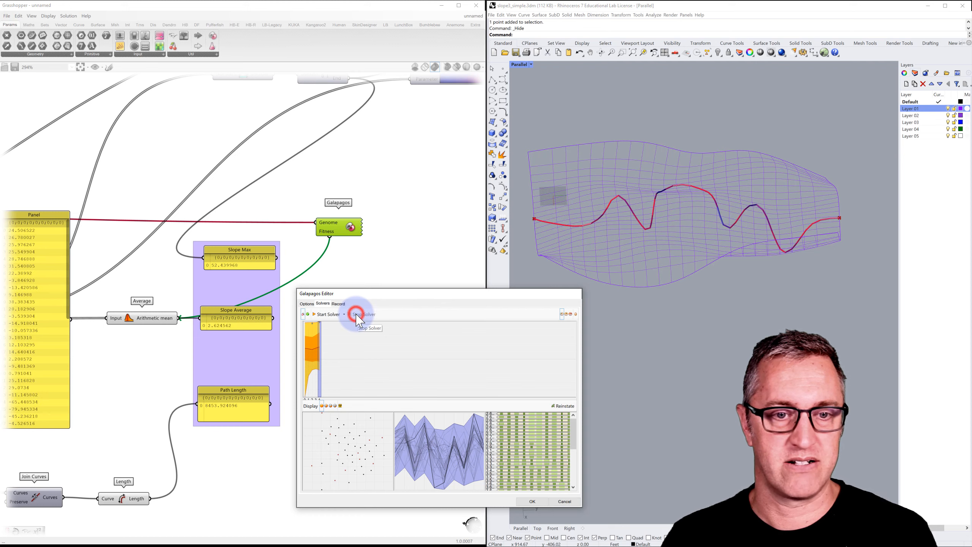
pyautogui.click(532, 502)
# Add an Expression component beside the output panels and rename its first input to slope_max
pyautogui.doubleClick(339, 334)
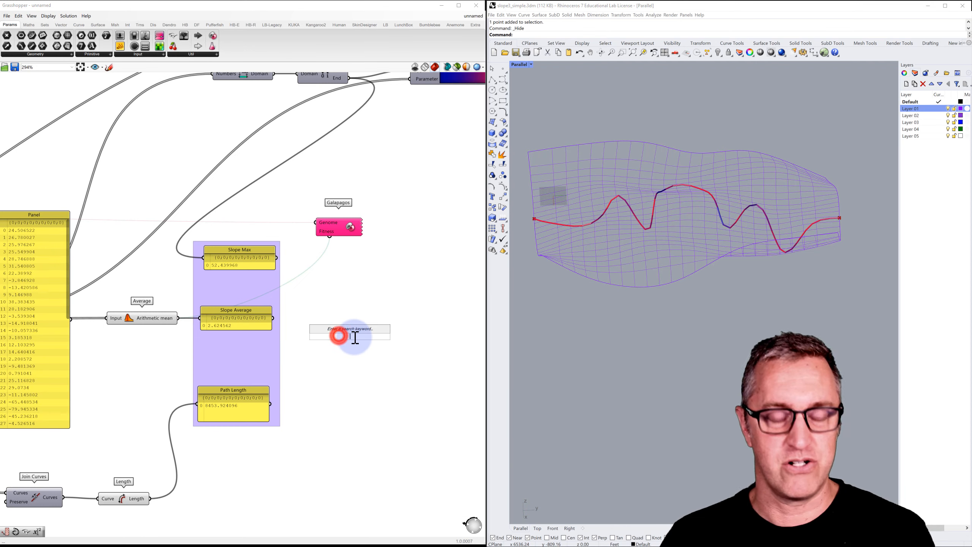
pyautogui.write('expres')
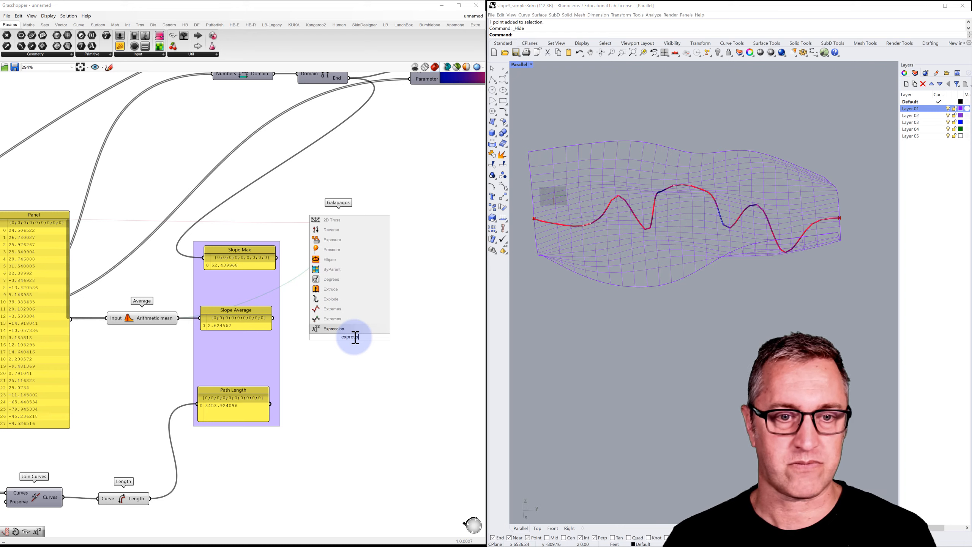
pyautogui.click(332, 328)
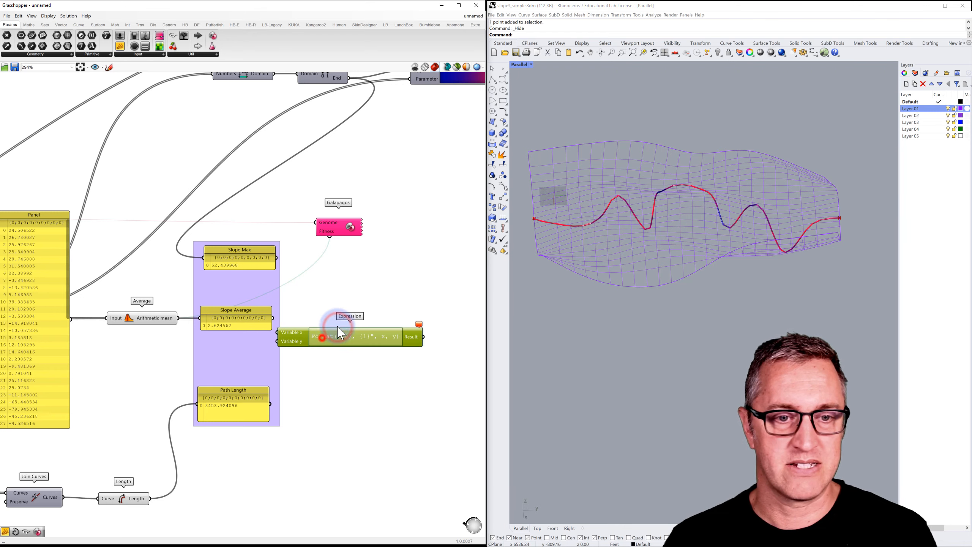
pyautogui.scroll(2, 313, 309)
pyautogui.rightClick(313, 308)
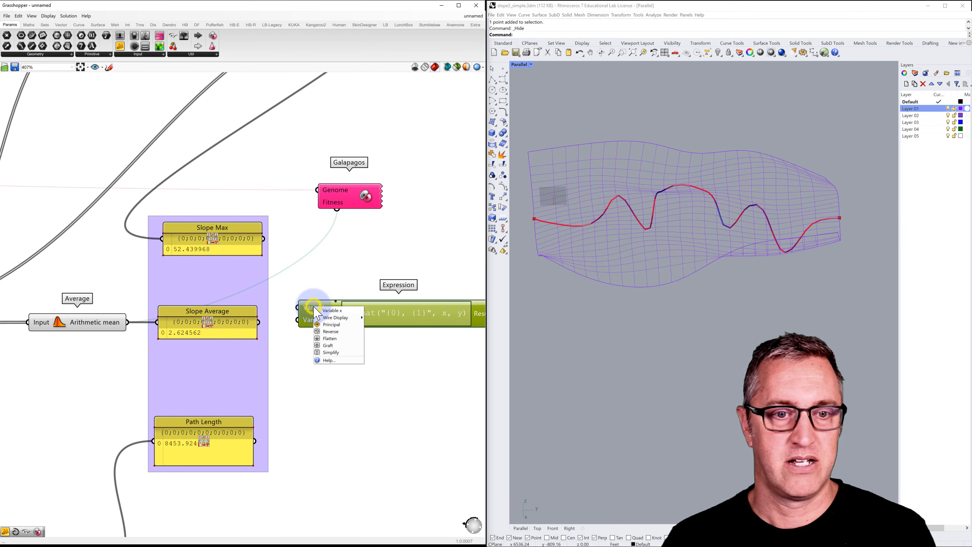
pyautogui.moveTo(351, 310); pyautogui.dragTo(308, 312)
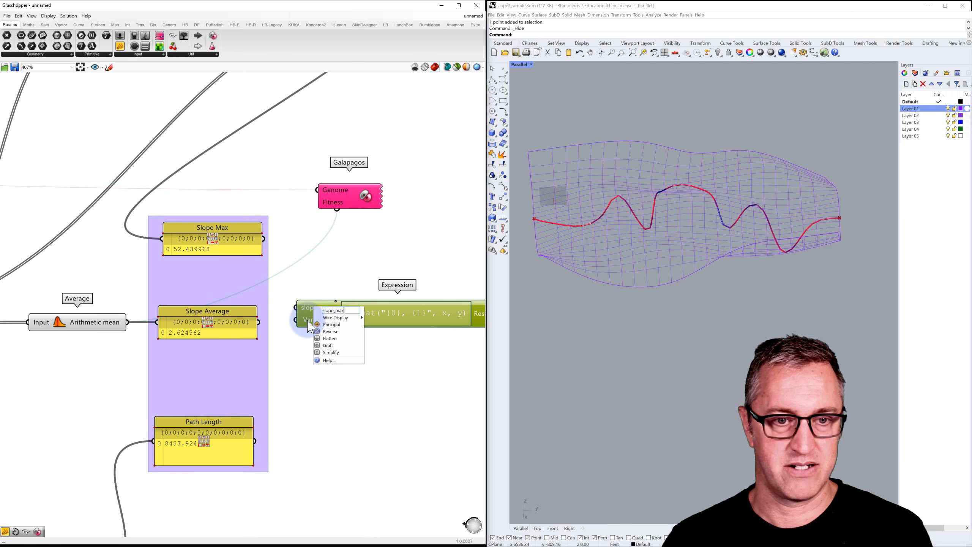
pyautogui.click(308, 262)
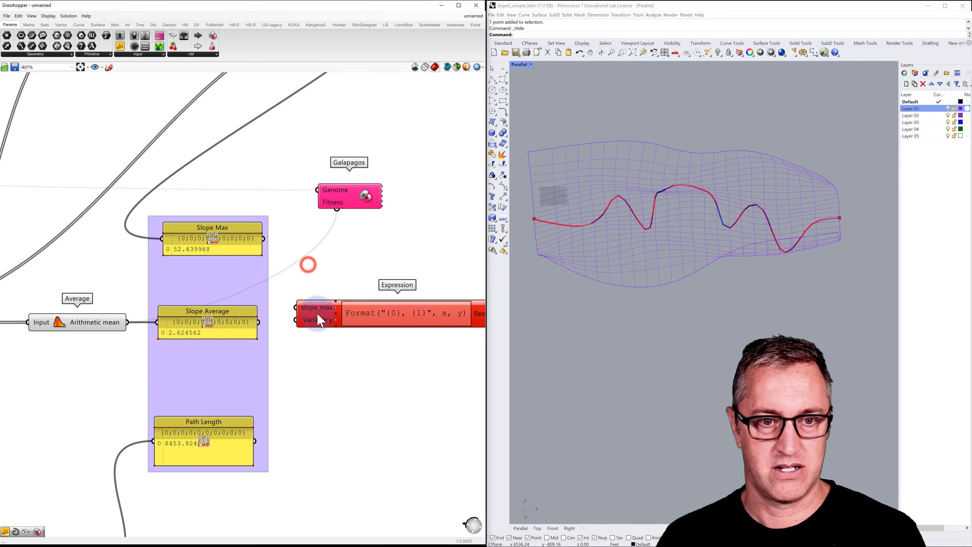
# Rename the Expression component's second input to slope_ave
pyautogui.rightClick(312, 319)
pyautogui.moveTo(344, 325); pyautogui.dragTo(302, 325)
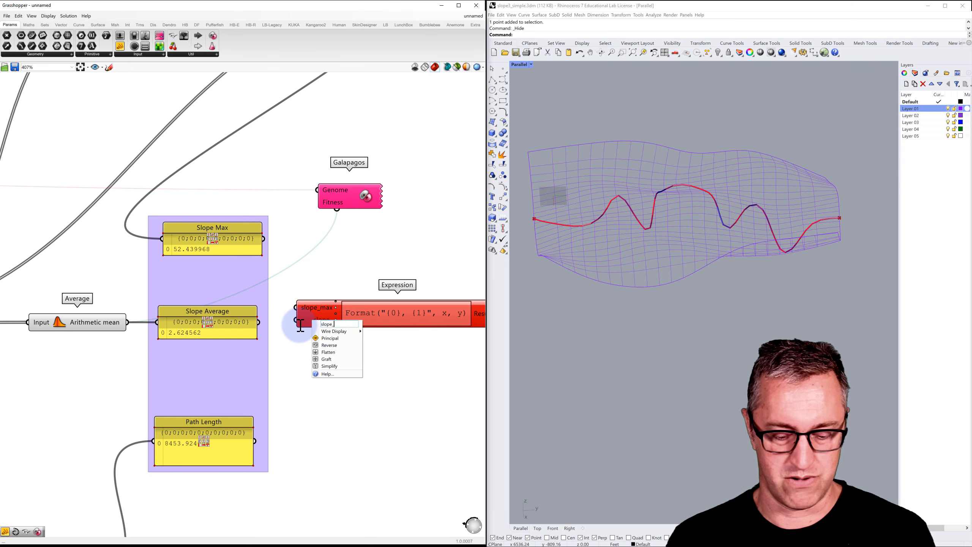
pyautogui.write('slope_average')
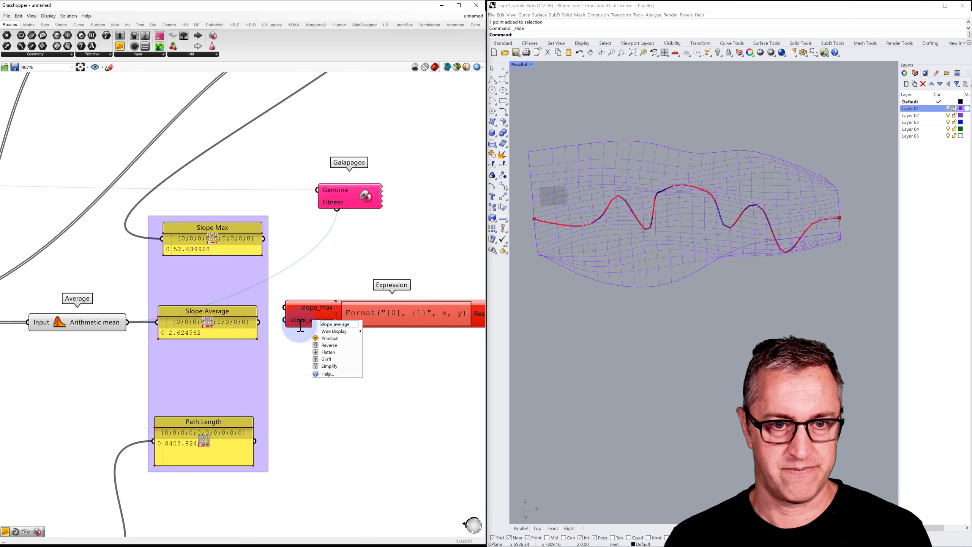
pyautogui.press('BackSpace')
pyautogui.press('BackSpace')
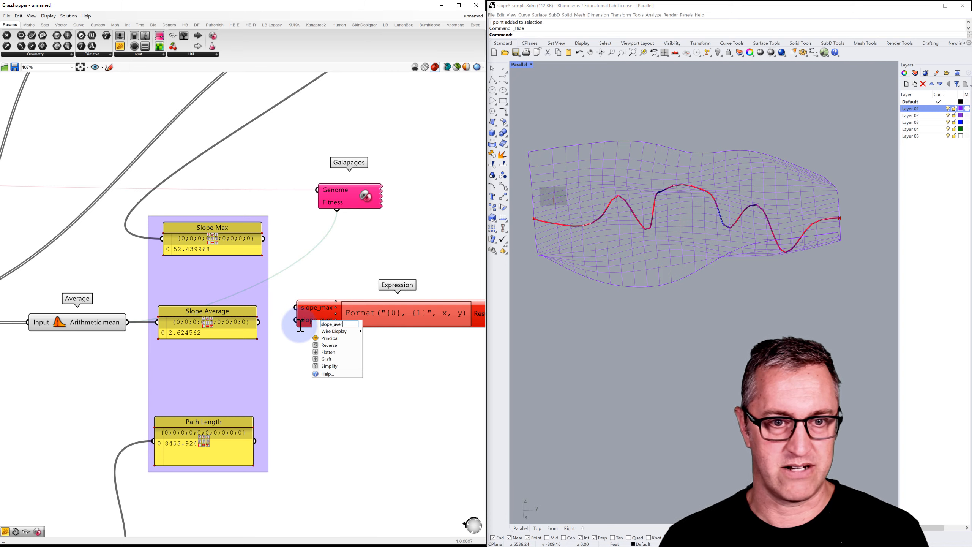
pyautogui.click(293, 346)
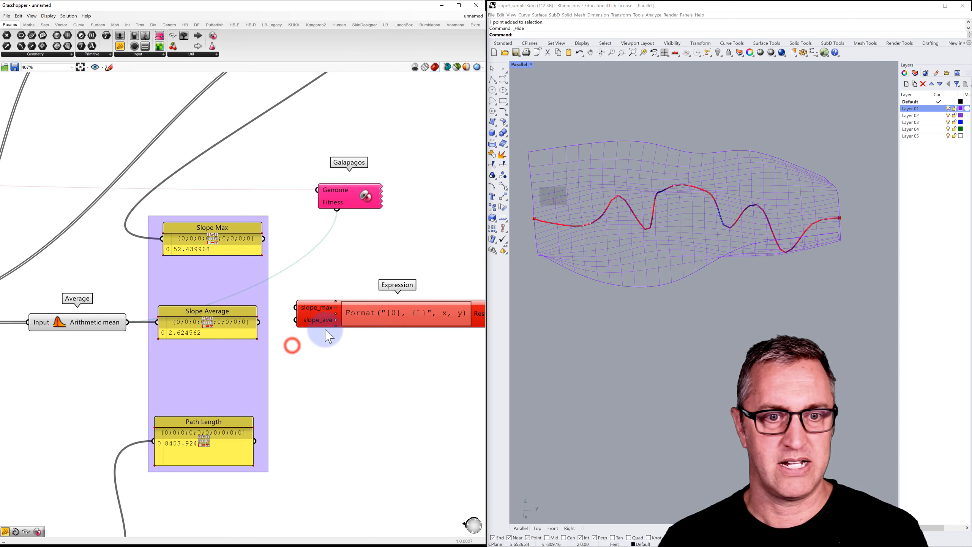
# Add a third input to the Expression component and name it path_length
pyautogui.click(336, 326)
pyautogui.rightClick(317, 327)
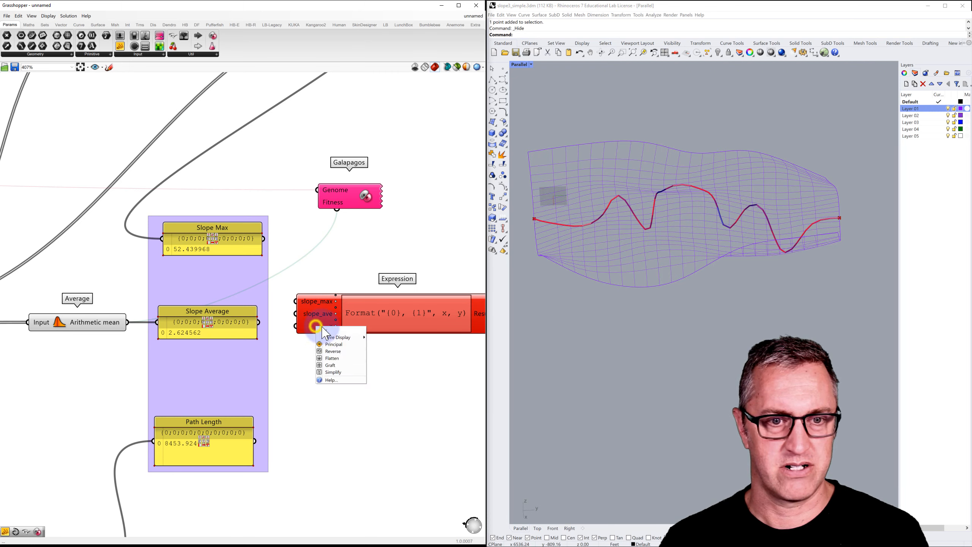
pyautogui.moveTo(329, 331); pyautogui.dragTo(314, 333)
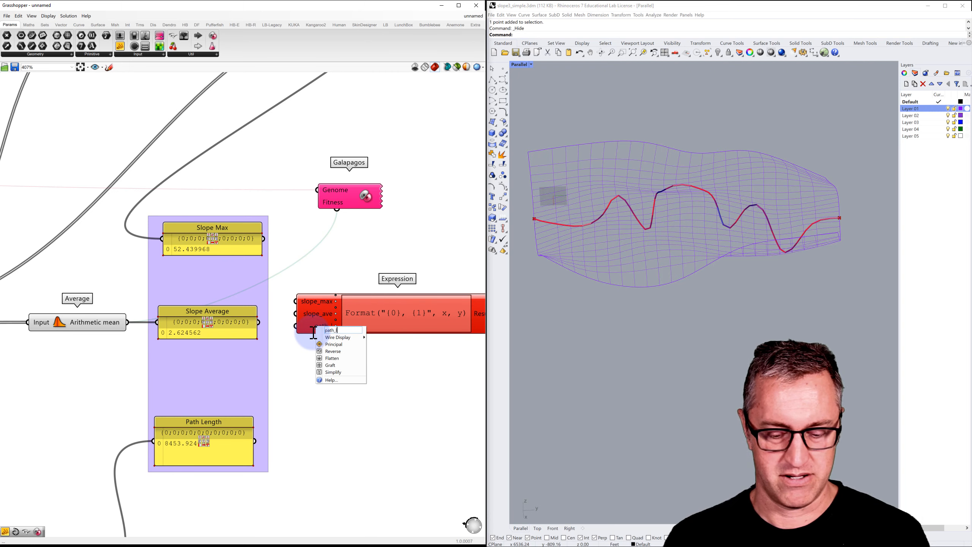
pyautogui.write('path_length')
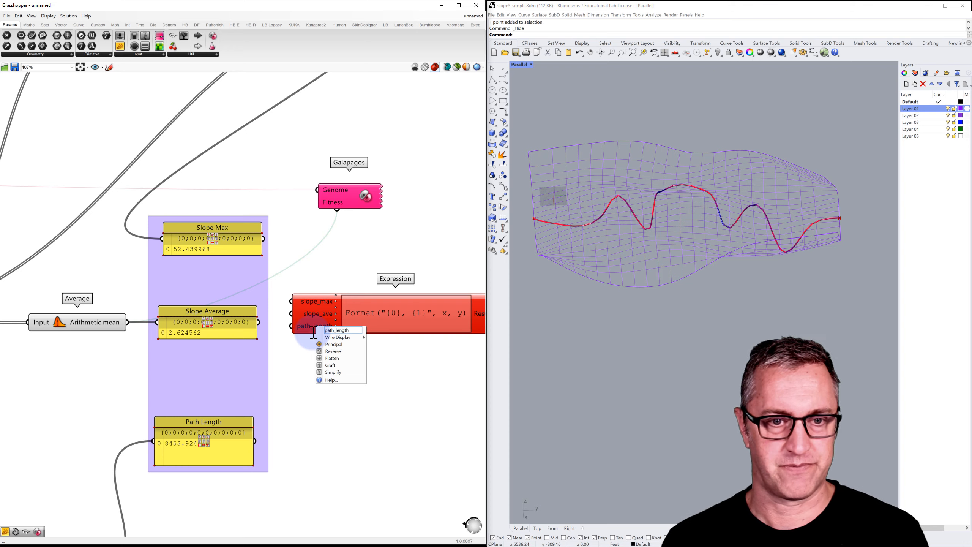
pyautogui.click(287, 362)
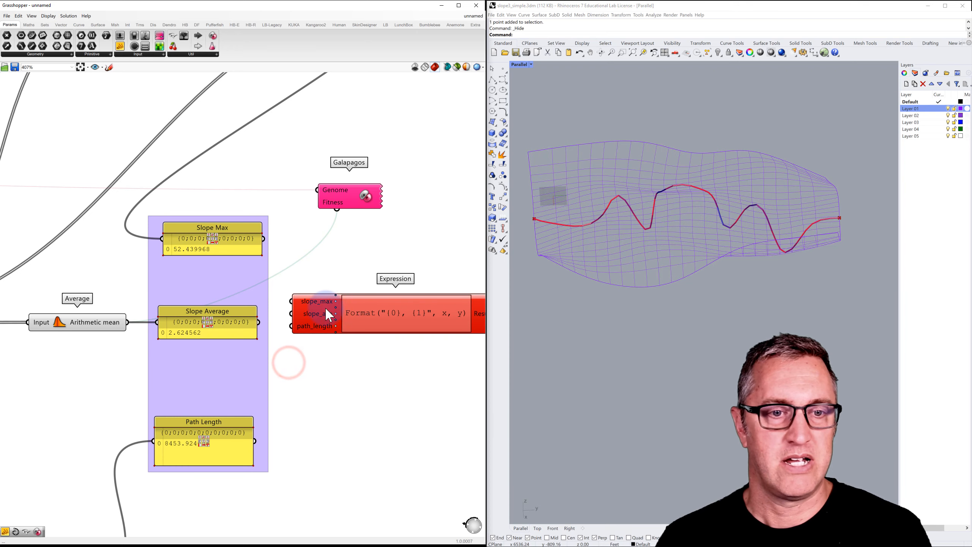
# Connect Arithmetic mean to slope_ave, the curve Length output to path_length, and the deconstructed domain's End output to slope_max on the Expression component
pyautogui.scroll(-3, 293, 312)
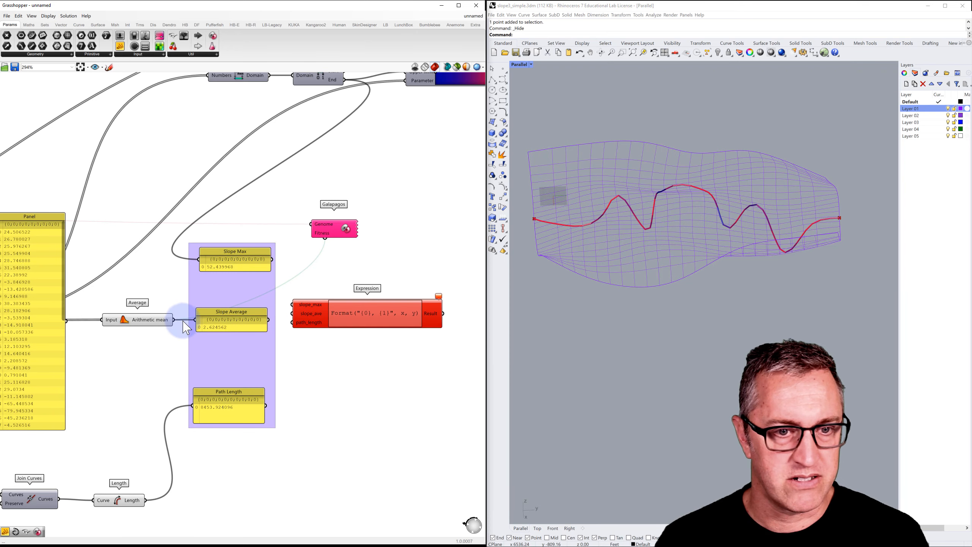
pyautogui.moveTo(175, 320); pyautogui.dragTo(292, 315)
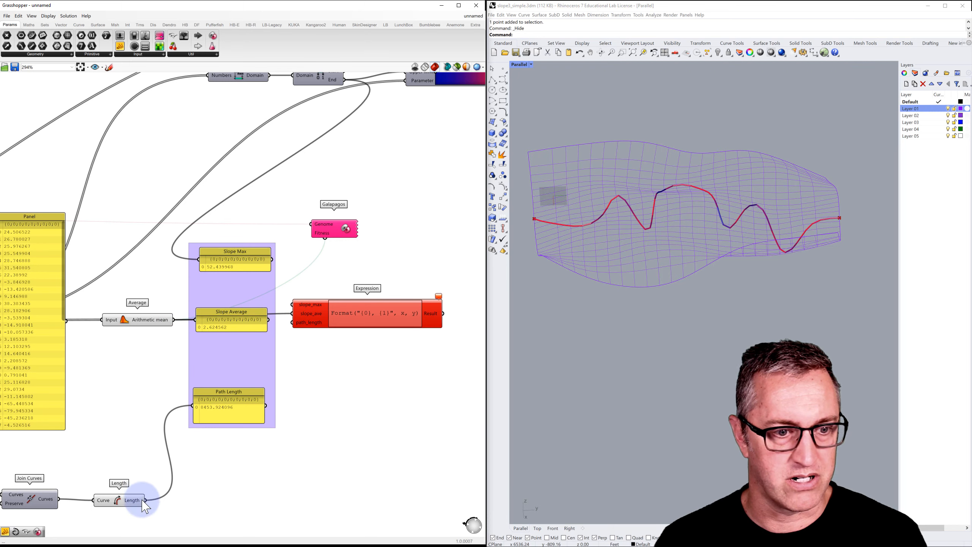
pyautogui.moveTo(190, 416); pyautogui.dragTo(291, 322)
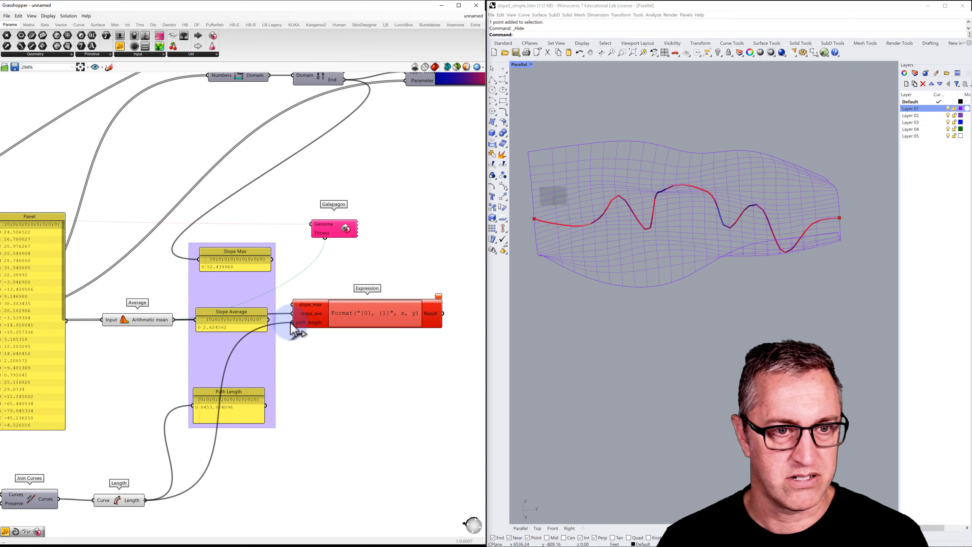
pyautogui.moveTo(279, 278); pyautogui.dragTo(266, 291, button='right')
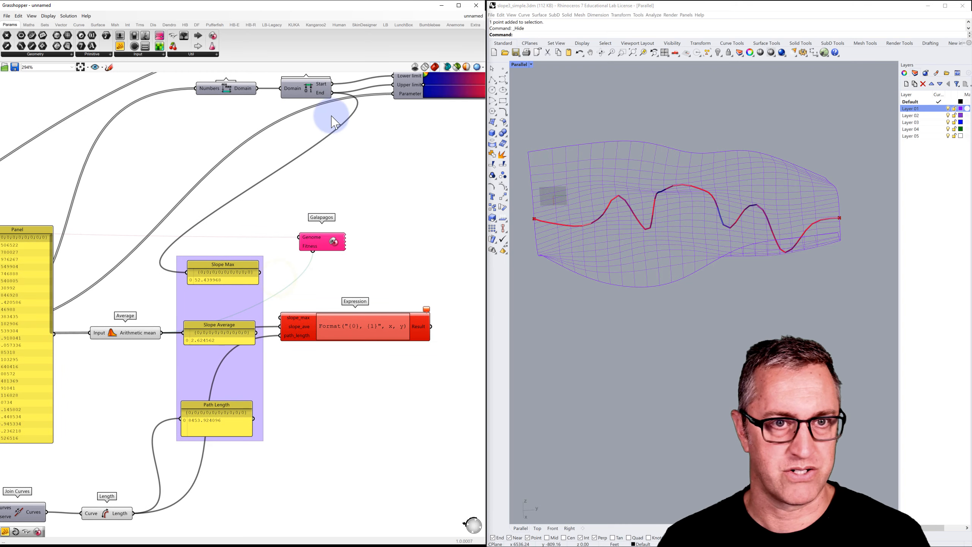
pyautogui.moveTo(334, 94); pyautogui.dragTo(286, 325)
# Replace the default formula in the Expression component with the slope_max variable followed by a multiplication sign
pyautogui.moveTo(300, 298); pyautogui.dragTo(264, 281, button='right')
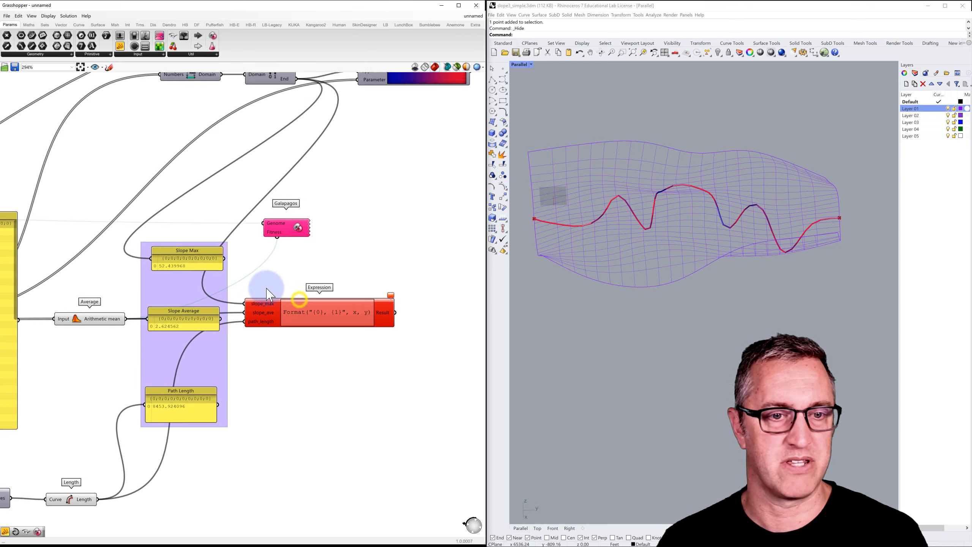
pyautogui.doubleClick(293, 317)
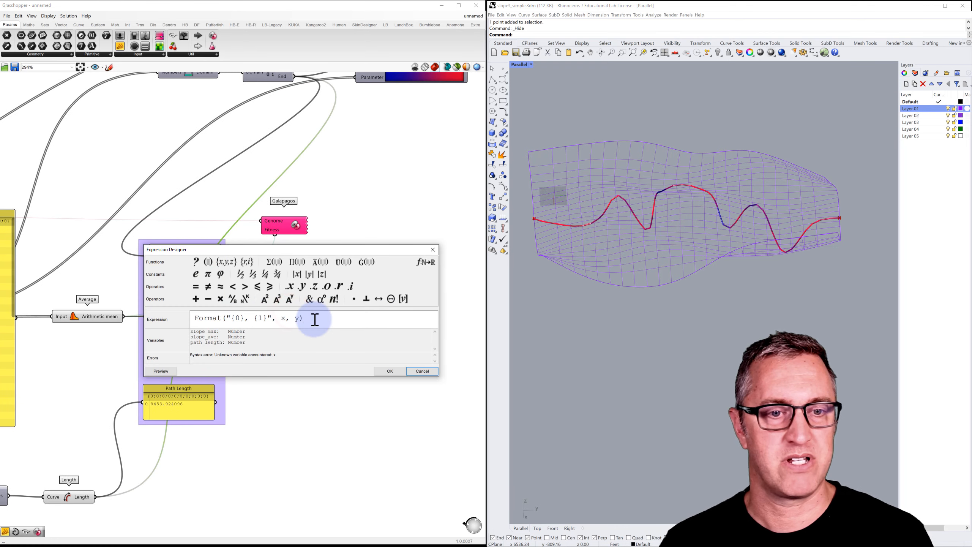
pyautogui.moveTo(314, 319); pyautogui.dragTo(161, 319)
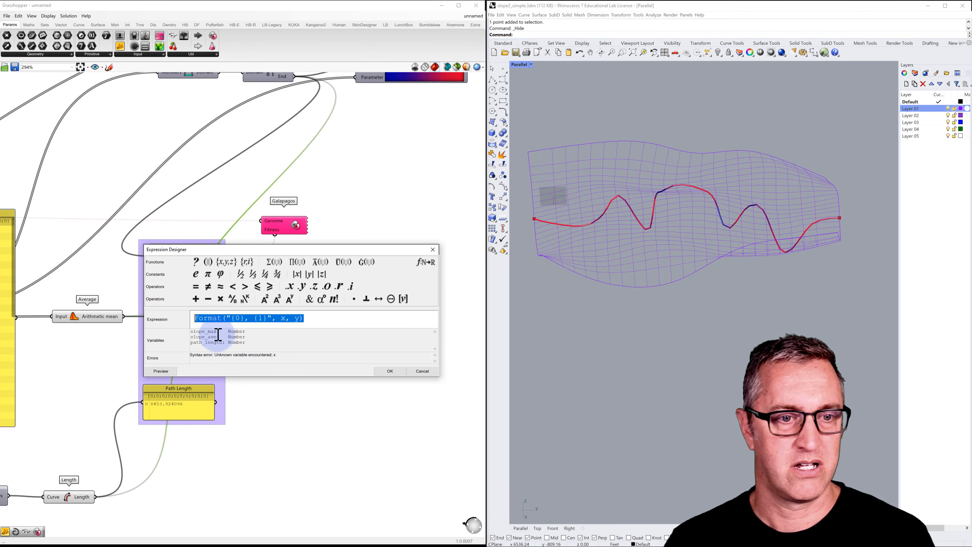
pyautogui.moveTo(216, 333); pyautogui.dragTo(185, 333)
pyautogui.hotkey('ctrl', 'c')
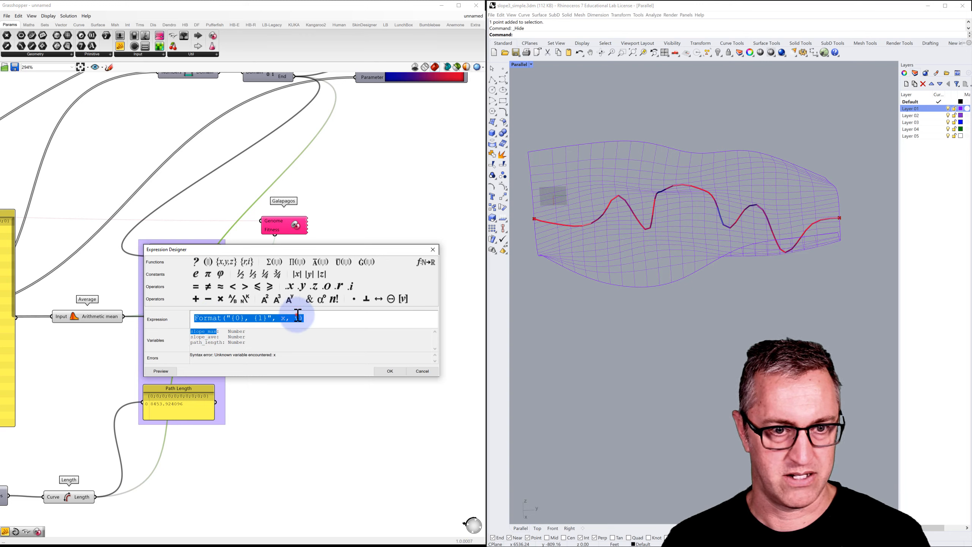
pyautogui.moveTo(311, 315); pyautogui.dragTo(171, 319)
pyautogui.hotkey('ctrl', 'v')
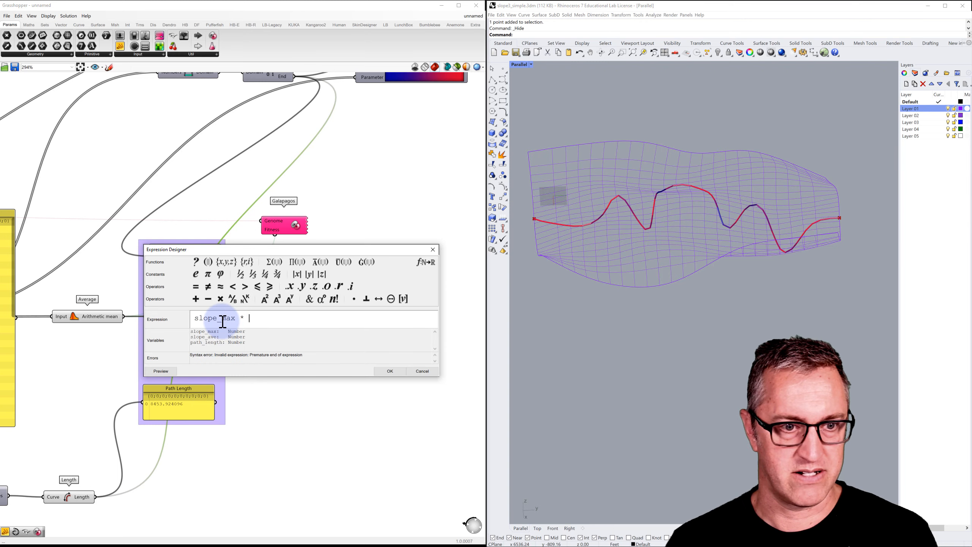
# Complete the Expression component's formula as slope_max * slope_ave * path_length and apply it
pyautogui.moveTo(220, 337); pyautogui.dragTo(184, 336)
pyautogui.hotkey('ctrl', 'c')
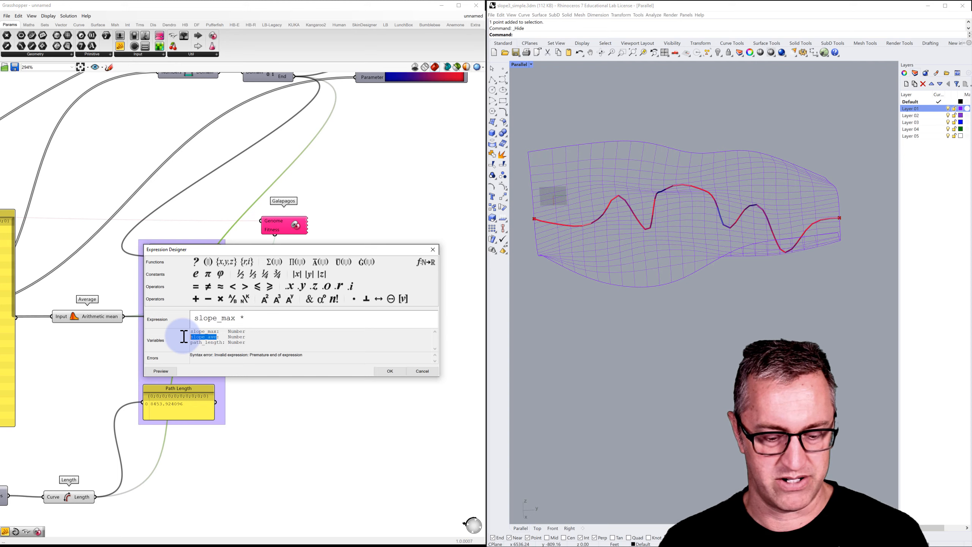
pyautogui.click(257, 320)
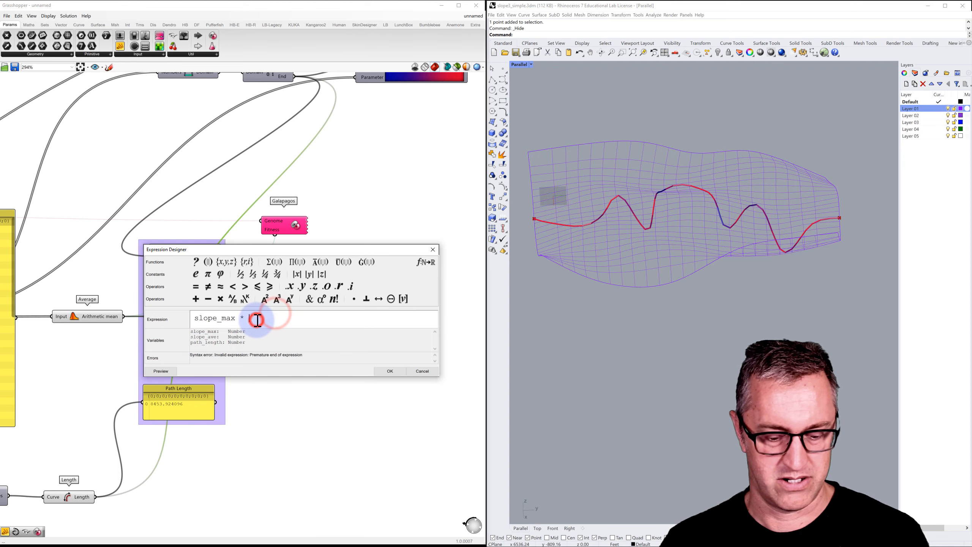
pyautogui.hotkey('ctrl', 'v')
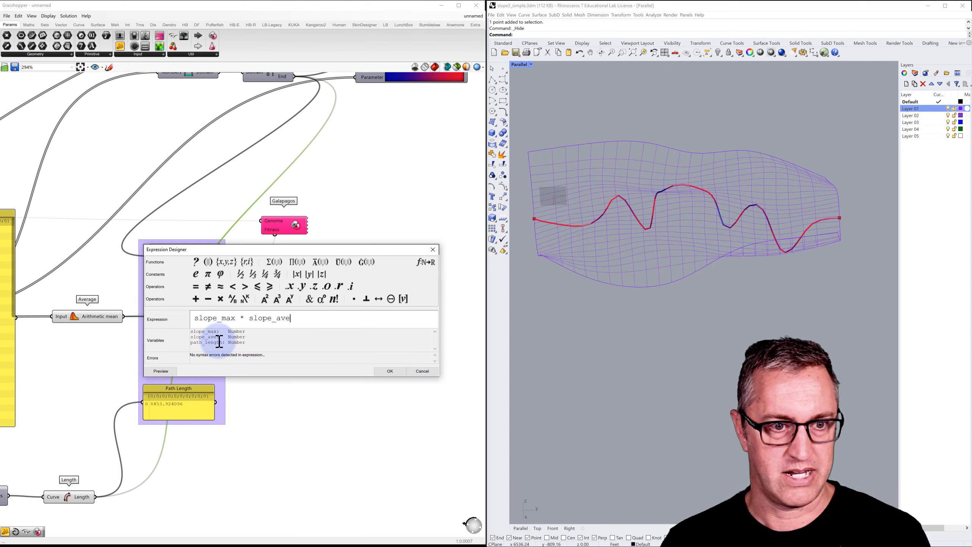
pyautogui.moveTo(221, 343); pyautogui.dragTo(191, 341)
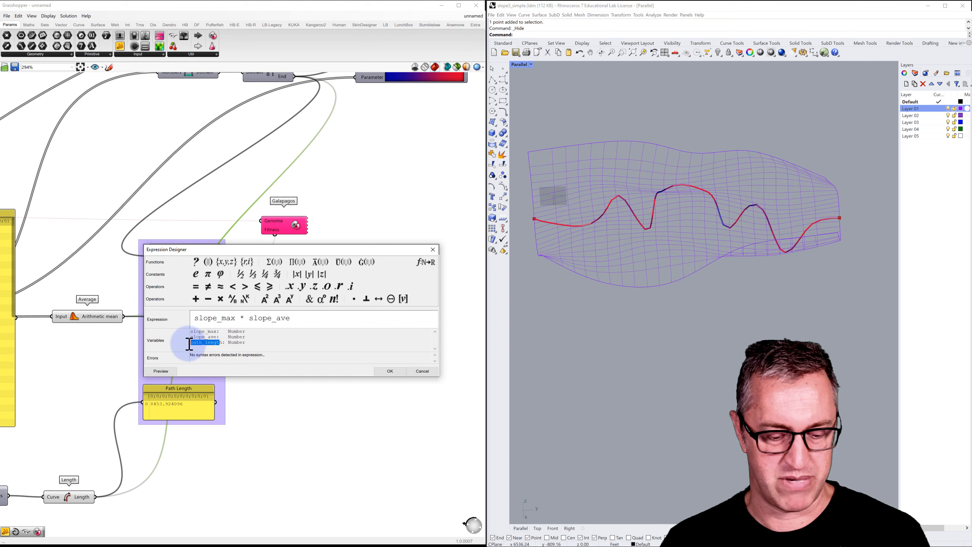
pyautogui.click(335, 316)
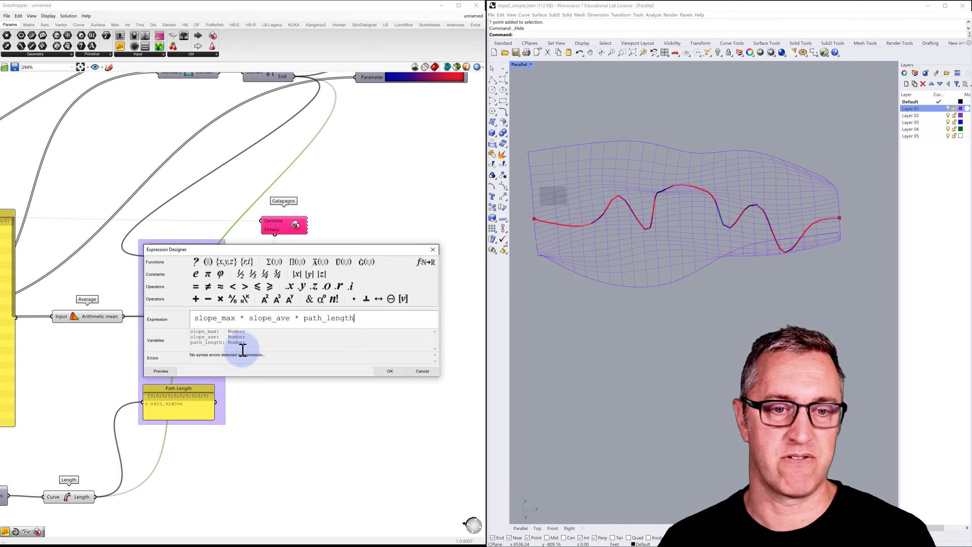
pyautogui.click(390, 371)
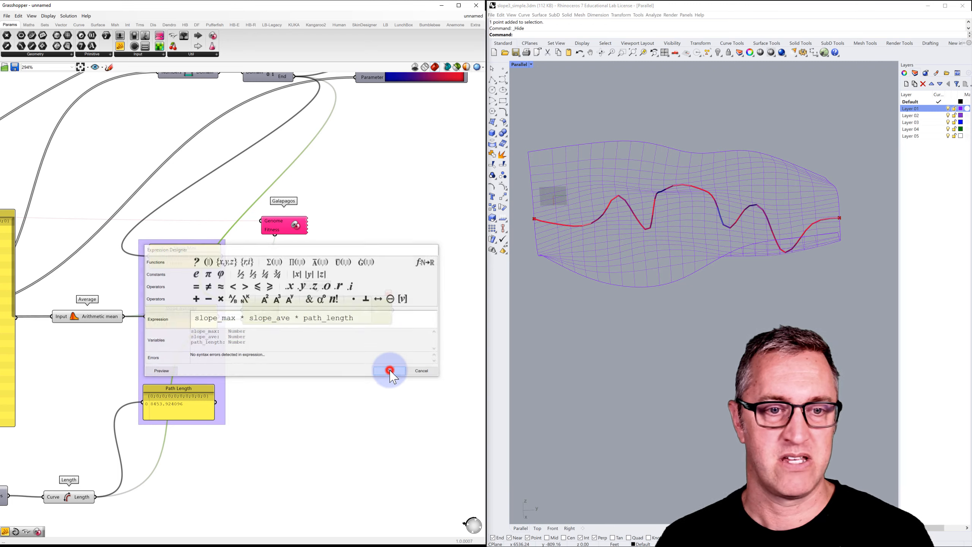
# Align the Expression component with its inputs, place Galapagos beyond its output, and connect Galapagos Fitness to the Expression's Result
pyautogui.click(254, 311)
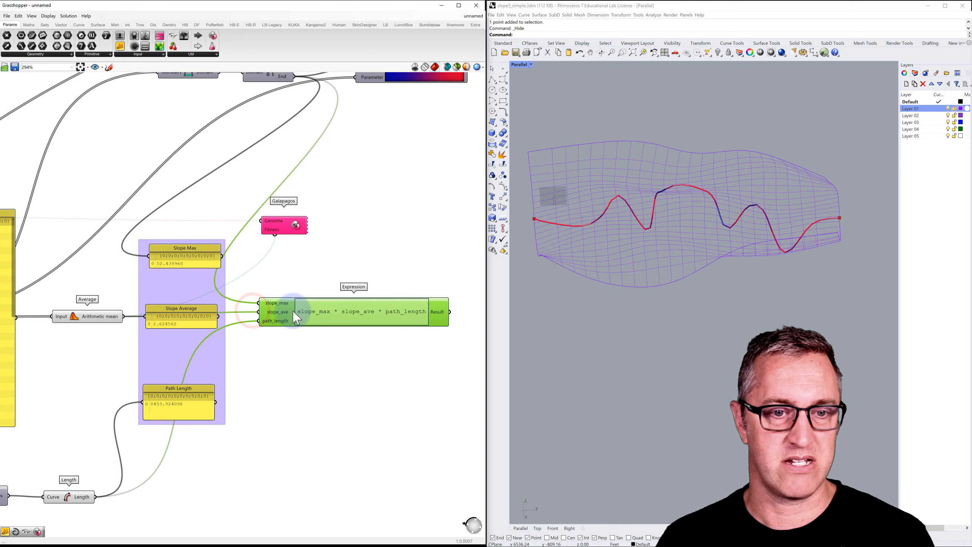
pyautogui.scroll(-2, 308, 308)
pyautogui.moveTo(289, 298); pyautogui.dragTo(258, 295, button='right')
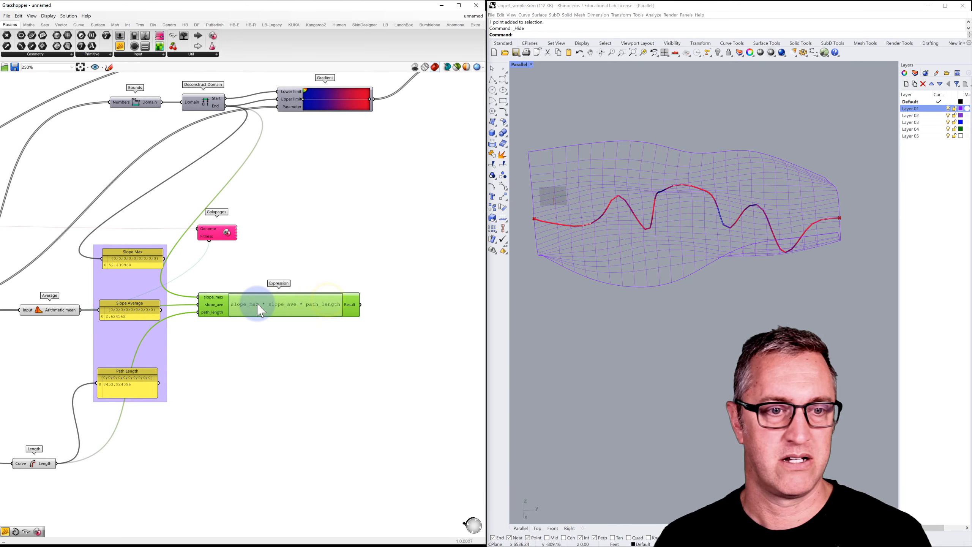
pyautogui.moveTo(256, 309); pyautogui.dragTo(257, 315)
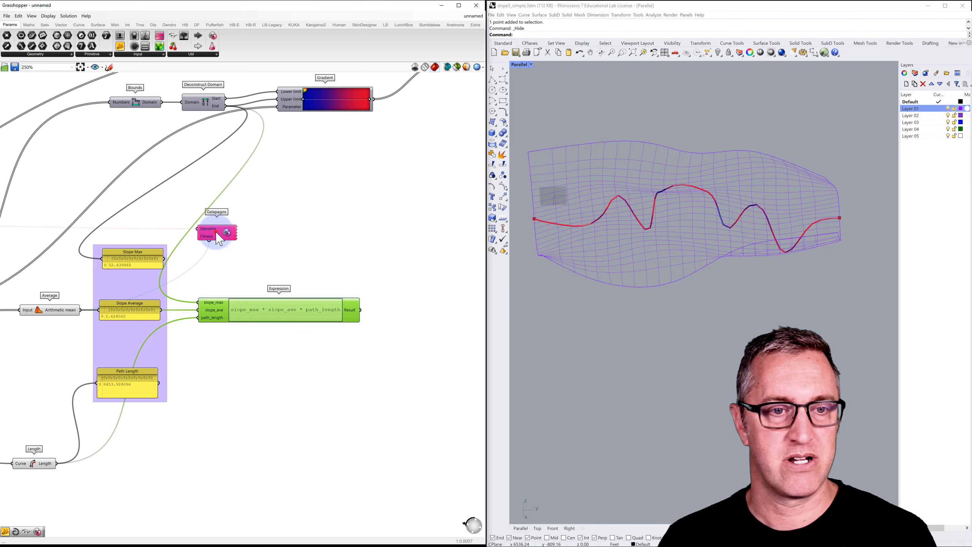
pyautogui.moveTo(213, 240); pyautogui.dragTo(397, 250)
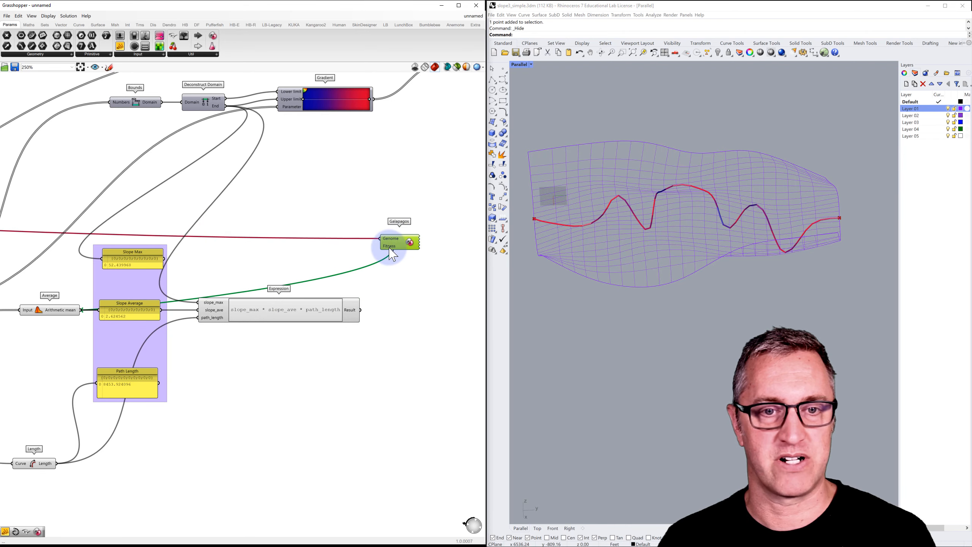
pyautogui.moveTo(371, 286); pyautogui.dragTo(353, 311)
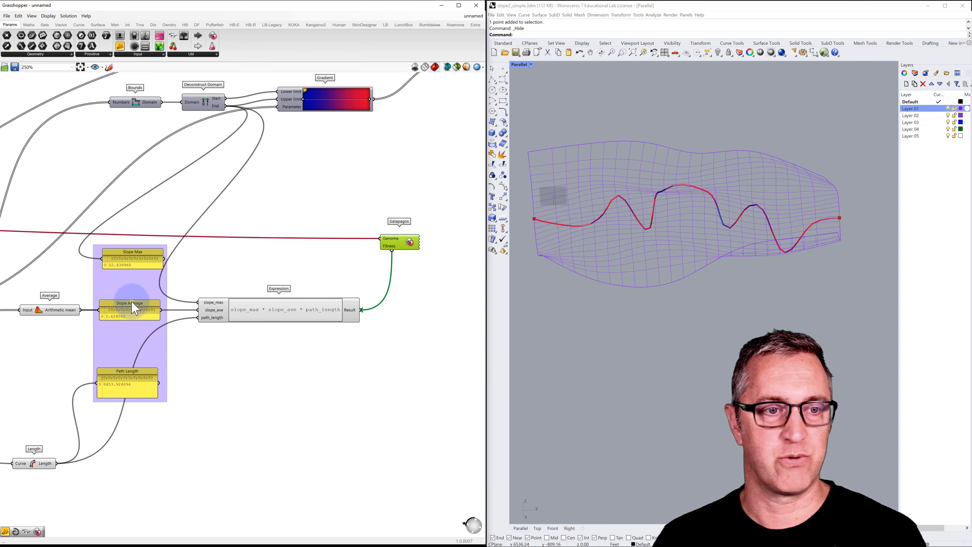
# Run the Galapagos solver on the combined expression with Fitness at Minimize and the first viewport display mode, then stop it and accept
pyautogui.moveTo(133, 302); pyautogui.dragTo(92, 218, button='right')
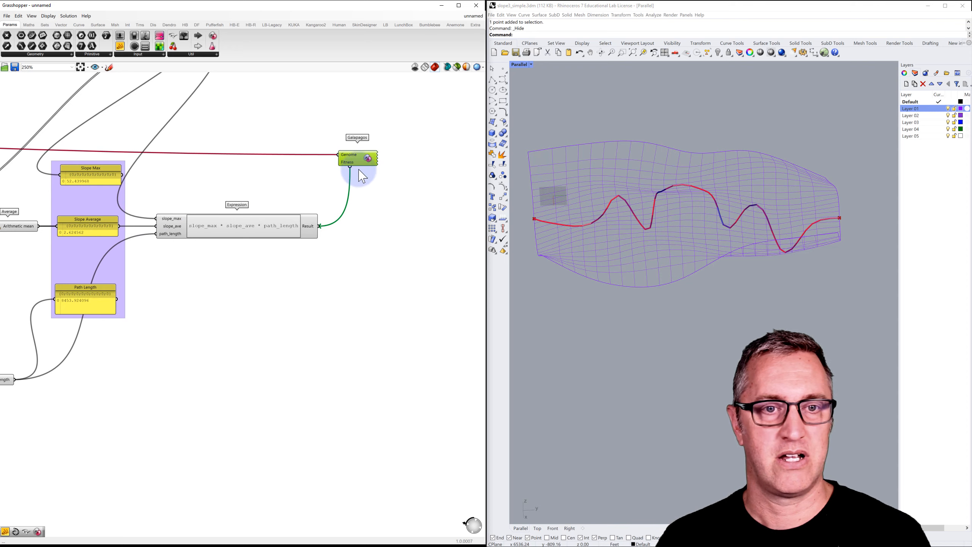
pyautogui.doubleClick(368, 158)
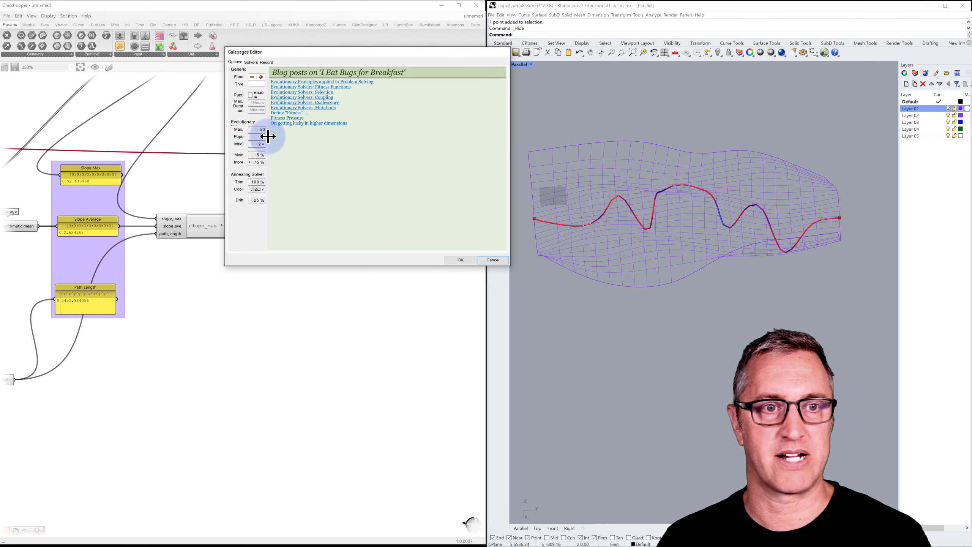
pyautogui.moveTo(269, 134); pyautogui.dragTo(326, 129)
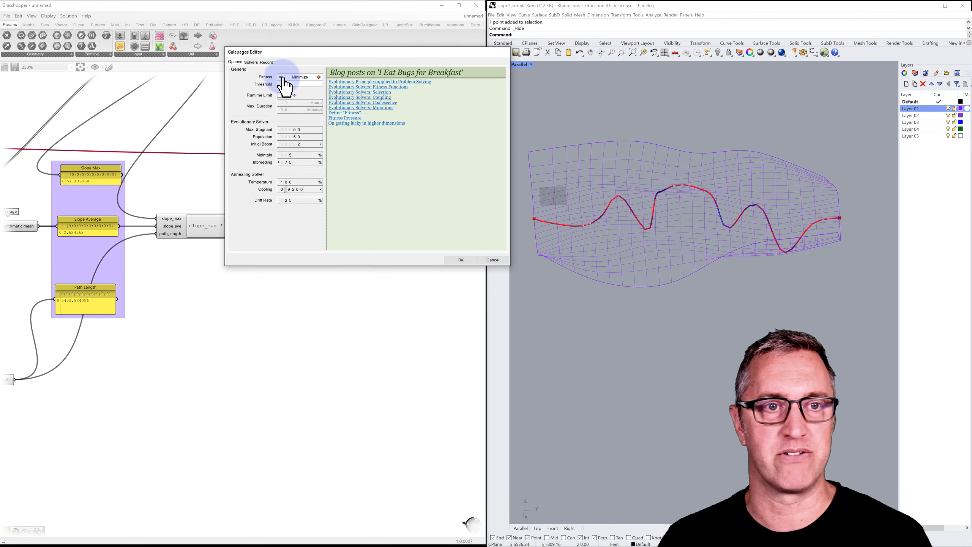
pyautogui.moveTo(298, 54); pyautogui.dragTo(230, 283)
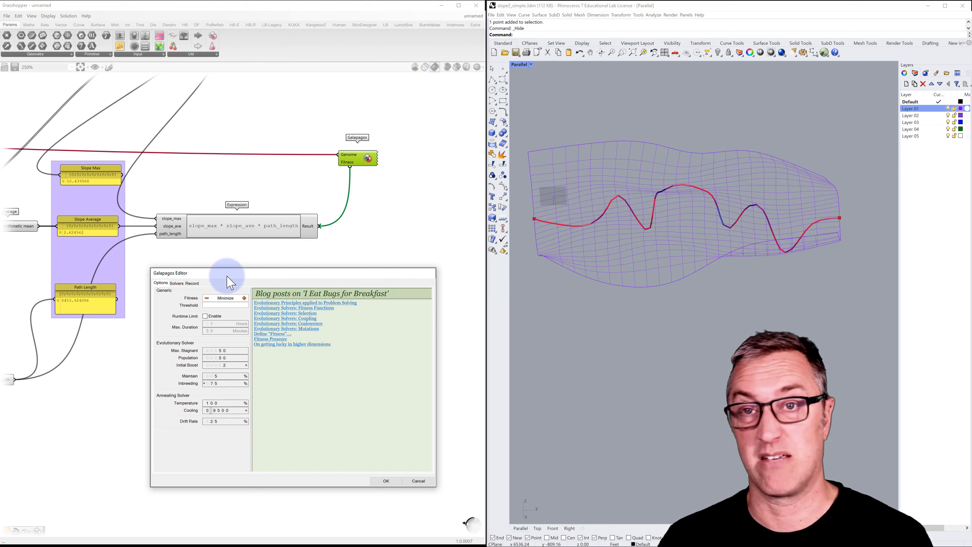
pyautogui.click(176, 283)
pyautogui.click(178, 294)
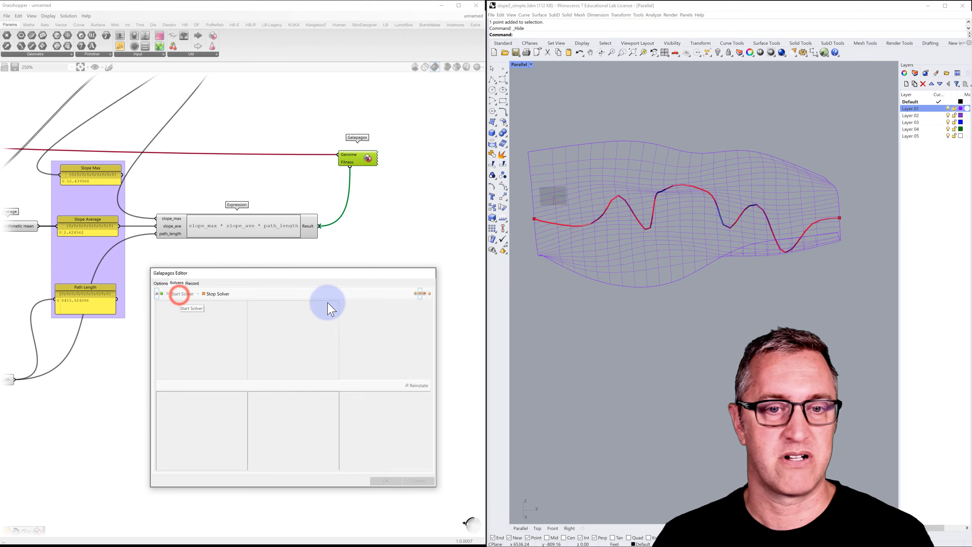
pyautogui.click(416, 297)
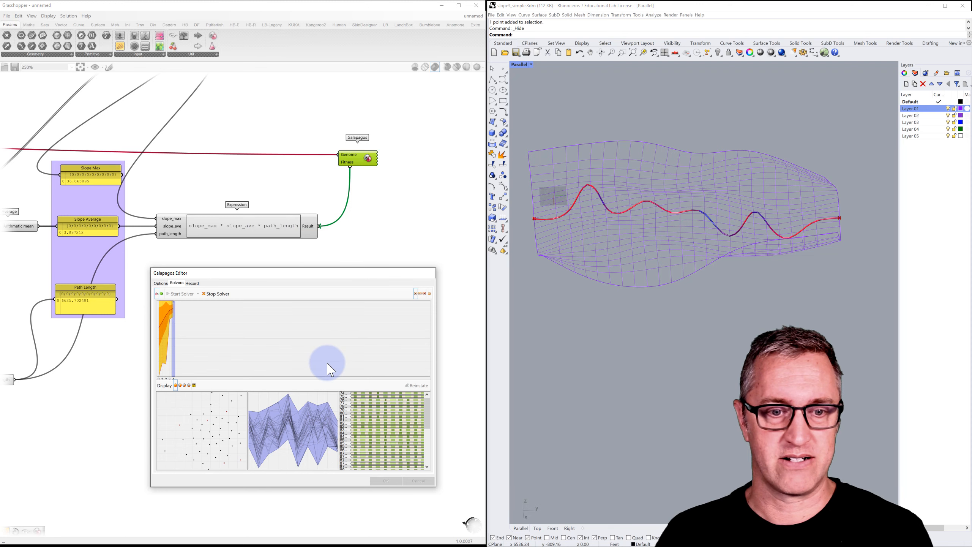
pyautogui.click(217, 293)
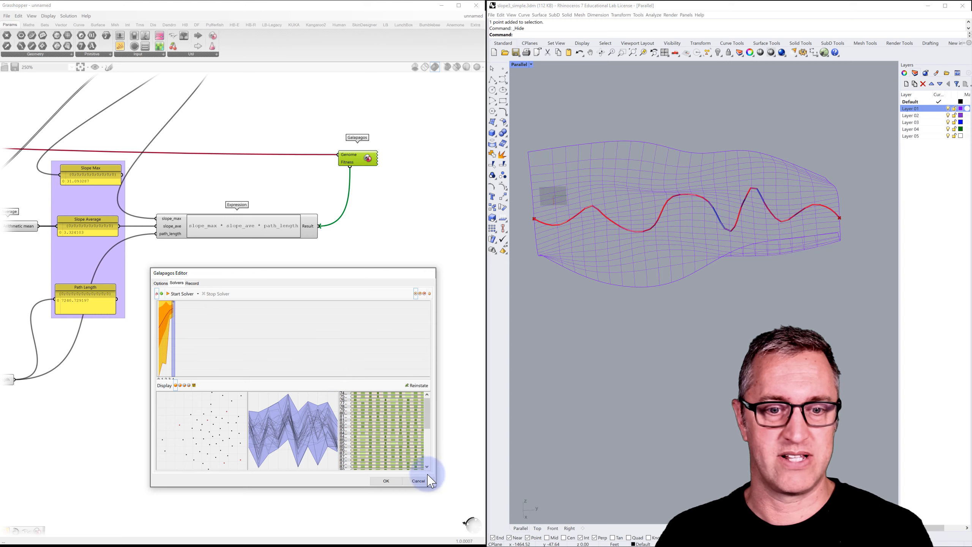
pyautogui.click(384, 482)
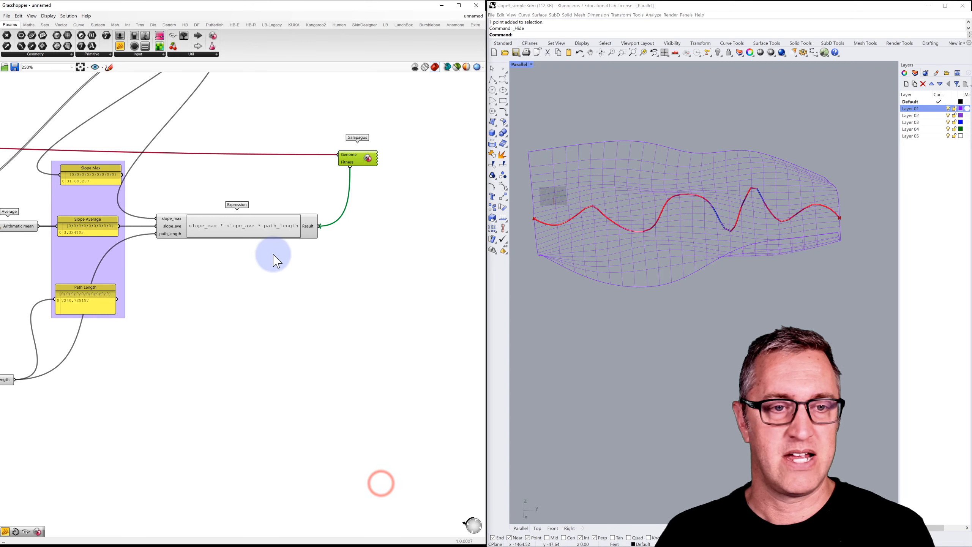
# Weight the average slope by changing the formula to slope_max * (100*slope_ave) * path_length, and realign the Expression component
pyautogui.doubleClick(256, 226)
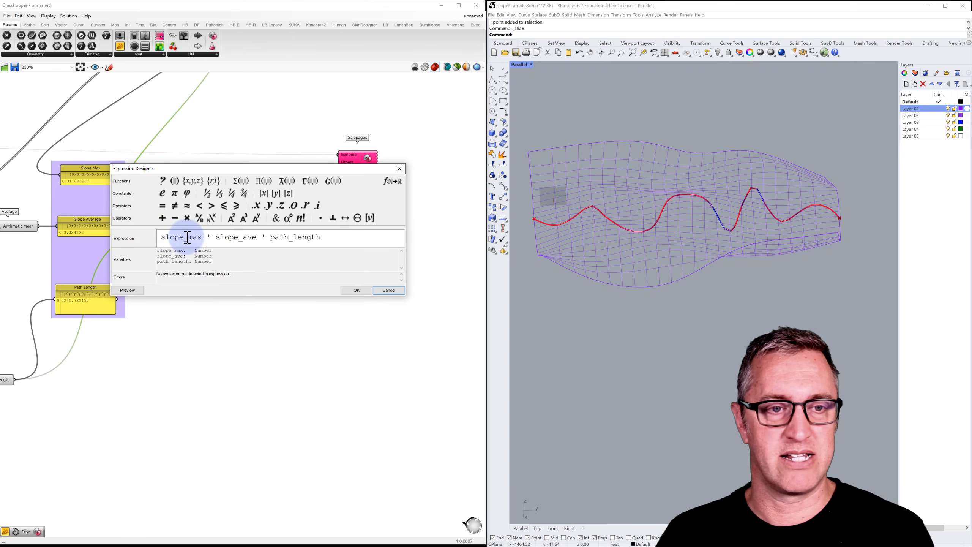
pyautogui.click(217, 236)
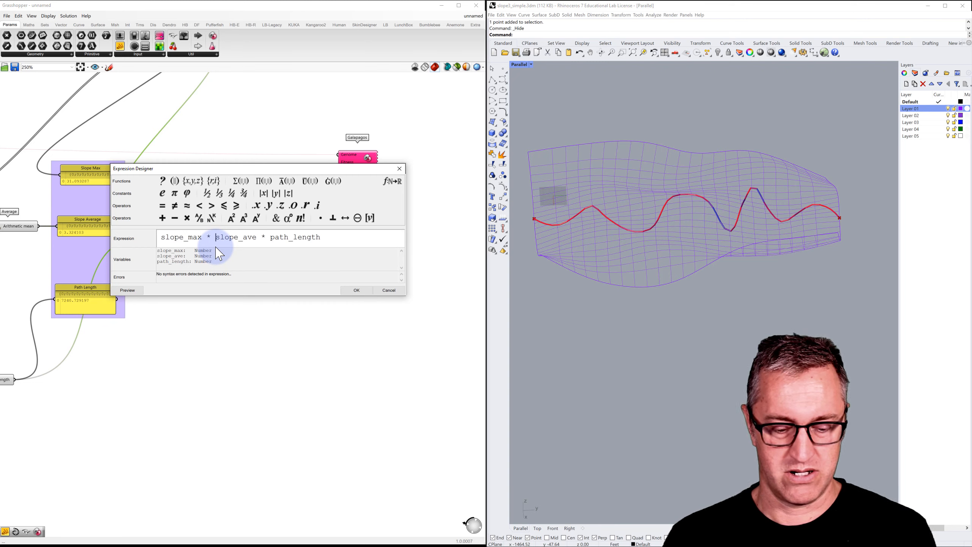
pyautogui.write('(100')
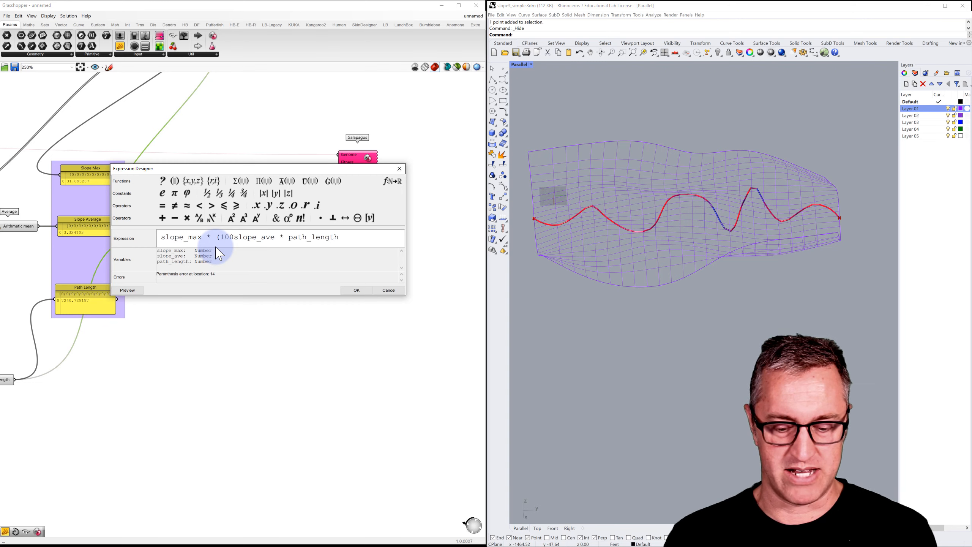
pyautogui.write('*')
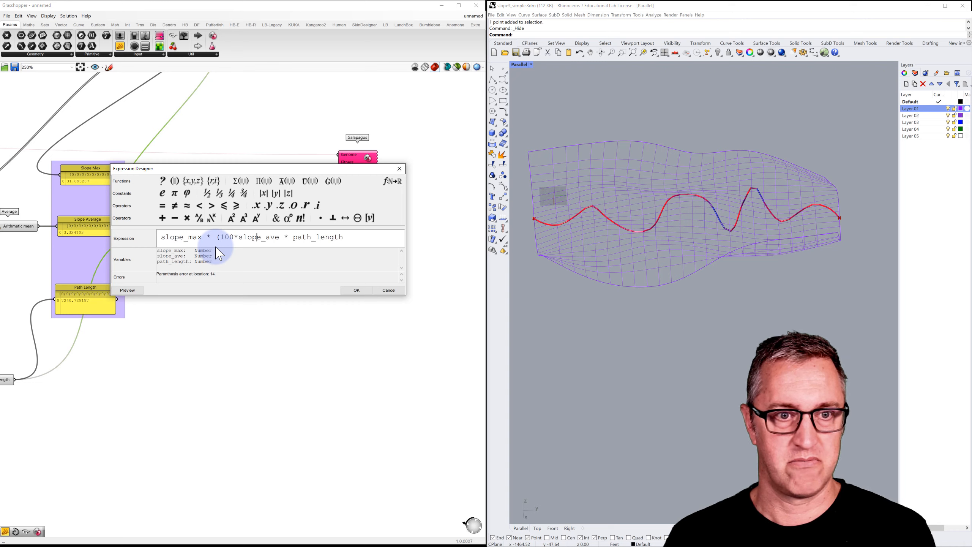
pyautogui.write(')')
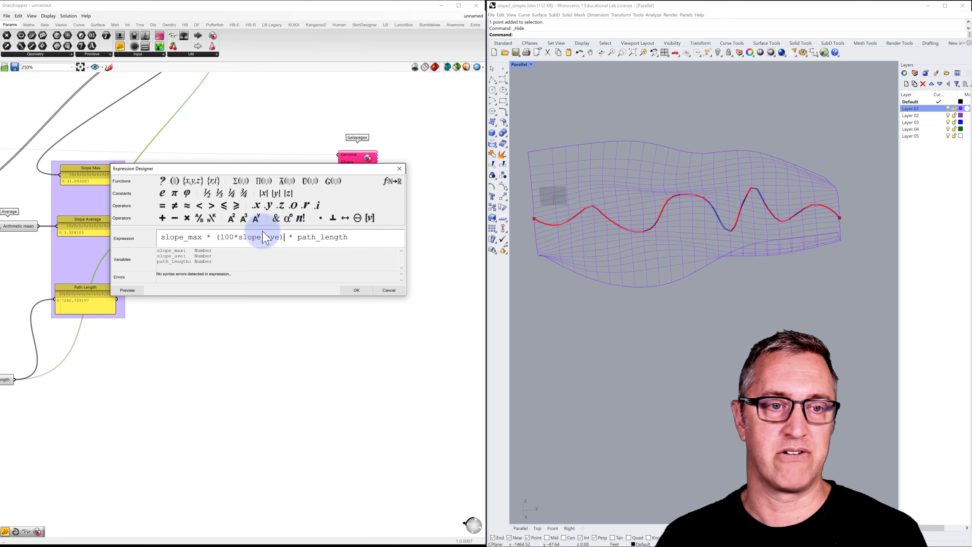
pyautogui.click(360, 290)
pyautogui.moveTo(330, 212); pyautogui.dragTo(329, 226)
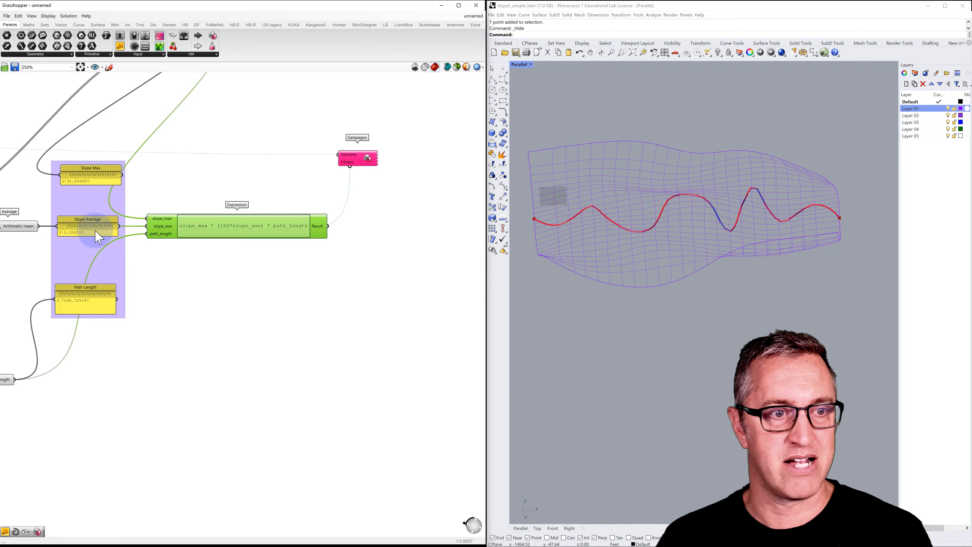
# Start a new Galapagos solver run on the weighted expression, with Fitness at Minimize and the first viewport display mode
pyautogui.doubleClick(366, 158)
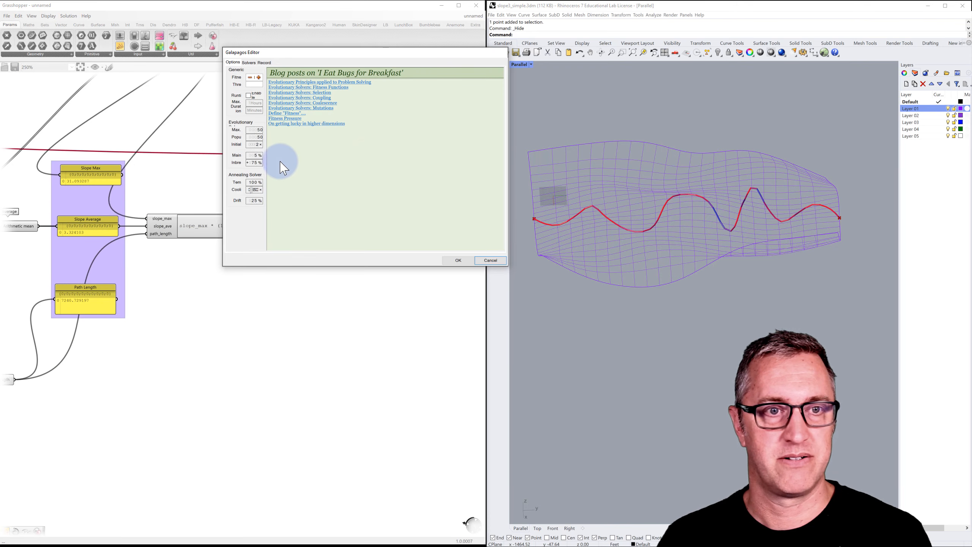
pyautogui.moveTo(266, 124); pyautogui.dragTo(316, 122)
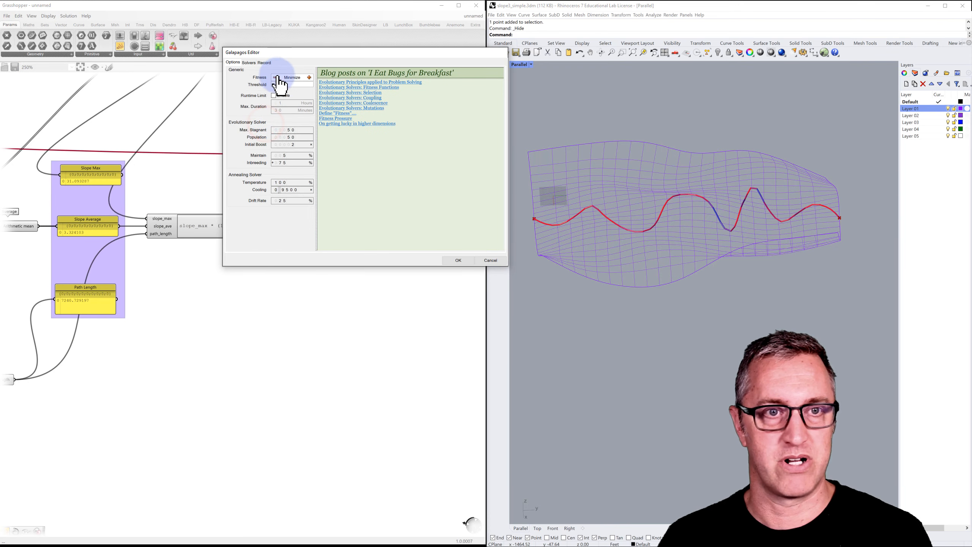
pyautogui.click(250, 62)
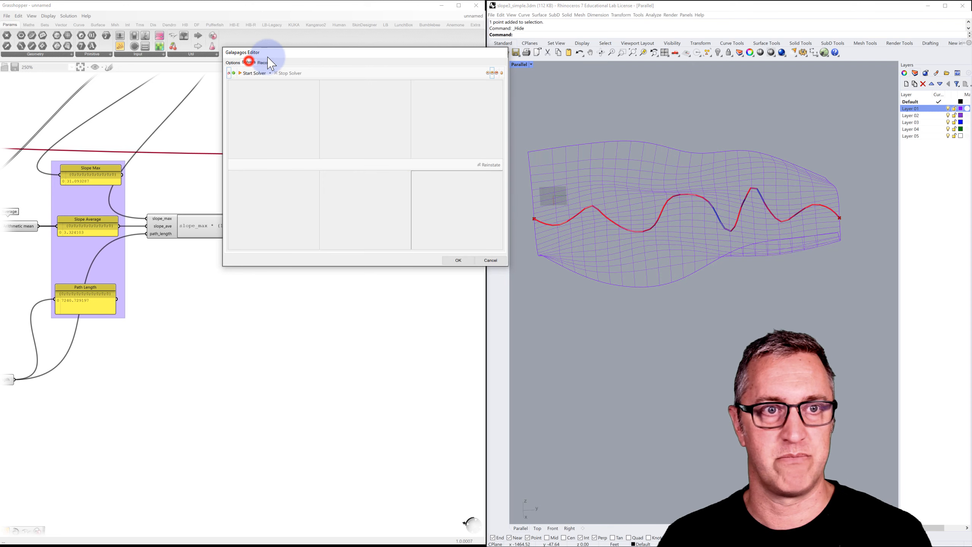
pyautogui.moveTo(276, 52); pyautogui.dragTo(196, 280)
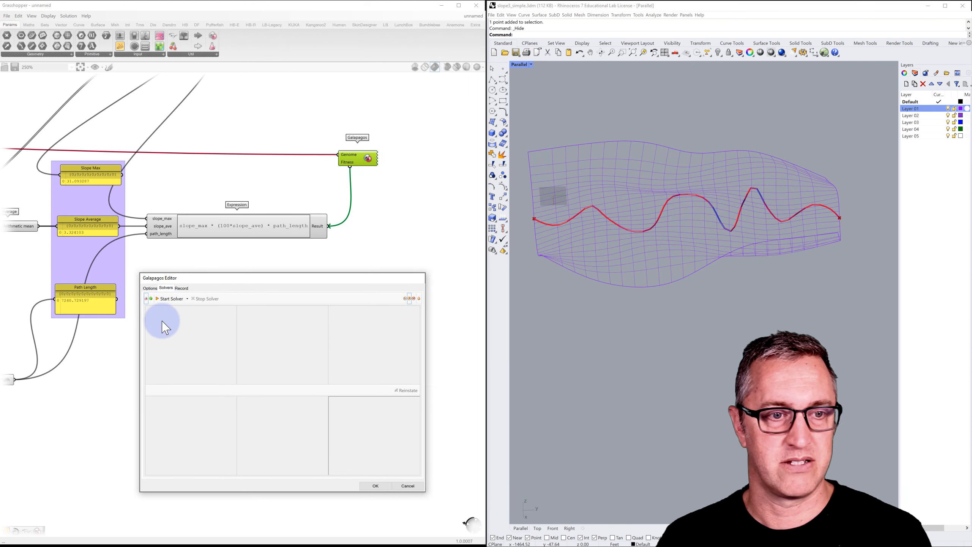
pyautogui.click(171, 299)
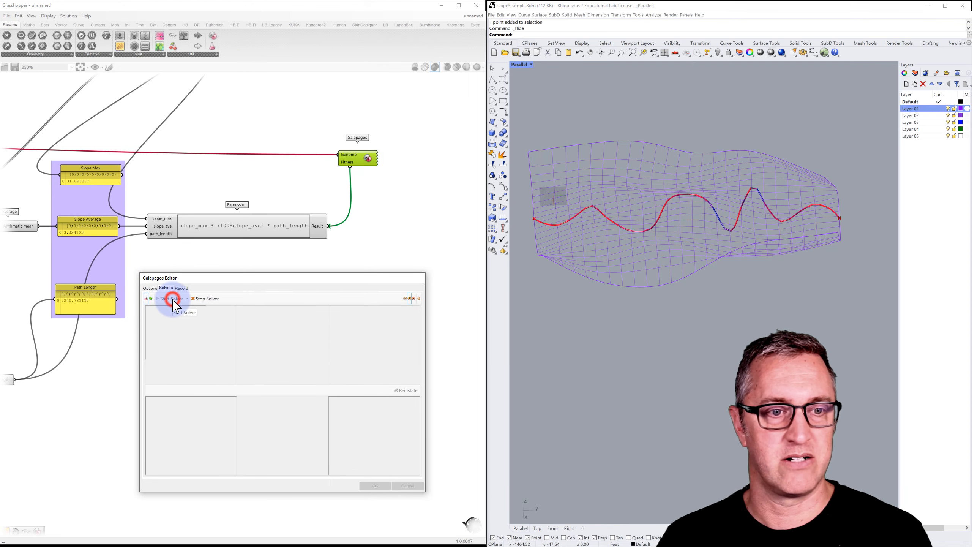
pyautogui.click(405, 299)
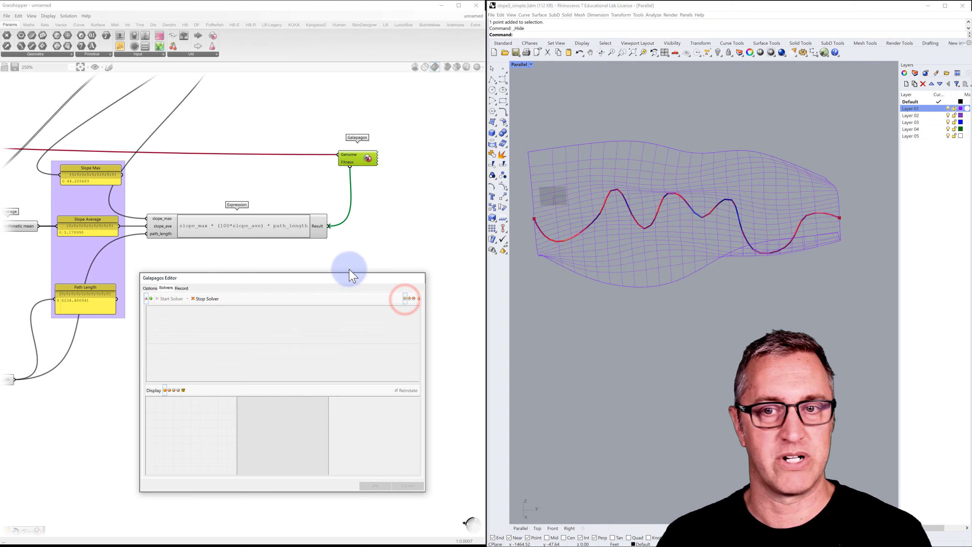